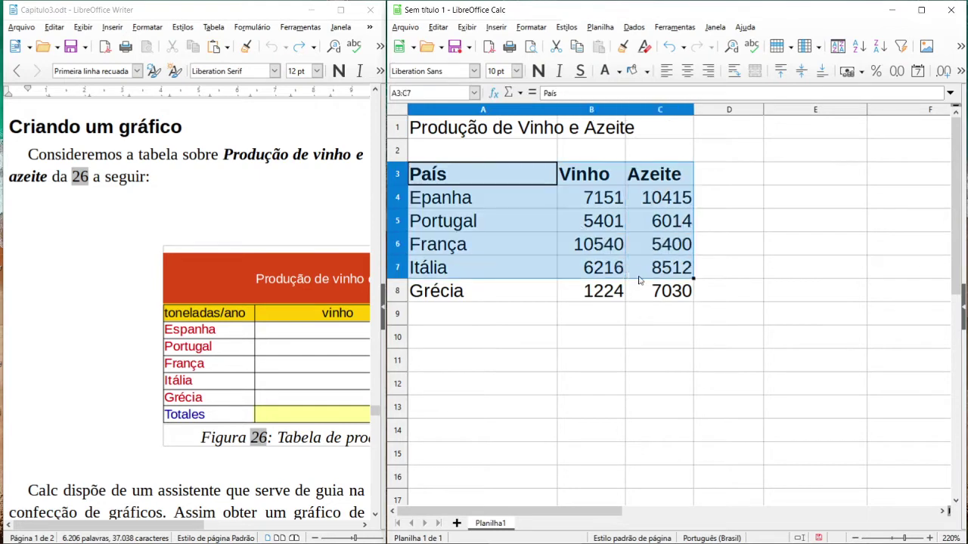
# - Examine the chart data in A3:C8: the header row, the country names and the Vinho and Azeite columns
pyautogui.click(658, 314)
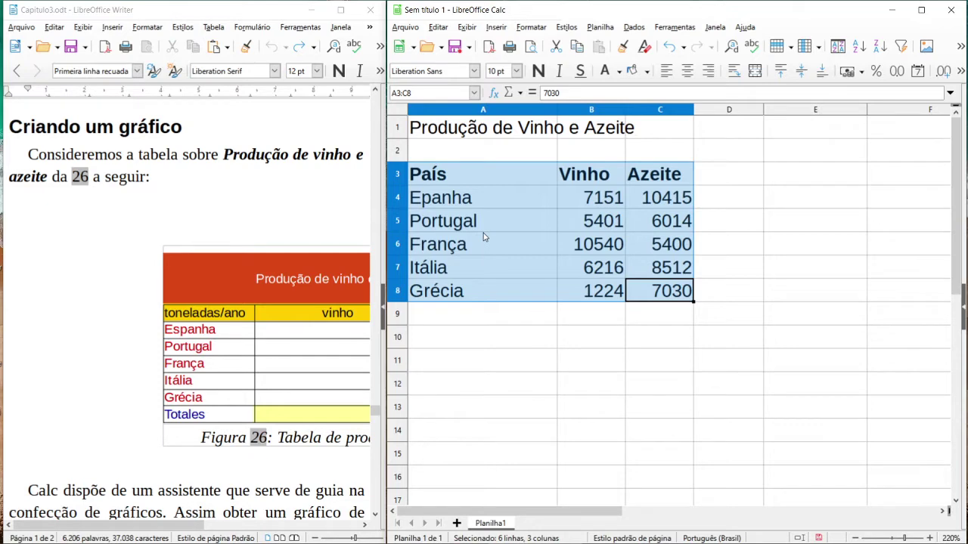
pyautogui.click(482, 190)
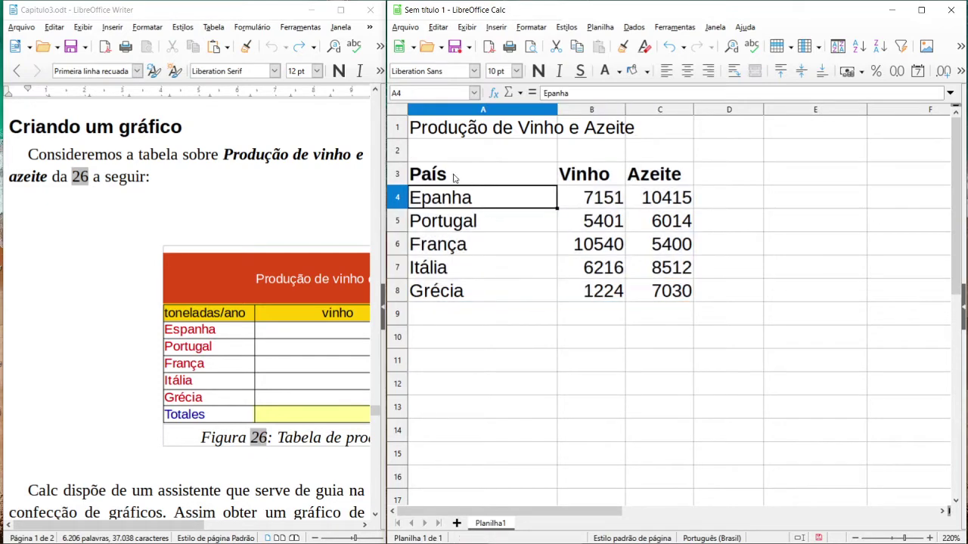
pyautogui.moveTo(454, 178); pyautogui.dragTo(630, 288)
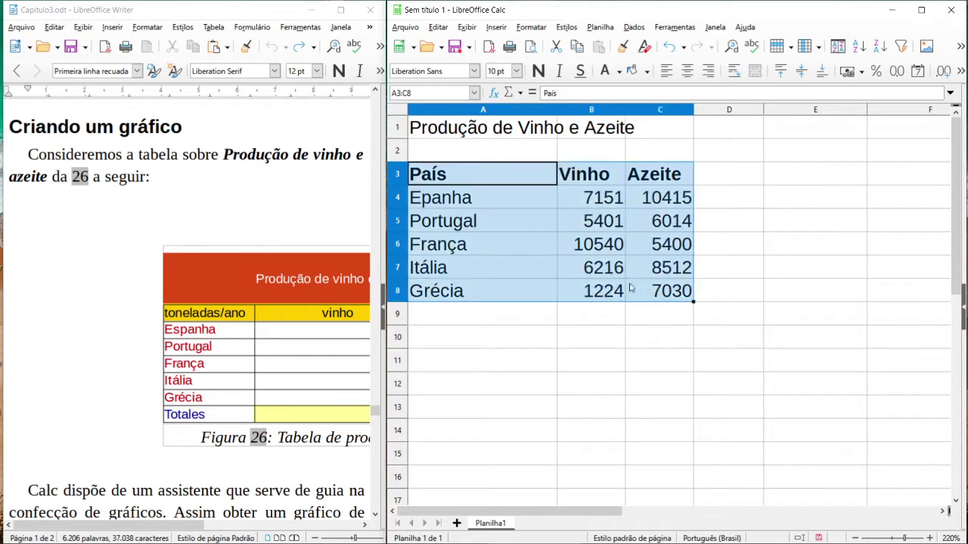
pyautogui.click(452, 179)
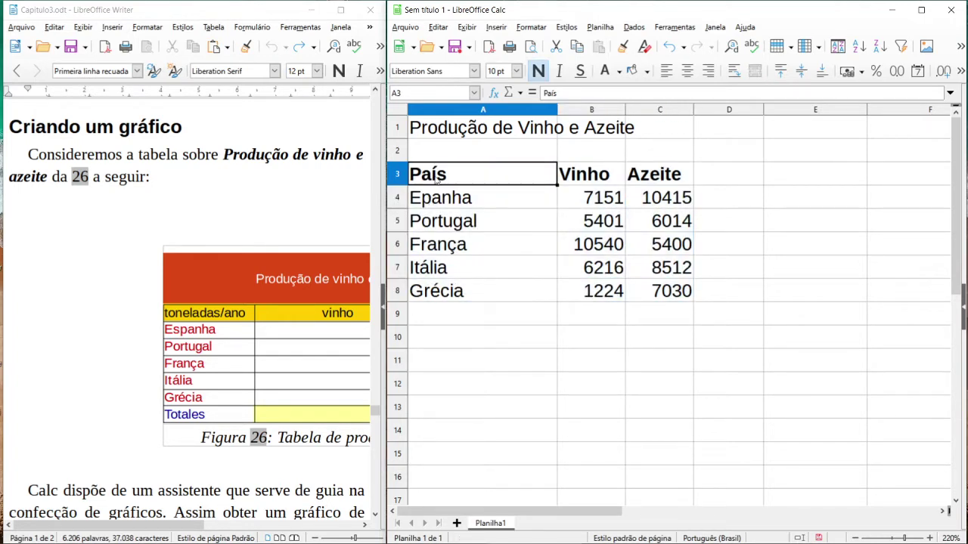
pyautogui.moveTo(526, 175); pyautogui.dragTo(616, 181)
pyautogui.click(446, 177)
pyautogui.moveTo(442, 176); pyautogui.dragTo(659, 184)
pyautogui.moveTo(486, 198); pyautogui.dragTo(476, 293)
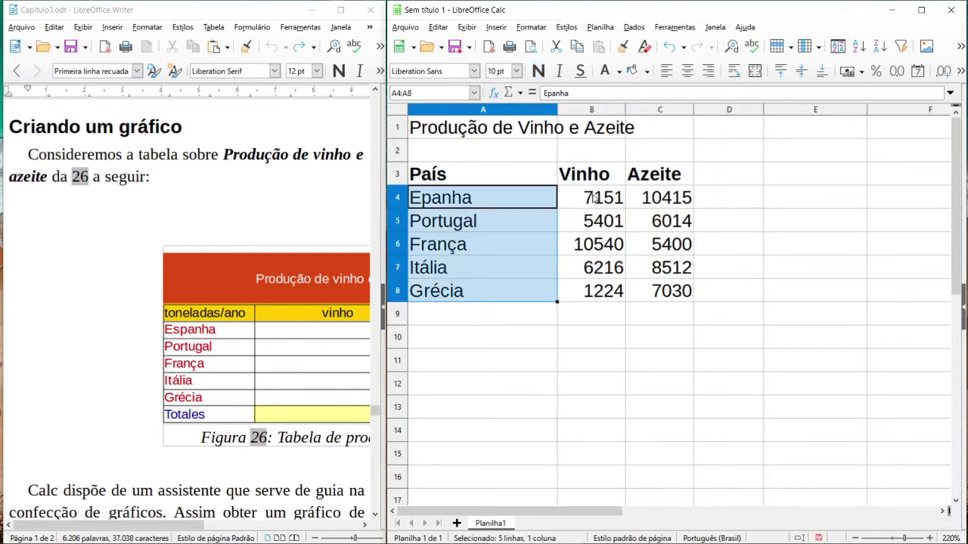
pyautogui.moveTo(596, 199); pyautogui.dragTo(608, 286)
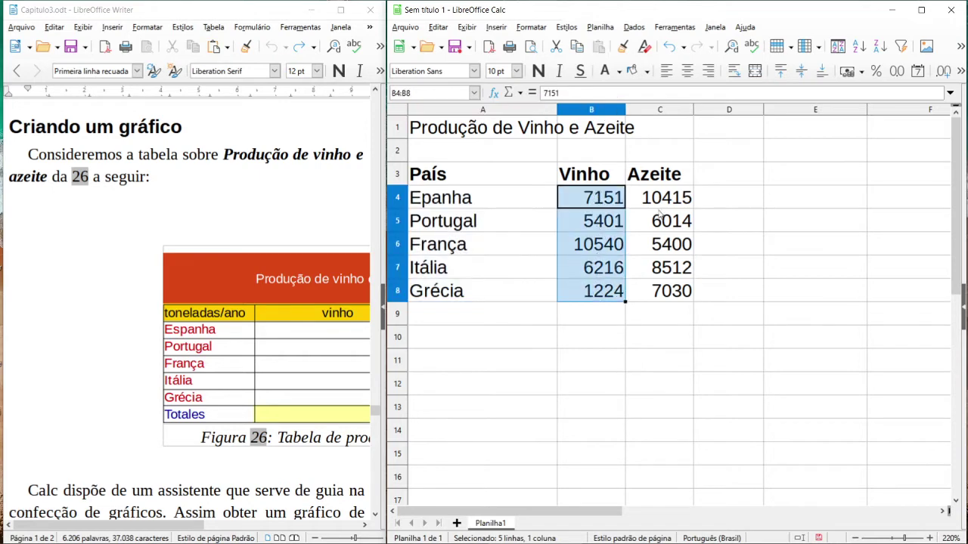
pyautogui.moveTo(658, 199); pyautogui.dragTo(655, 291)
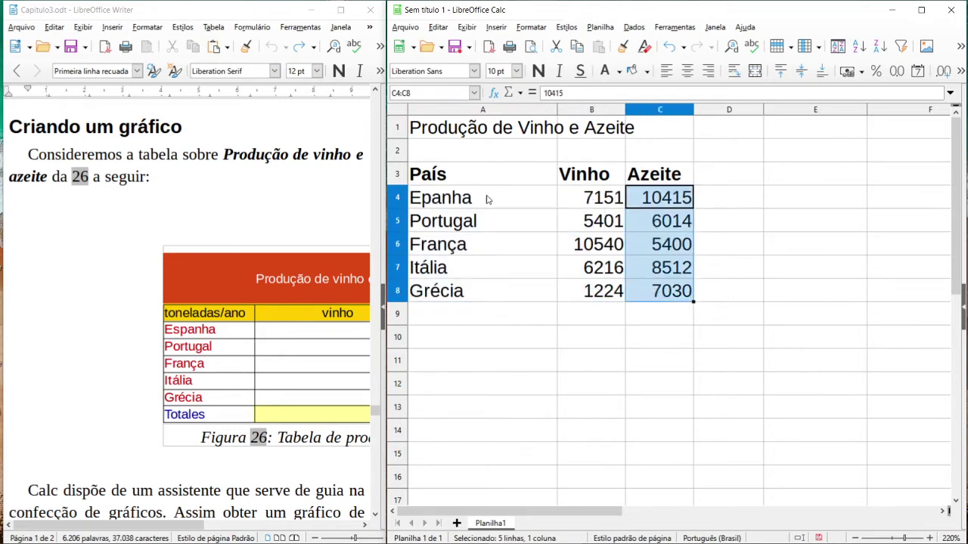
pyautogui.moveTo(470, 204); pyautogui.dragTo(650, 290)
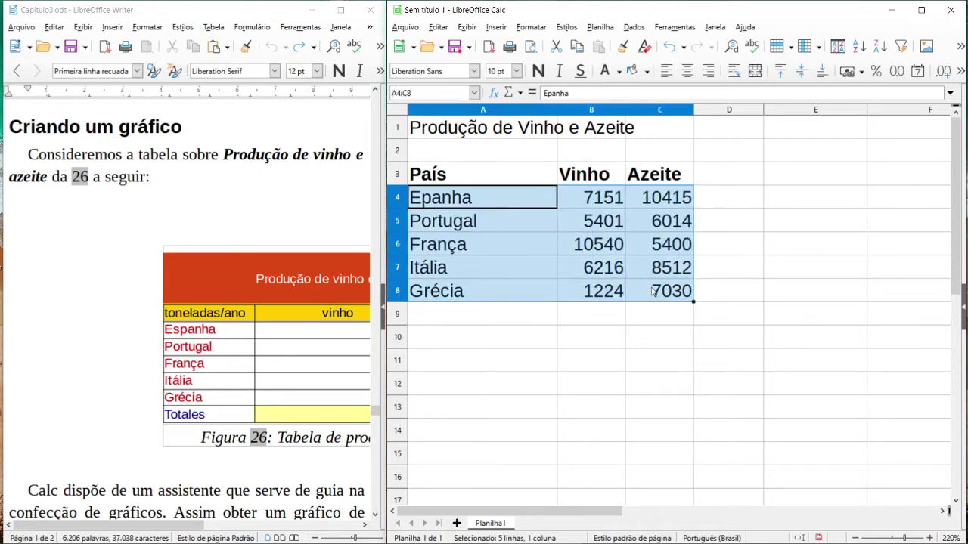
pyautogui.click(542, 290)
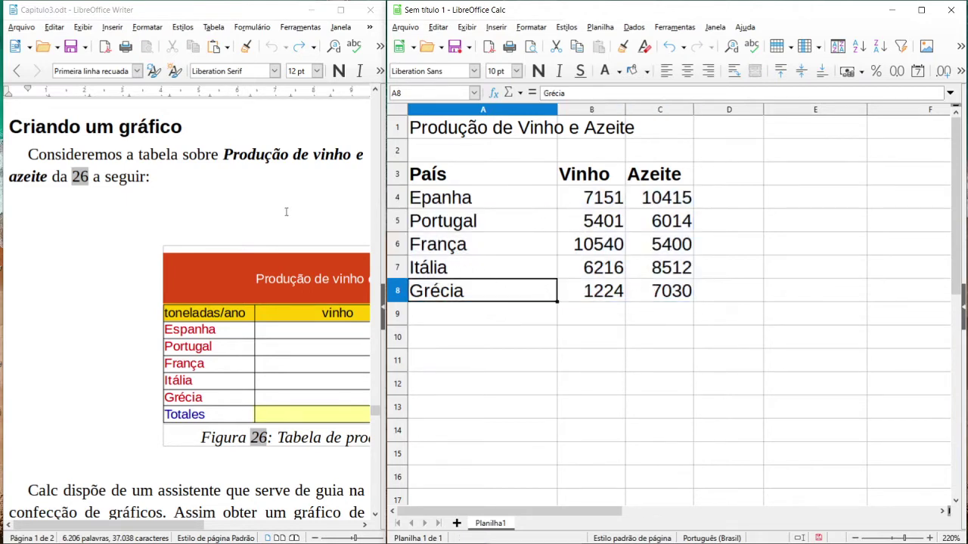
# - Review the example column, pie and line charts (Figures 27 to 29) in the Capitulo3.odt document
pyautogui.scroll(-3, 211, 260)
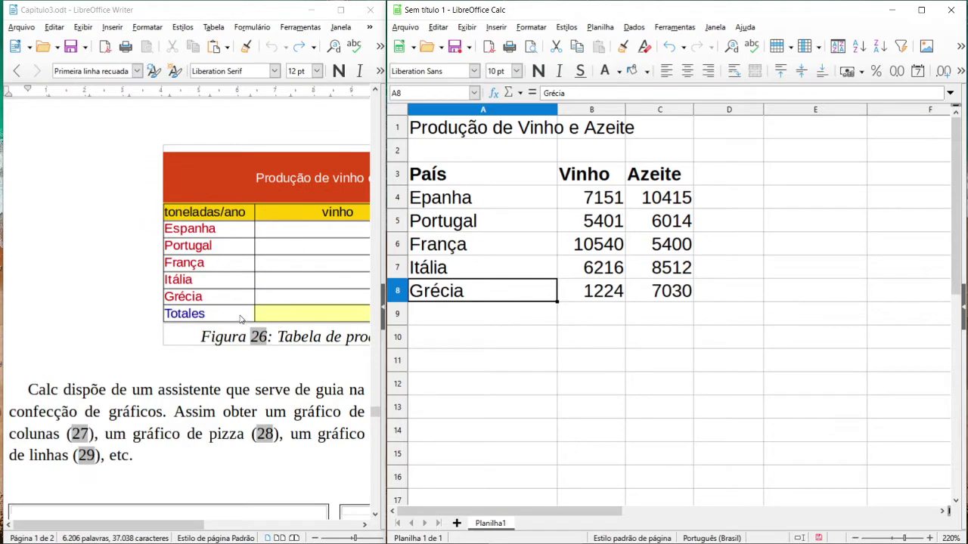
pyautogui.scroll(-9, 240, 319)
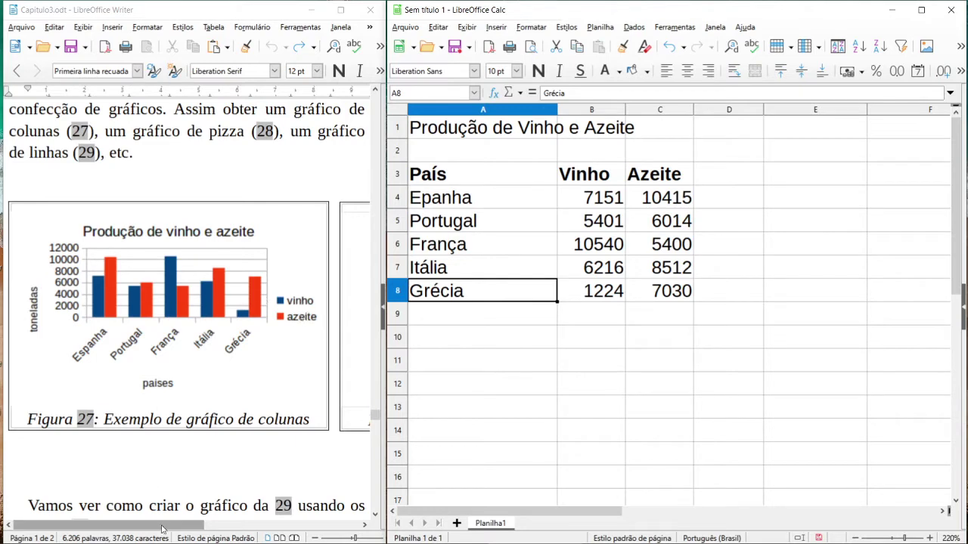
pyautogui.moveTo(154, 526); pyautogui.dragTo(309, 512)
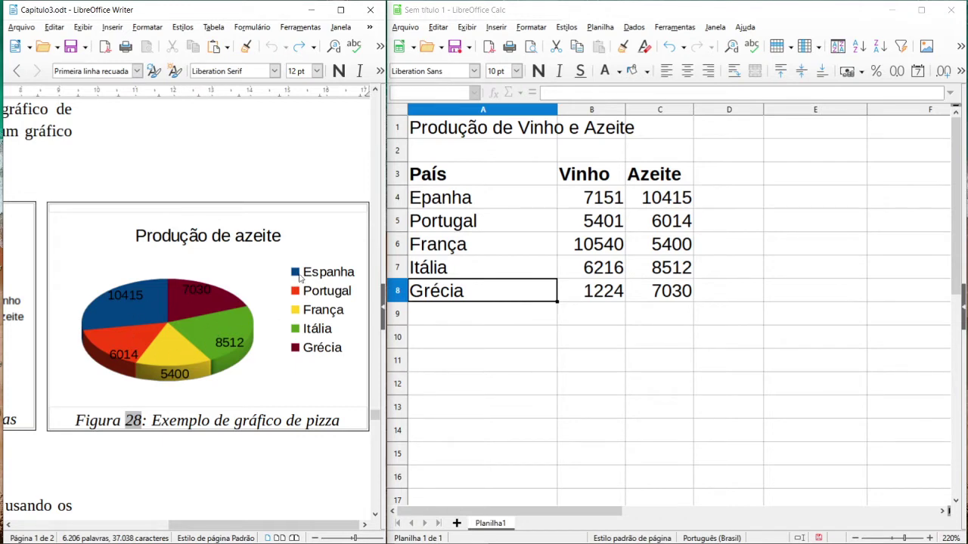
pyautogui.moveTo(269, 524); pyautogui.dragTo(116, 522)
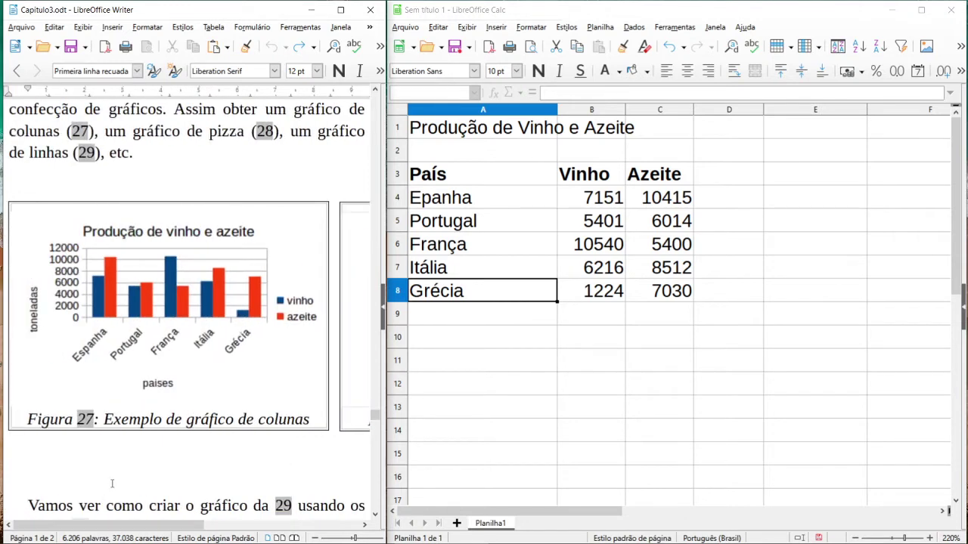
pyautogui.scroll(-10, 151, 355)
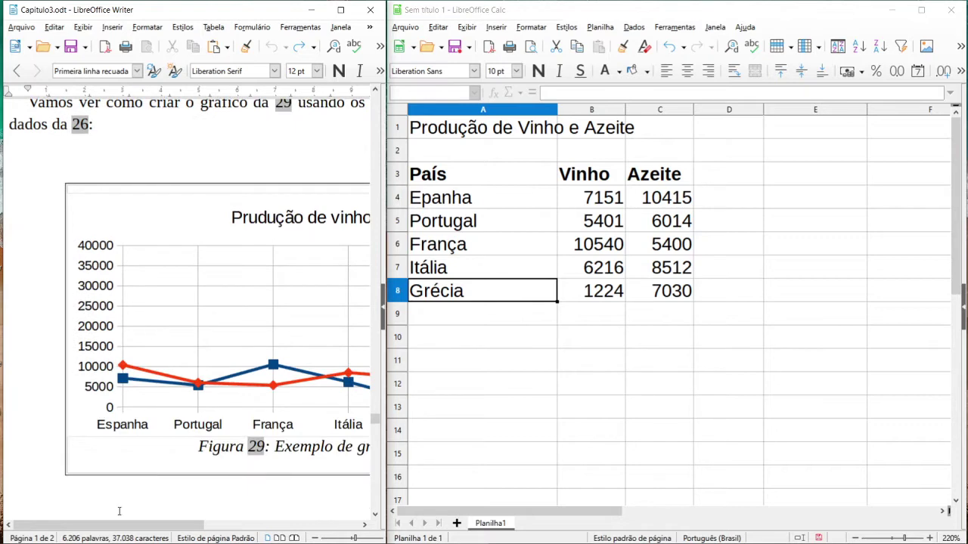
pyautogui.moveTo(119, 522); pyautogui.dragTo(142, 518)
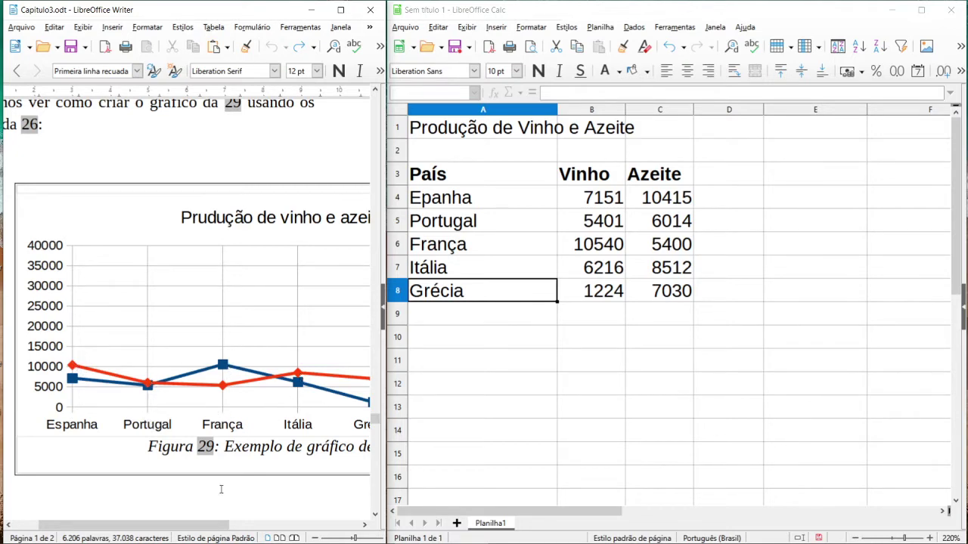
pyautogui.moveTo(193, 524); pyautogui.dragTo(119, 514)
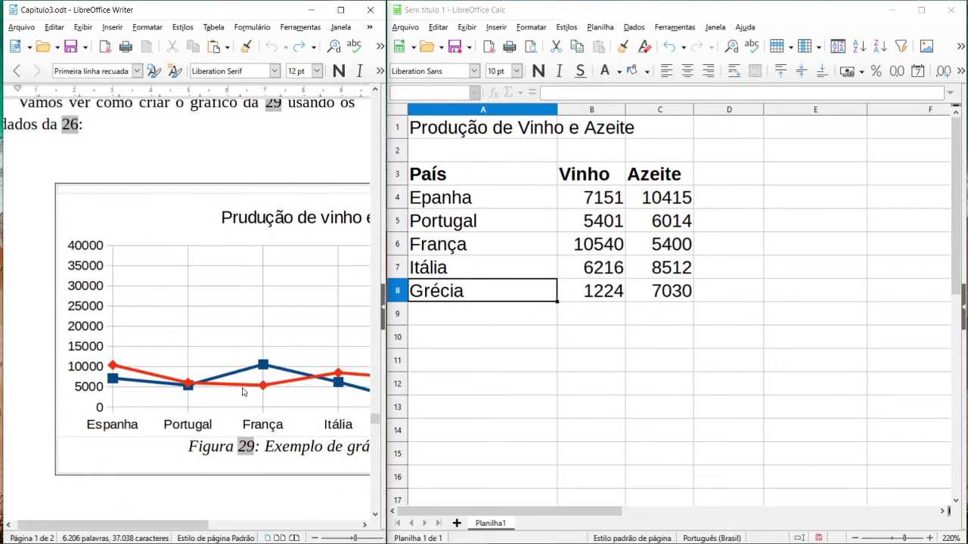
# - Read the document's instruction below Figure 29 on how to insert a chart in Calc
pyautogui.scroll(-3, 243, 391)
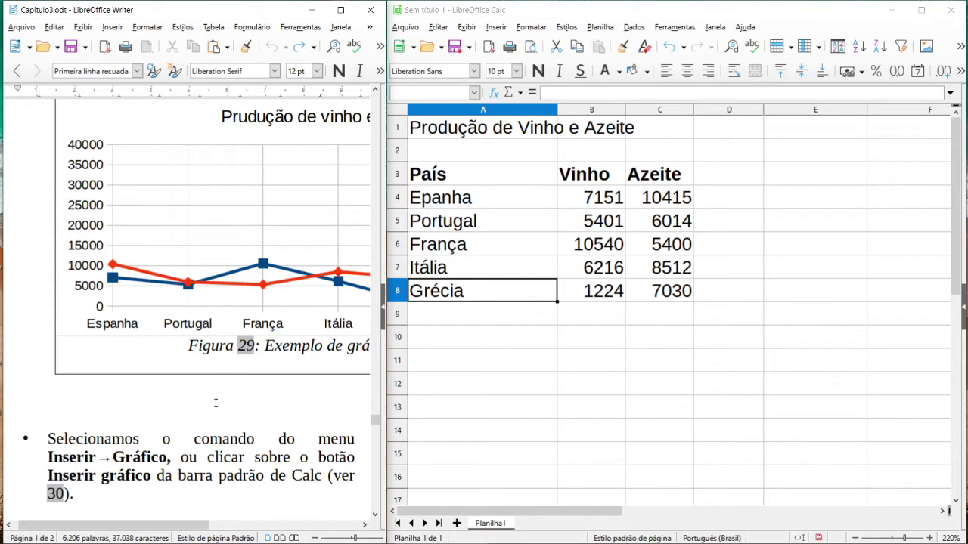
pyautogui.scroll(-6, 214, 397)
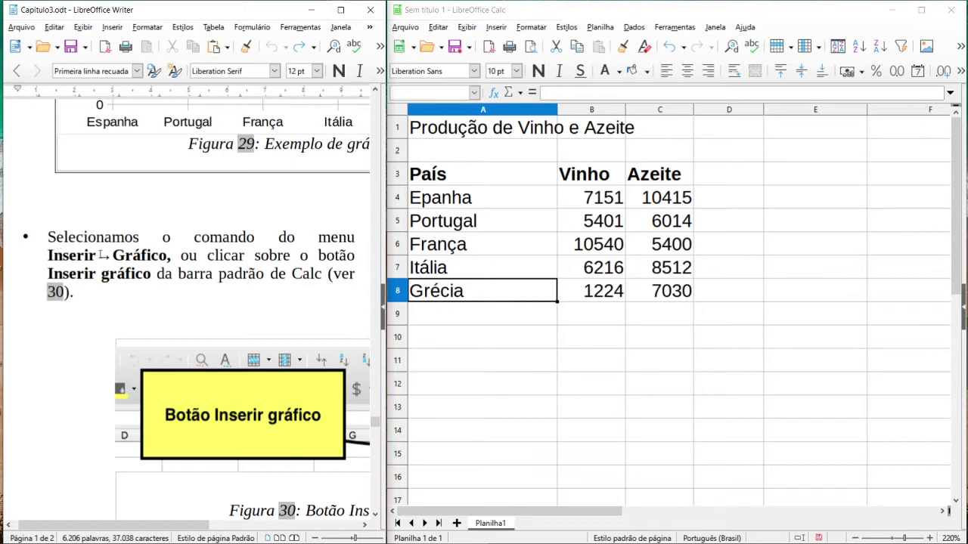
pyautogui.moveTo(182, 256); pyautogui.dragTo(252, 275)
pyautogui.click(285, 274)
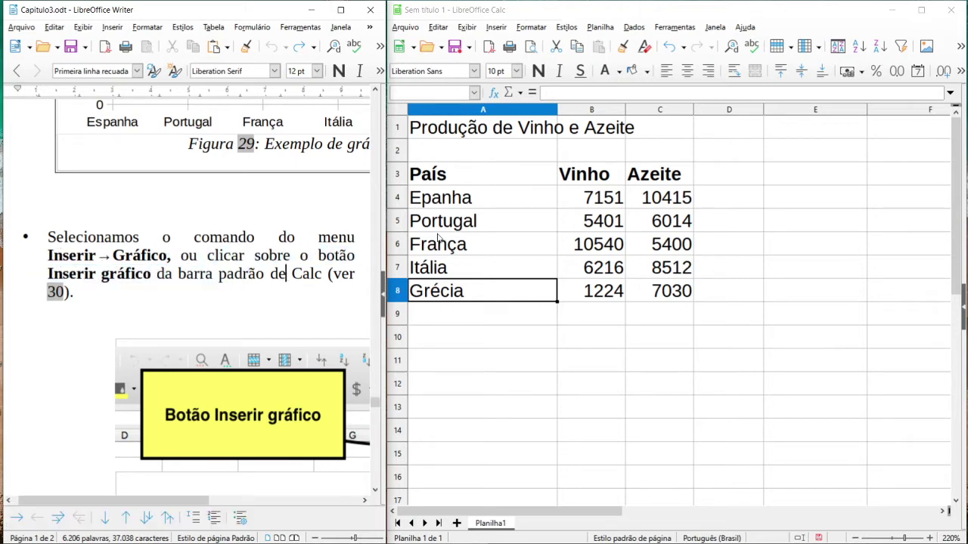
# - Select the table range A3:C8 in the spreadsheet and locate the available chart insertion commands
pyautogui.click(616, 201)
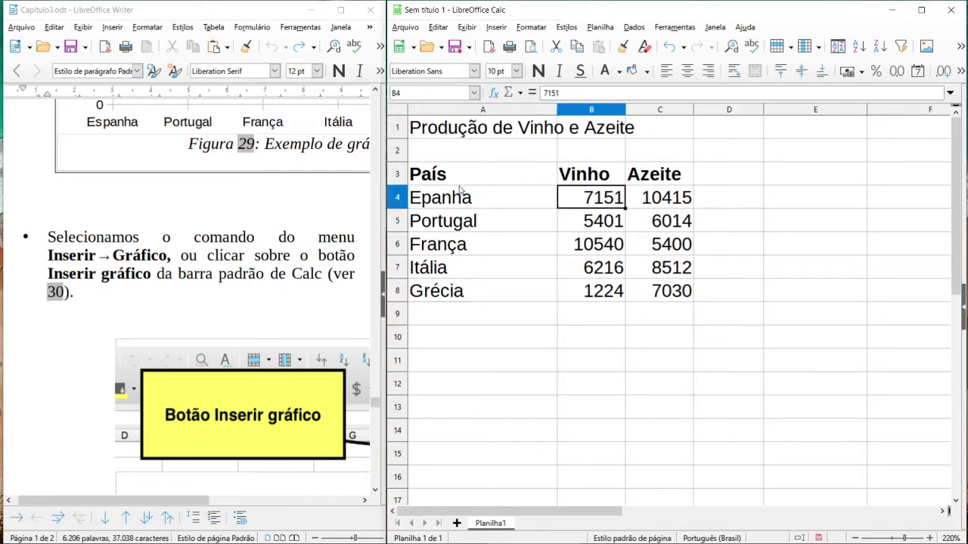
pyautogui.moveTo(437, 180); pyautogui.dragTo(668, 291)
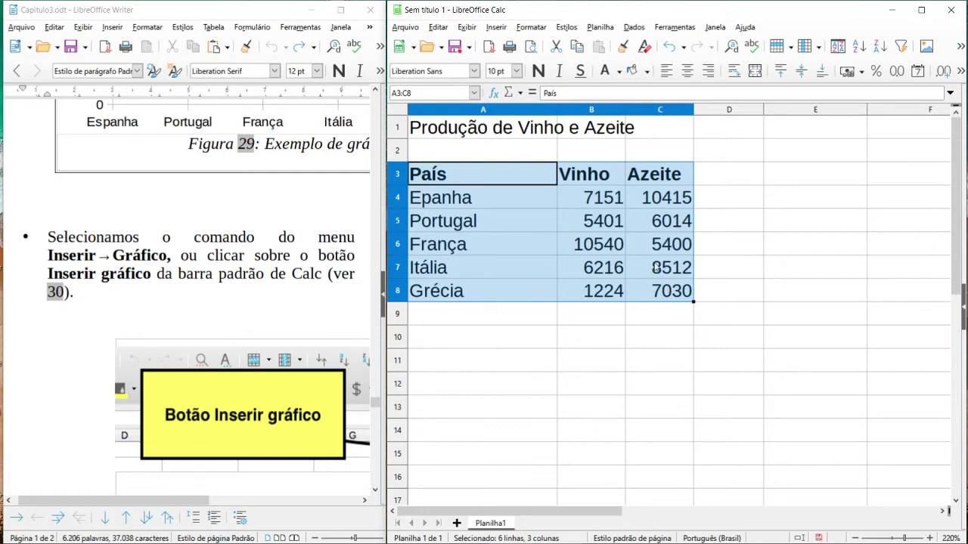
pyautogui.click(497, 27)
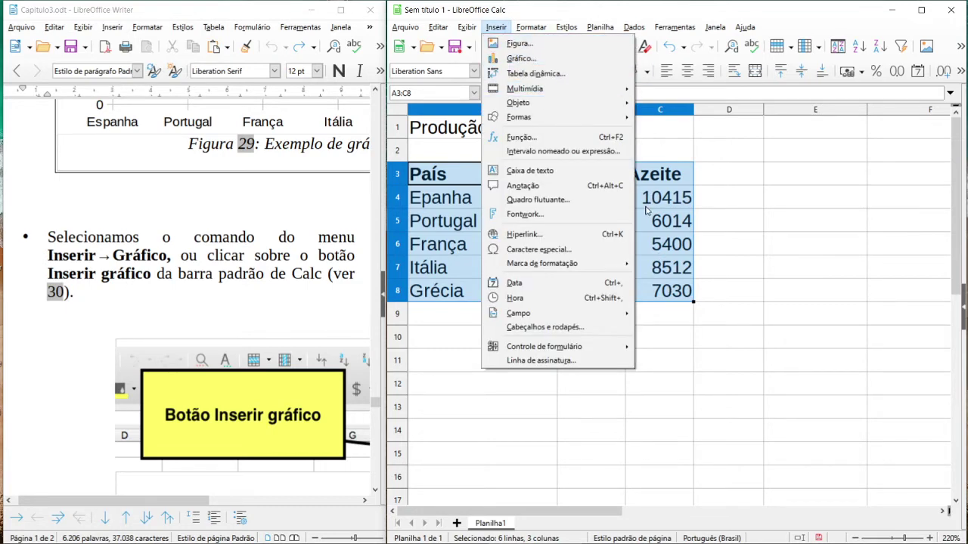
pyautogui.click(658, 182)
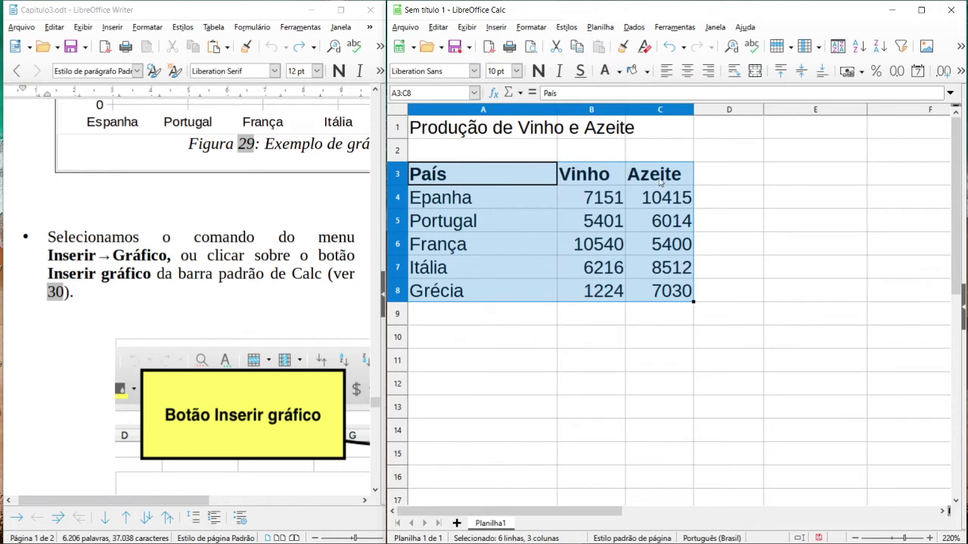
pyautogui.click(960, 47)
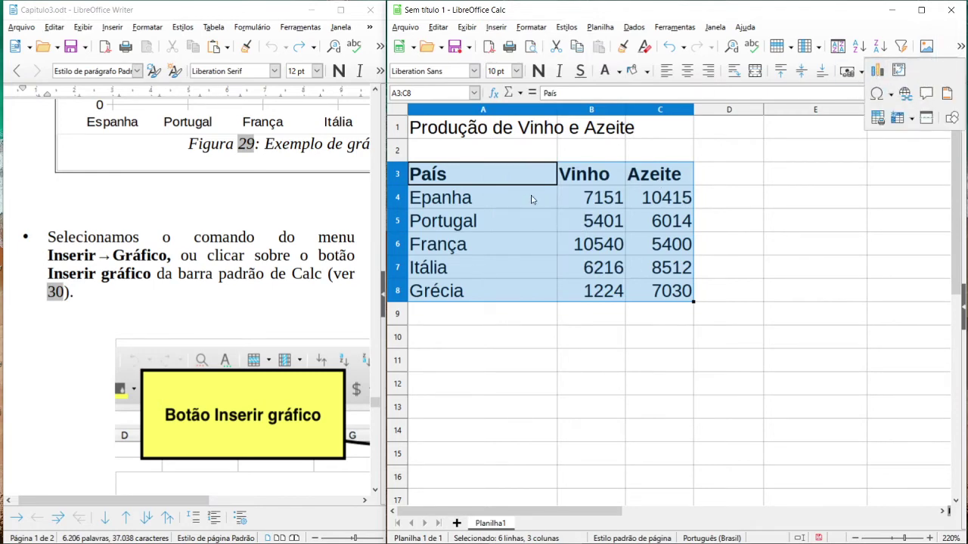
# - Insert a chart from the data range A3:C8 and move the chart wizard away from the chart preview
pyautogui.click(486, 195)
pyautogui.click(458, 181)
pyautogui.moveTo(469, 182); pyautogui.dragTo(662, 291)
pyautogui.click(496, 27)
pyautogui.click(522, 63)
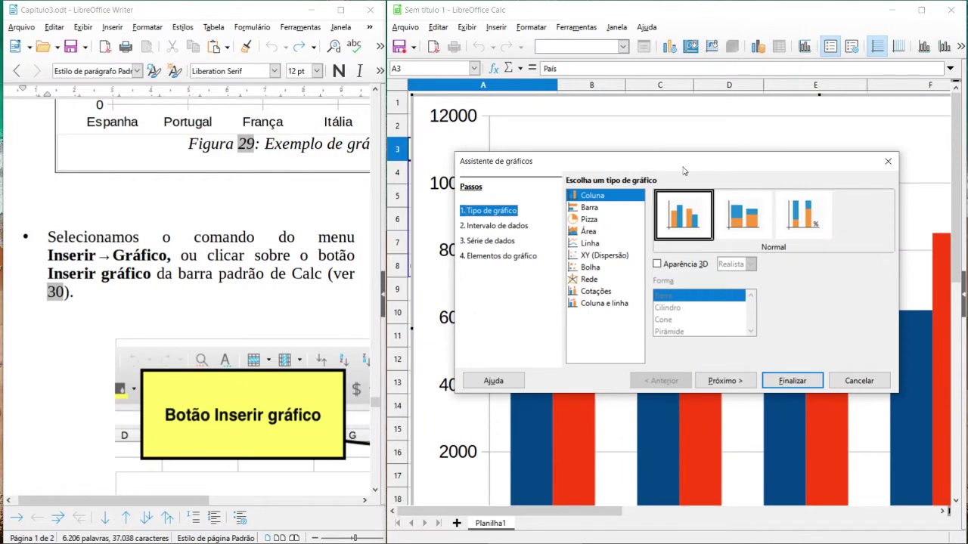
pyautogui.moveTo(683, 168); pyautogui.dragTo(217, 163)
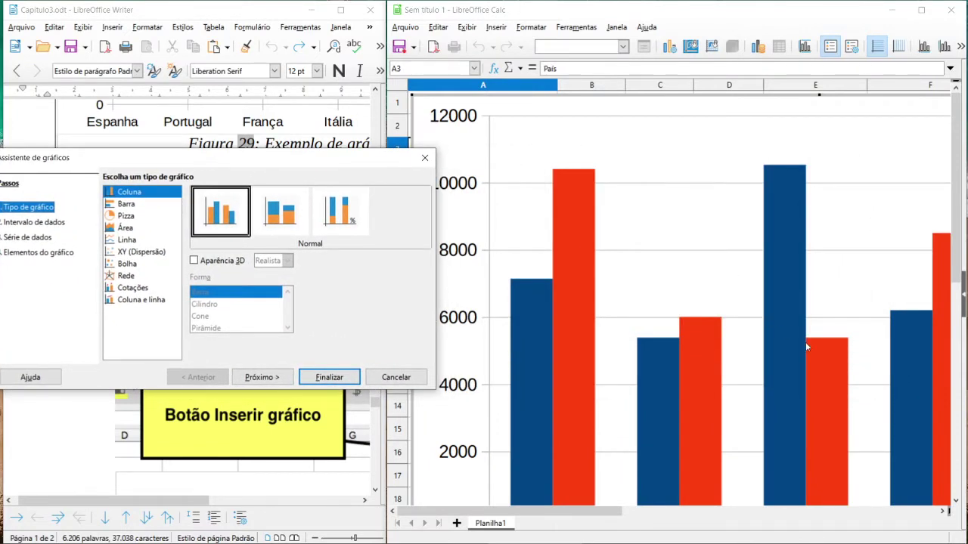
# - Preview the Coluna chart type in its Normal, Empilhado and Percentagem empilhada variants
pyautogui.click(128, 211)
pyautogui.click(131, 195)
pyautogui.click(292, 216)
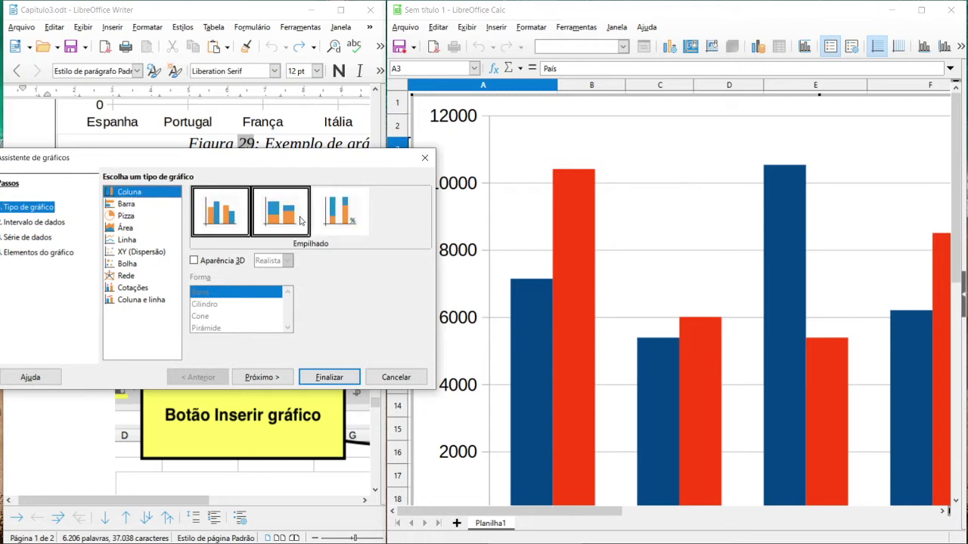
pyautogui.click(341, 211)
pyautogui.click(221, 215)
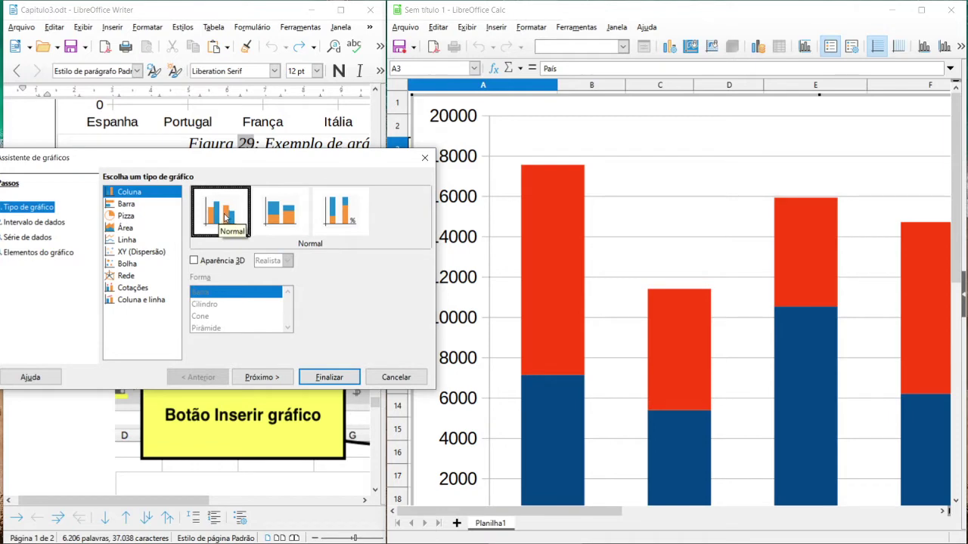
pyautogui.click(291, 216)
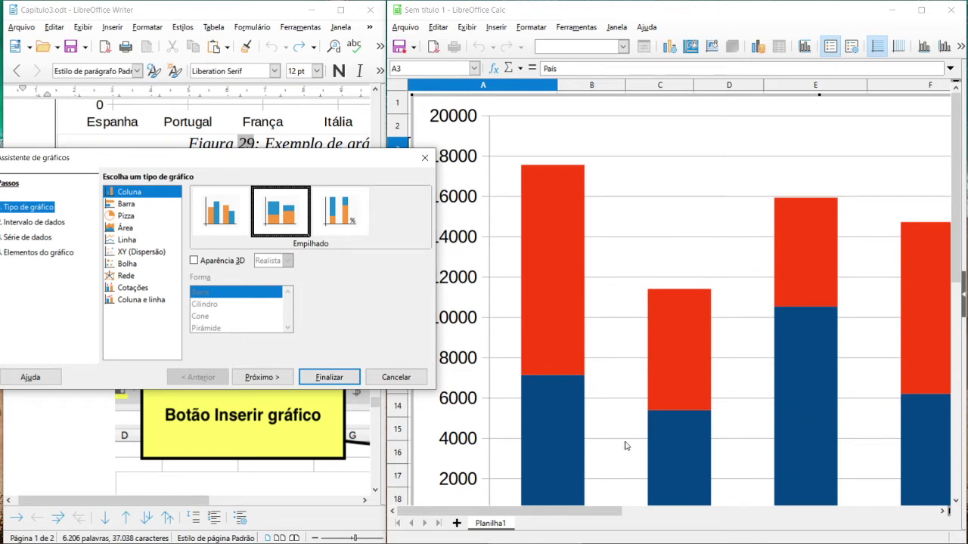
pyautogui.click(344, 225)
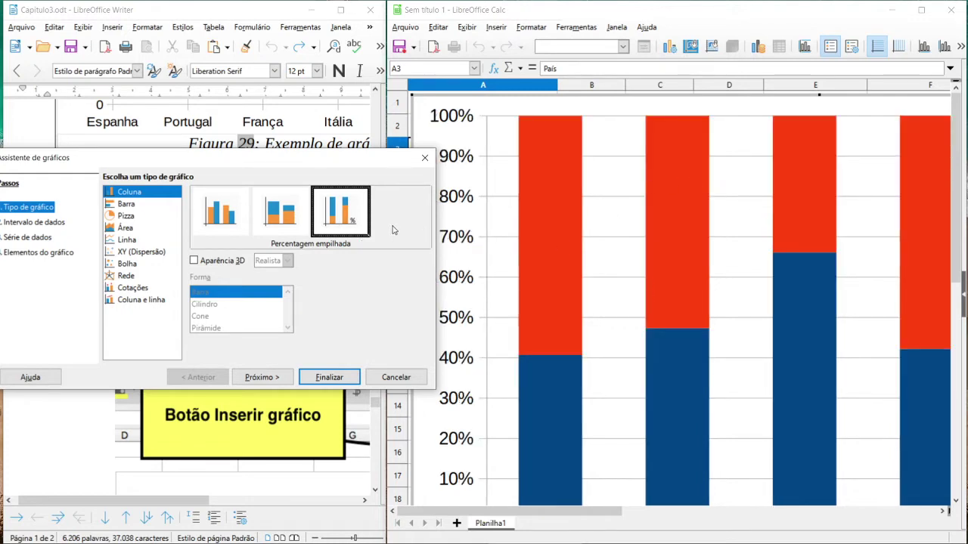
# - Preview the Barra chart type in its Normal, Empilhado and Percentagem empilhada variants
pyautogui.click(126, 205)
pyautogui.click(219, 214)
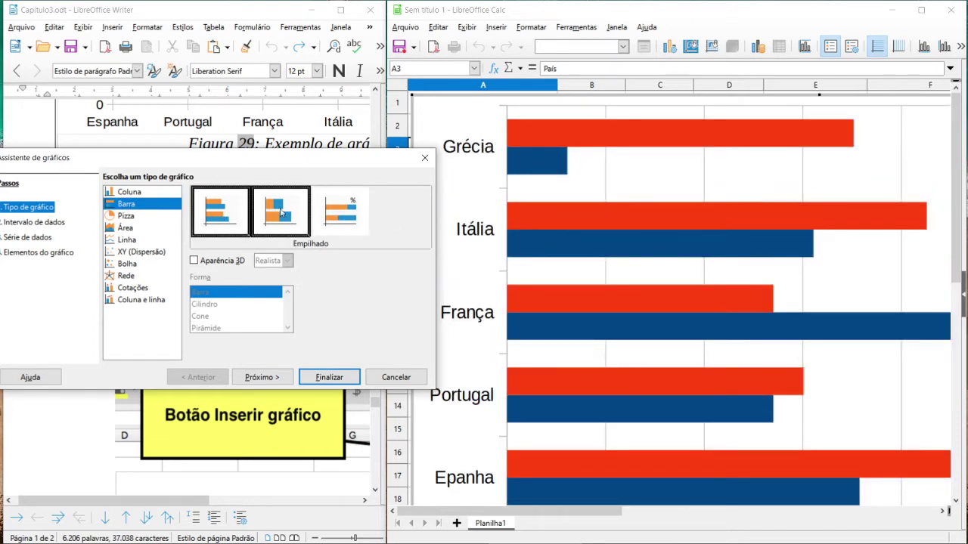
pyautogui.click(278, 212)
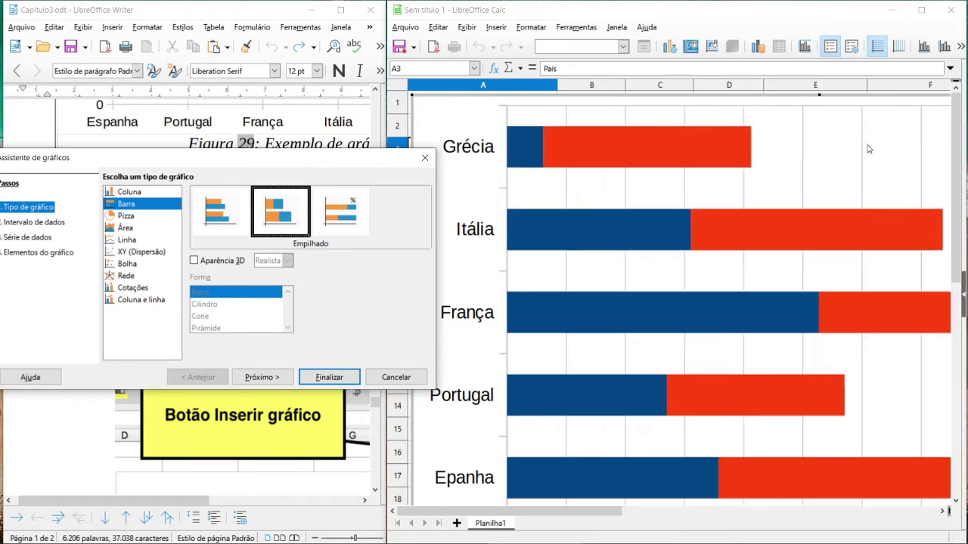
pyautogui.click(340, 212)
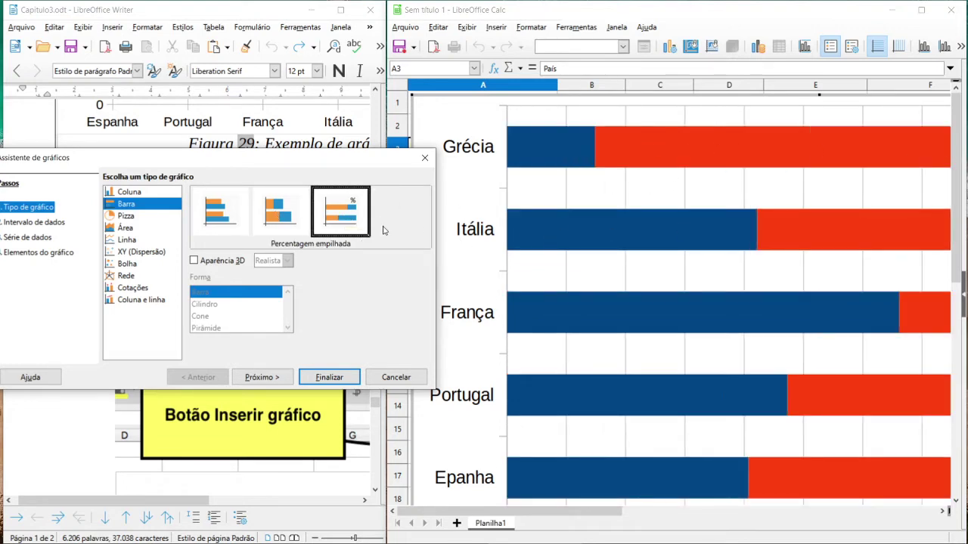
pyautogui.click(219, 212)
# - Preview the Pizza chart type in its Normal, sliced pie, donut and Gráfico de rosca fatiado variants
pyautogui.click(126, 216)
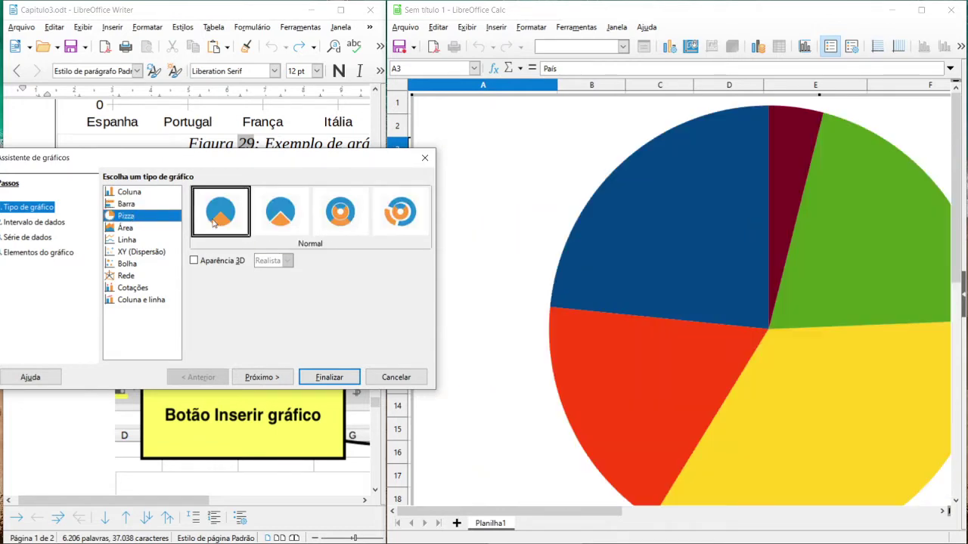
pyautogui.click(285, 217)
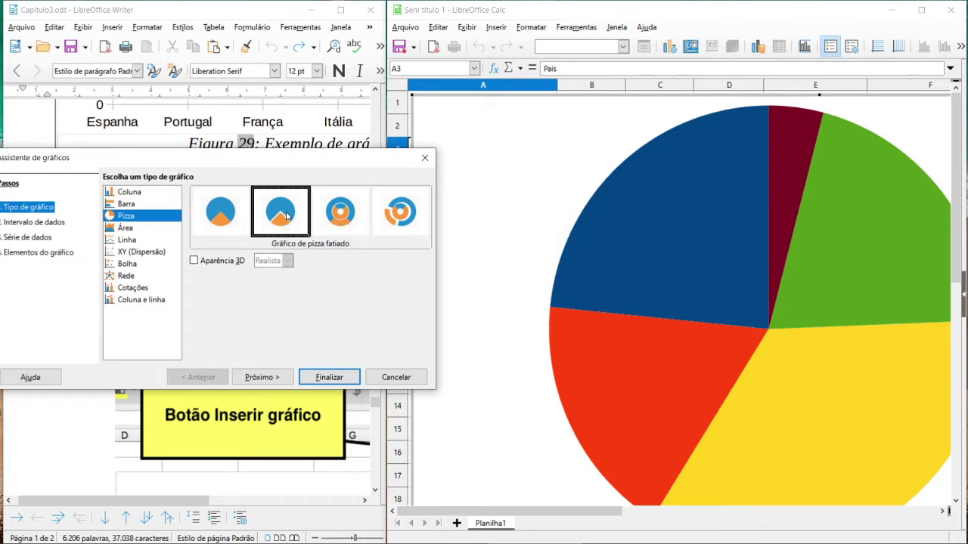
pyautogui.click(345, 217)
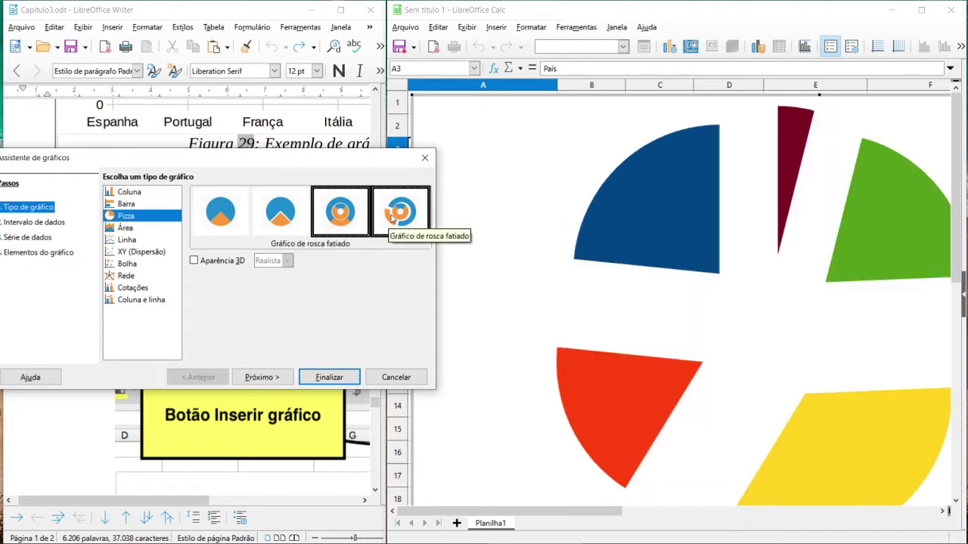
pyautogui.click(393, 219)
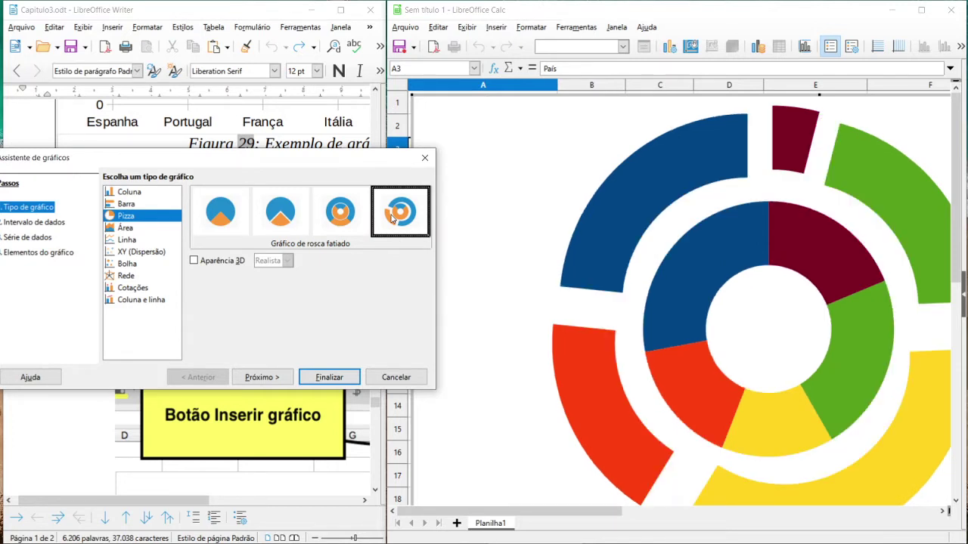
# - Preview the Linha chart type in several variants, including Somente linhas and Somente pontos
pyautogui.click(125, 241)
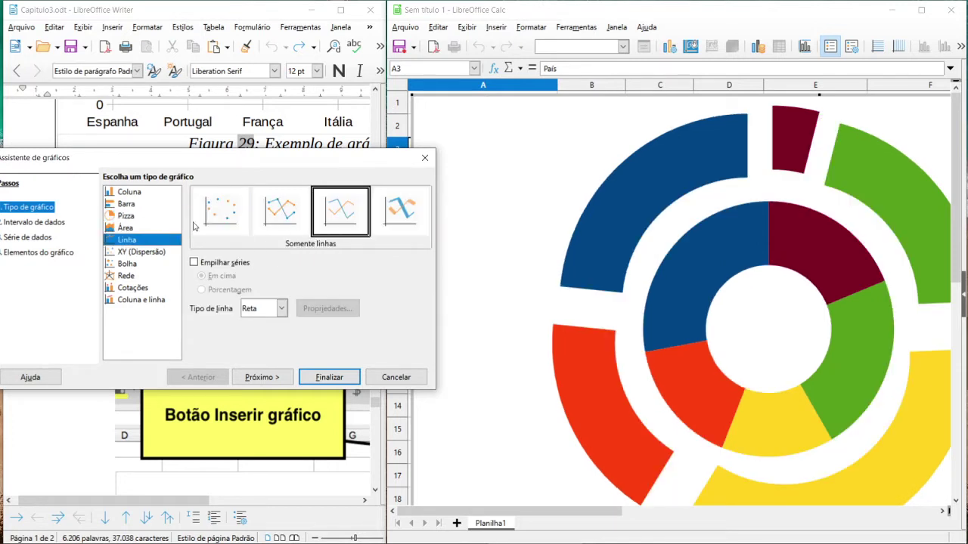
pyautogui.click(302, 219)
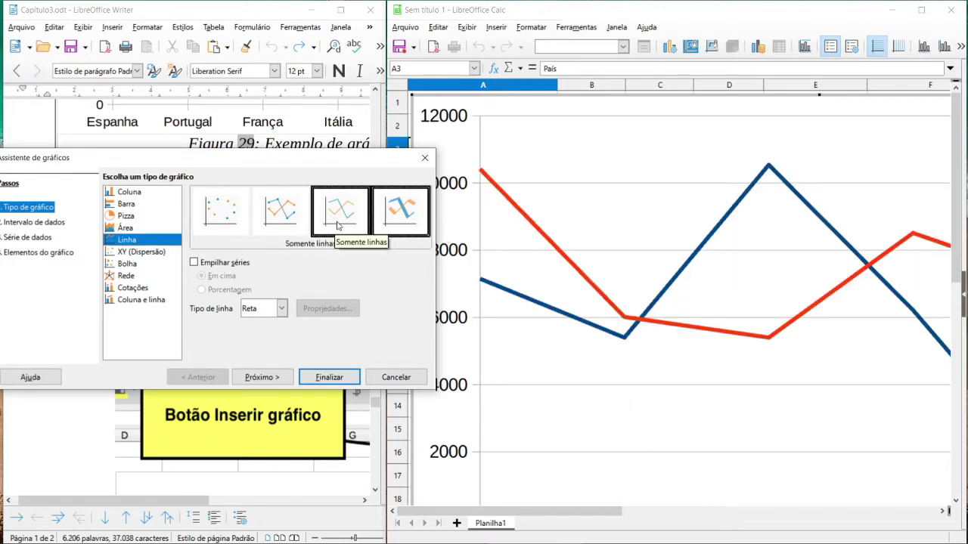
pyautogui.click(227, 218)
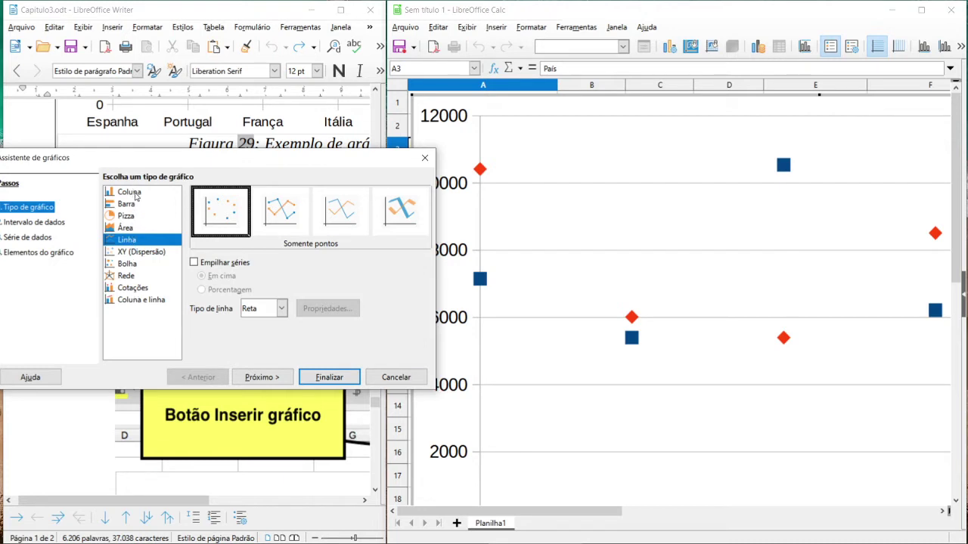
# - Choose the Normal variant of the Coluna chart type and keep the data series in columns after trying them in rows
pyautogui.click(134, 193)
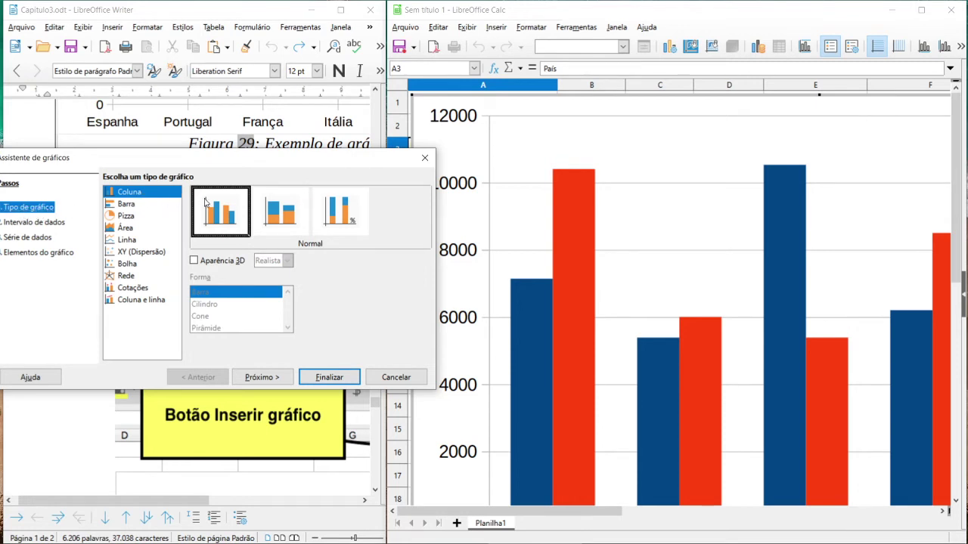
pyautogui.click(265, 377)
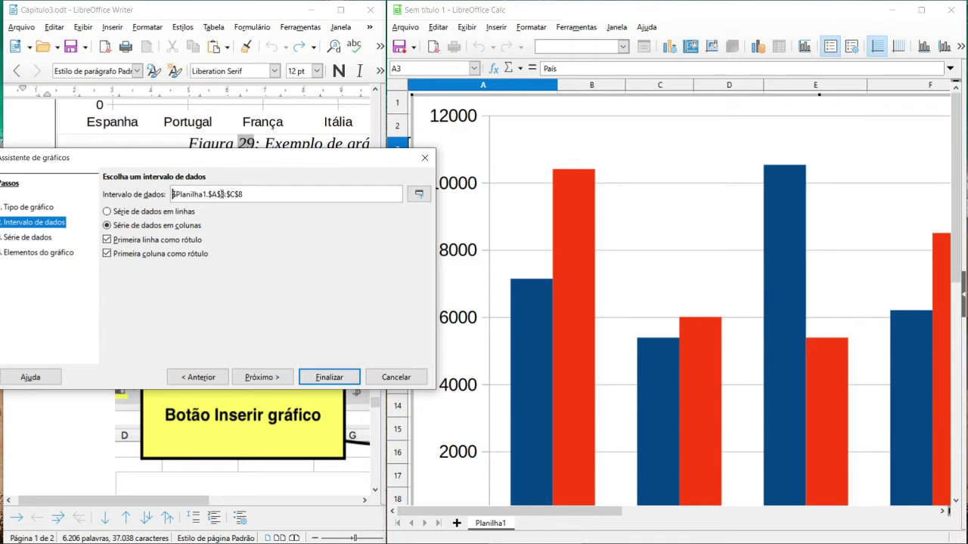
pyautogui.click(155, 214)
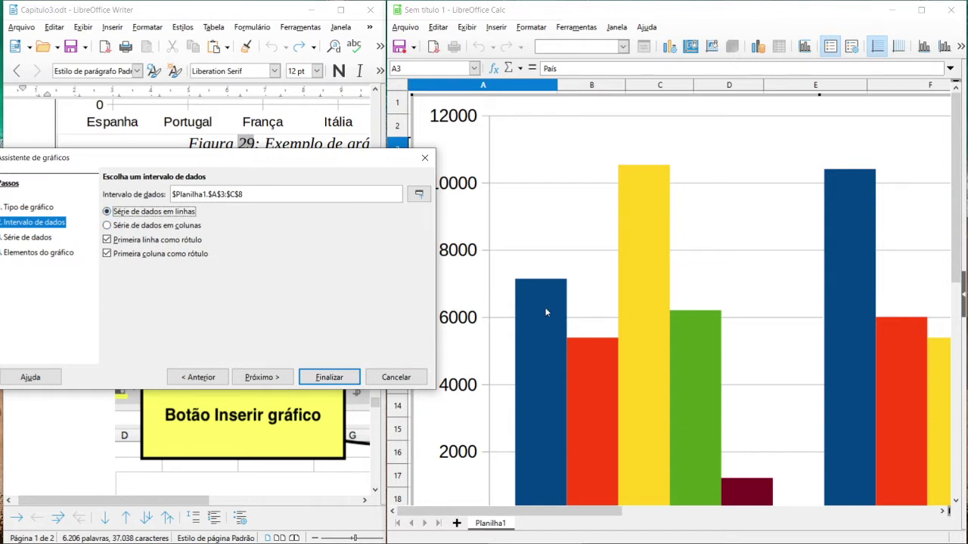
pyautogui.click(183, 226)
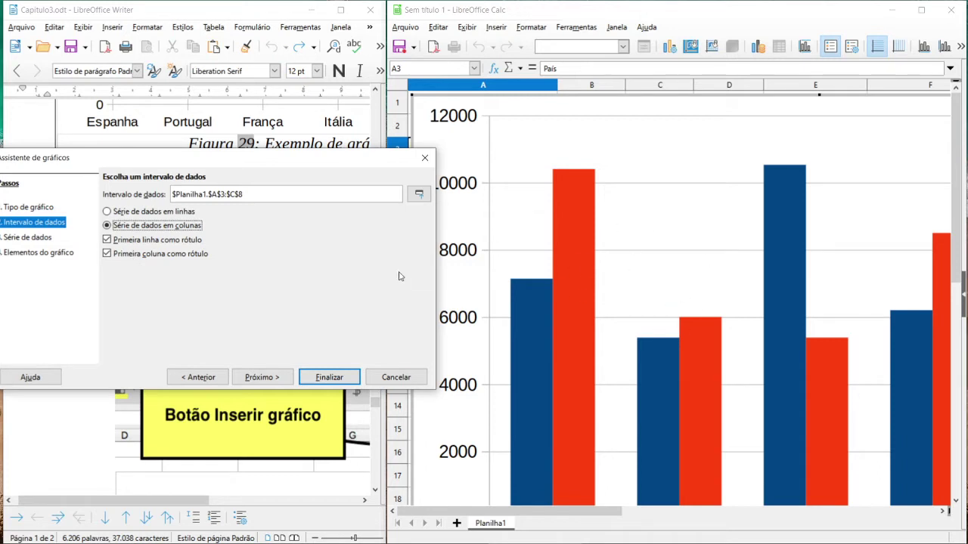
# - Examine the name, Y values, border and fill colour ranges of the Vinho and Azeite data series
pyautogui.click(262, 377)
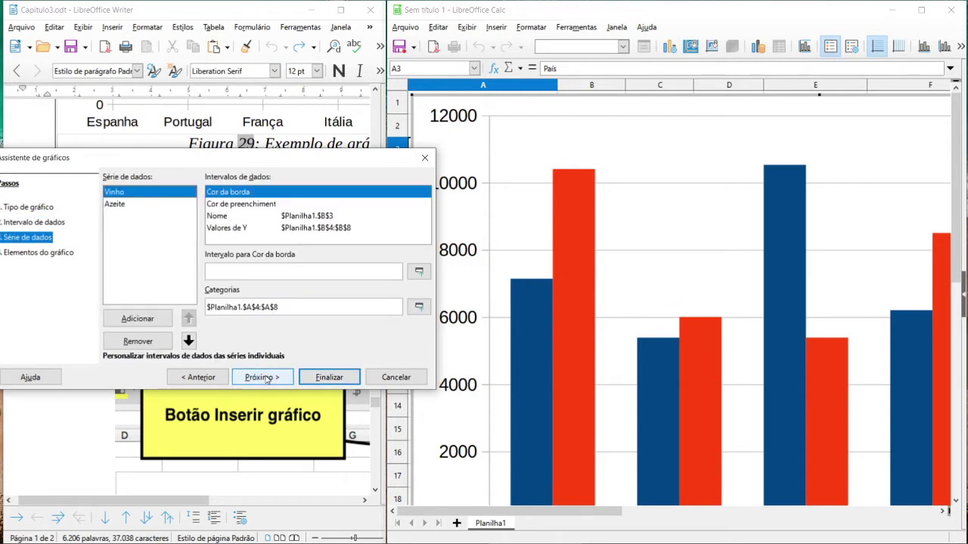
pyautogui.click(125, 204)
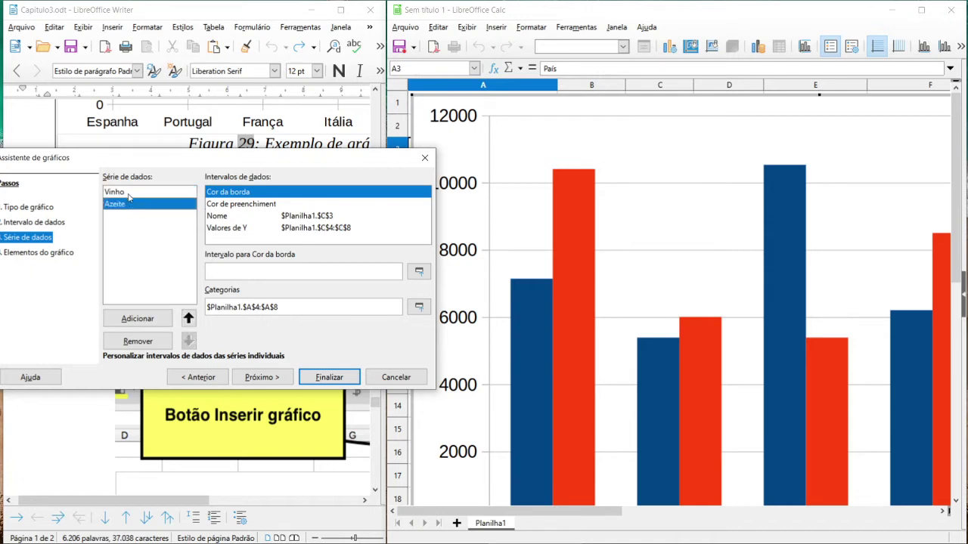
pyautogui.click(130, 194)
pyautogui.click(130, 204)
pyautogui.click(34, 223)
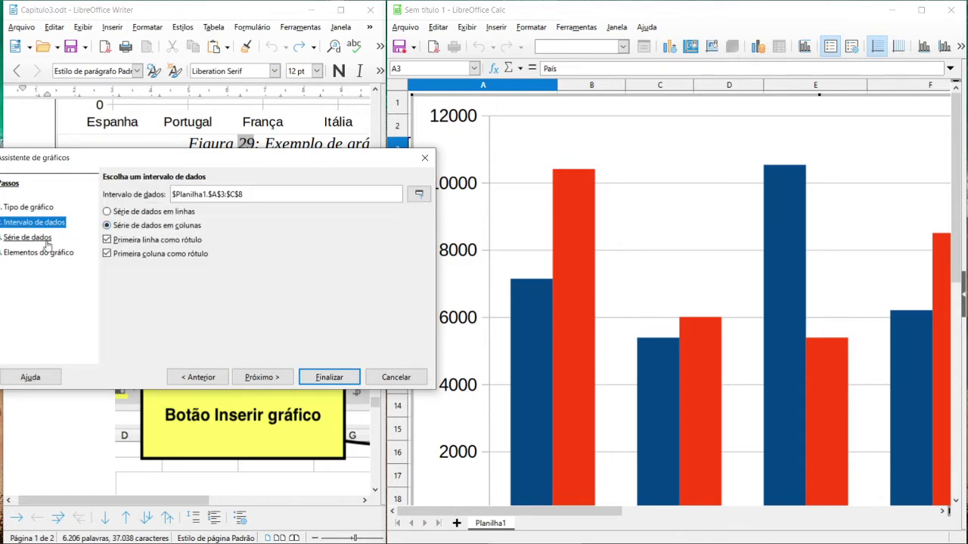
pyautogui.click(28, 237)
pyautogui.click(118, 194)
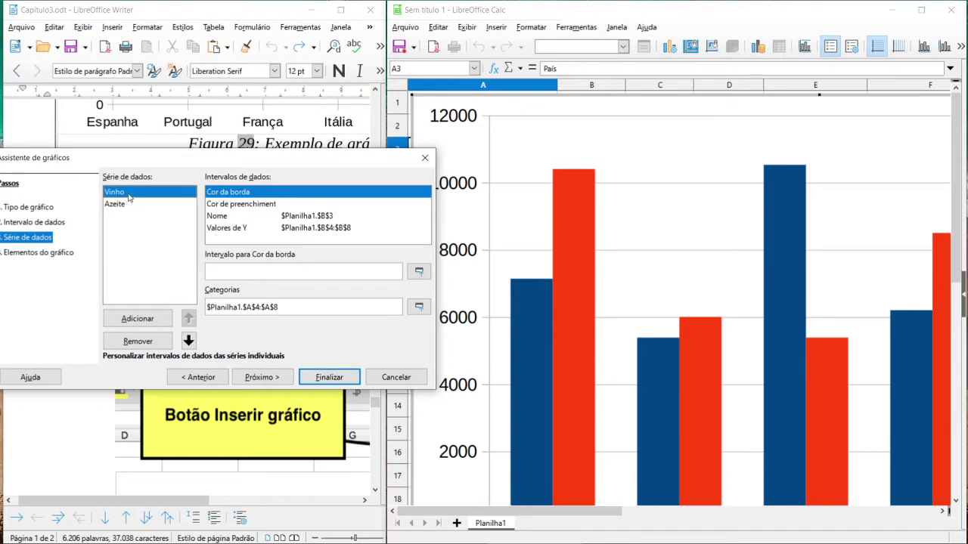
pyautogui.click(127, 206)
pyautogui.click(129, 194)
pyautogui.click(129, 205)
pyautogui.click(127, 195)
pyautogui.click(127, 204)
pyautogui.click(129, 194)
pyautogui.click(232, 204)
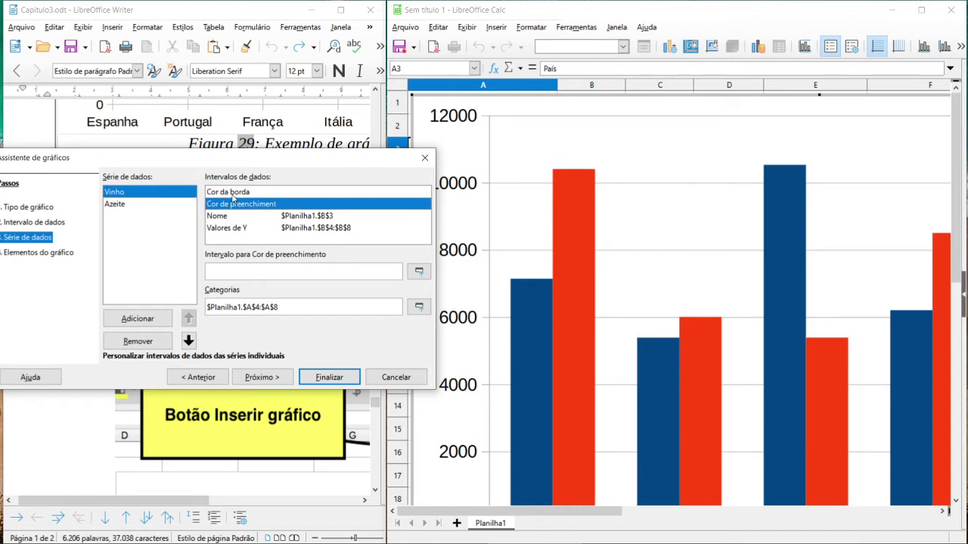
pyautogui.click(230, 193)
pyautogui.click(130, 203)
pyautogui.click(131, 194)
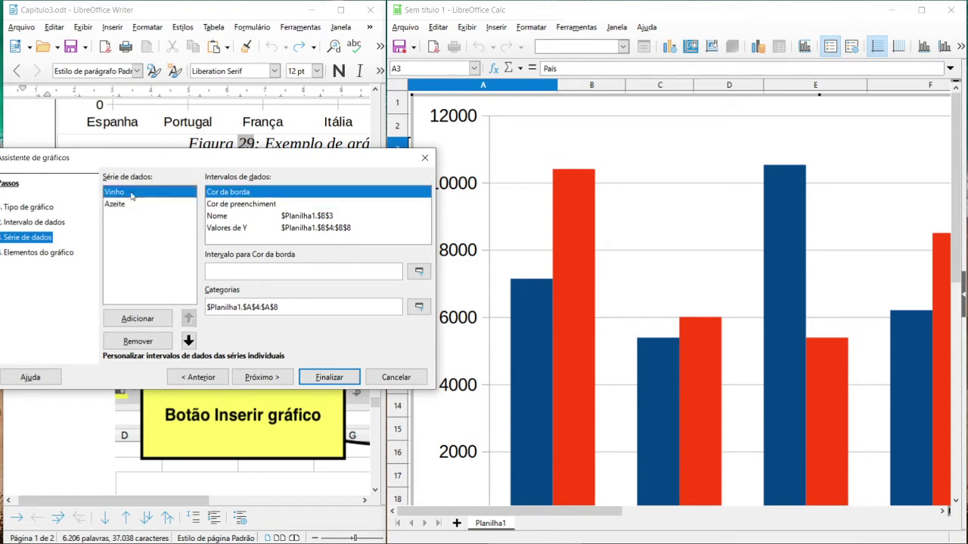
# - Set the chart title to "Meu Título", the X axis title to "Países" and the Y axis title to "Toneladas", and finish the chart
pyautogui.click(273, 377)
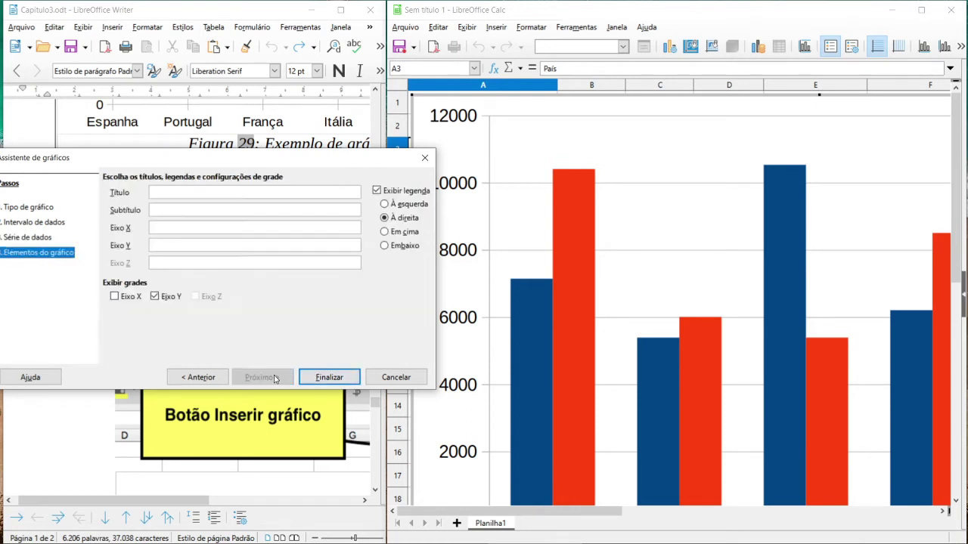
pyautogui.click(181, 196)
pyautogui.click(176, 212)
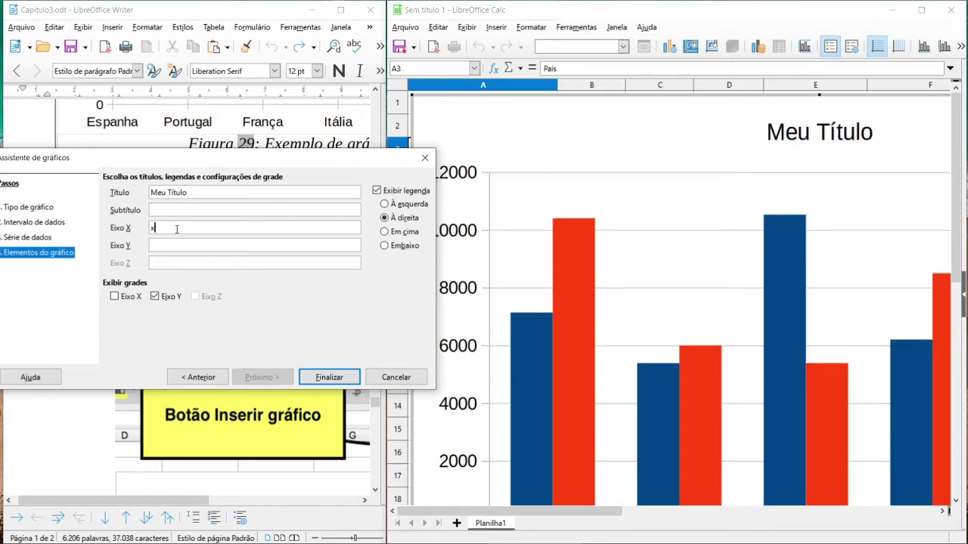
pyautogui.moveTo(184, 227); pyautogui.dragTo(136, 227)
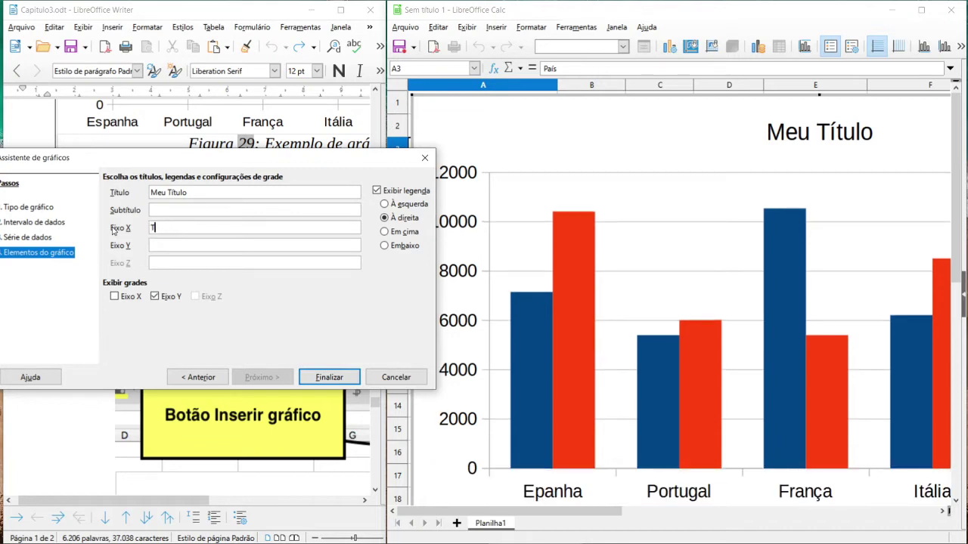
pyautogui.click(193, 244)
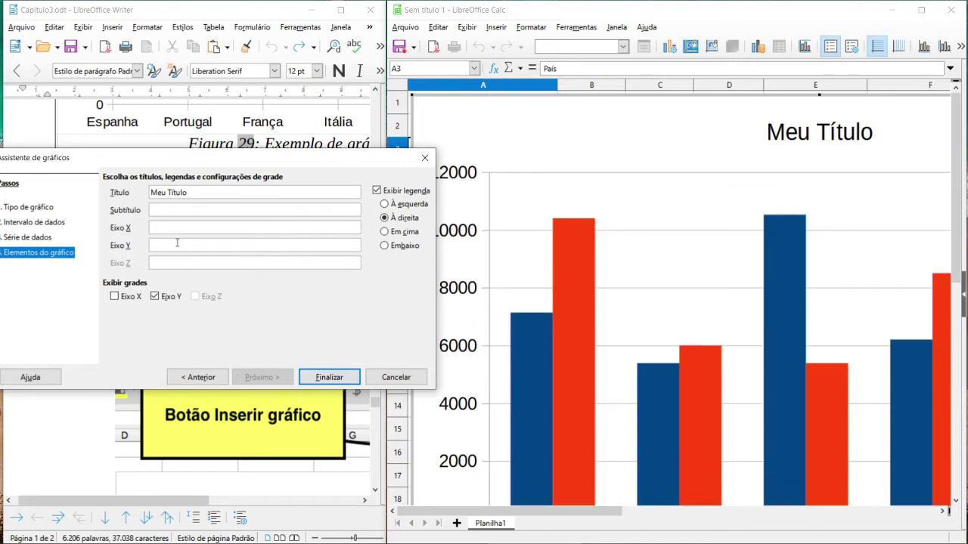
pyautogui.write('Toneladas')
pyautogui.click(229, 227)
pyautogui.write('Pi')
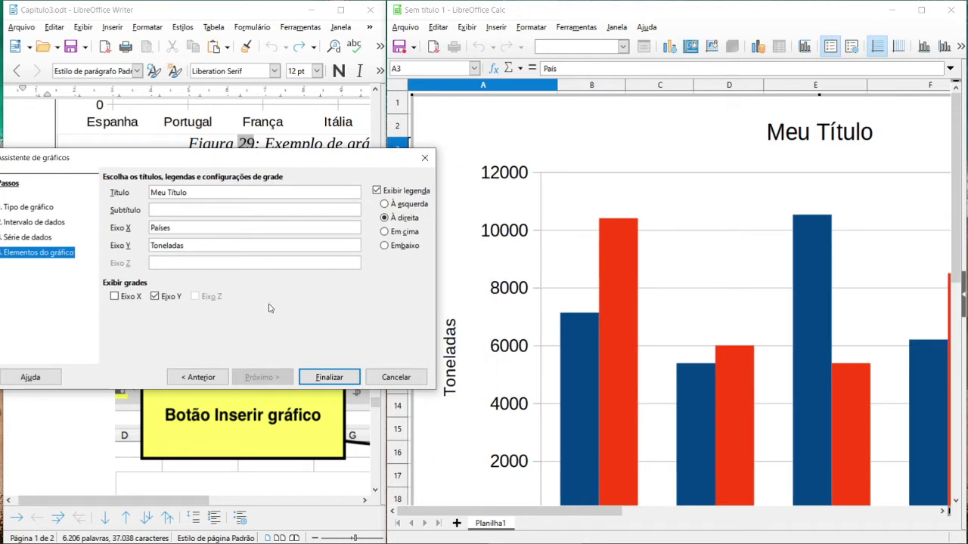
pyautogui.click(332, 375)
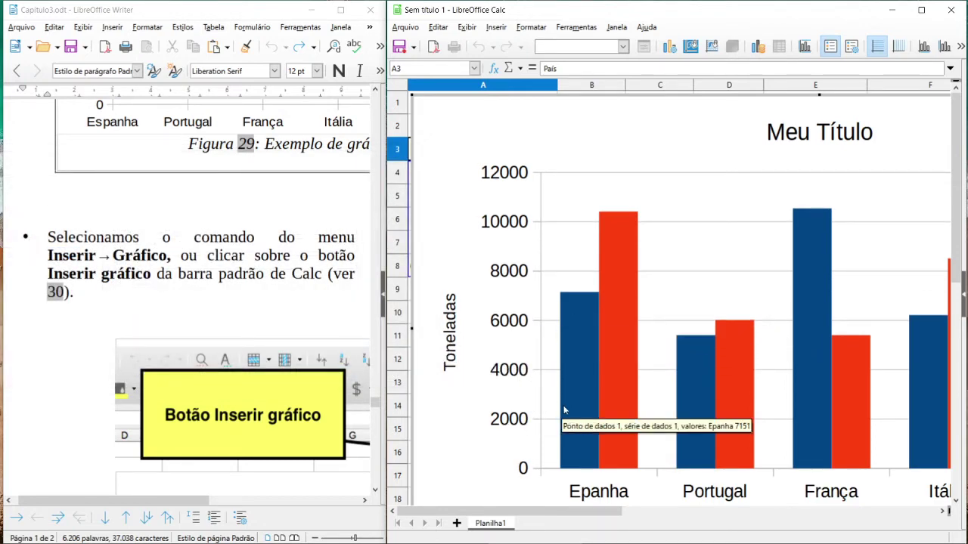
# - Select the whole chart area and move the chart off the data table to start around column E, row 12
pyautogui.moveTo(559, 514); pyautogui.dragTo(640, 519)
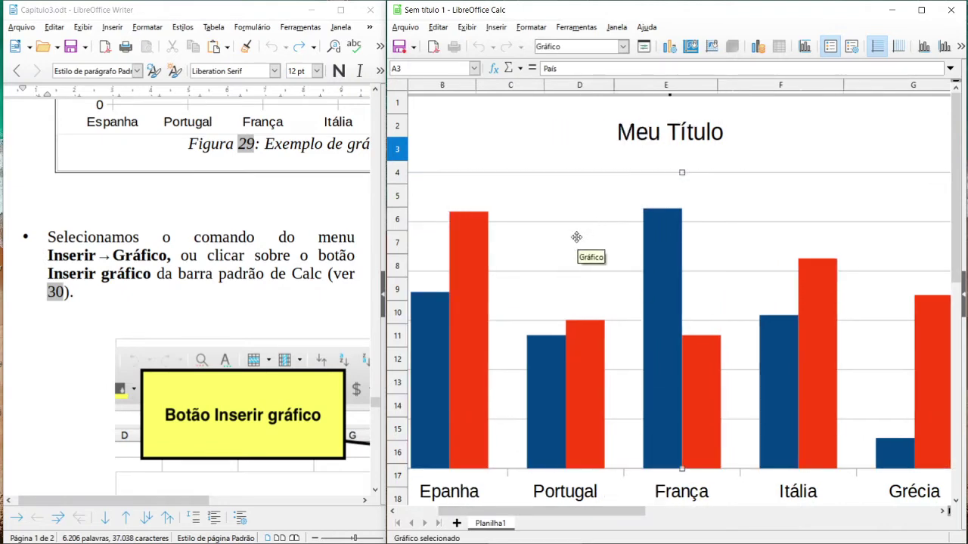
pyautogui.click(533, 130)
pyautogui.moveTo(519, 512); pyautogui.dragTo(489, 512)
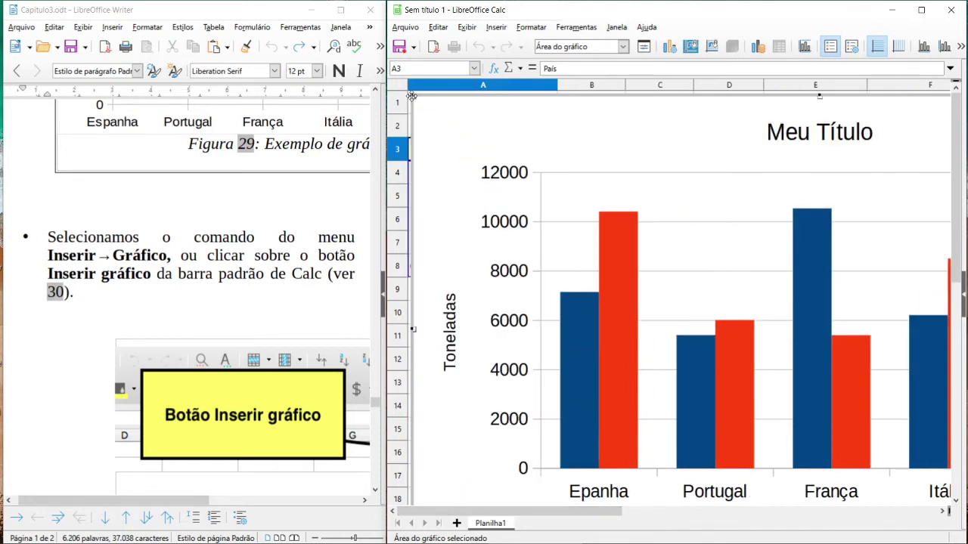
pyautogui.moveTo(411, 99); pyautogui.dragTo(771, 352)
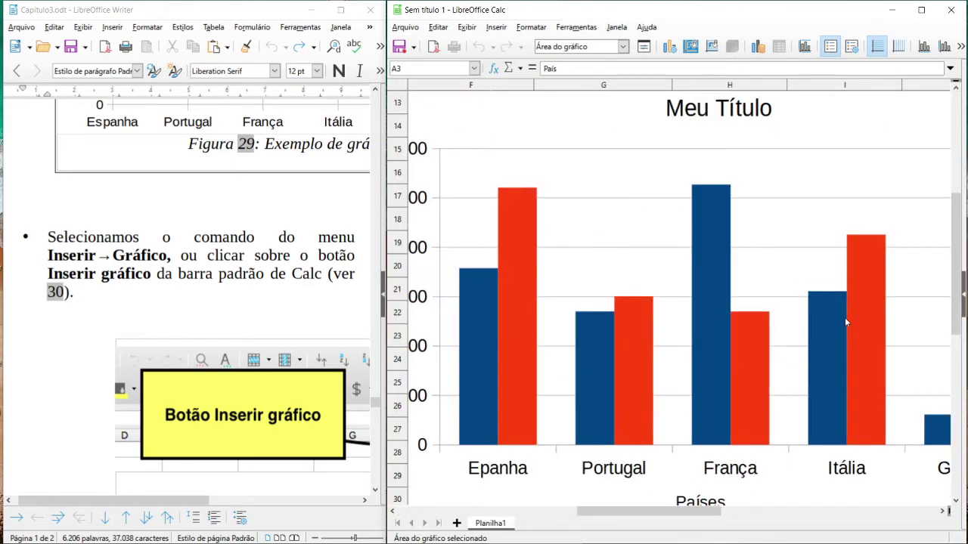
pyautogui.click(492, 157)
pyautogui.click(477, 126)
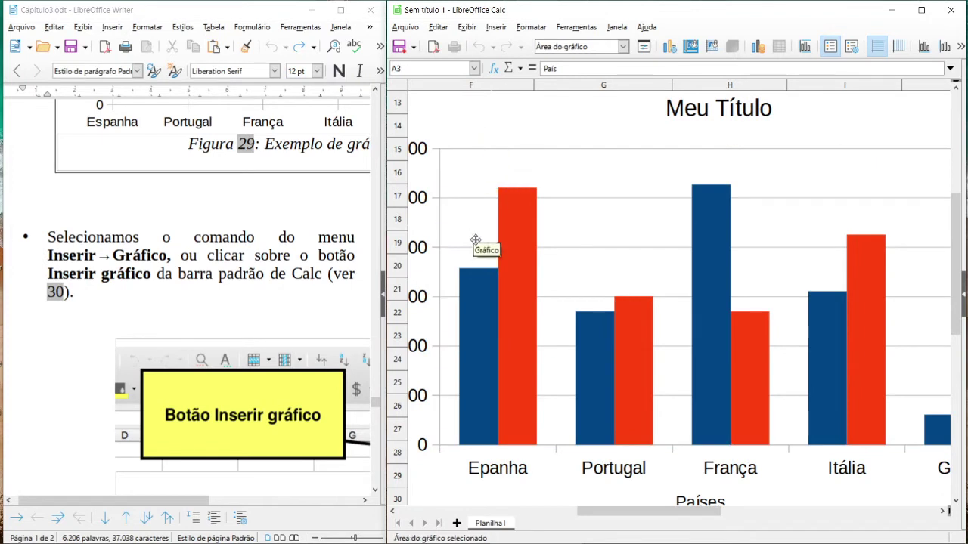
# - Shrink the chart to fit within columns H to K and move it up to about rows 1 to 14
pyautogui.moveTo(598, 305)
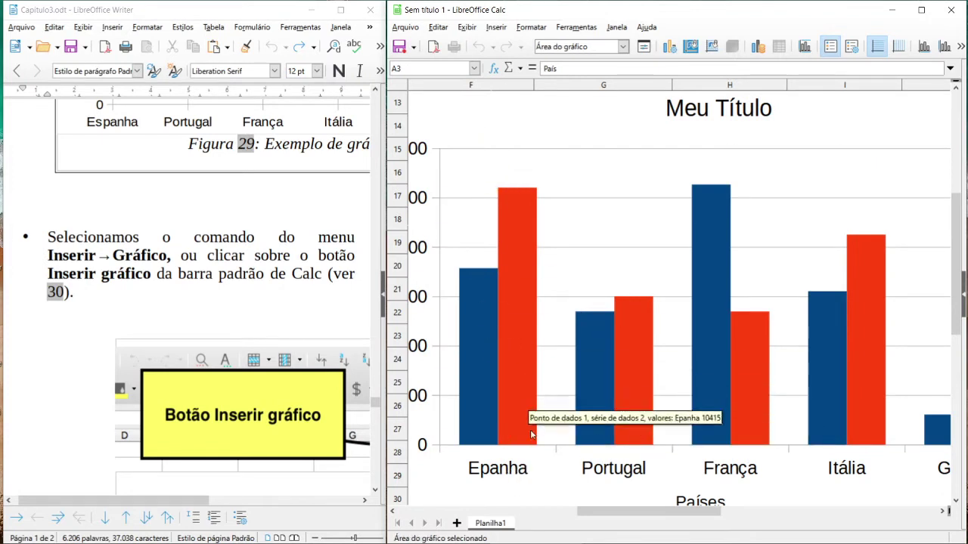
pyautogui.moveTo(470, 387)
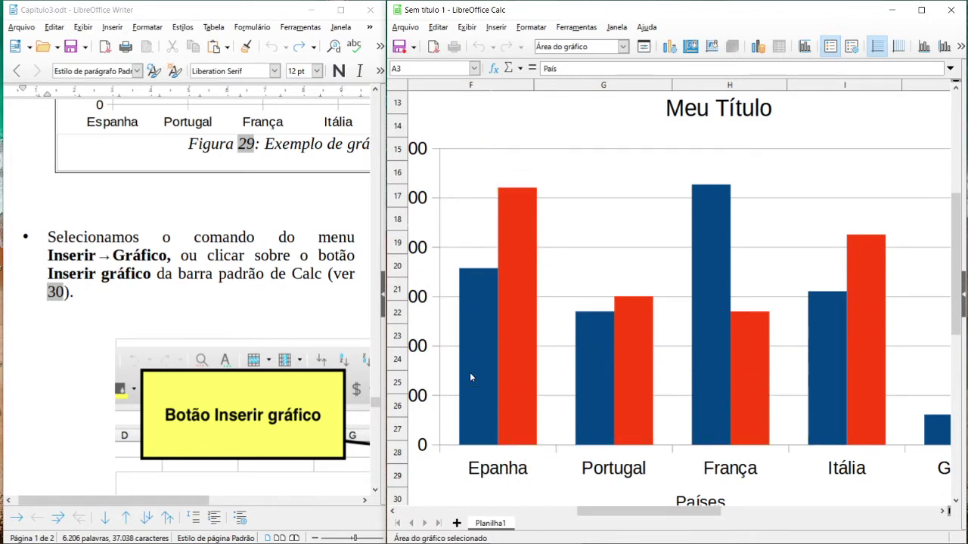
pyautogui.moveTo(955, 266); pyautogui.dragTo(950, 326)
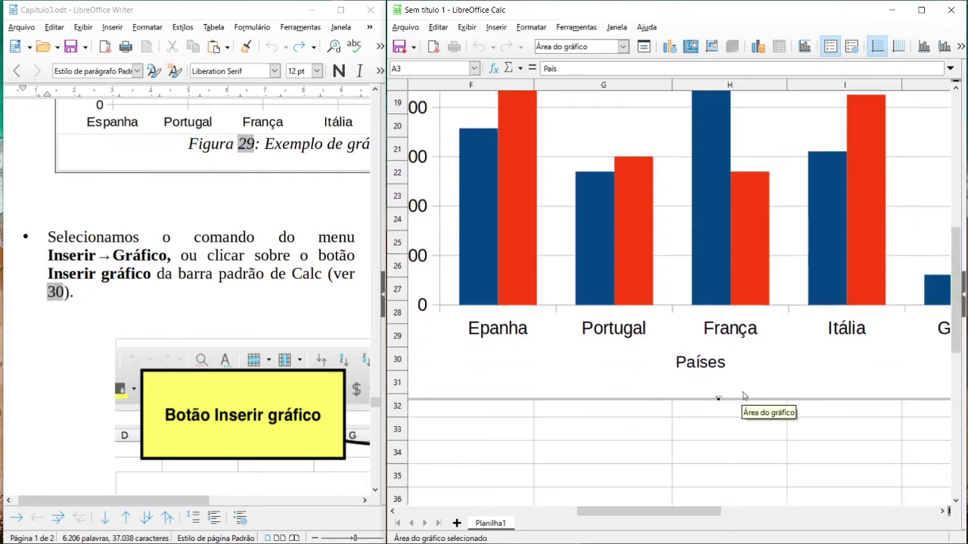
pyautogui.moveTo(718, 399); pyautogui.dragTo(731, 149)
pyautogui.scroll(2, 757, 369)
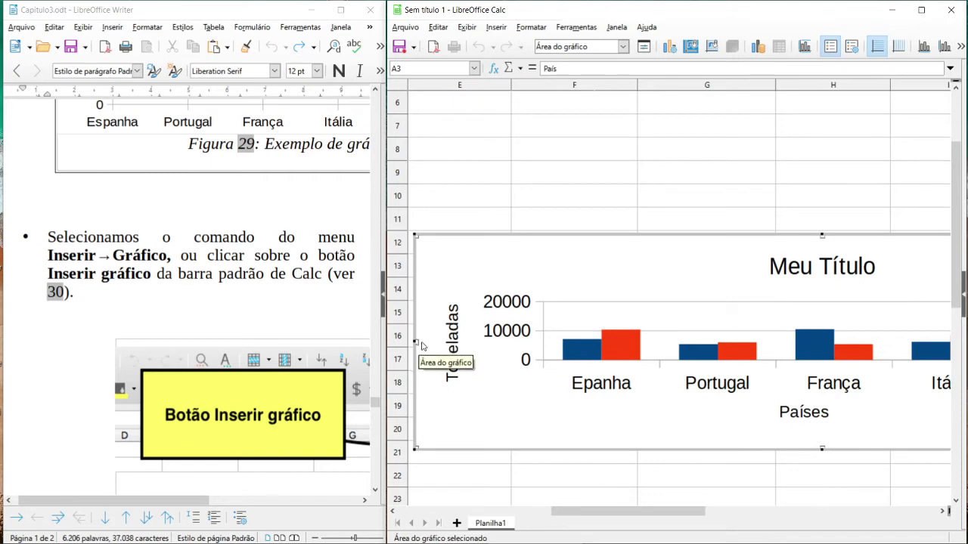
pyautogui.moveTo(415, 342); pyautogui.dragTo(811, 341)
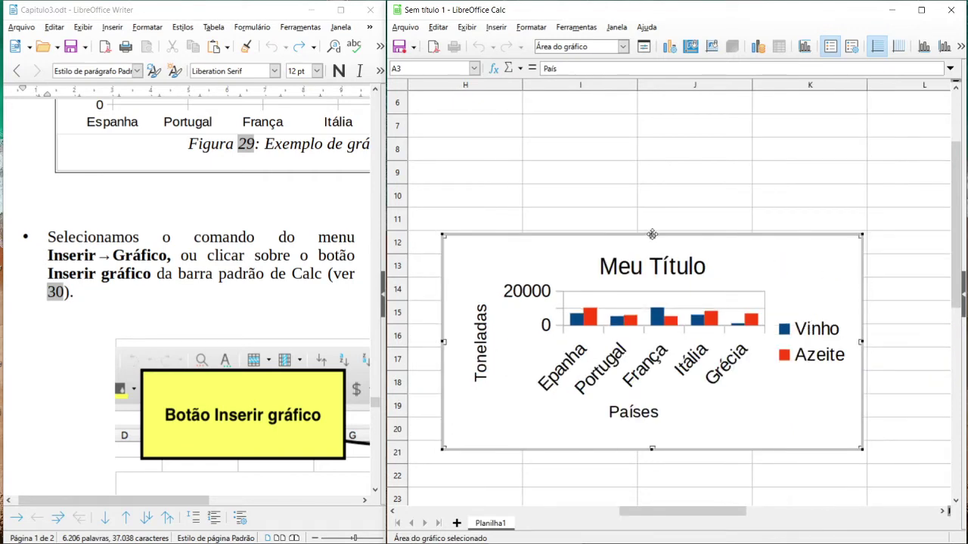
pyautogui.moveTo(652, 234); pyautogui.dragTo(652, 141)
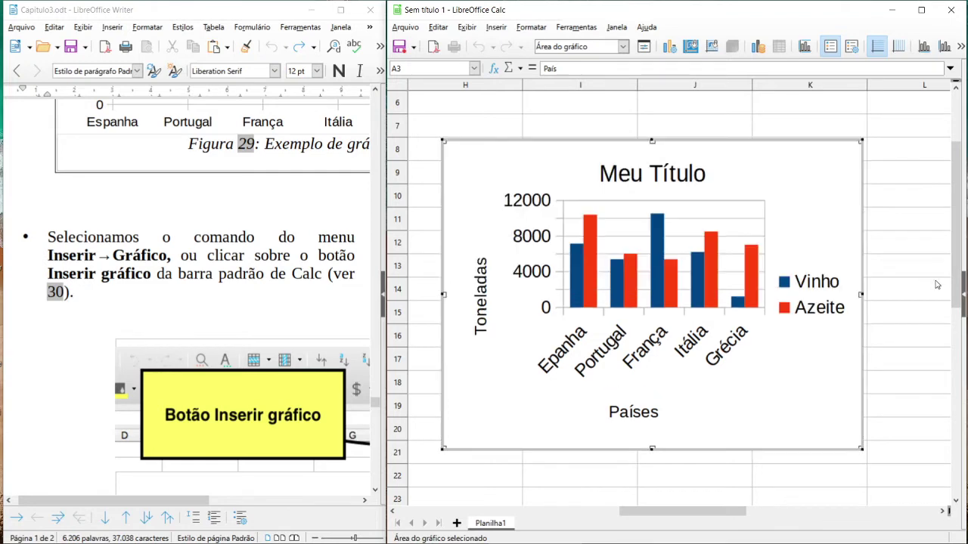
pyautogui.scroll(3, 934, 265)
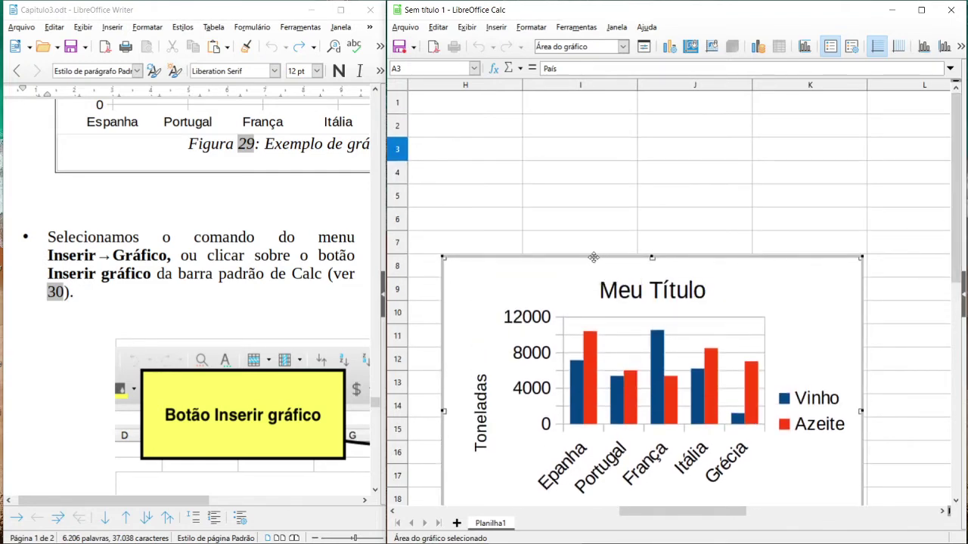
pyautogui.moveTo(594, 258); pyautogui.dragTo(588, 111)
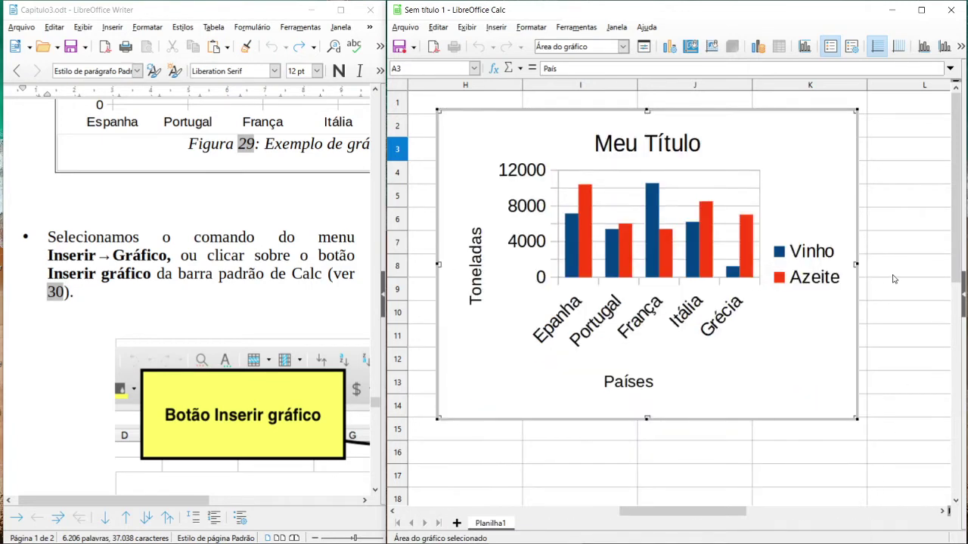
# - Move the chart under the data table, starting around column A, row 10, and shorten it to end around row 20
pyautogui.moveTo(652, 512); pyautogui.dragTo(573, 515)
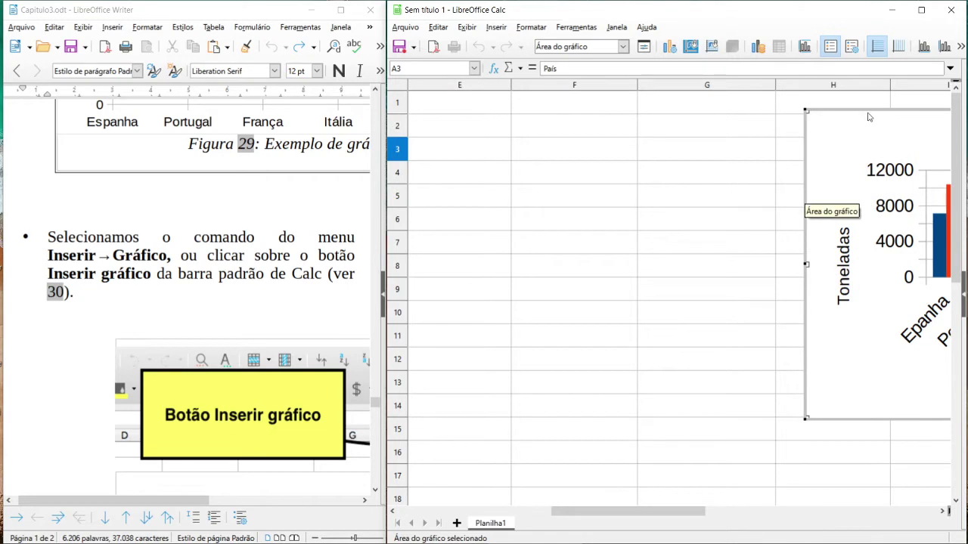
pyautogui.moveTo(869, 118); pyautogui.dragTo(472, 127)
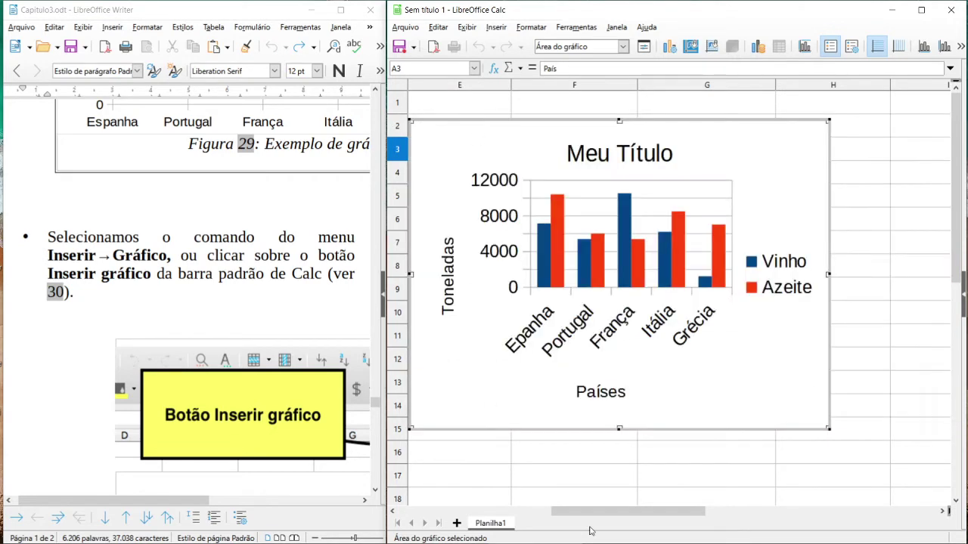
pyautogui.moveTo(575, 512); pyautogui.dragTo(502, 514)
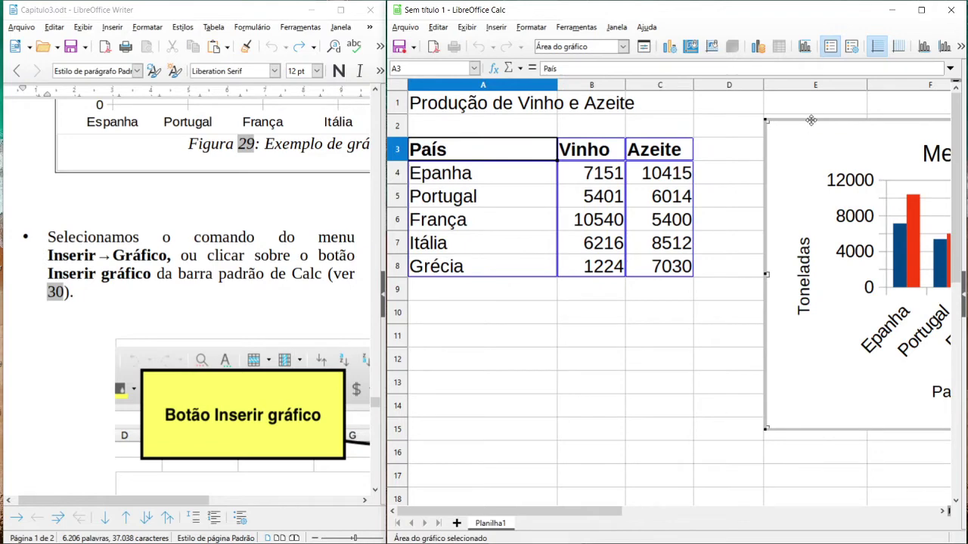
pyautogui.moveTo(811, 120); pyautogui.dragTo(465, 294)
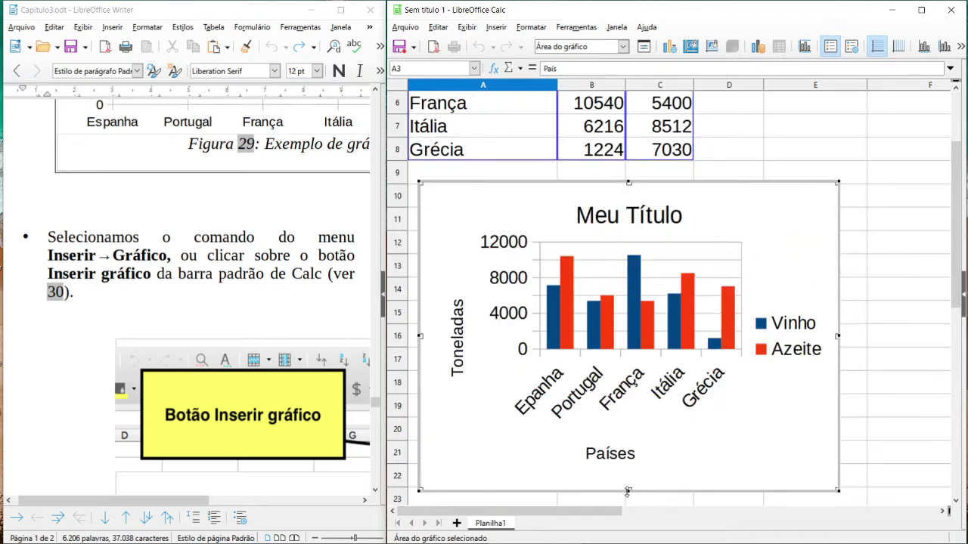
pyautogui.moveTo(628, 493); pyautogui.dragTo(627, 445)
# - Set the Azeite value for Epanha in C4 to 100000 to test the chart's update, and undo the change
pyautogui.moveTo(958, 251); pyautogui.dragTo(958, 204)
pyautogui.click(672, 173)
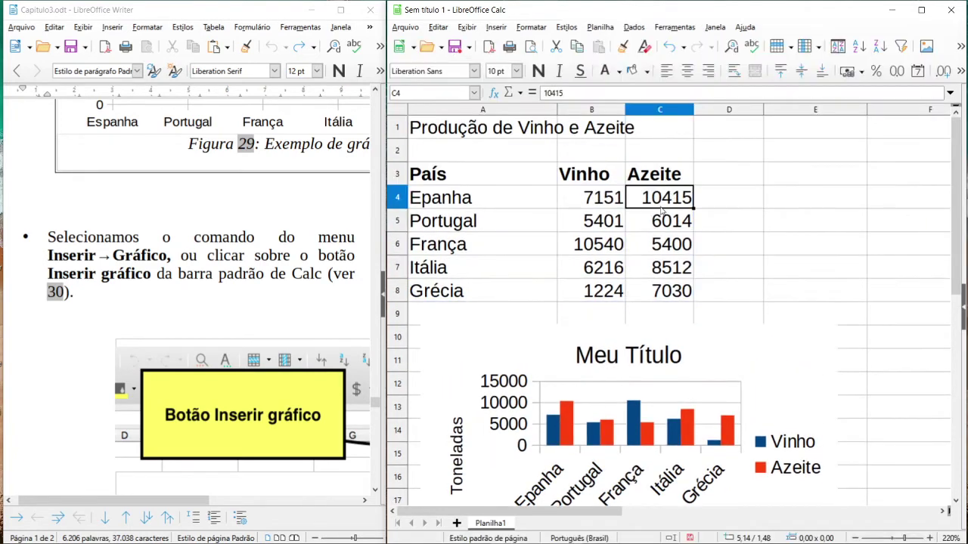
pyautogui.write('100000')
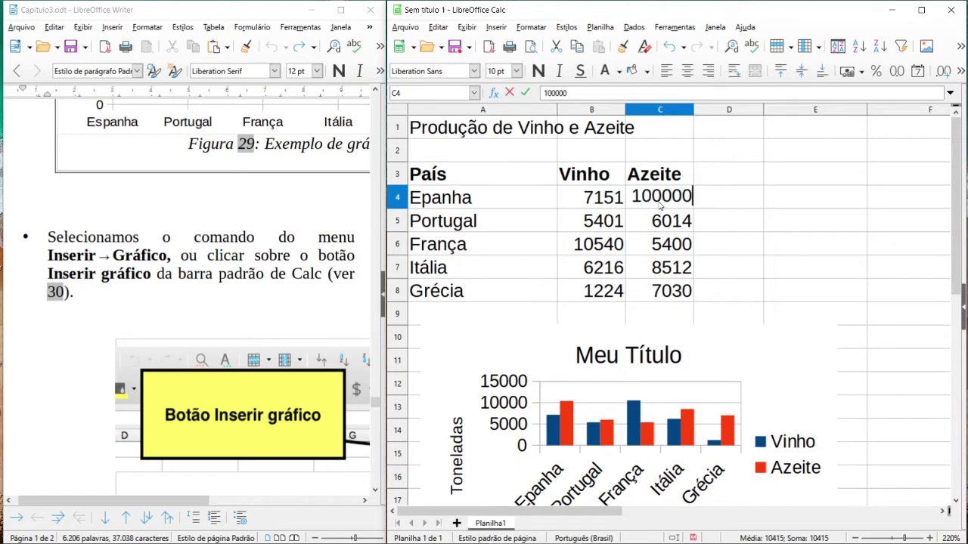
pyautogui.press('Return')
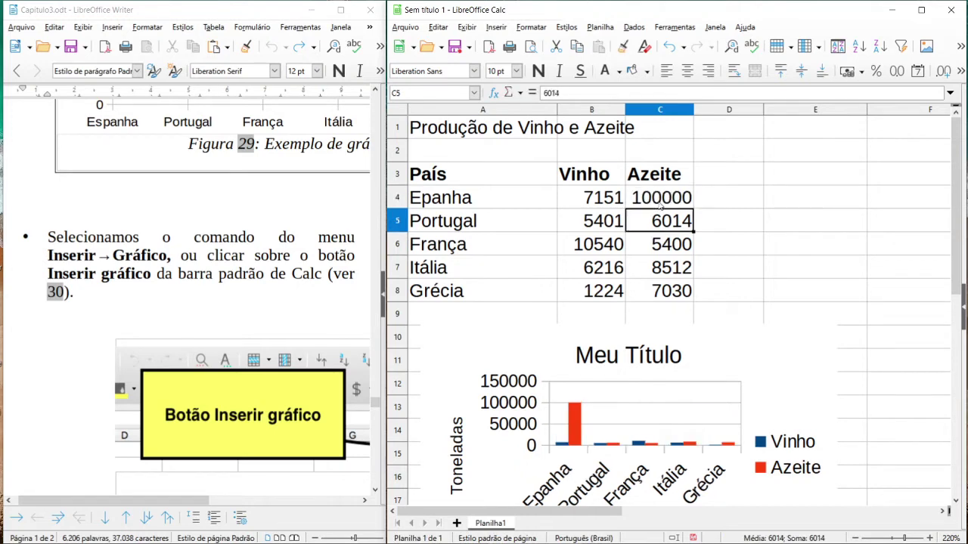
pyautogui.click(744, 231)
pyautogui.hotkey('ctrl', 'z')
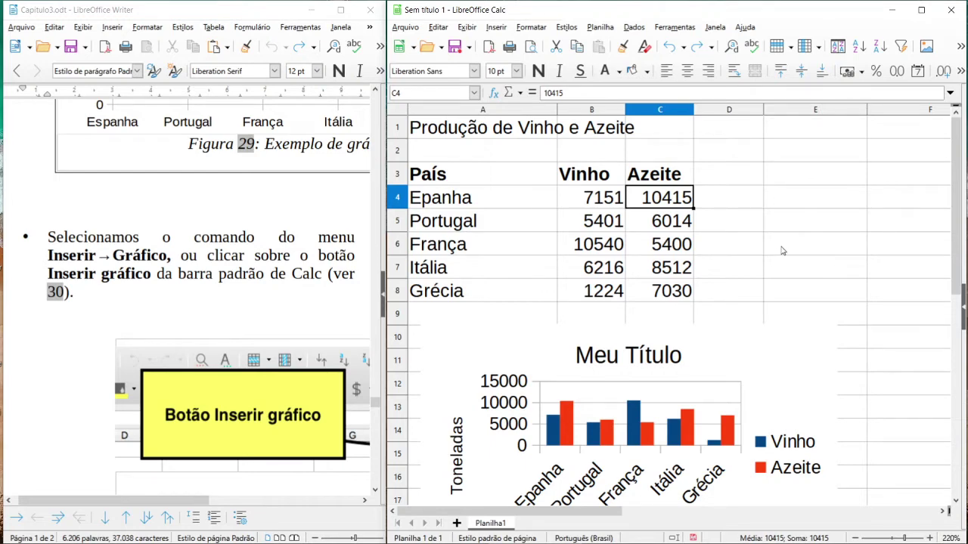
pyautogui.scroll(-1, 784, 250)
pyautogui.scroll(1, 784, 249)
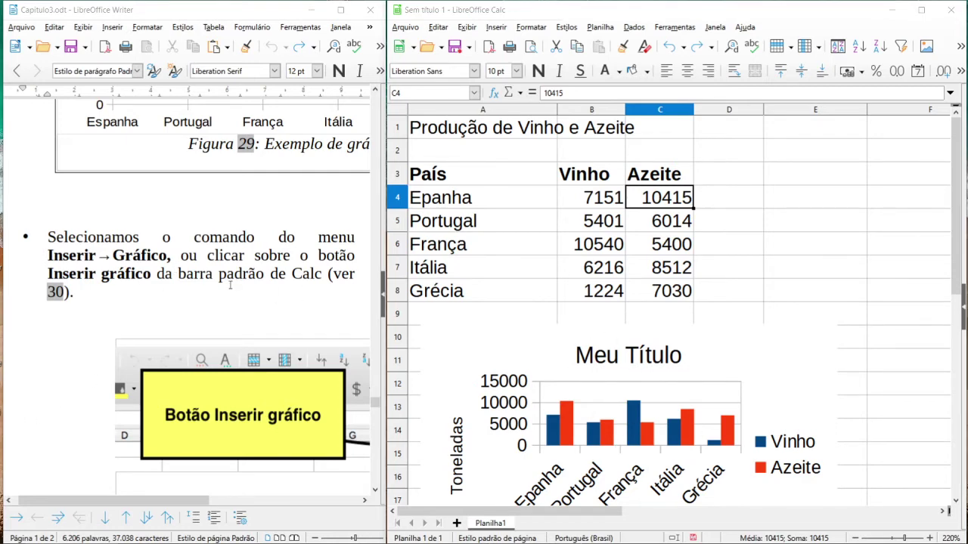
# - Open the column chart under the table for editing
pyautogui.scroll(-1, 121, 282)
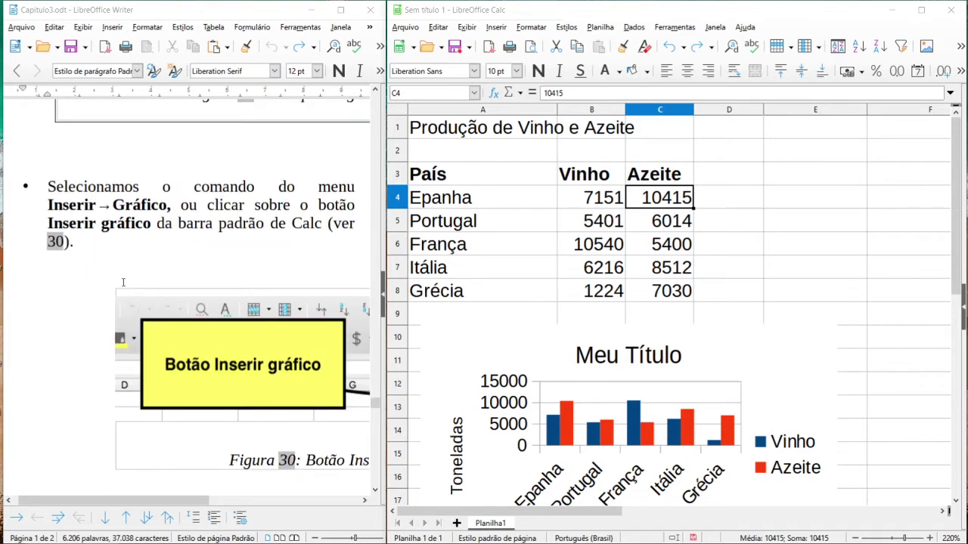
pyautogui.click(577, 369)
pyautogui.rightClick(587, 357)
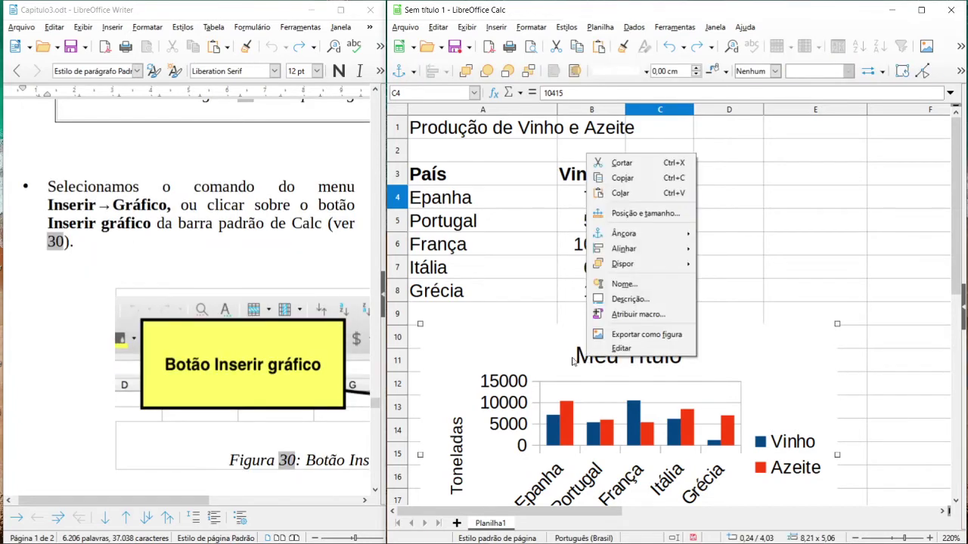
pyautogui.click(561, 362)
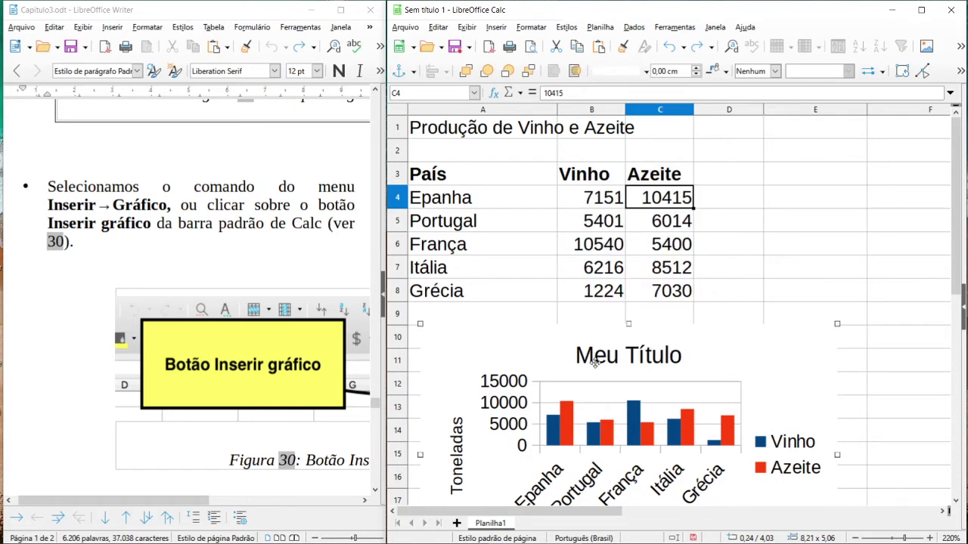
pyautogui.rightClick(564, 347)
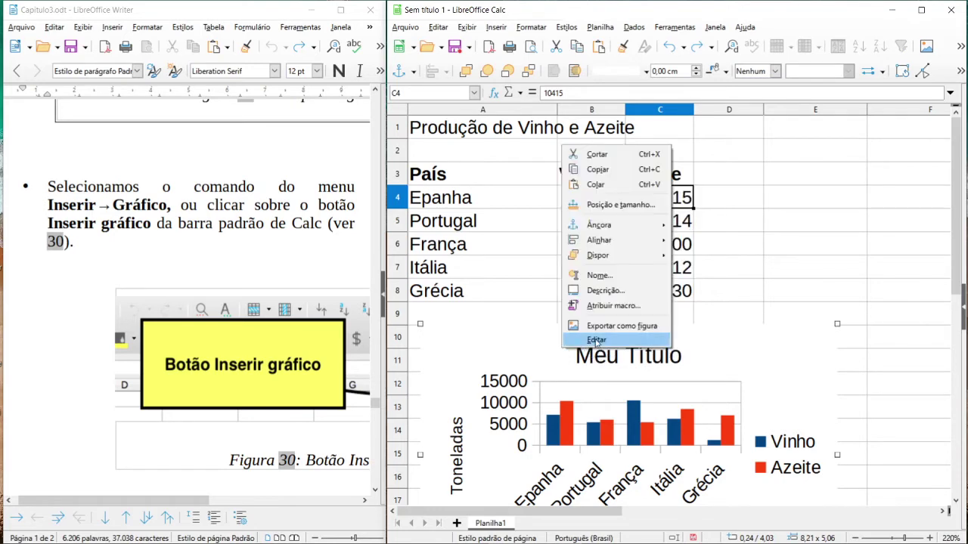
pyautogui.click(596, 340)
pyautogui.rightClick(535, 359)
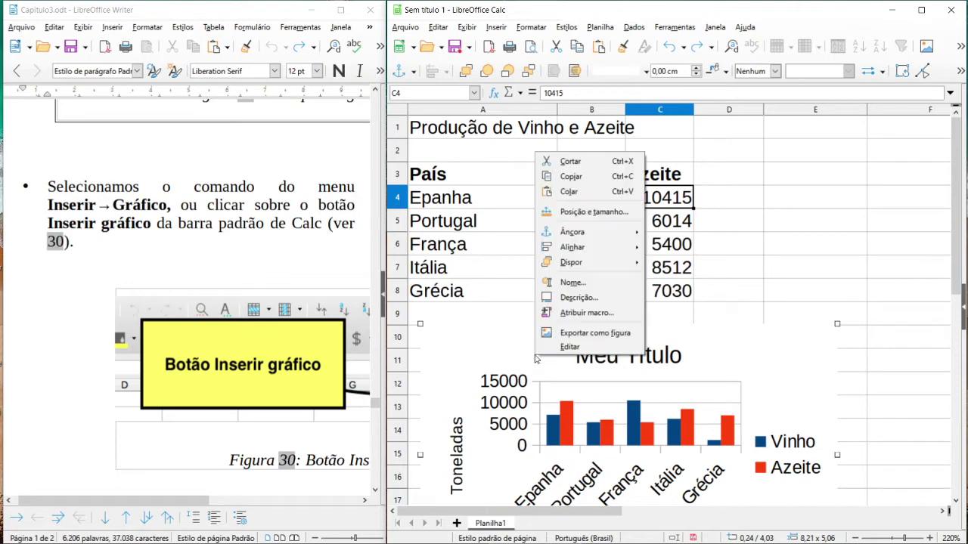
pyautogui.click(576, 348)
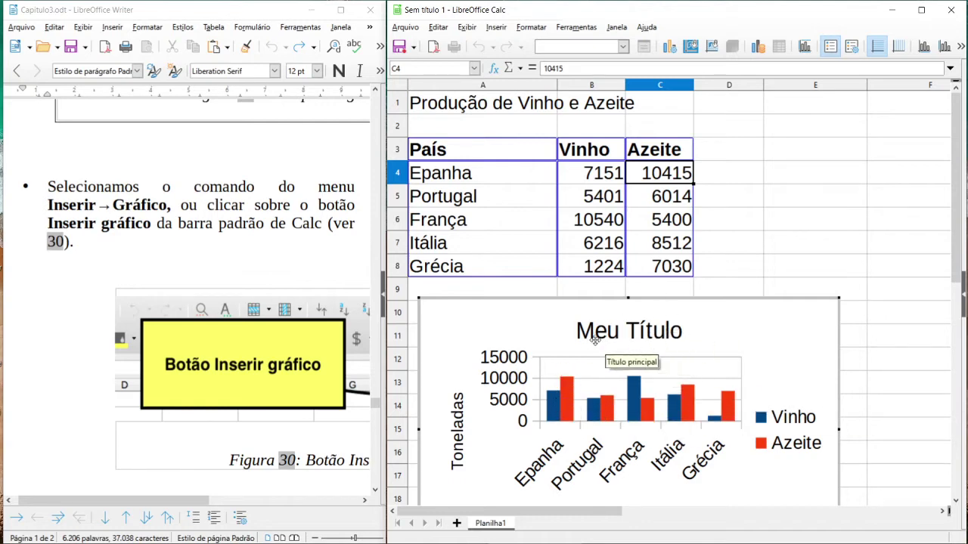
# - Change the chart type of the whole chart to Barra with the Normal variant
pyautogui.rightClick(639, 324)
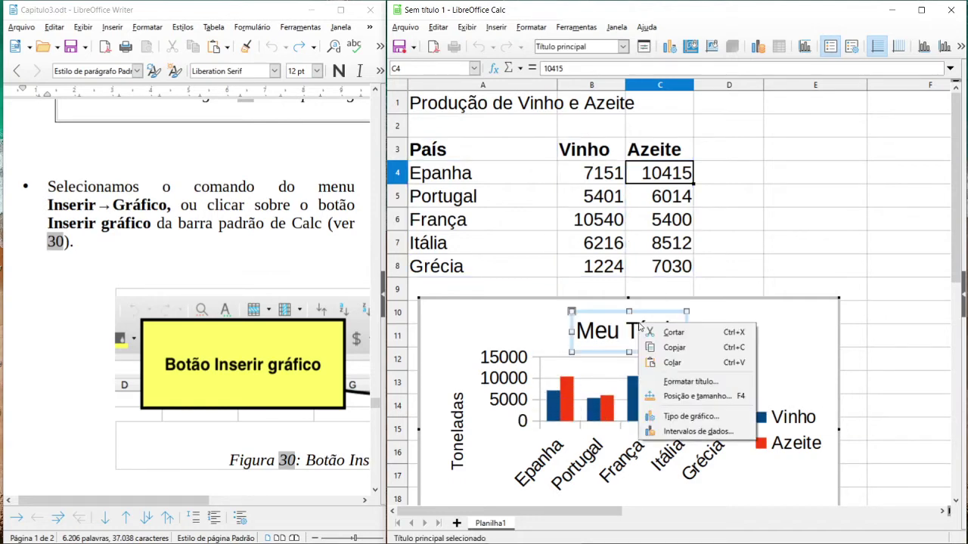
pyautogui.press('Escape')
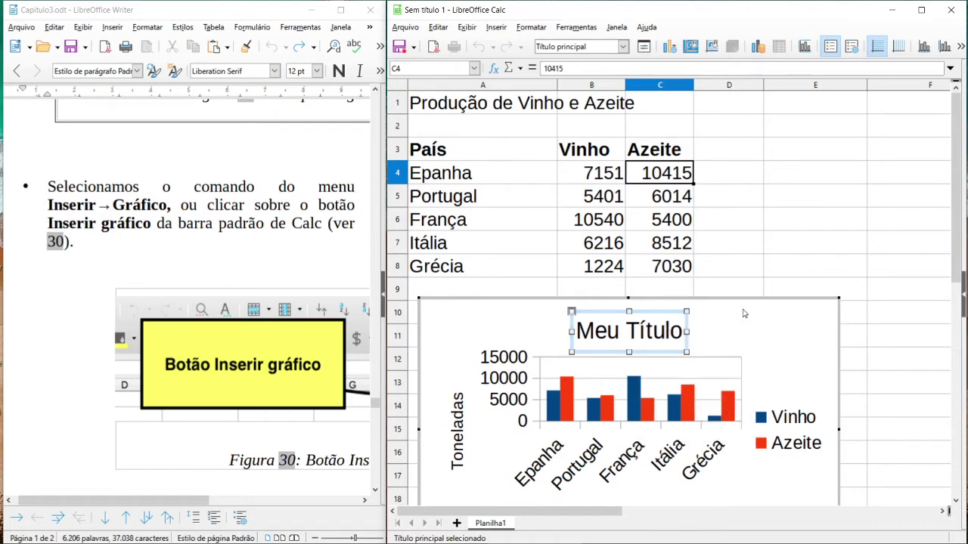
pyautogui.click(739, 313)
pyautogui.rightClick(731, 312)
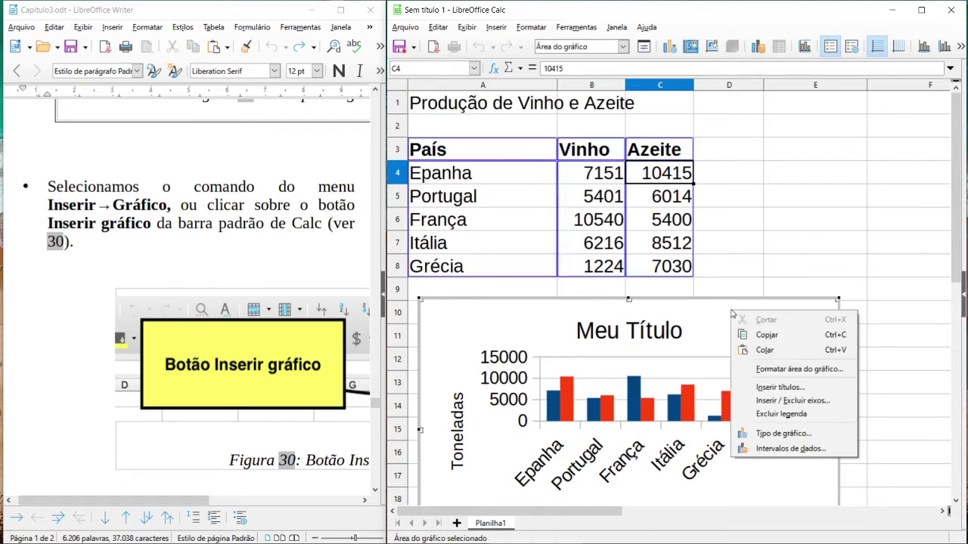
pyautogui.click(779, 433)
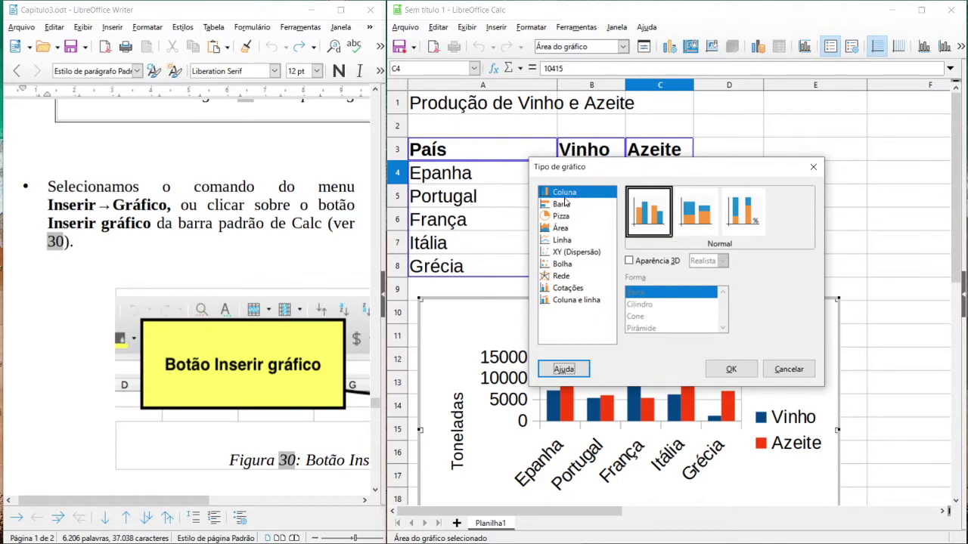
pyautogui.click(561, 205)
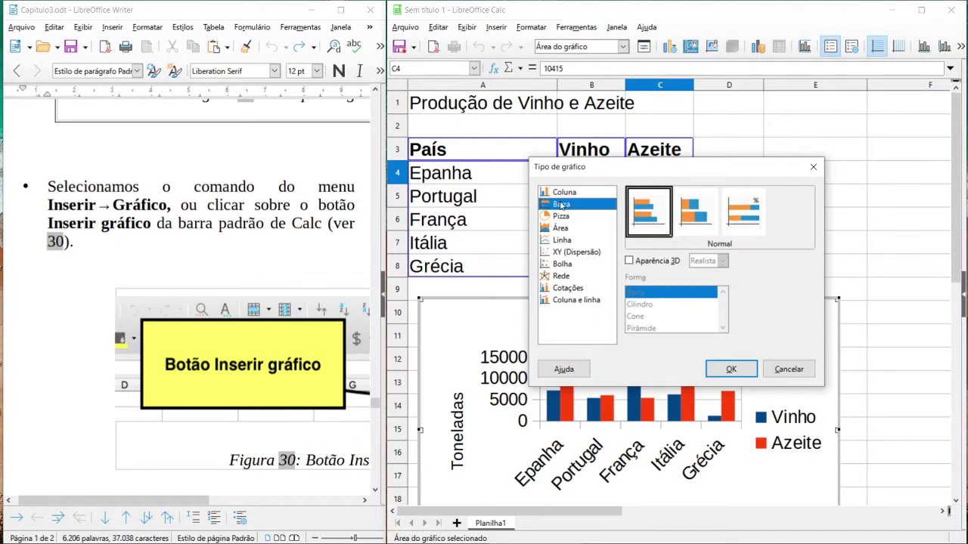
pyautogui.click(650, 214)
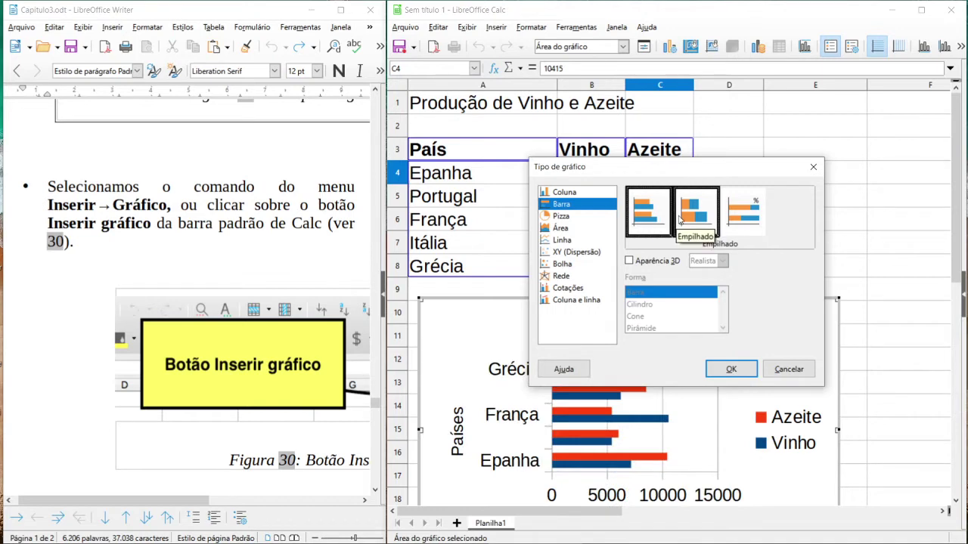
pyautogui.click(732, 369)
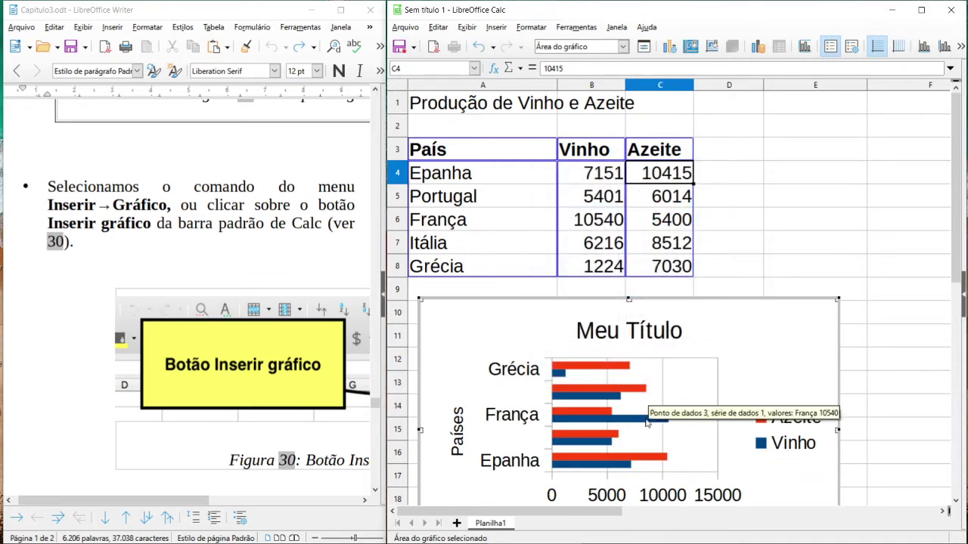
# - Switch the bar chart to the Percentagem empilhada variant
pyautogui.rightClick(677, 313)
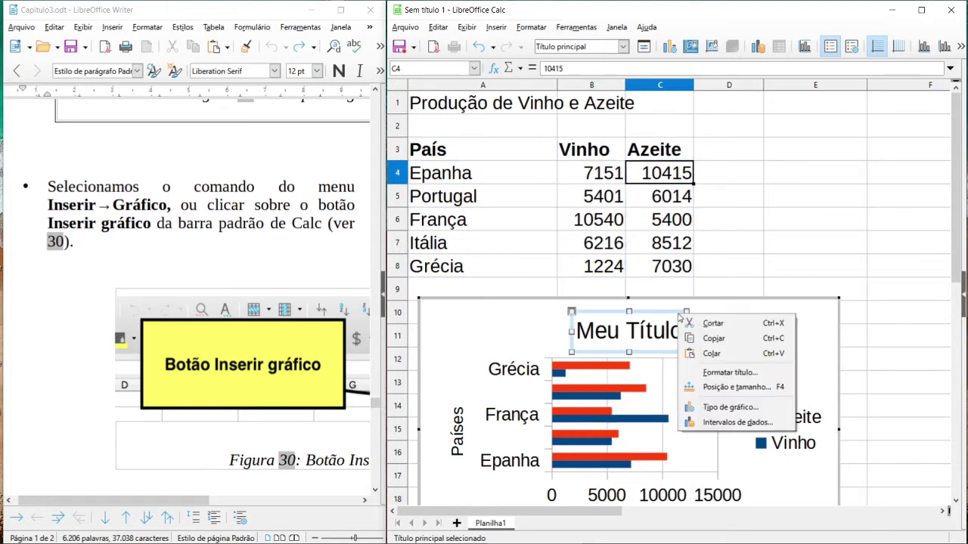
pyautogui.click(703, 406)
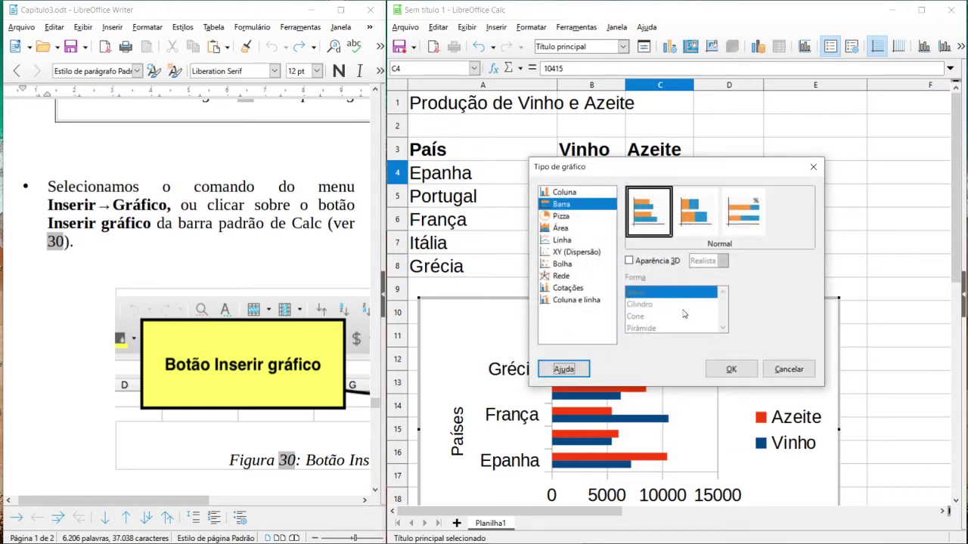
pyautogui.click(694, 211)
pyautogui.click(743, 211)
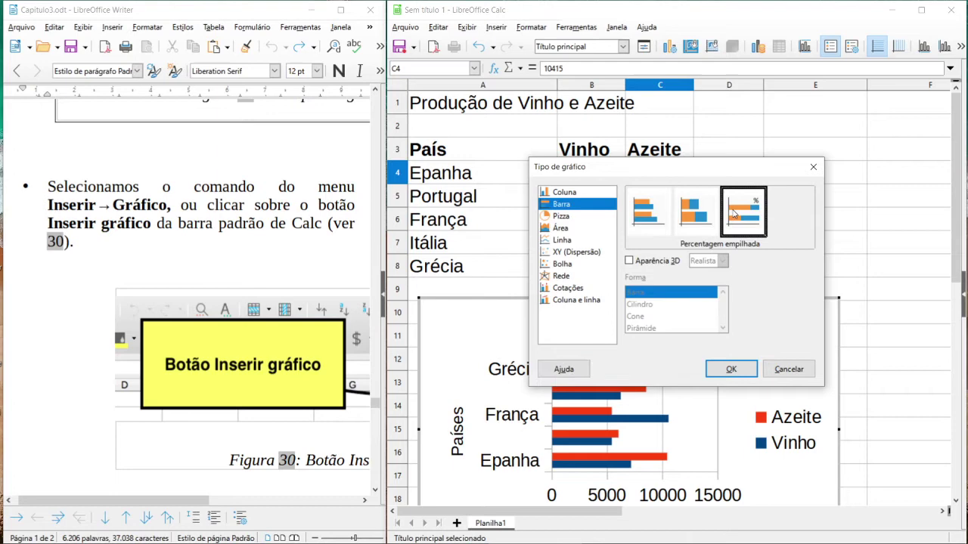
pyautogui.click(731, 369)
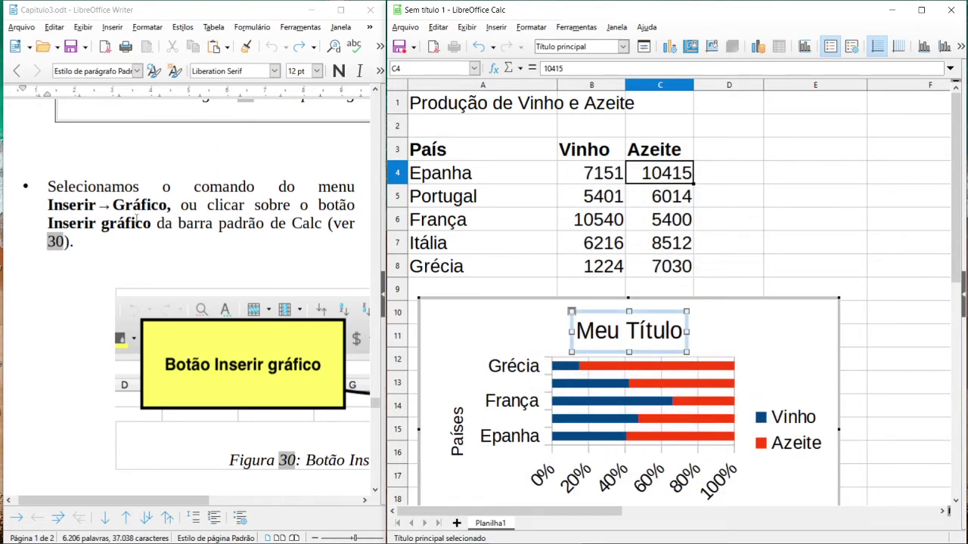
# - Read the Writer document's instructions on choosing the chart type in the chart wizard, around Figura 31
pyautogui.scroll(-5, 138, 218)
pyautogui.scroll(-1, 105, 278)
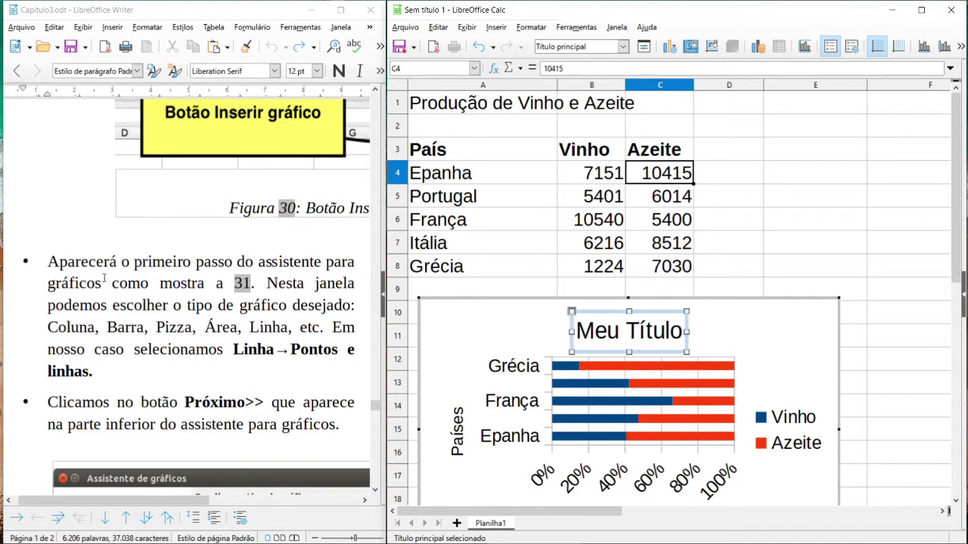
pyautogui.scroll(-2, 143, 269)
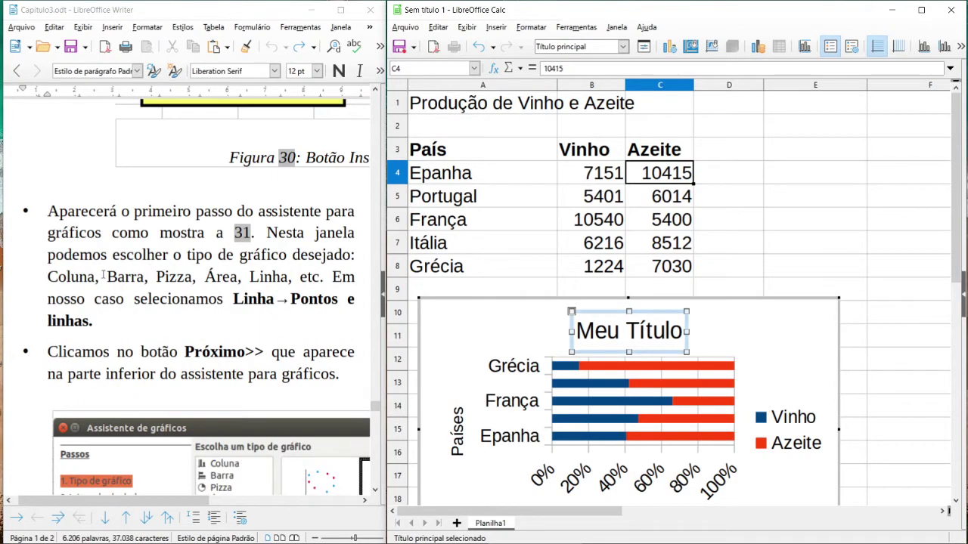
pyautogui.scroll(-1, 104, 274)
pyautogui.scroll(-4, 132, 271)
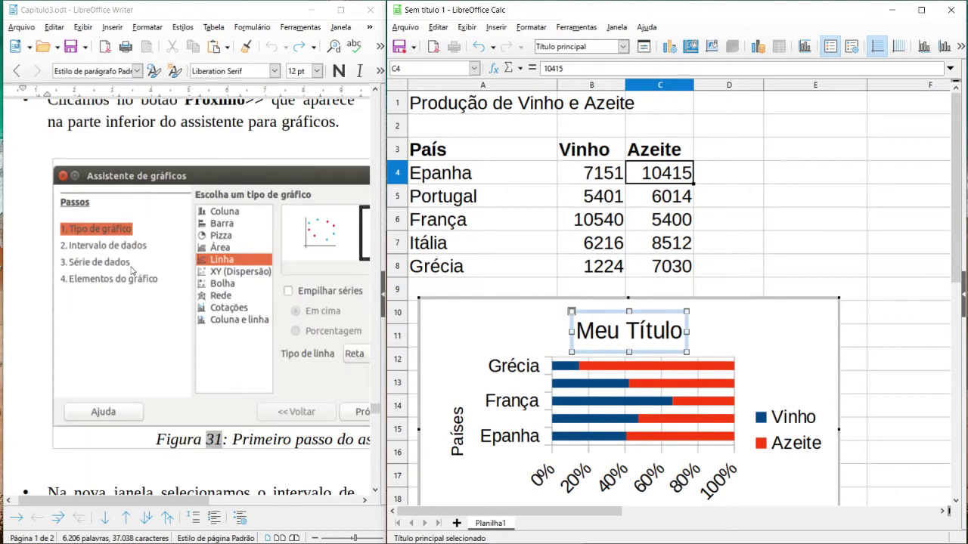
pyautogui.scroll(-3, 151, 268)
pyautogui.scroll(-4, 148, 280)
pyautogui.scroll(7, 158, 280)
# - Leave chart editing in Calc and delete the bar chart from the sheet
pyautogui.click(759, 267)
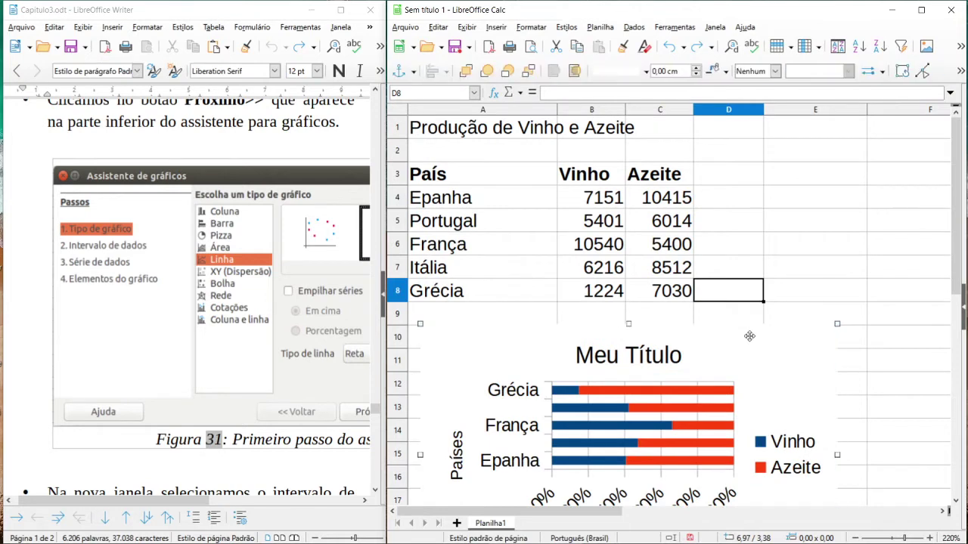
pyautogui.press('Delete')
pyautogui.click(707, 318)
# - Start a new chart from A3:C8 with the Linha type and Pontos e linhas variant, and proceed to the data range settings
pyautogui.moveTo(671, 291); pyautogui.dragTo(441, 185)
pyautogui.click(496, 27)
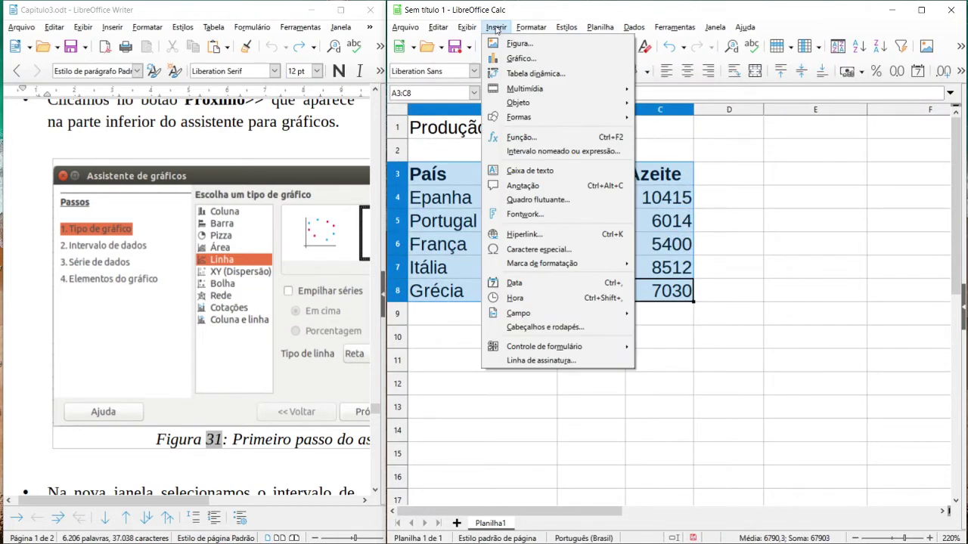
pyautogui.click(537, 58)
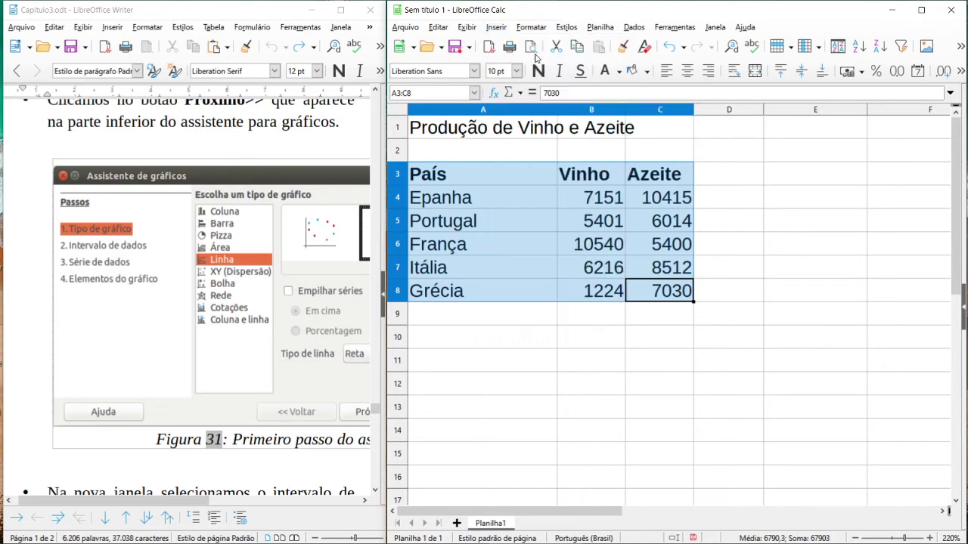
pyautogui.click(590, 244)
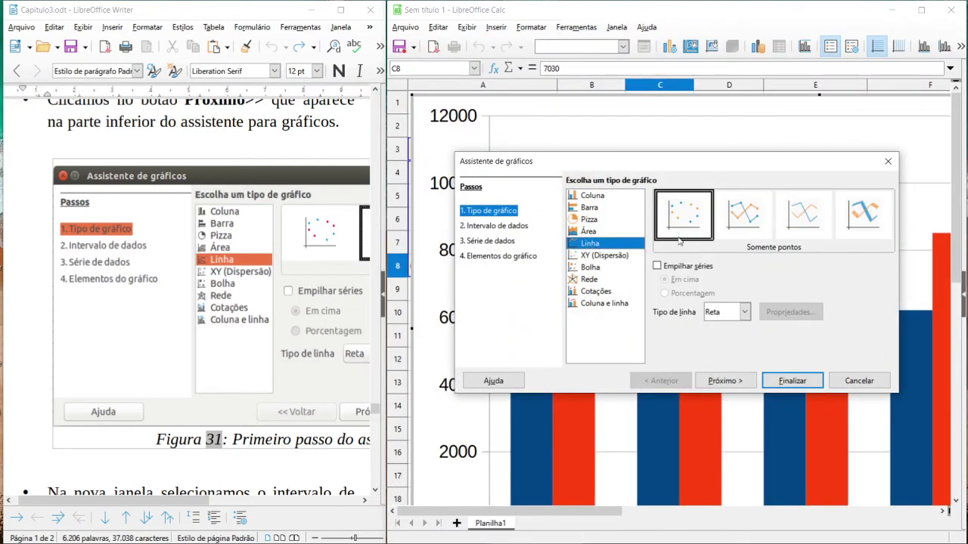
pyautogui.click(745, 218)
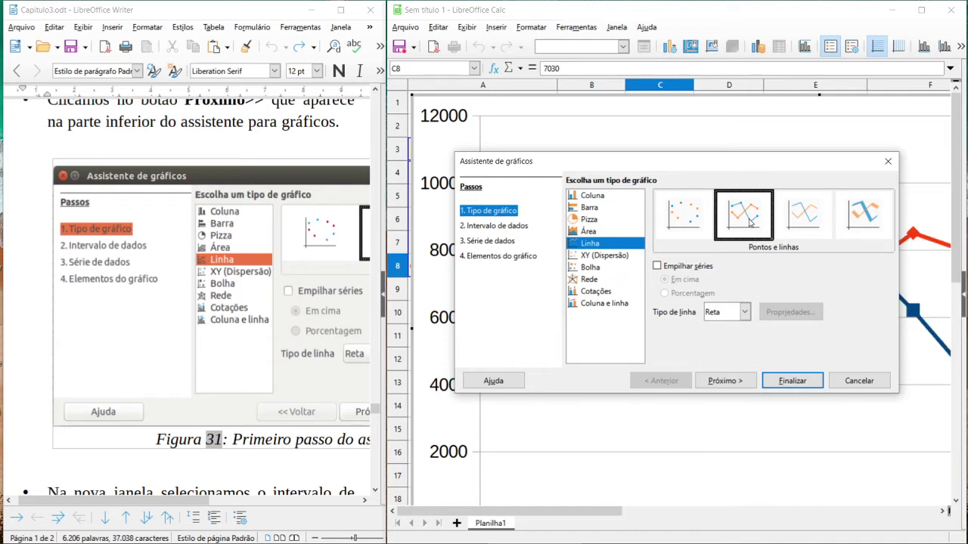
pyautogui.click(737, 383)
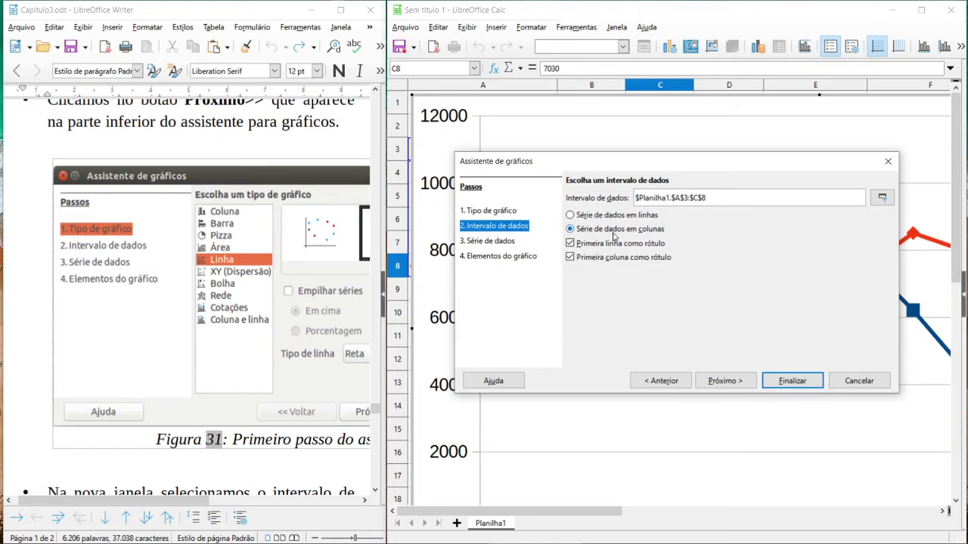
# - Review the Vinho and Azeite data series and the chart elements settings, and finish the chart wizard
pyautogui.click(486, 242)
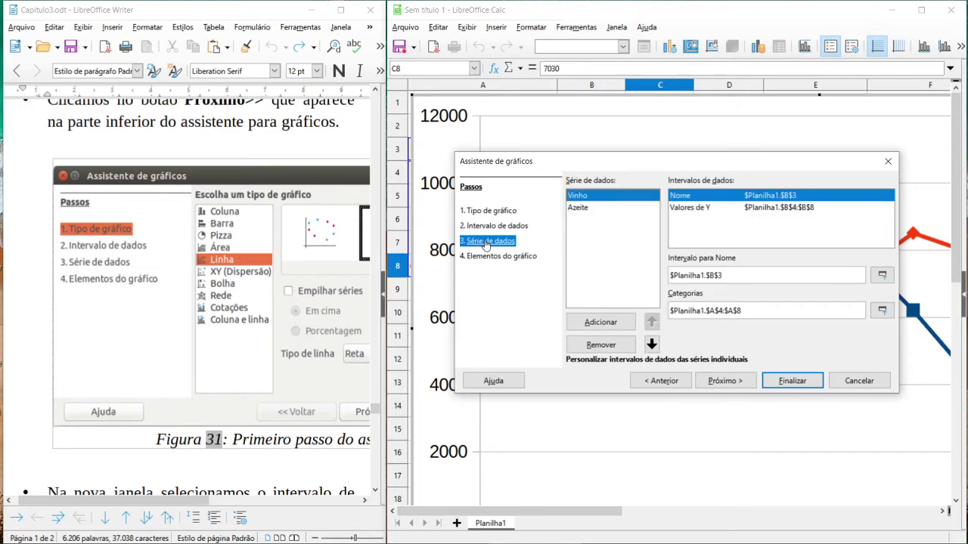
pyautogui.click(589, 208)
pyautogui.click(588, 196)
pyautogui.click(590, 208)
pyautogui.click(593, 197)
pyautogui.click(593, 209)
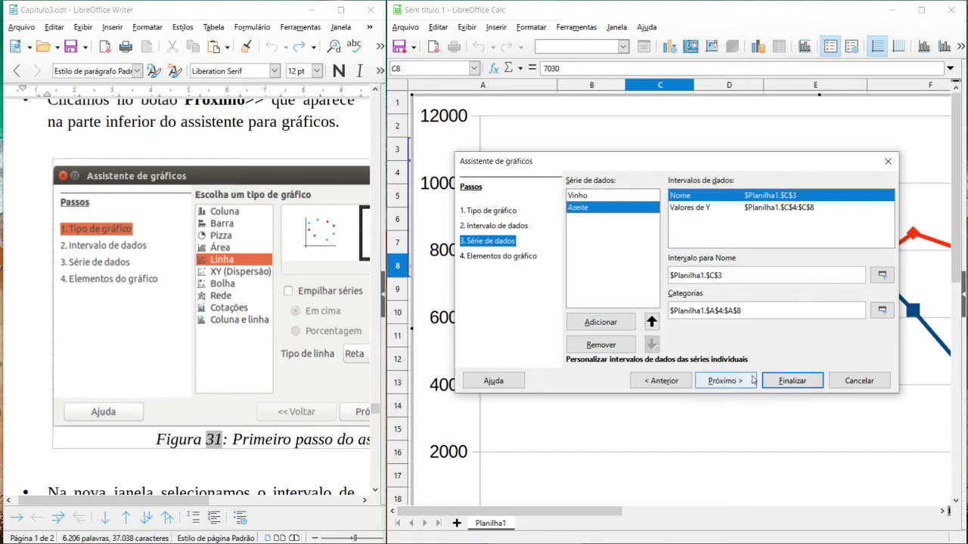
pyautogui.click(524, 257)
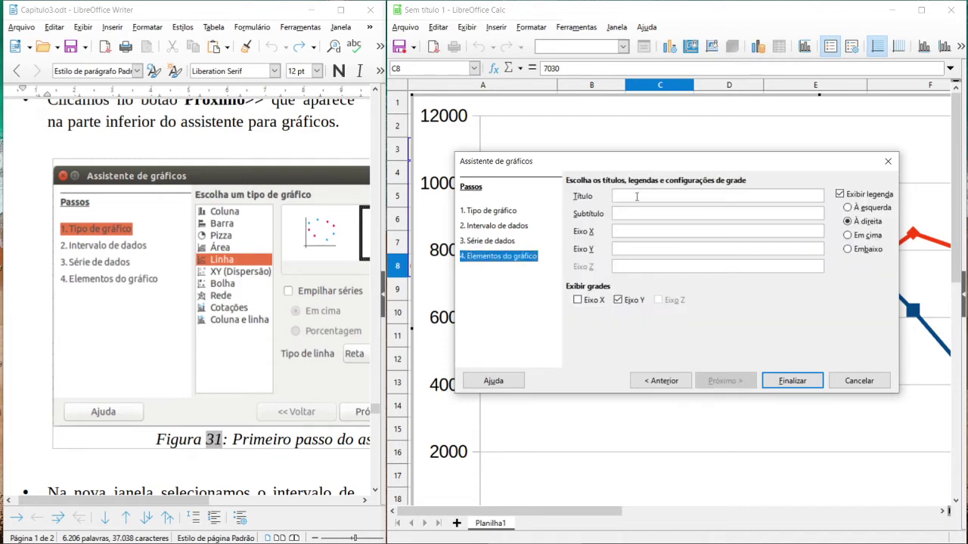
pyautogui.click(777, 376)
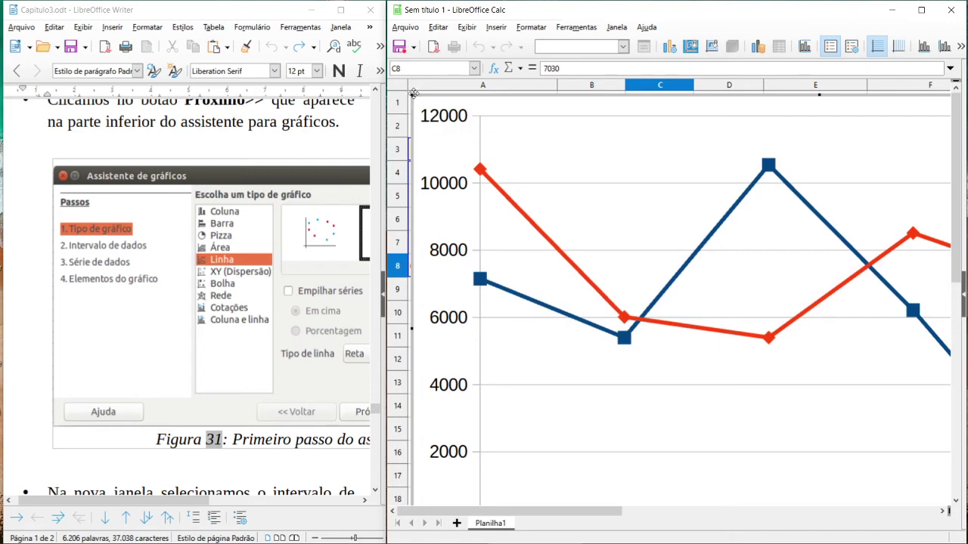
# - Move the line chart directly below the data table, spanning about rows 9 to 19 from column A
pyautogui.moveTo(411, 93); pyautogui.dragTo(768, 335)
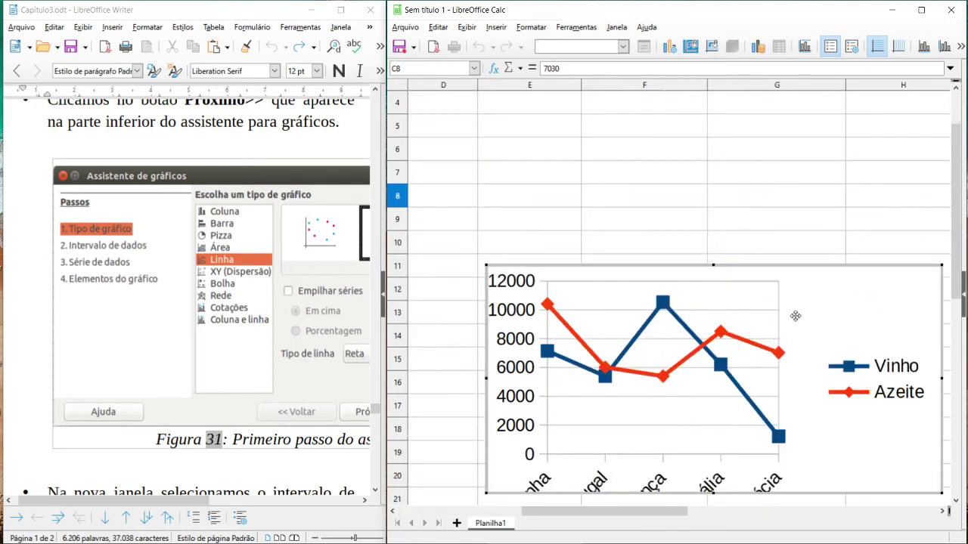
pyautogui.moveTo(805, 279); pyautogui.dragTo(776, 265)
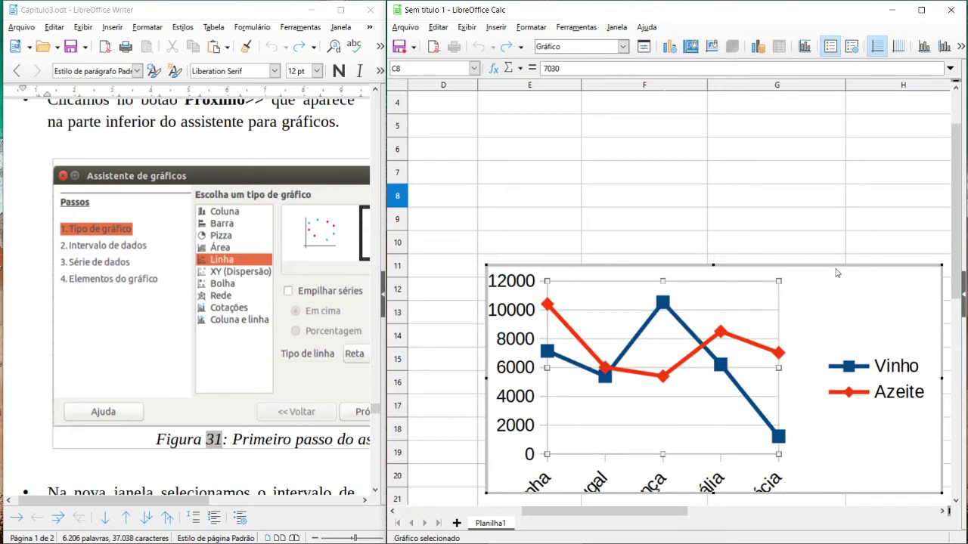
pyautogui.moveTo(836, 273); pyautogui.dragTo(734, 144)
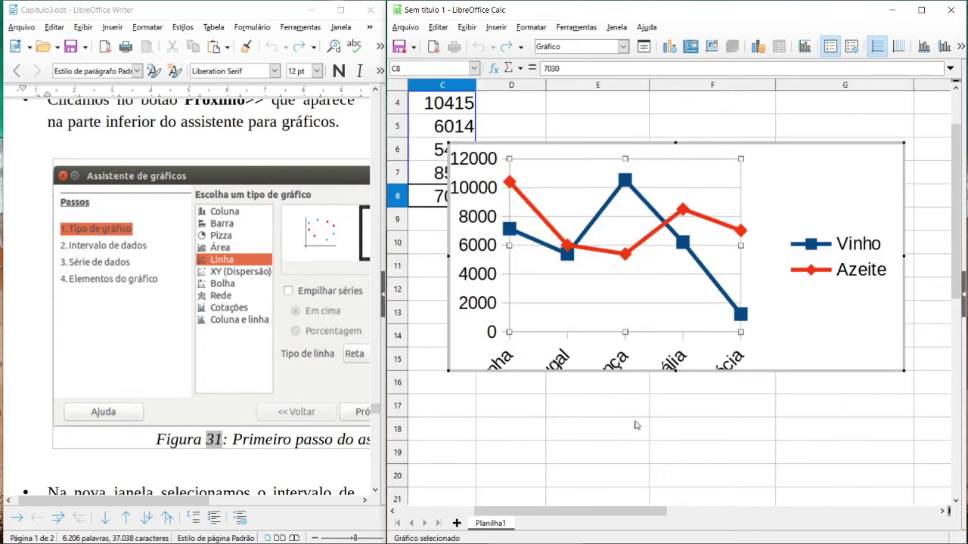
pyautogui.moveTo(597, 511); pyautogui.dragTo(540, 511)
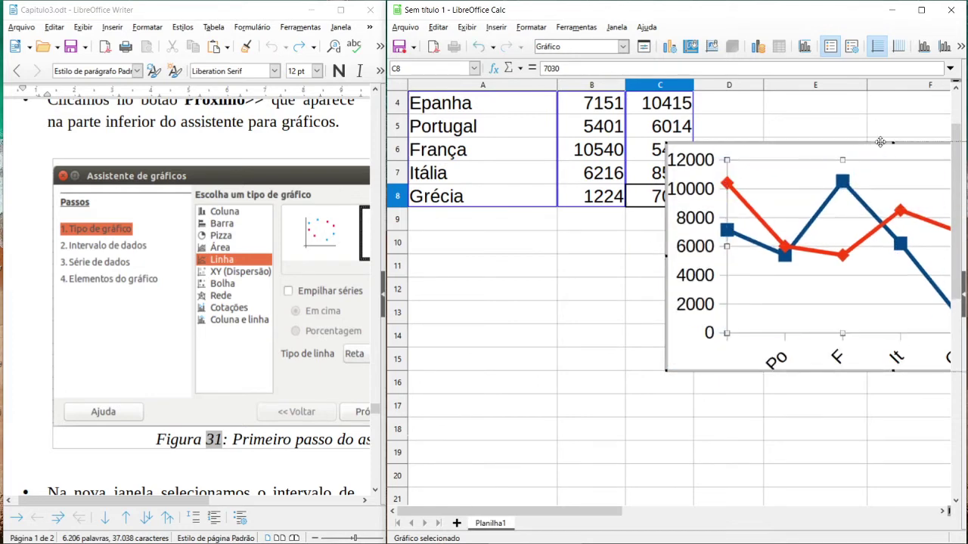
pyautogui.moveTo(881, 142); pyautogui.dragTo(624, 223)
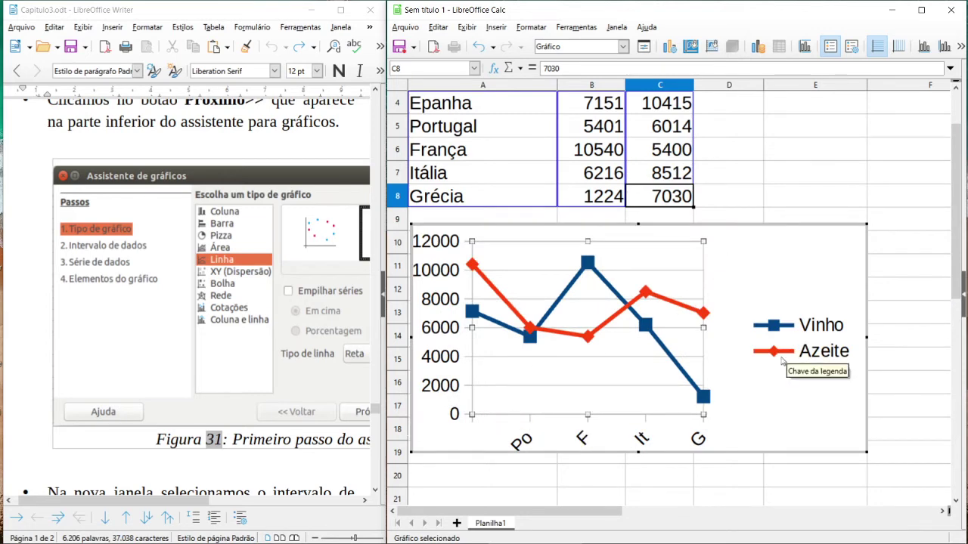
pyautogui.click(694, 445)
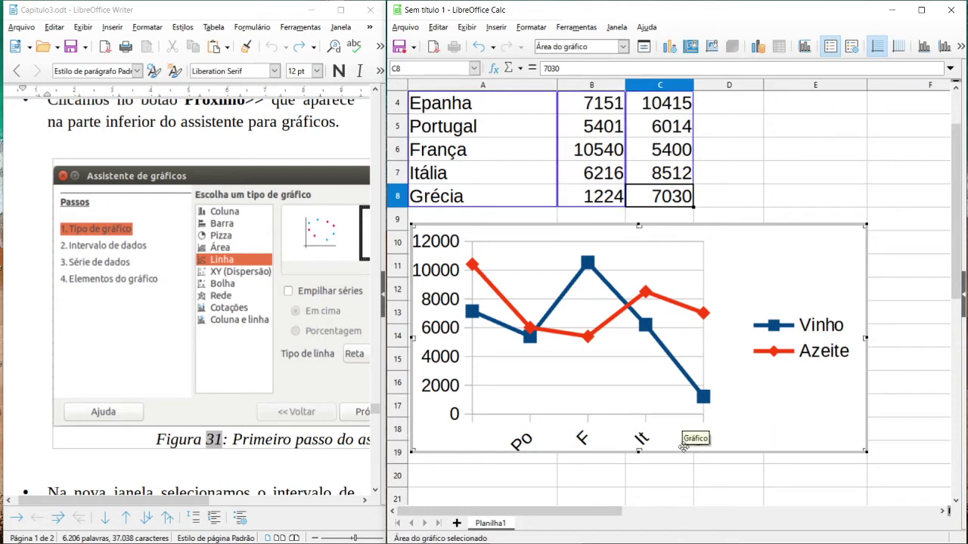
pyautogui.click(684, 446)
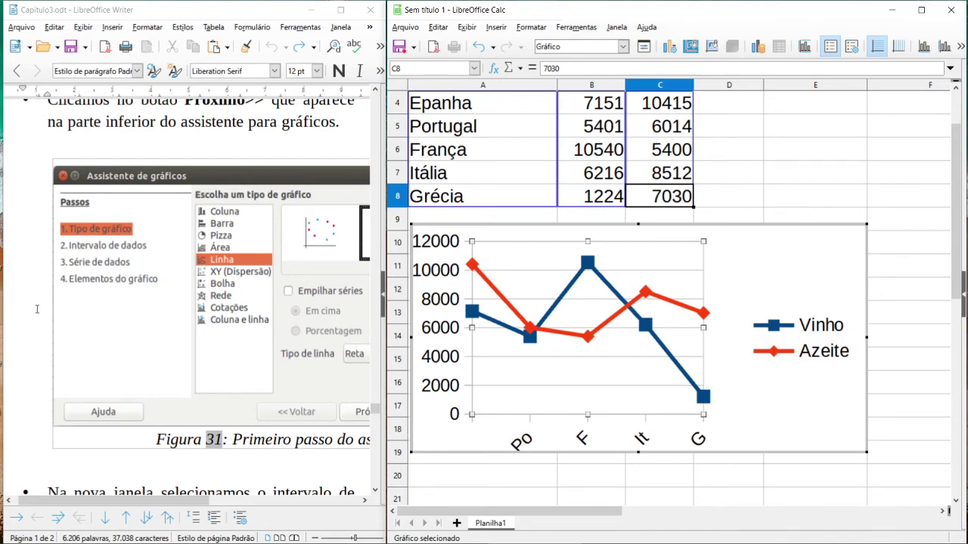
# - Read the Writer document's instructions on the remaining chart wizard steps through the section "Mudar as características de um gráfico"
pyautogui.scroll(-6, 36, 309)
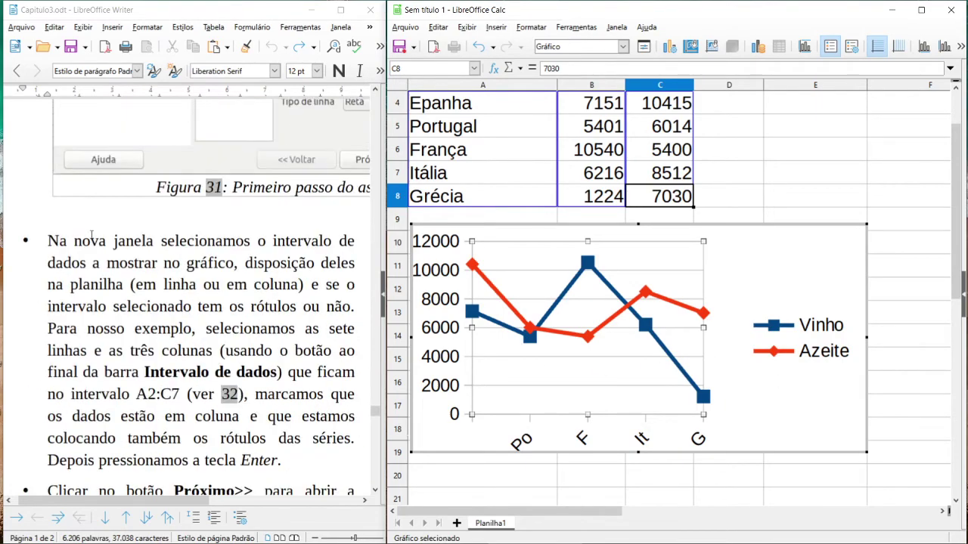
pyautogui.scroll(-10, 63, 338)
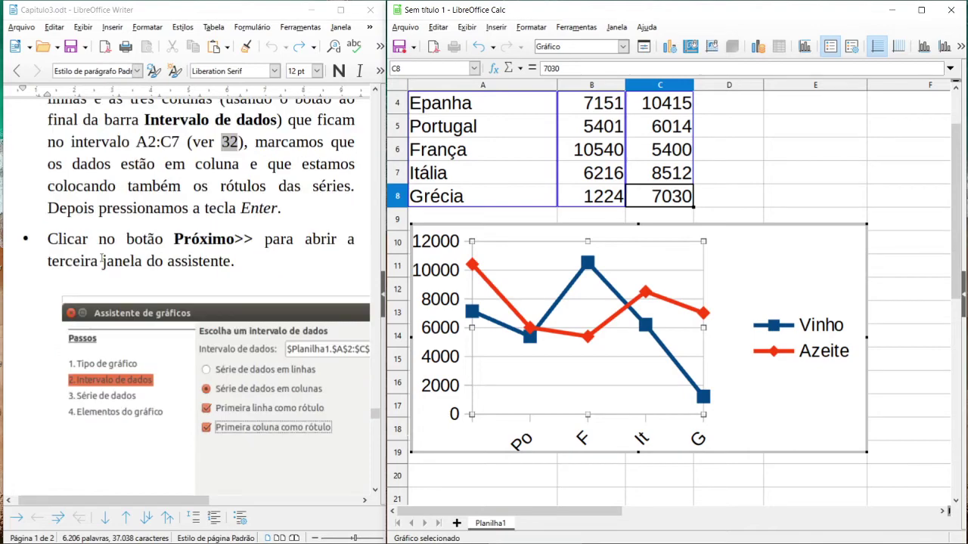
pyautogui.scroll(-6, 113, 367)
pyautogui.scroll(-7, 107, 376)
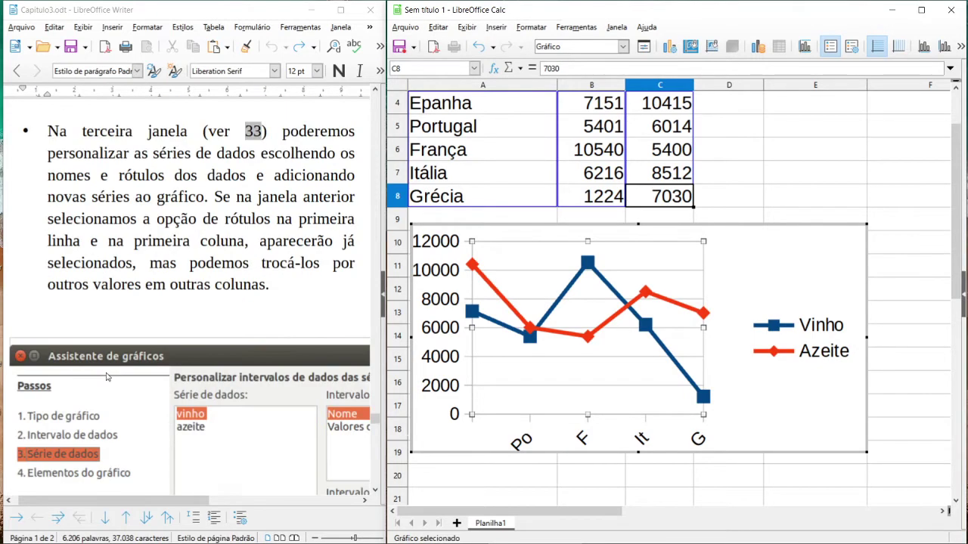
pyautogui.scroll(-10, 143, 348)
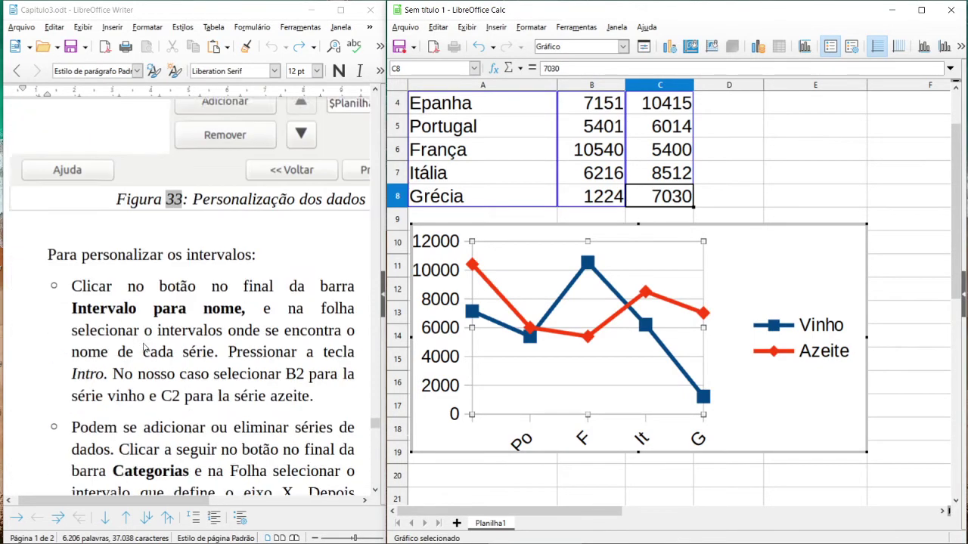
pyautogui.scroll(-3, 143, 348)
pyautogui.scroll(3, 144, 348)
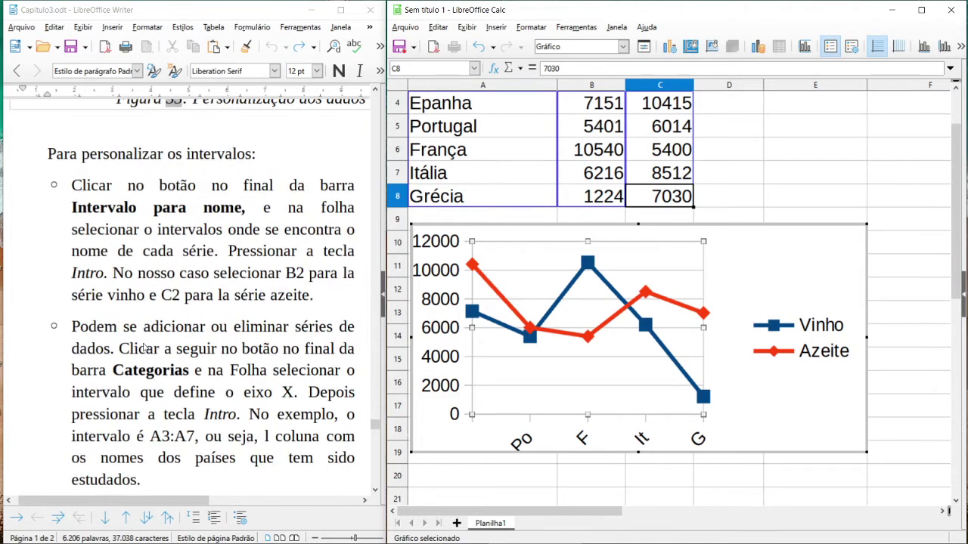
pyautogui.scroll(-6, 143, 348)
pyautogui.scroll(-11, 143, 348)
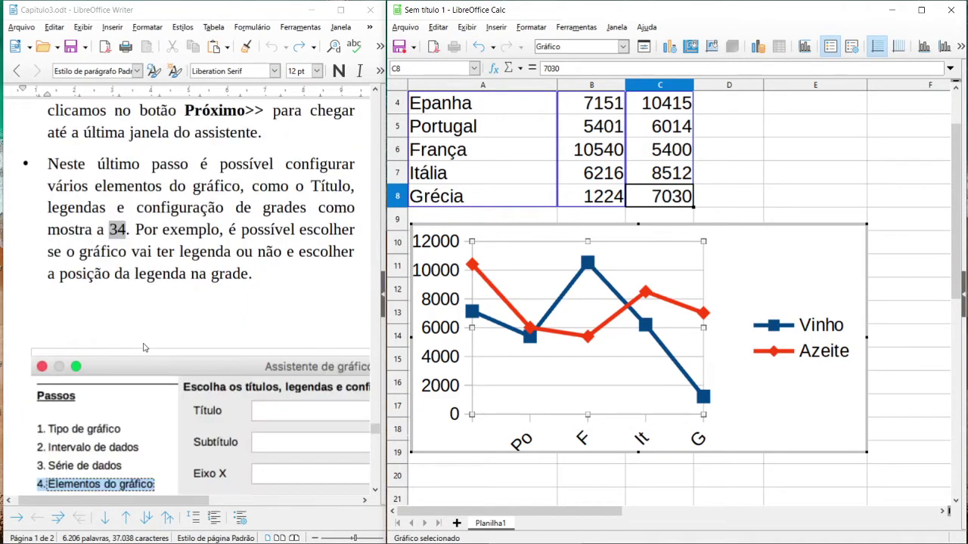
pyautogui.scroll(-11, 144, 348)
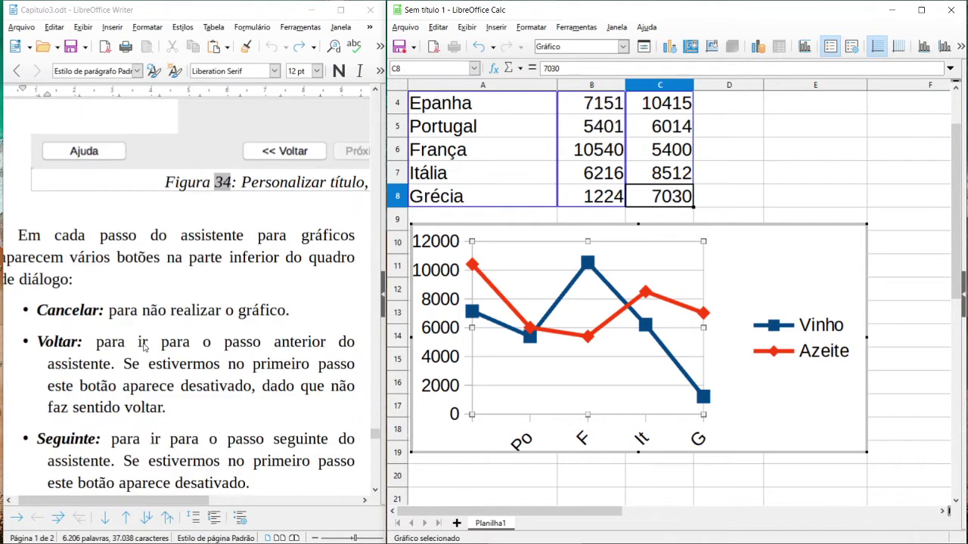
pyautogui.scroll(-4, 143, 348)
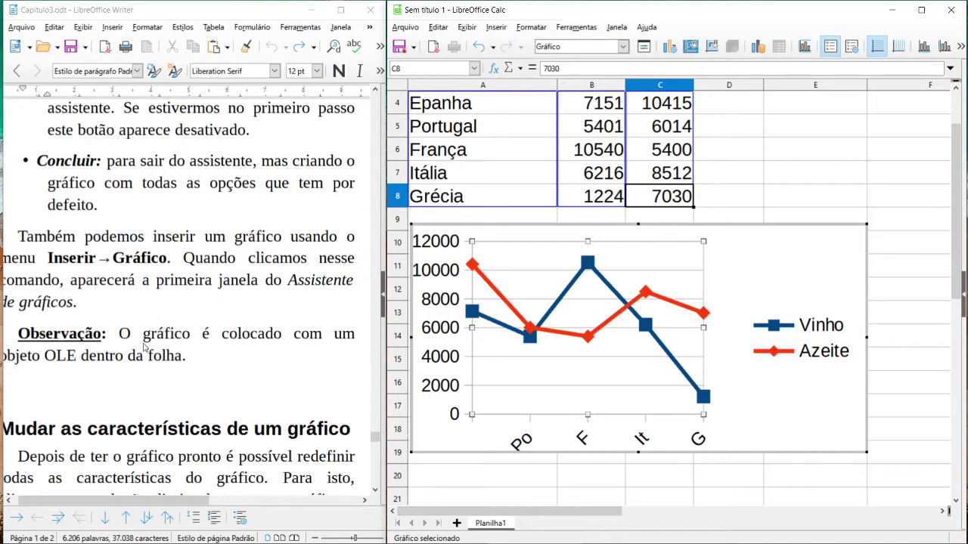
pyautogui.scroll(-4, 194, 343)
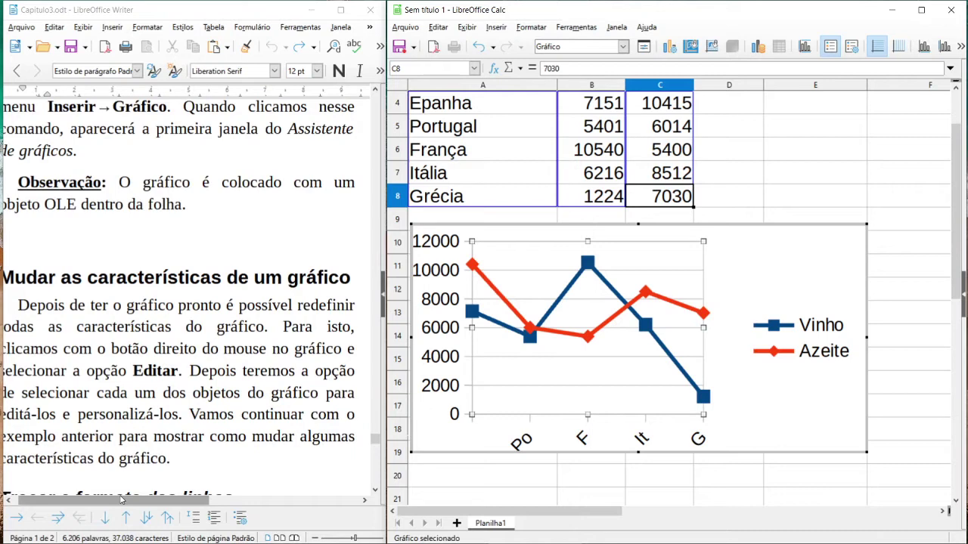
pyautogui.moveTo(138, 501); pyautogui.dragTo(132, 501)
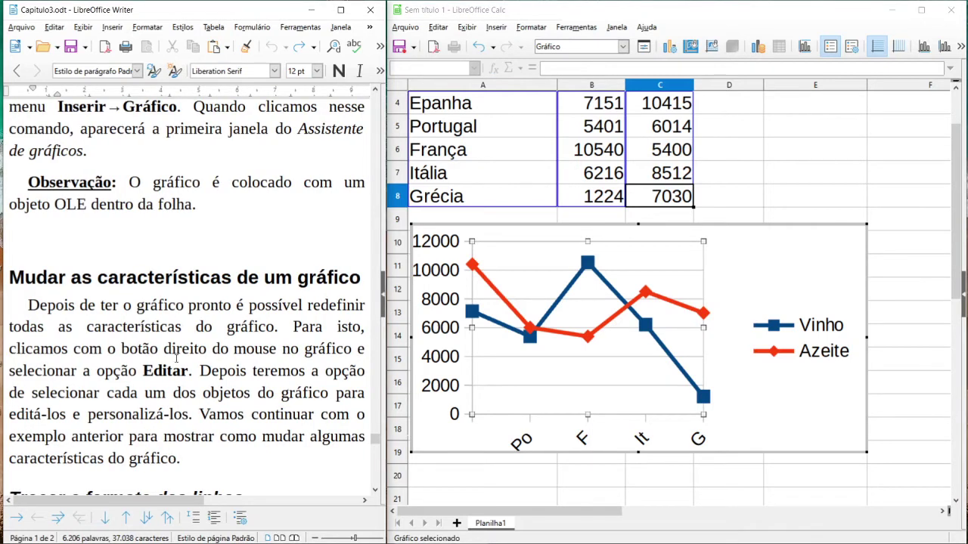
pyautogui.scroll(-1, 196, 326)
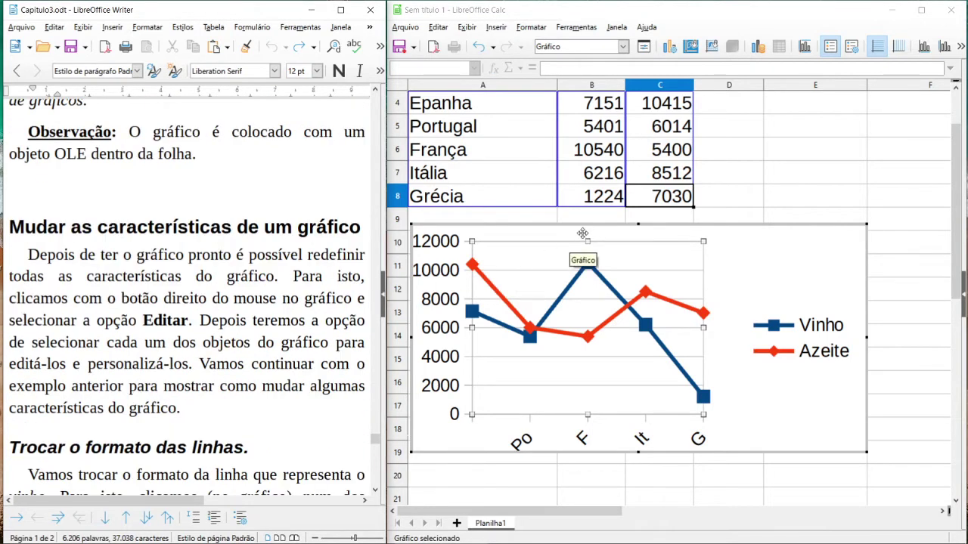
# - Look at the chart area's editing options in Calc and read the Writer document's section "Trocar o formato das linhas"
pyautogui.rightClick(583, 234)
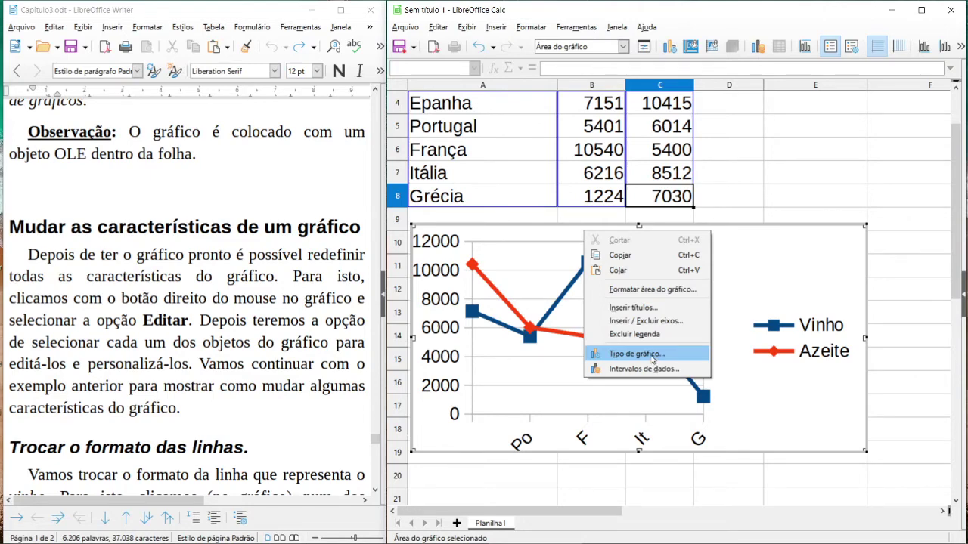
pyautogui.click(223, 341)
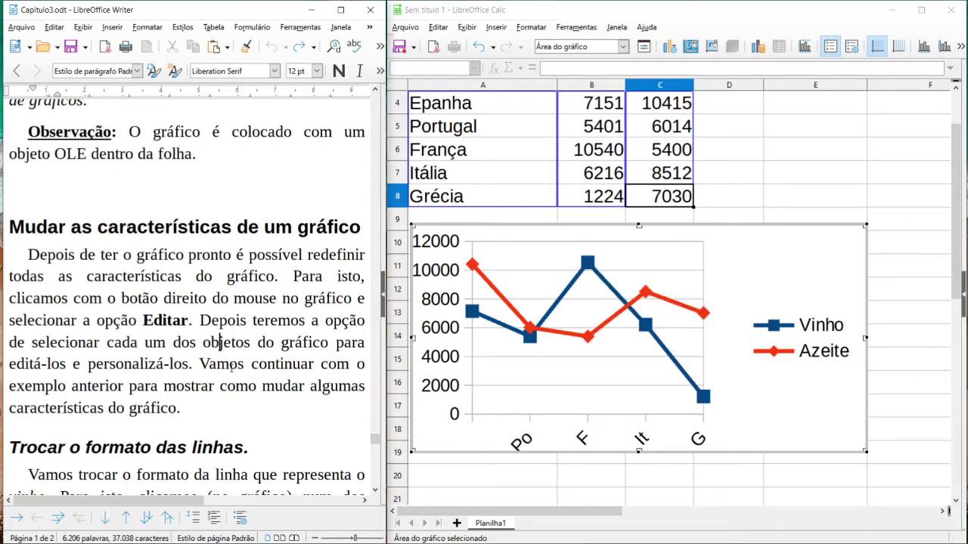
pyautogui.scroll(-3, 222, 341)
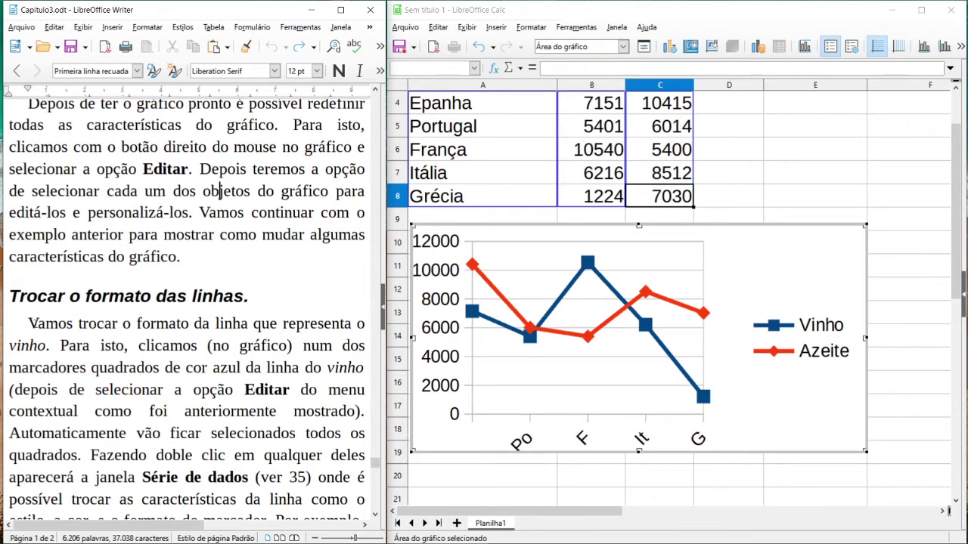
pyautogui.moveTo(37, 323); pyautogui.dragTo(335, 371)
pyautogui.scroll(-1, 219, 382)
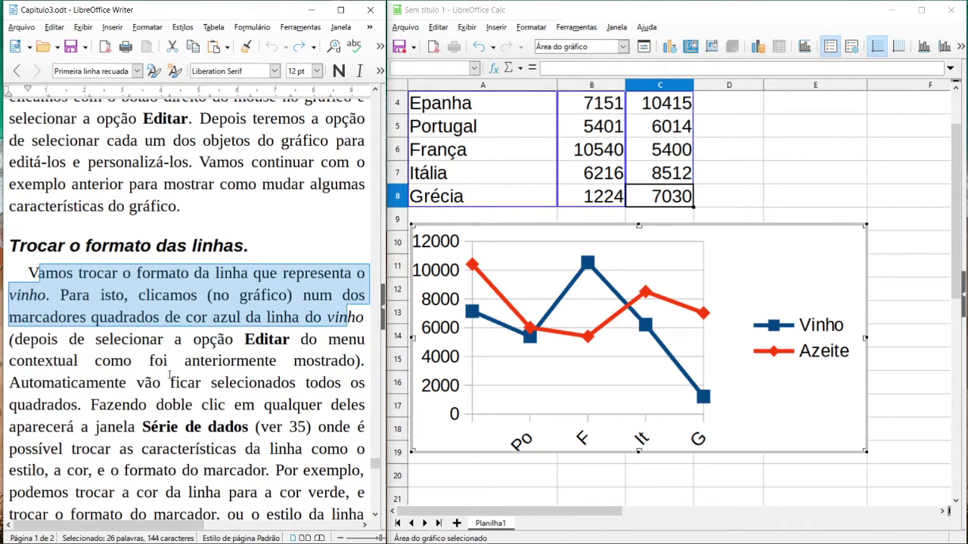
pyautogui.scroll(-1, 170, 378)
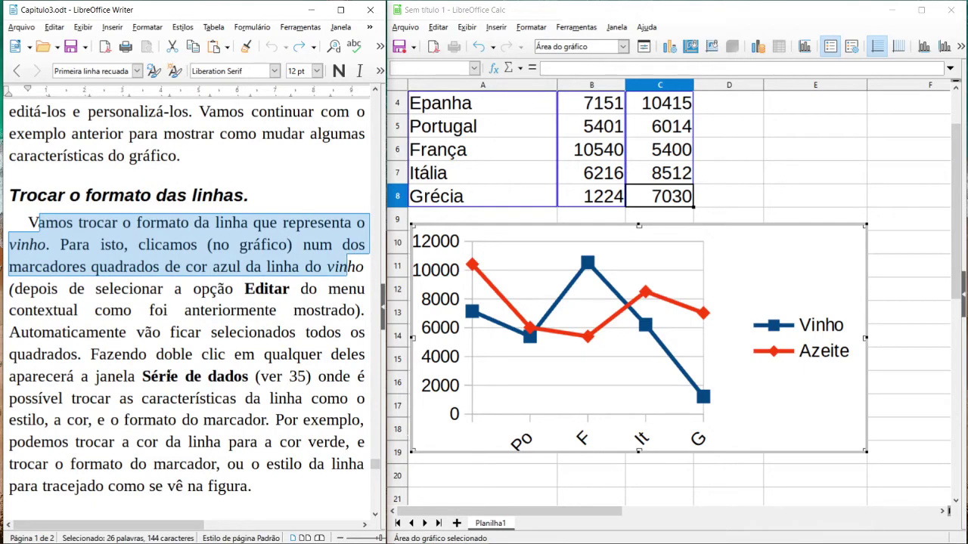
pyautogui.scroll(-2, 347, 266)
pyautogui.scroll(2, 347, 266)
pyautogui.click(774, 326)
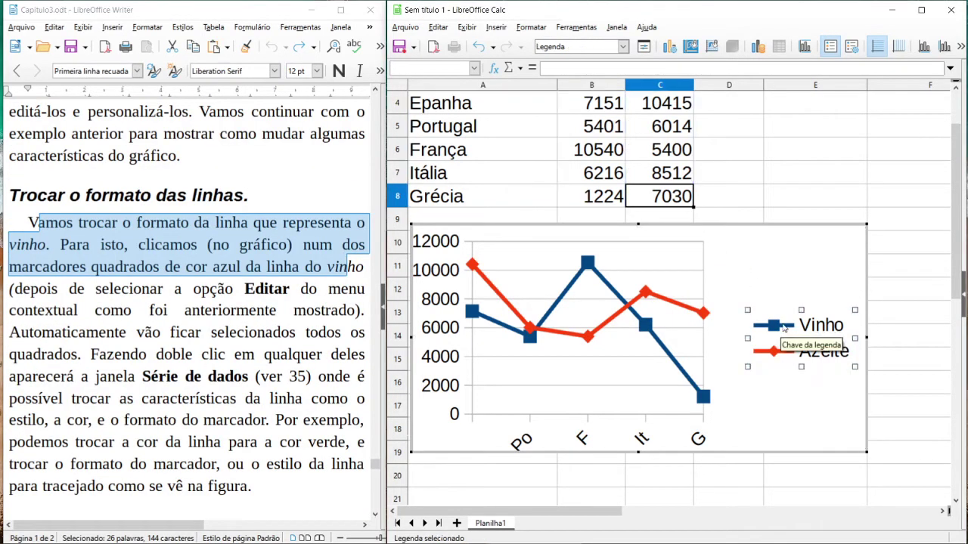
pyautogui.rightClick(773, 327)
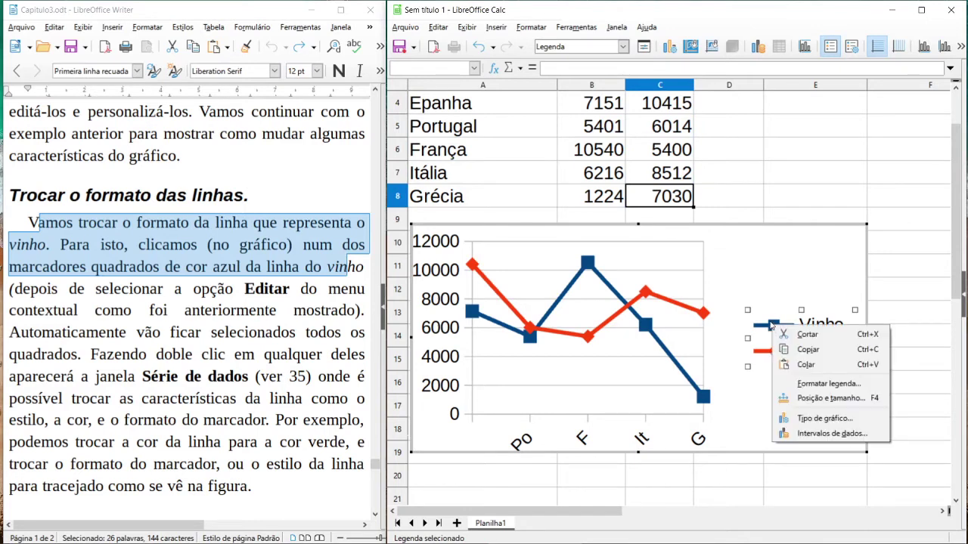
pyautogui.click(746, 288)
pyautogui.click(631, 297)
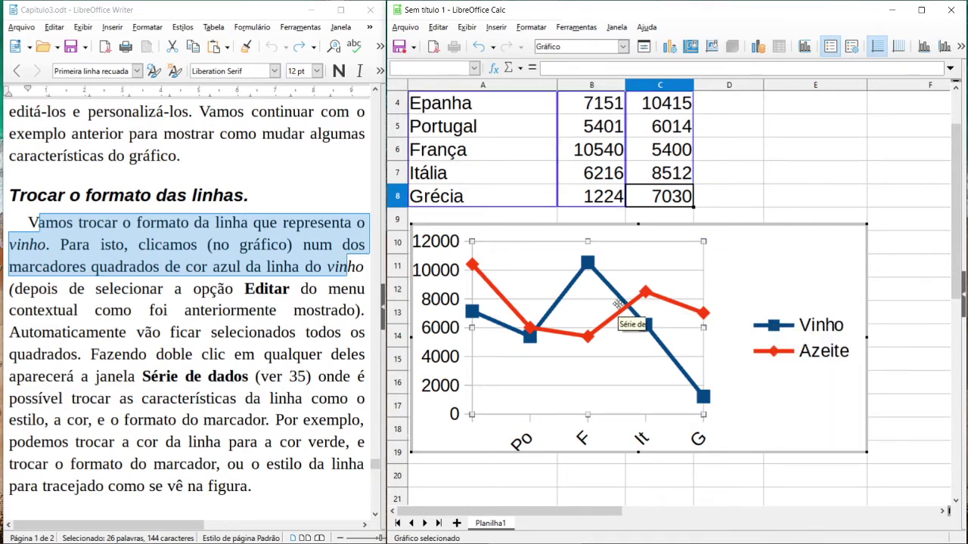
# - Select the Vinho and Azeite lines in turn in the chart and look at the Vinho series' editing options
pyautogui.click(563, 299)
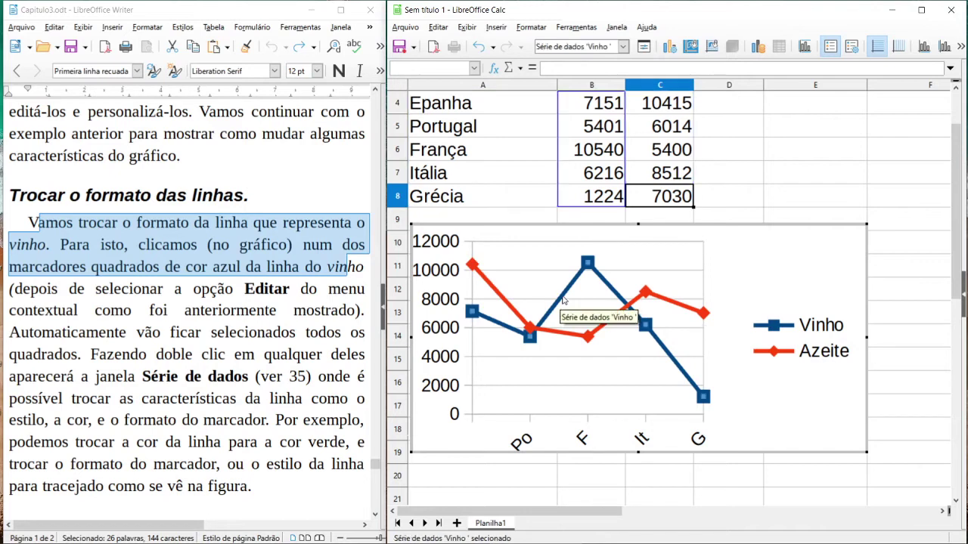
pyautogui.rightClick(563, 300)
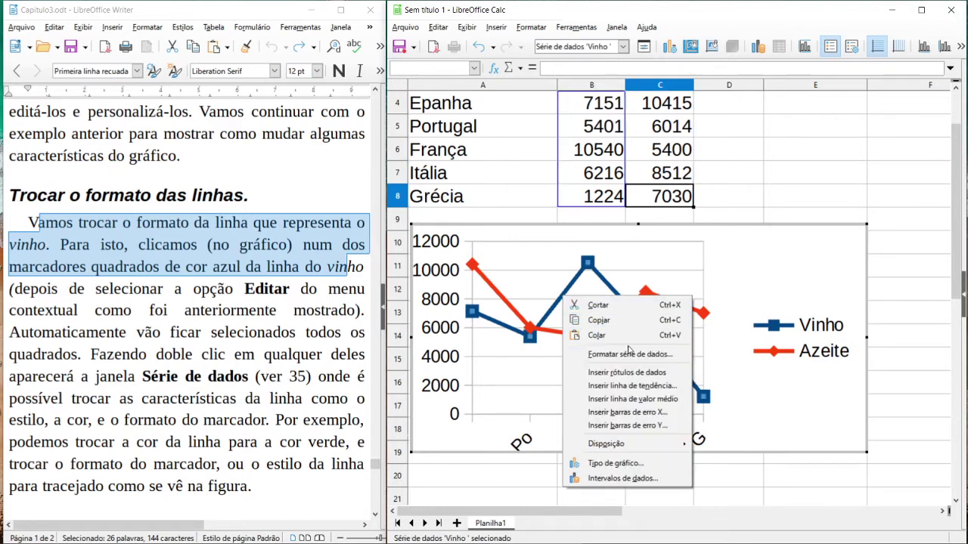
pyautogui.click(757, 279)
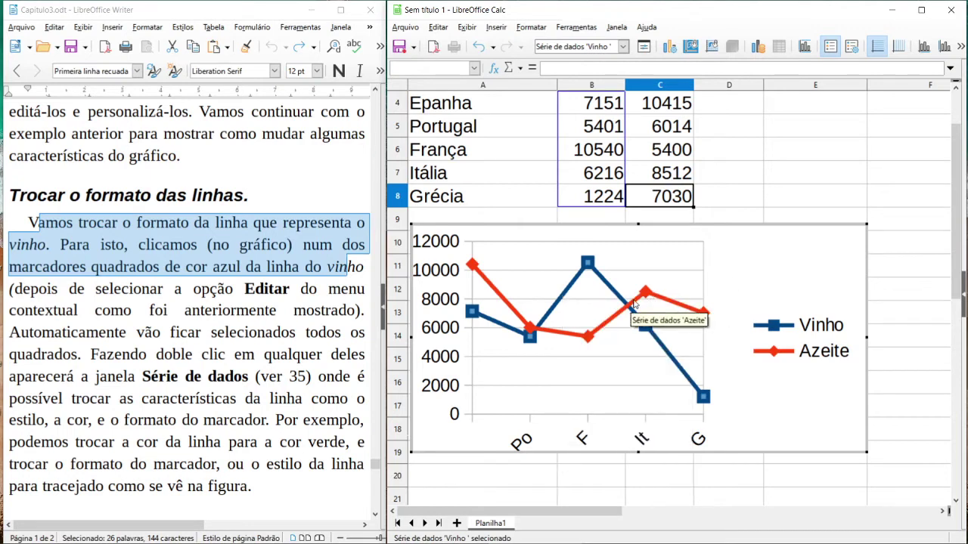
pyautogui.click(649, 296)
pyautogui.click(601, 278)
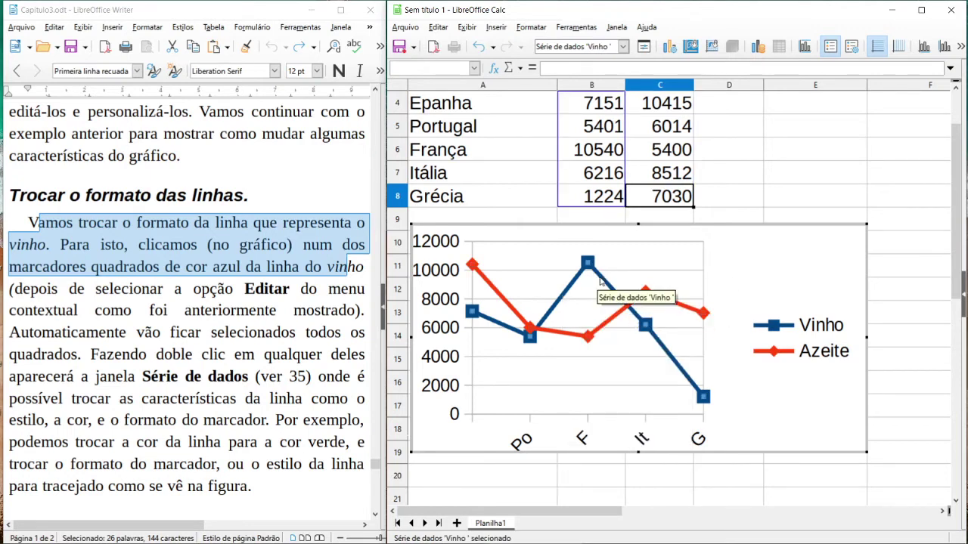
pyautogui.click(663, 298)
pyautogui.click(607, 282)
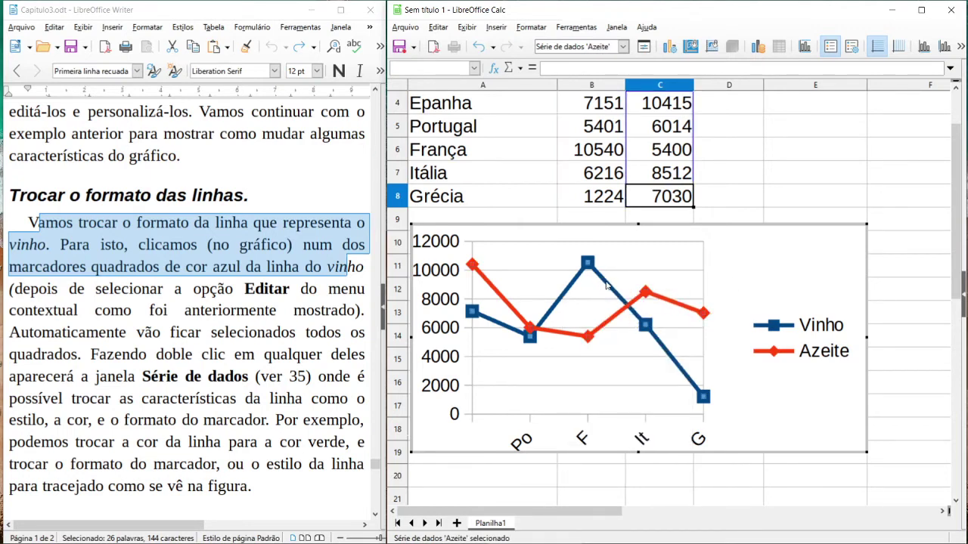
pyautogui.click(610, 319)
pyautogui.click(608, 288)
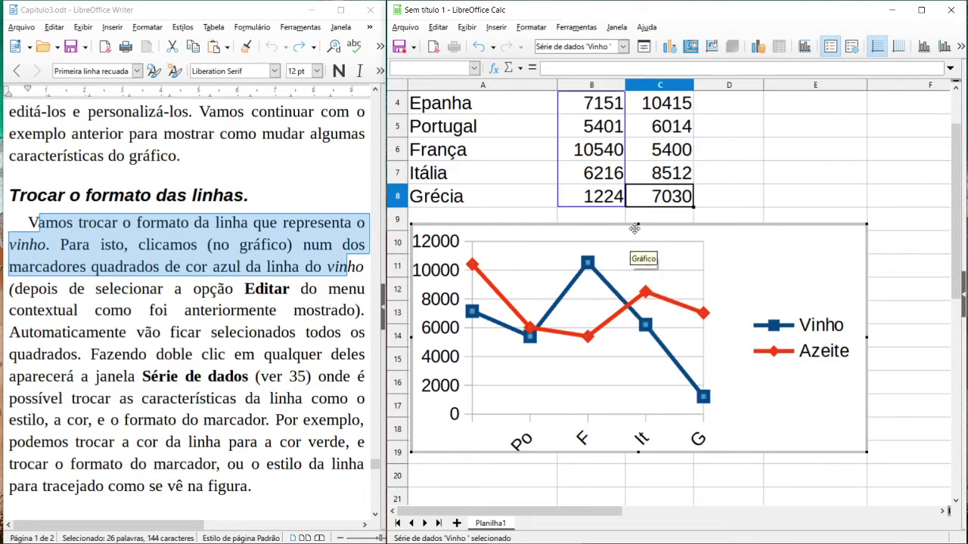
pyautogui.click(610, 321)
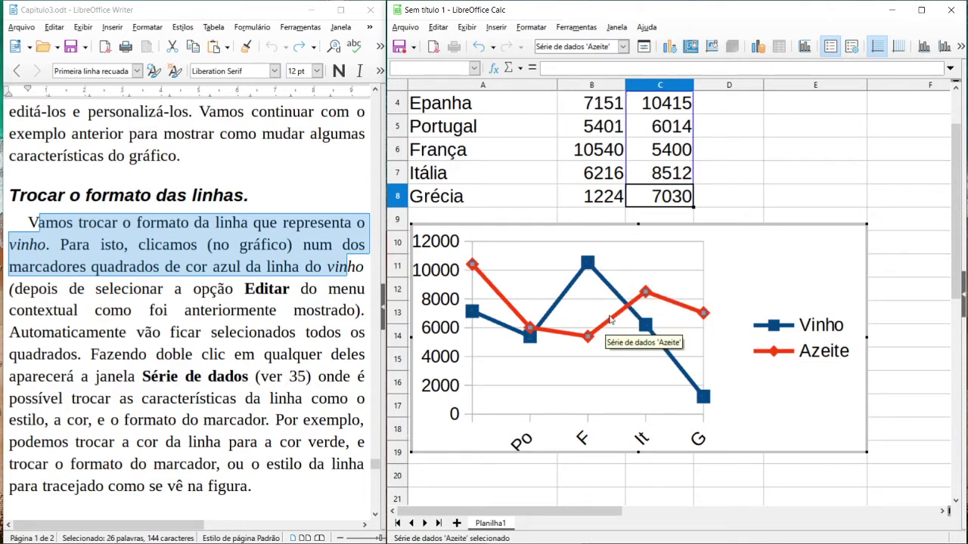
pyautogui.click(609, 287)
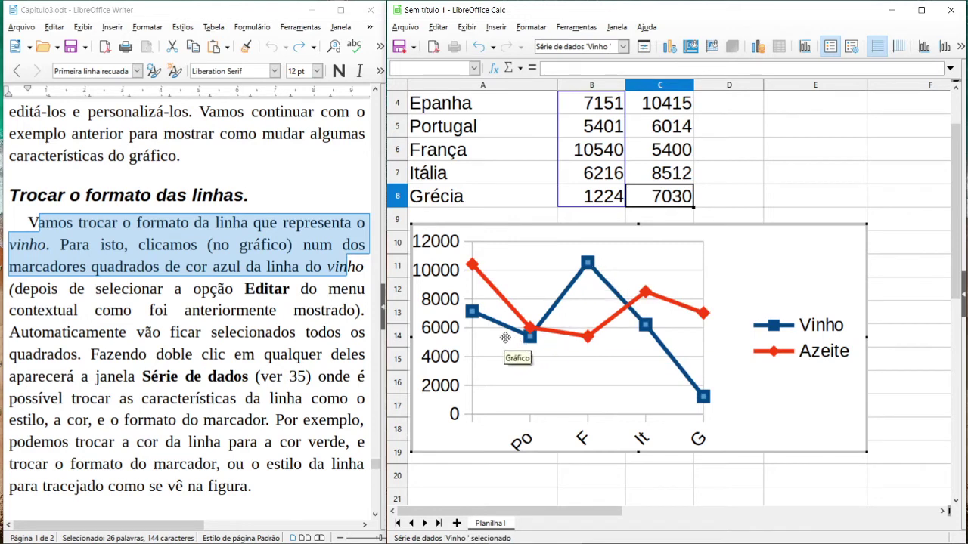
# - Try to format the Vinho data series with the Traço longo line style and the blustar.gif gallery marker
pyautogui.rightClick(575, 285)
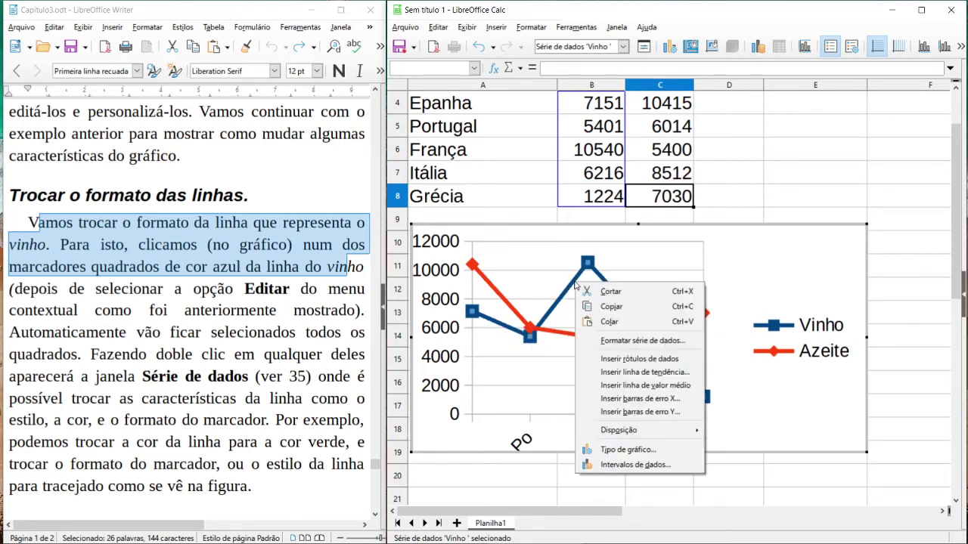
pyautogui.click(620, 343)
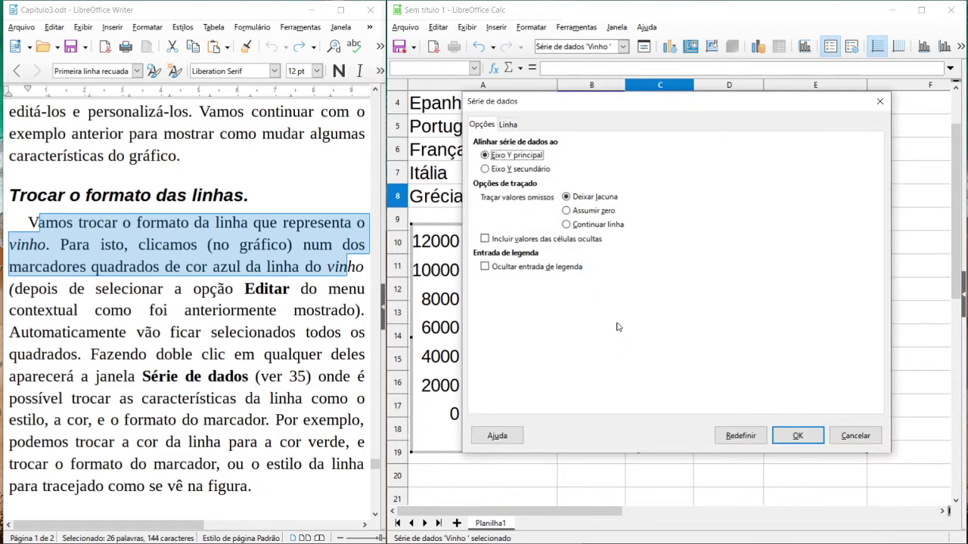
pyautogui.click(514, 127)
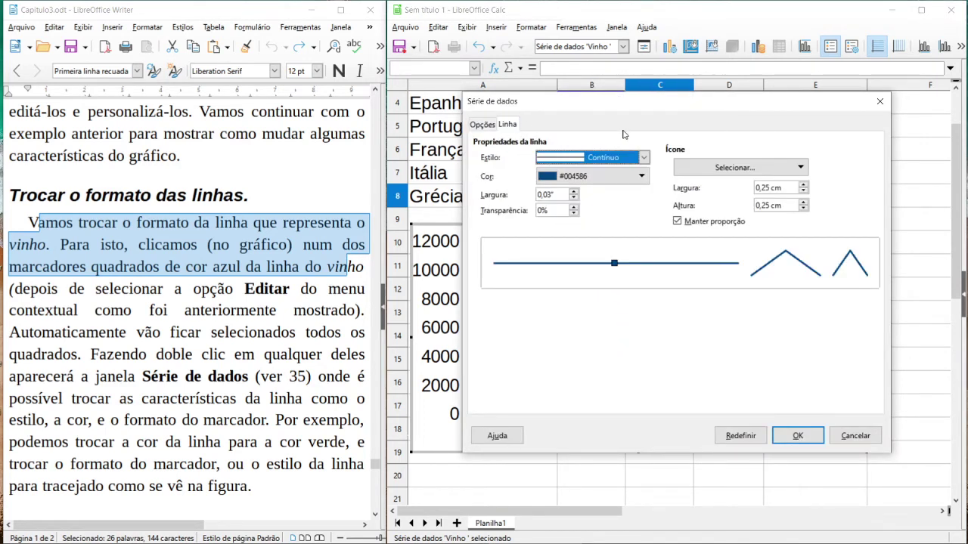
pyautogui.click(643, 157)
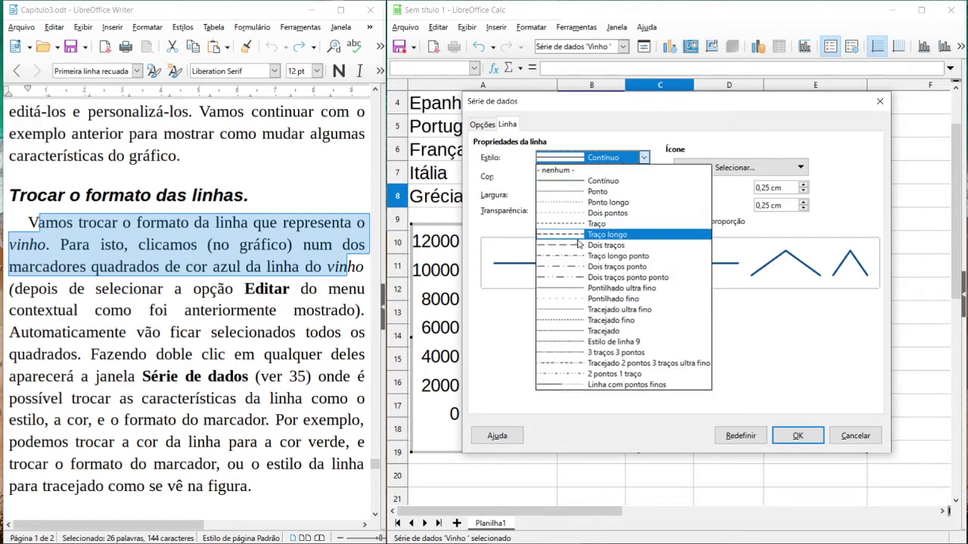
pyautogui.click(607, 235)
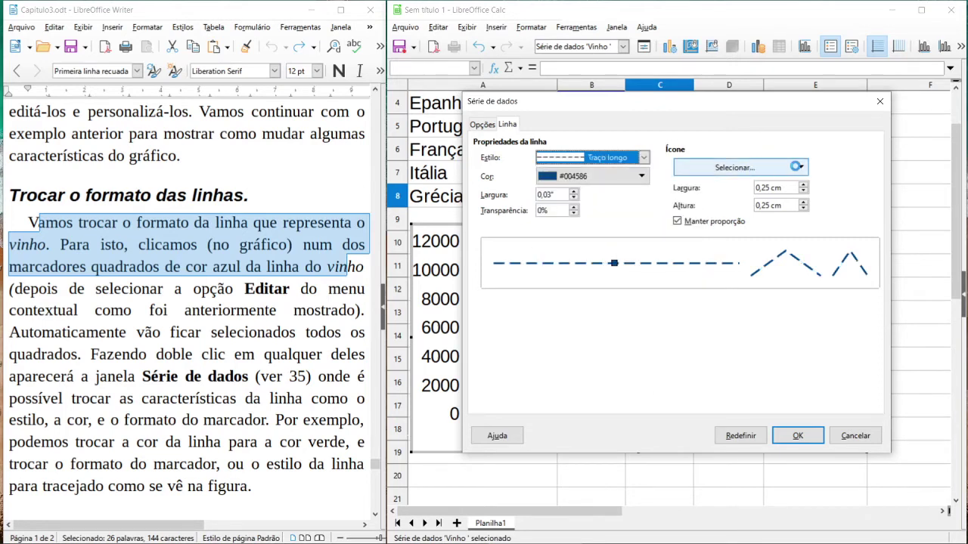
pyautogui.click(798, 167)
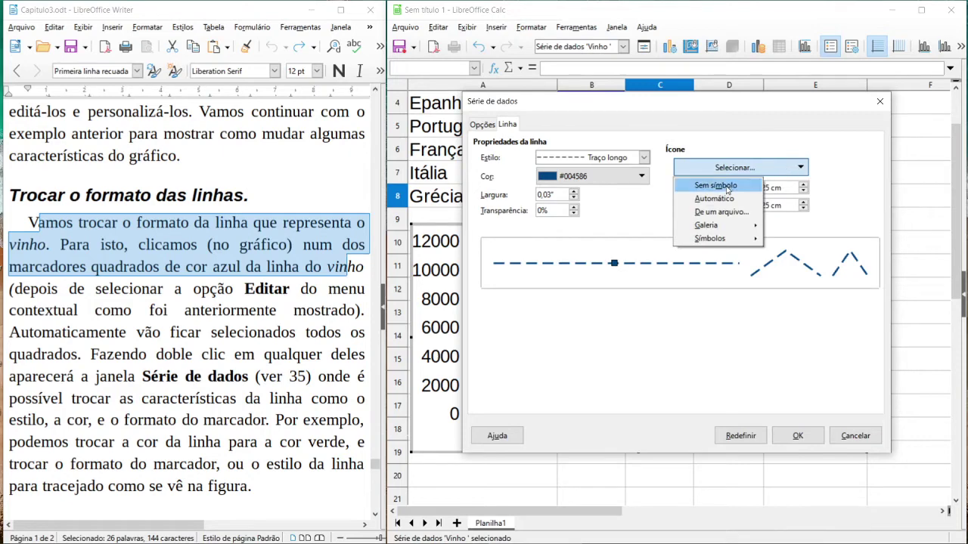
pyautogui.moveTo(722, 226)
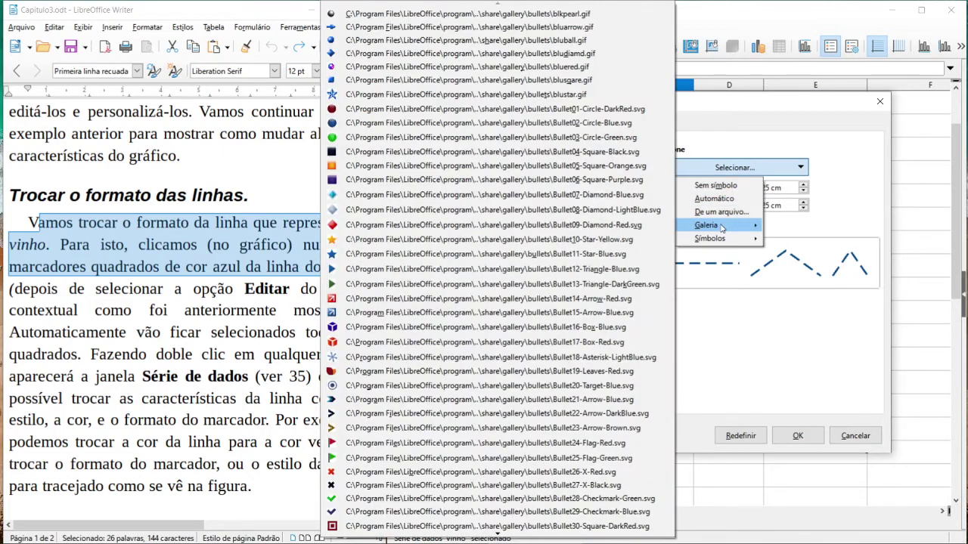
pyautogui.click(478, 97)
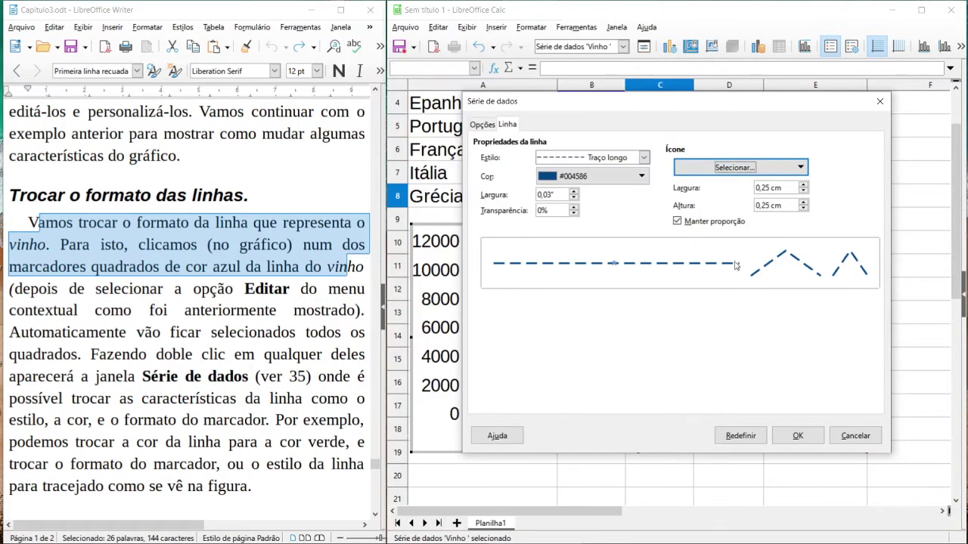
pyautogui.click(797, 436)
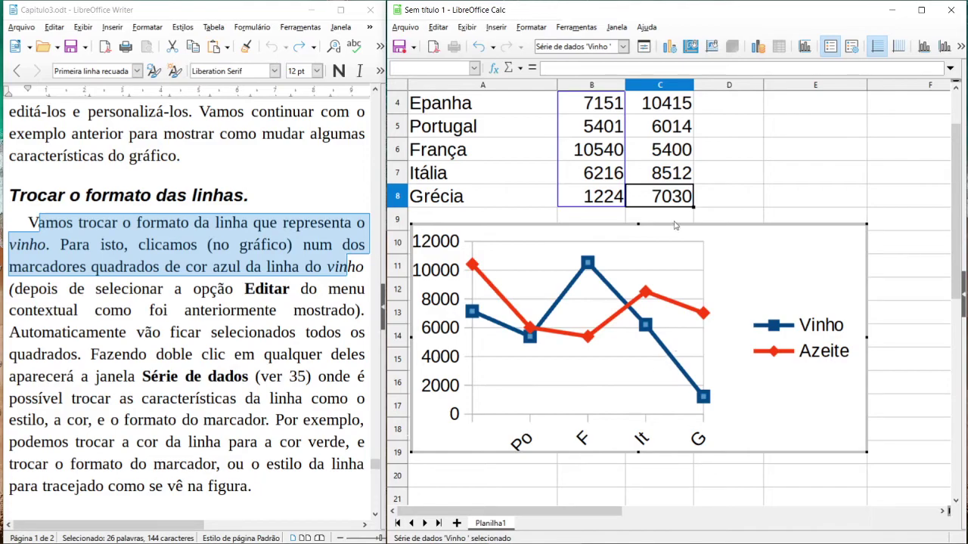
pyautogui.press('super+d')
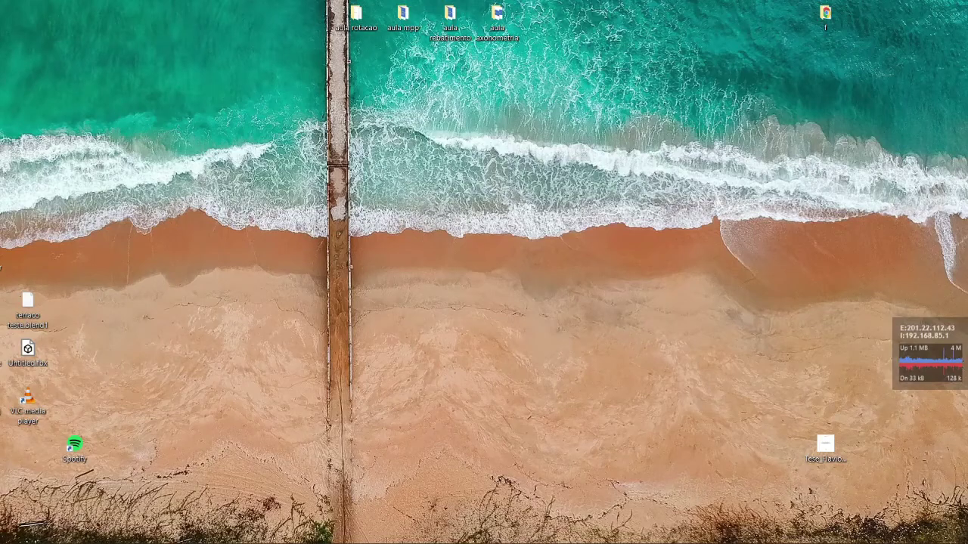
pyautogui.press('super+d')
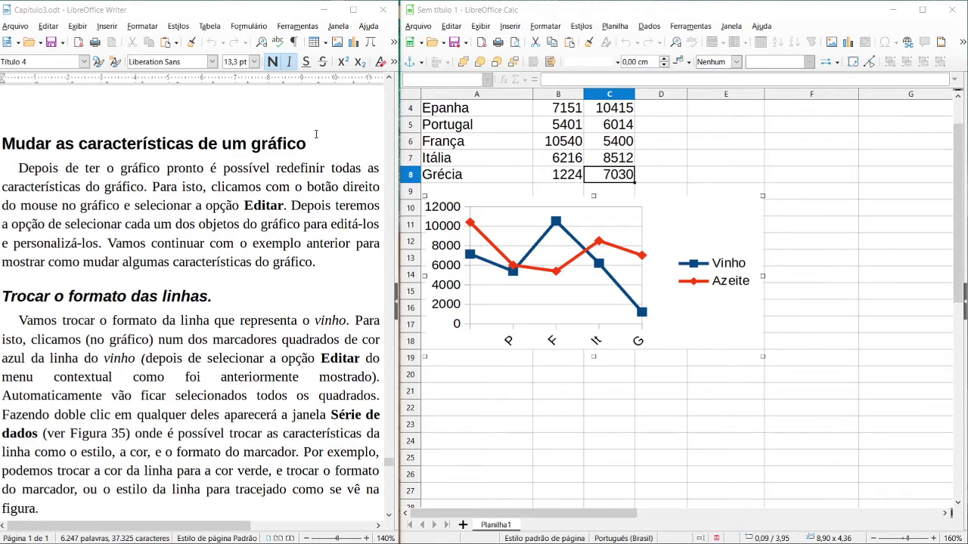
# - Put the line chart into edit mode, try the Coluna and Barra types, and set its type to Linha with Pontos e linhas
pyautogui.rightClick(662, 217)
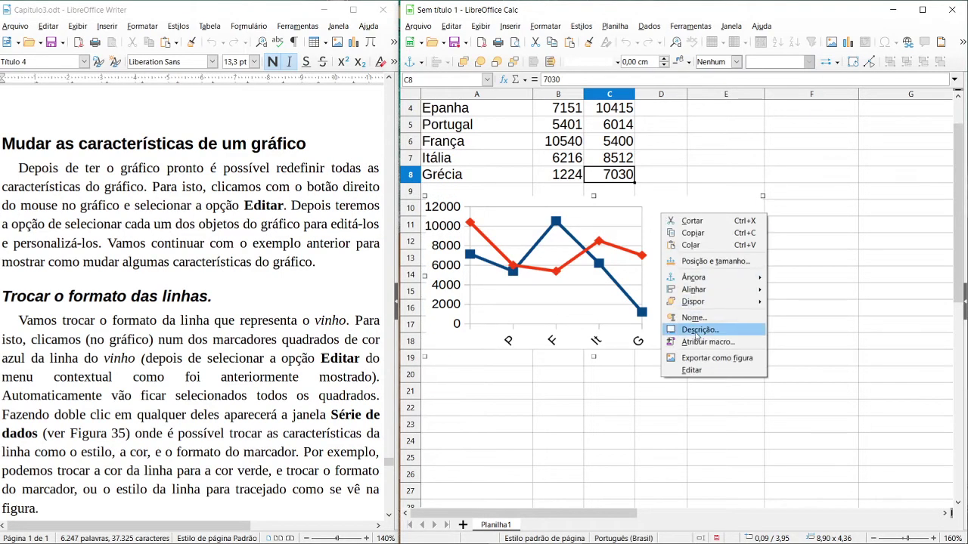
pyautogui.click(691, 370)
pyautogui.rightClick(677, 196)
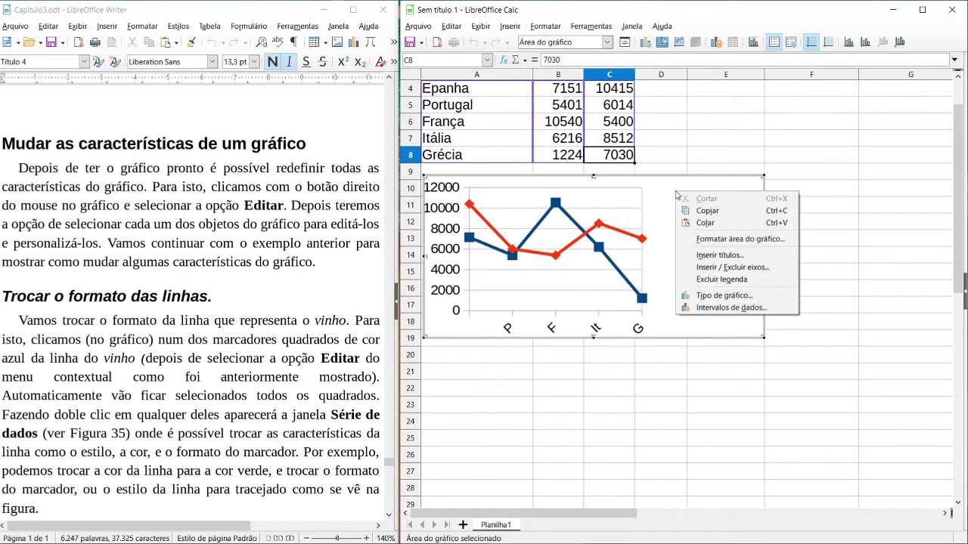
pyautogui.click(711, 297)
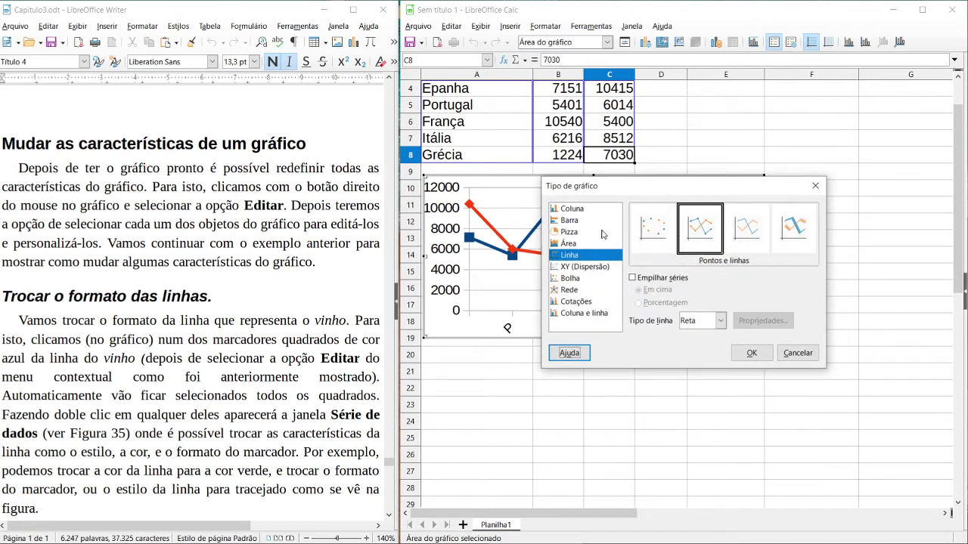
pyautogui.click(581, 210)
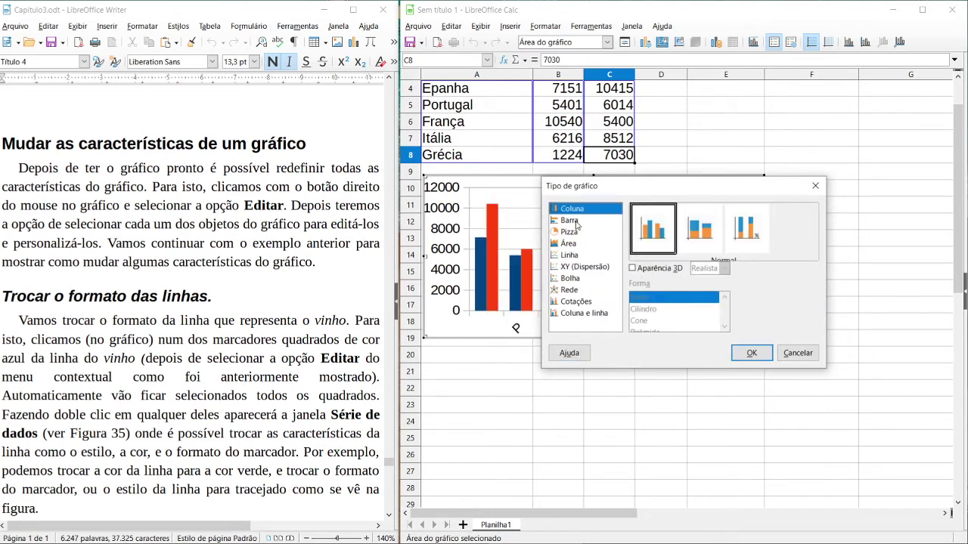
pyautogui.click(575, 221)
pyautogui.click(572, 255)
pyautogui.click(688, 239)
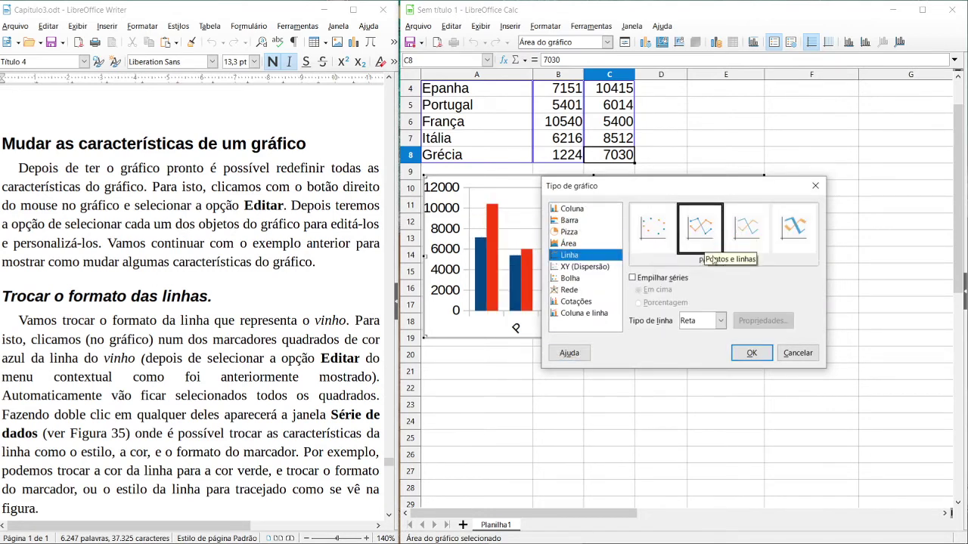
pyautogui.click(750, 353)
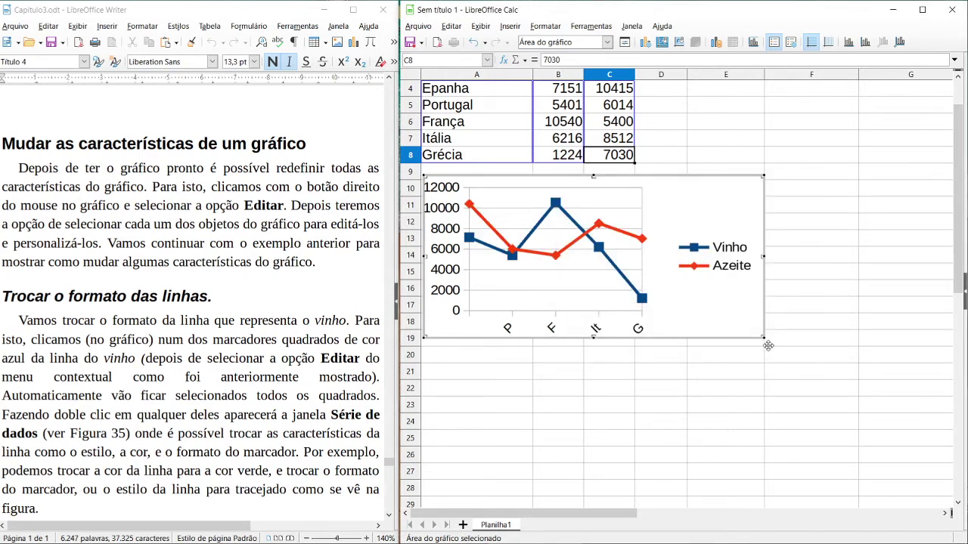
# - Extend the chart's height down to about row 25 and select the Vinho data series
pyautogui.moveTo(765, 339); pyautogui.dragTo(770, 452)
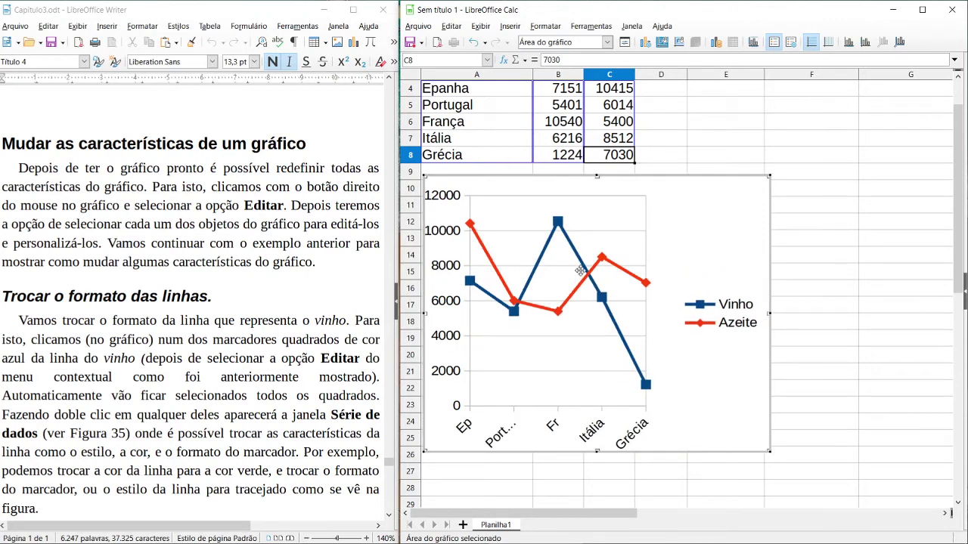
pyautogui.click(485, 295)
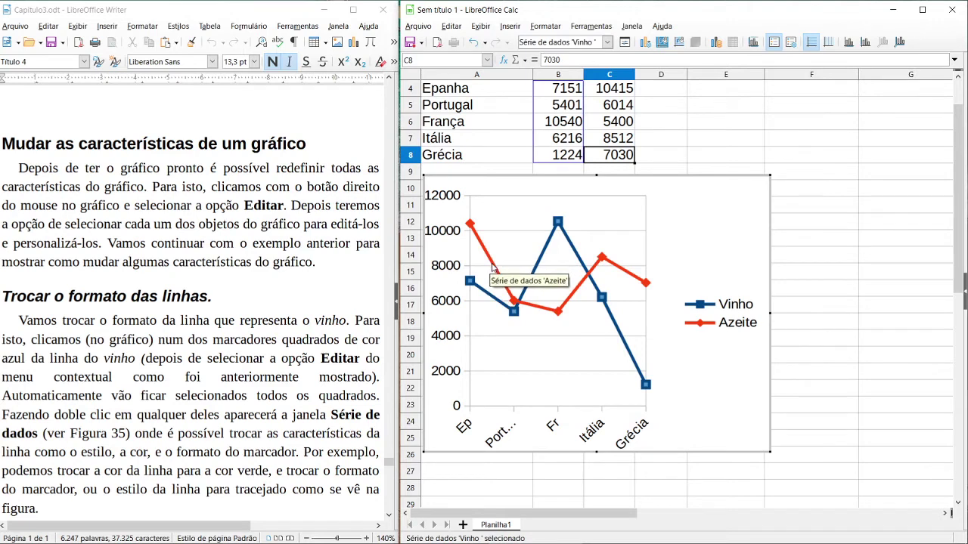
pyautogui.click(490, 261)
pyautogui.click(543, 257)
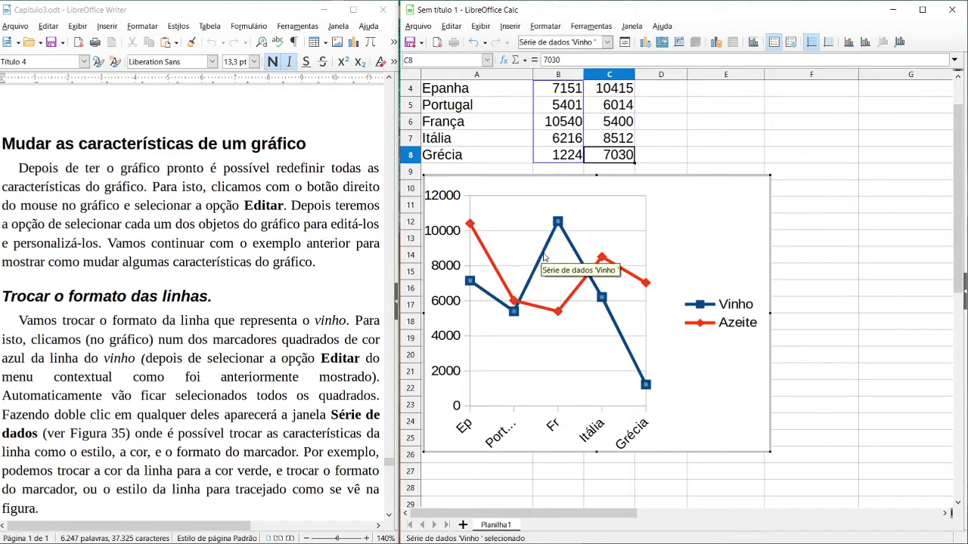
# - Format the Vinho data series' line colour, trying Amarelo and Tijolo claro 1 before applying black
pyautogui.rightClick(543, 258)
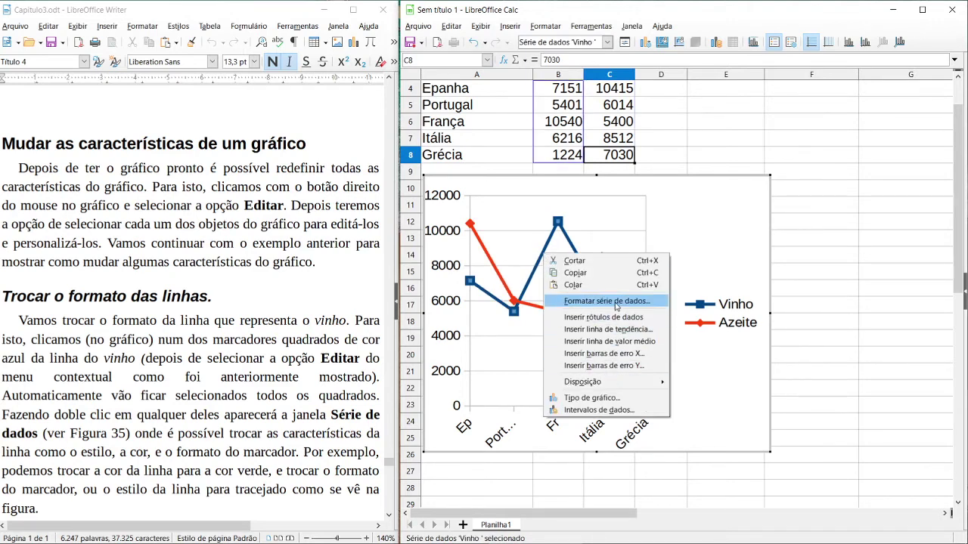
pyautogui.click(616, 302)
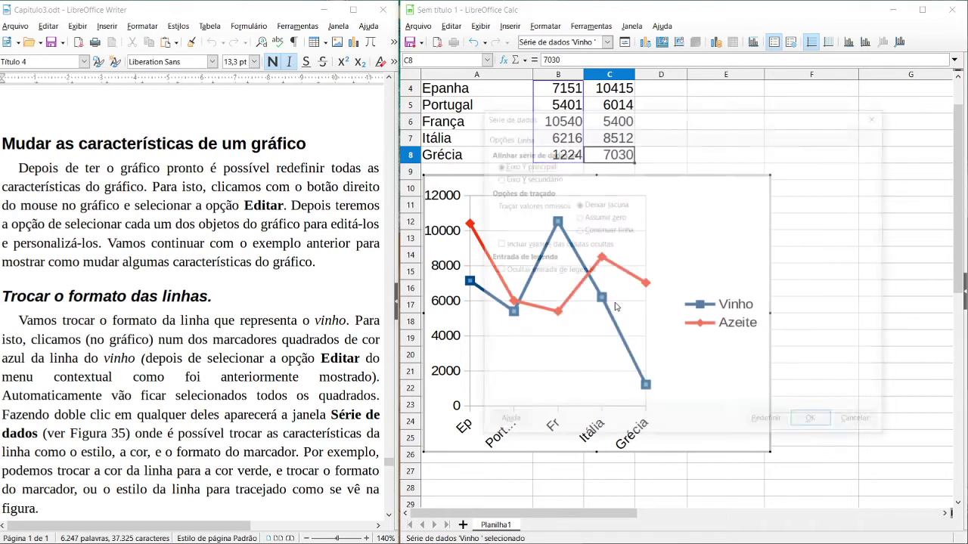
pyautogui.click(522, 137)
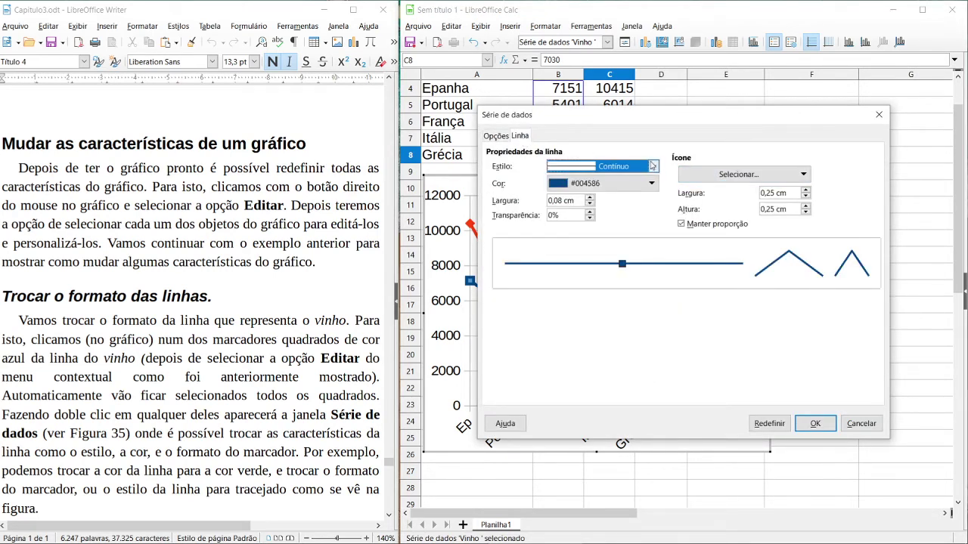
pyautogui.click(650, 183)
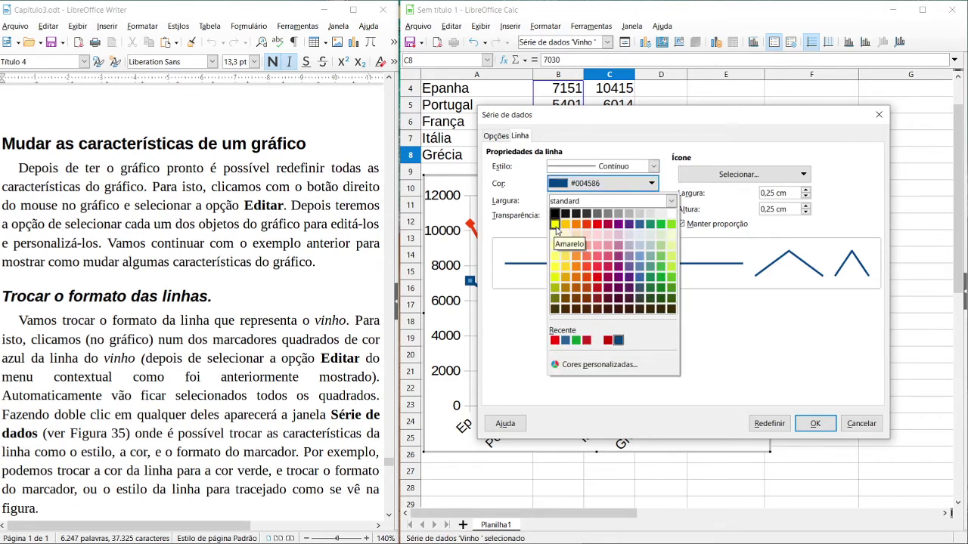
pyautogui.click(557, 231)
pyautogui.click(620, 183)
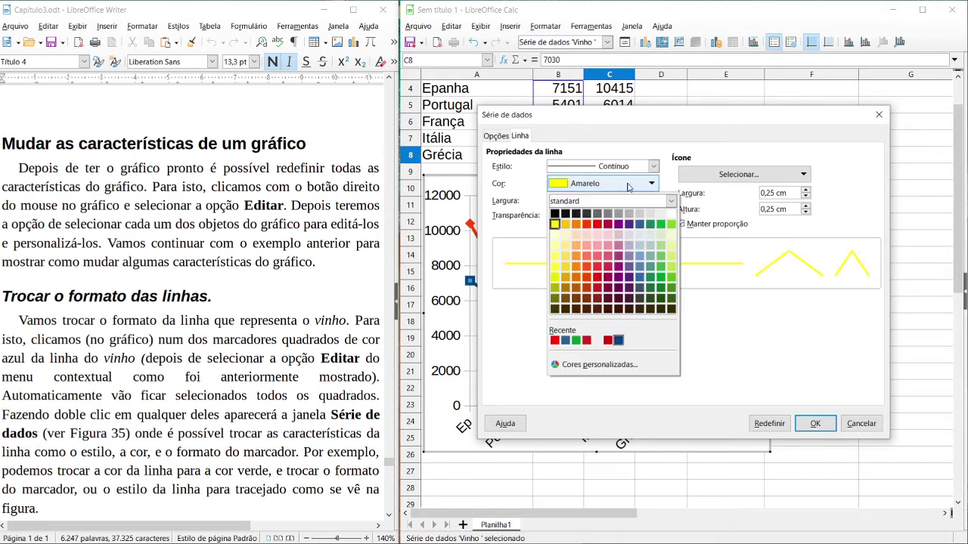
pyautogui.click(587, 272)
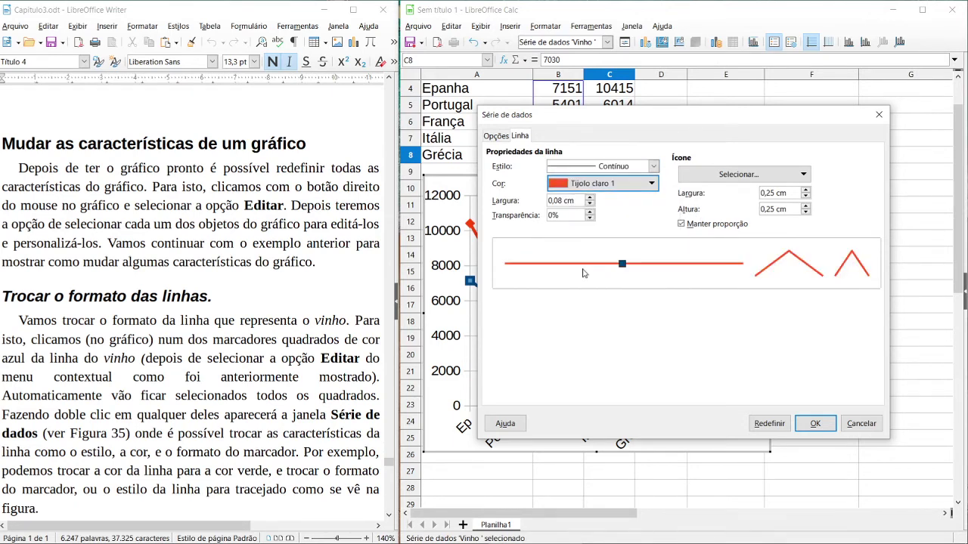
pyautogui.click(601, 184)
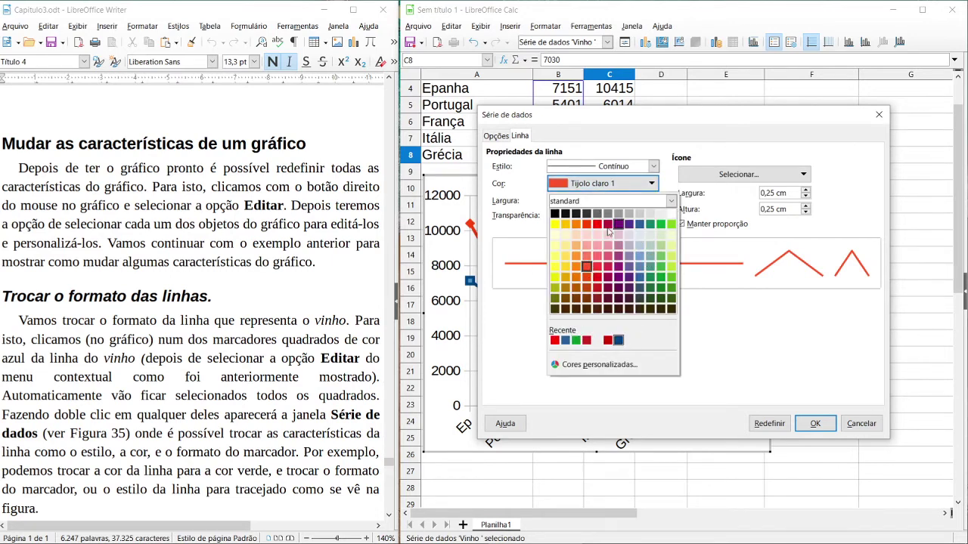
pyautogui.click(555, 214)
pyautogui.click(814, 425)
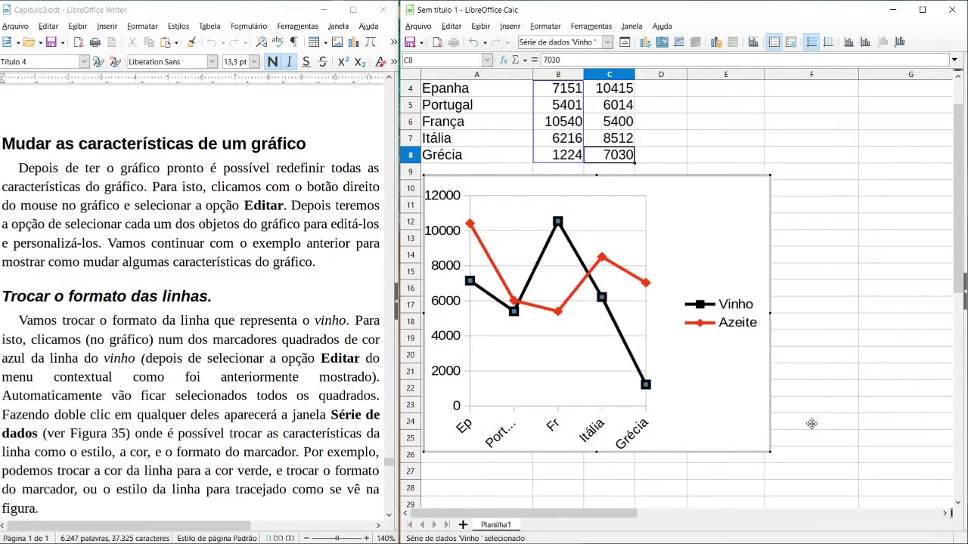
pyautogui.click(587, 376)
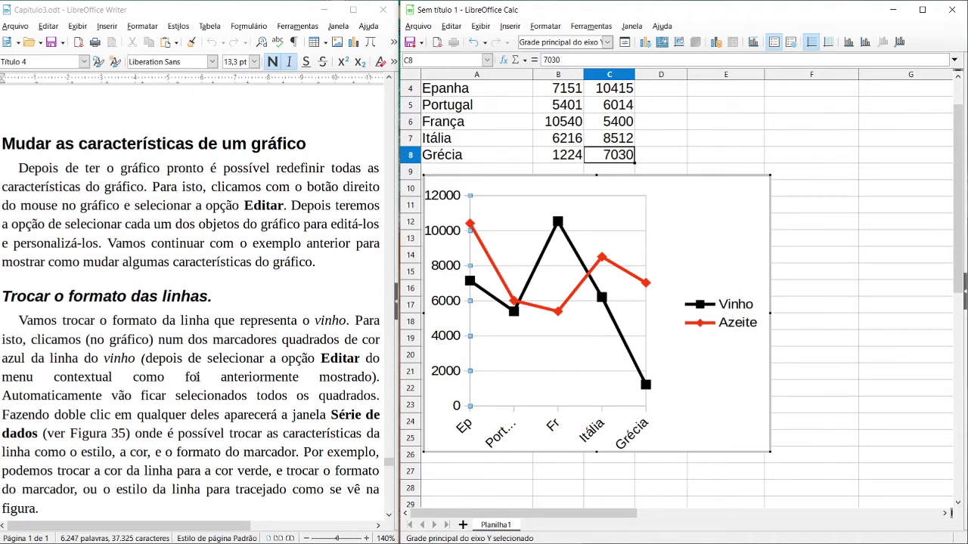
# - Read on in the guide through Figura 35 to the section on changing the chart area's colour
pyautogui.scroll(-2, 197, 378)
pyautogui.scroll(-6, 214, 362)
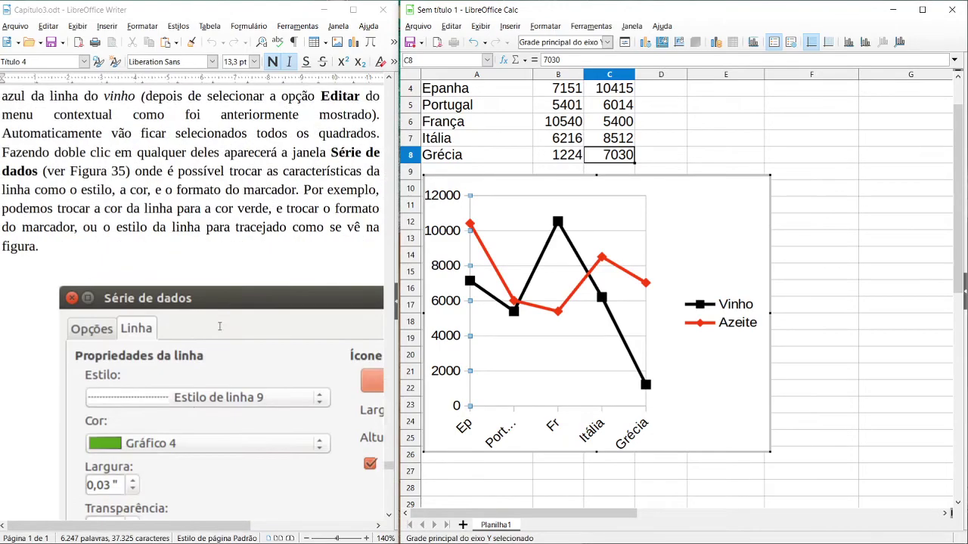
pyautogui.scroll(-7, 161, 368)
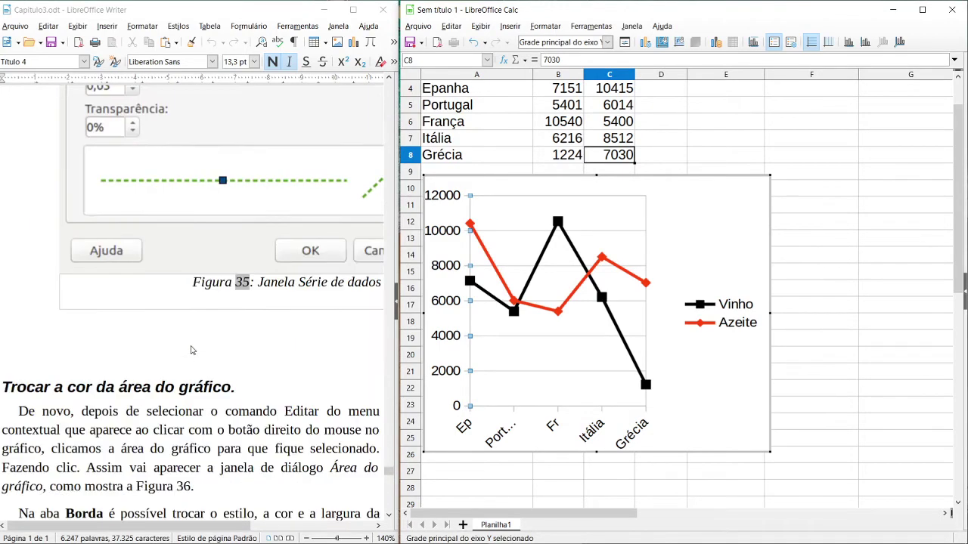
pyautogui.scroll(-4, 209, 341)
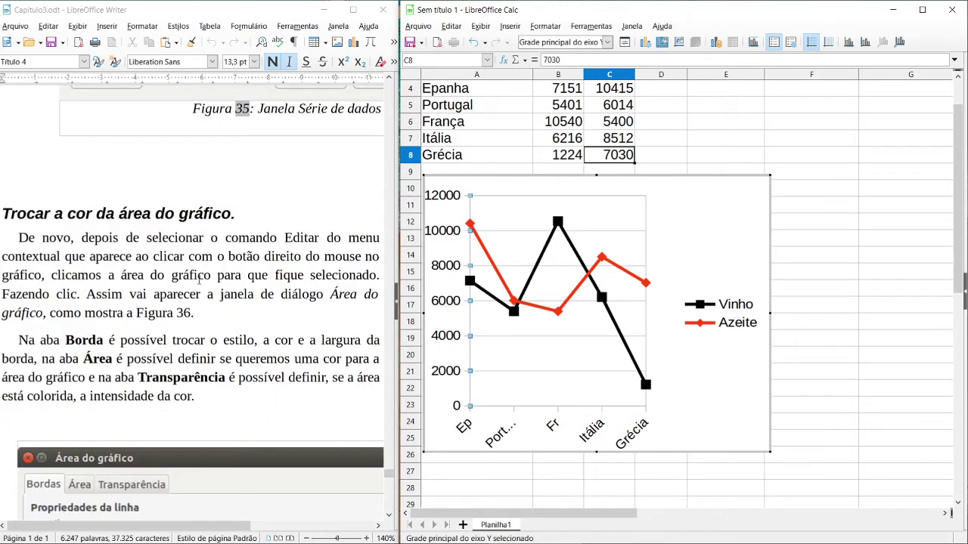
pyautogui.scroll(-1, 241, 247)
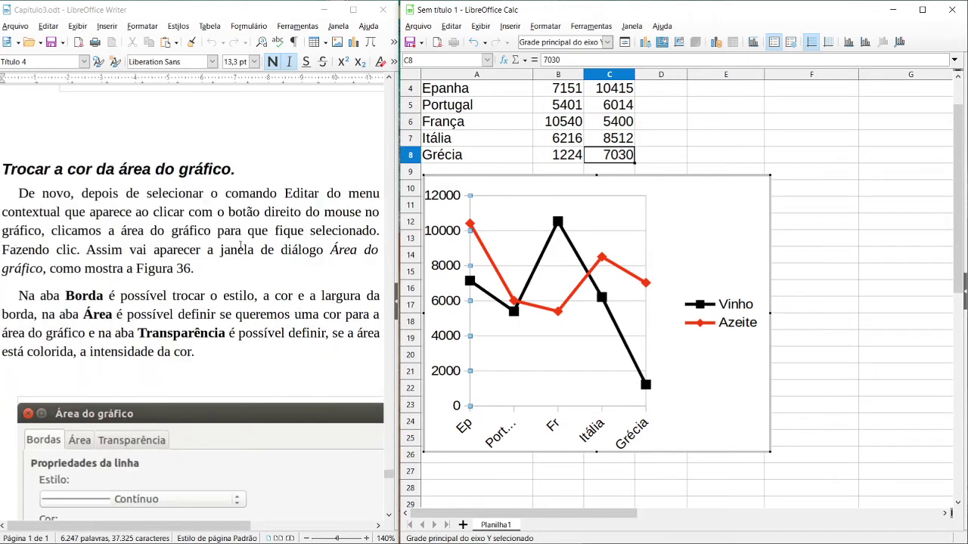
pyautogui.scroll(-1, 102, 195)
pyautogui.moveTo(76, 188); pyautogui.dragTo(203, 216)
pyautogui.click(215, 215)
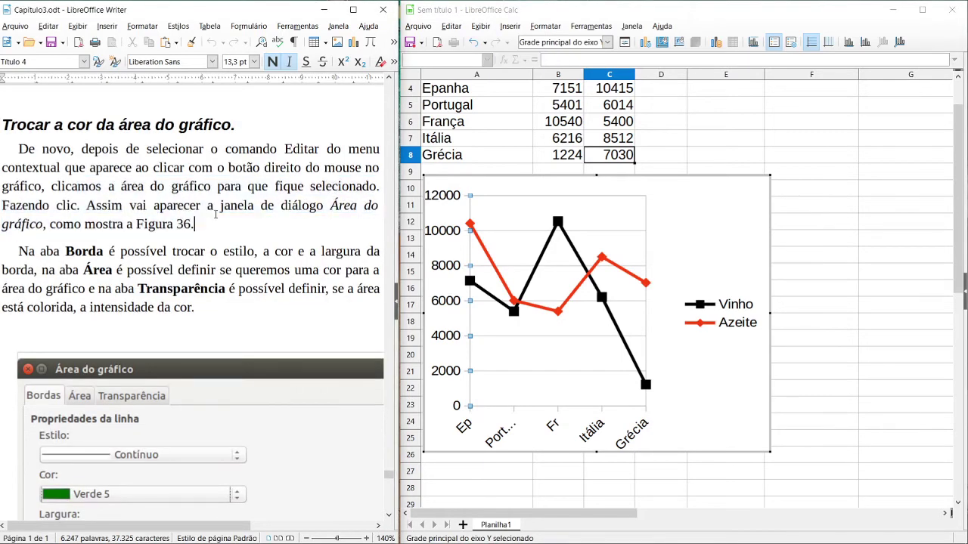
# - Look at the chart area's transparency options, try a yellow fill (ffff00) for the area, and undo the fill
pyautogui.click(754, 216)
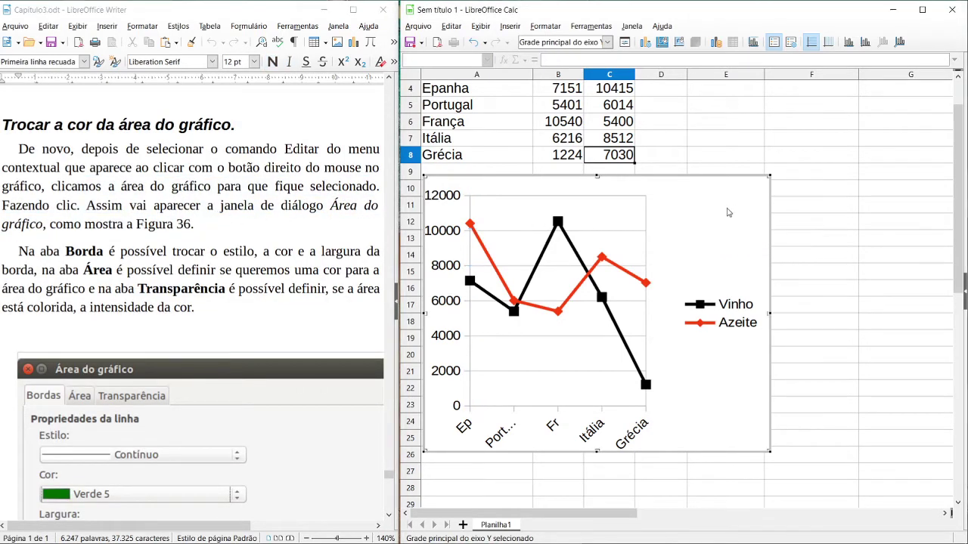
pyautogui.rightClick(694, 207)
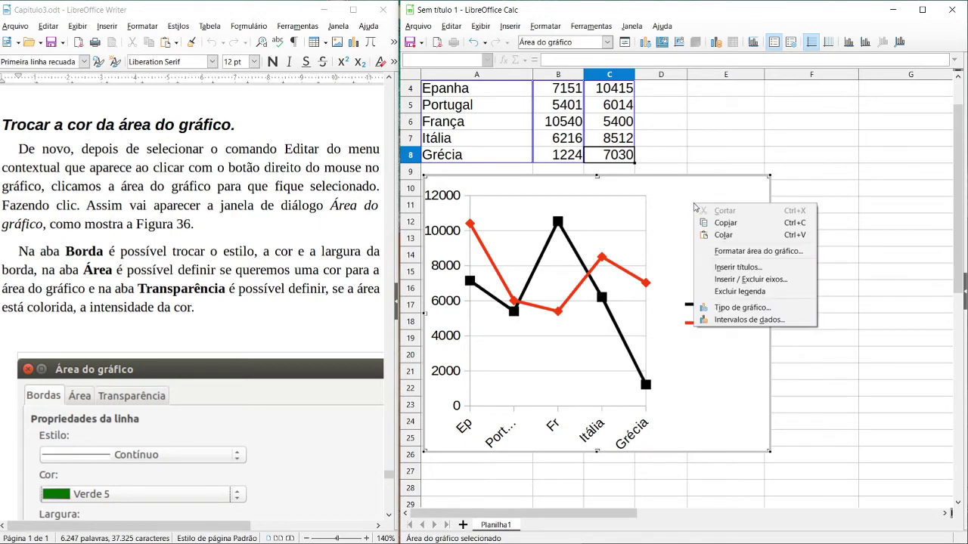
pyautogui.click(760, 253)
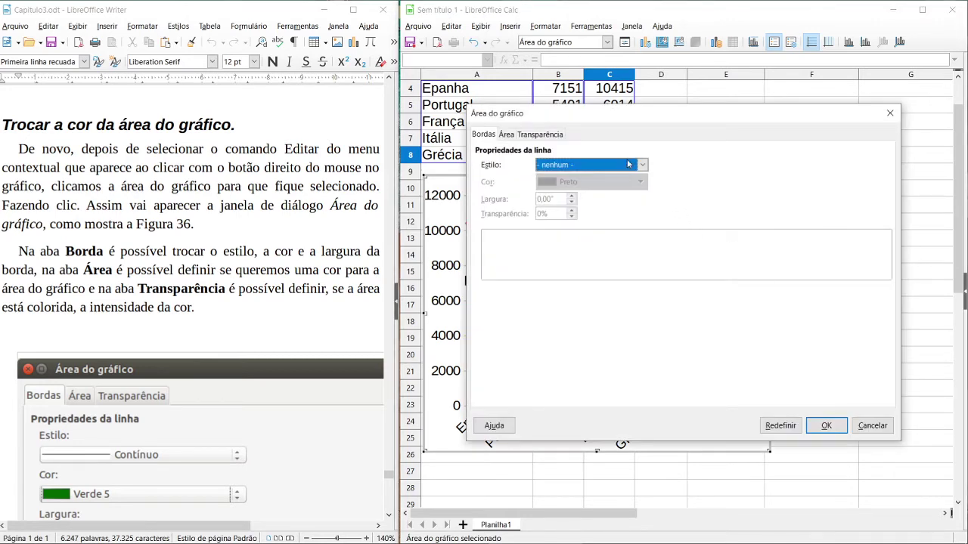
pyautogui.click(505, 134)
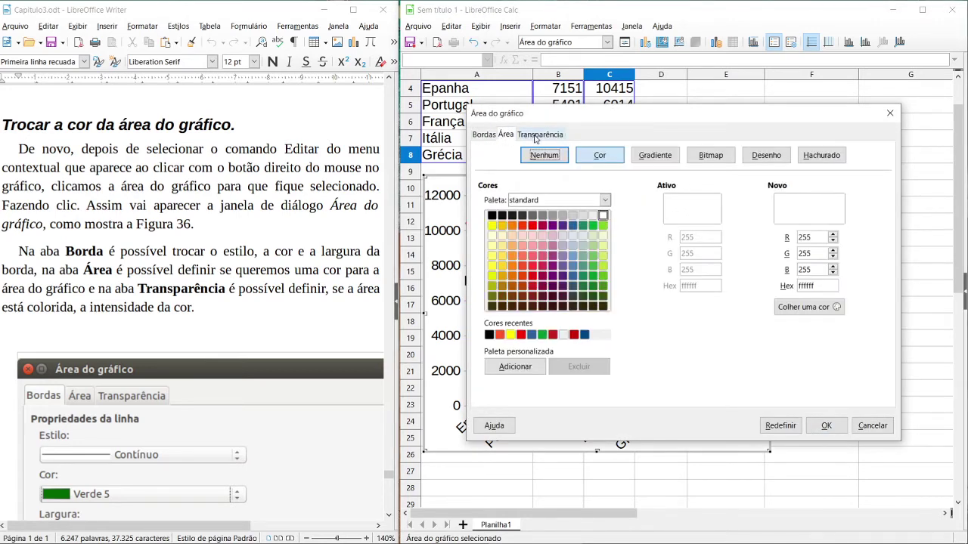
pyautogui.click(535, 136)
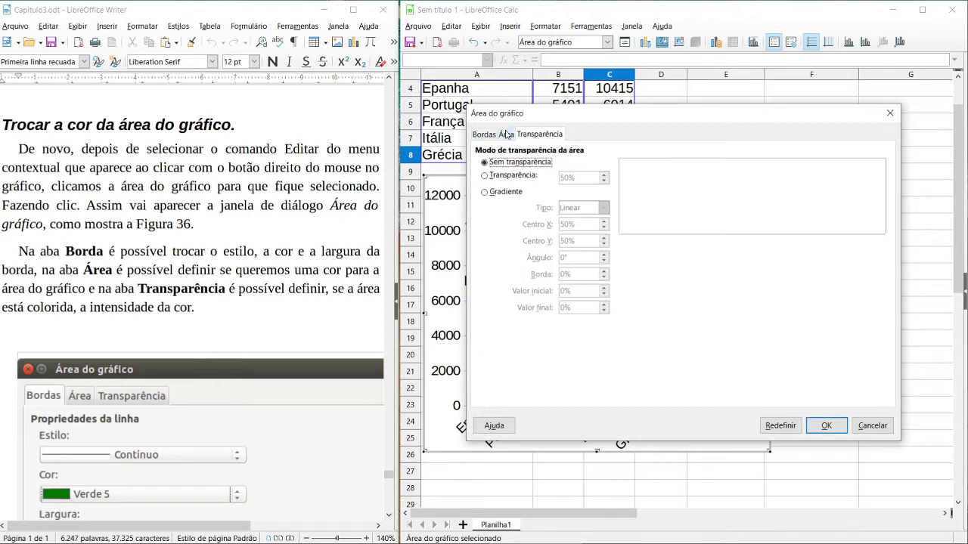
pyautogui.click(506, 133)
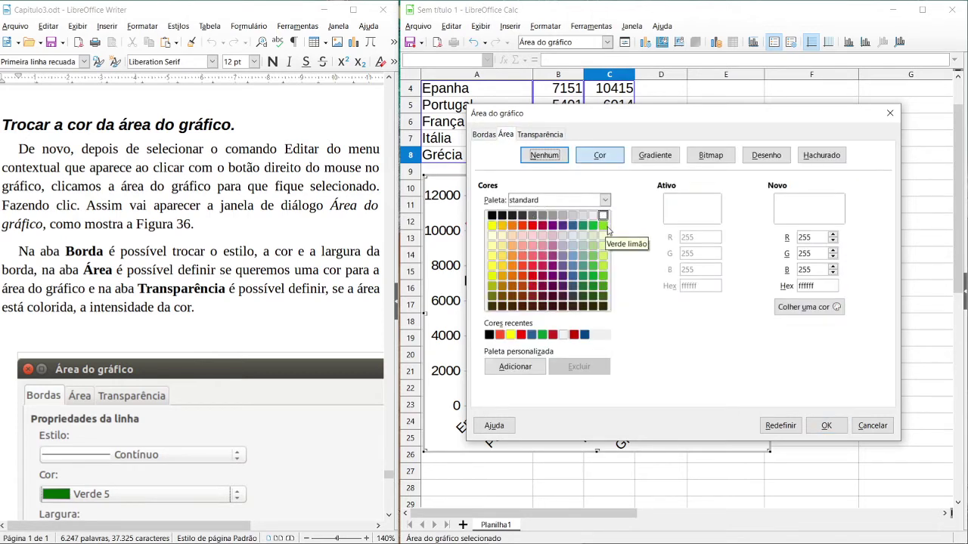
pyautogui.click(491, 225)
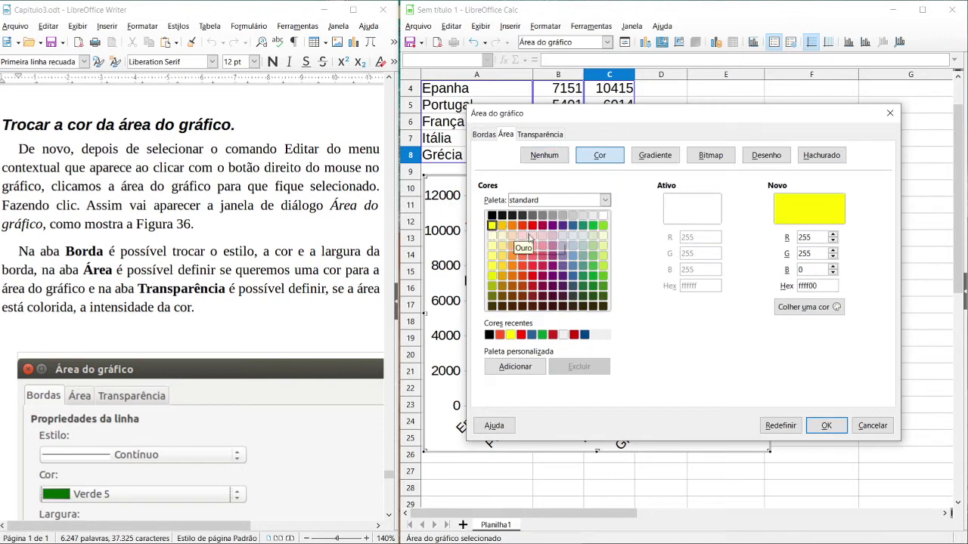
pyautogui.click(829, 426)
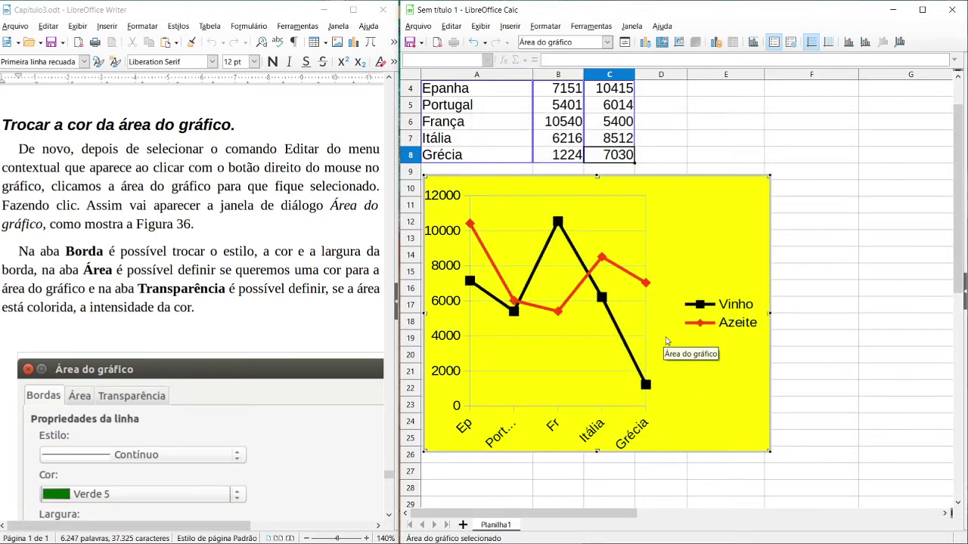
pyautogui.hotkey('ctrl', 'z')
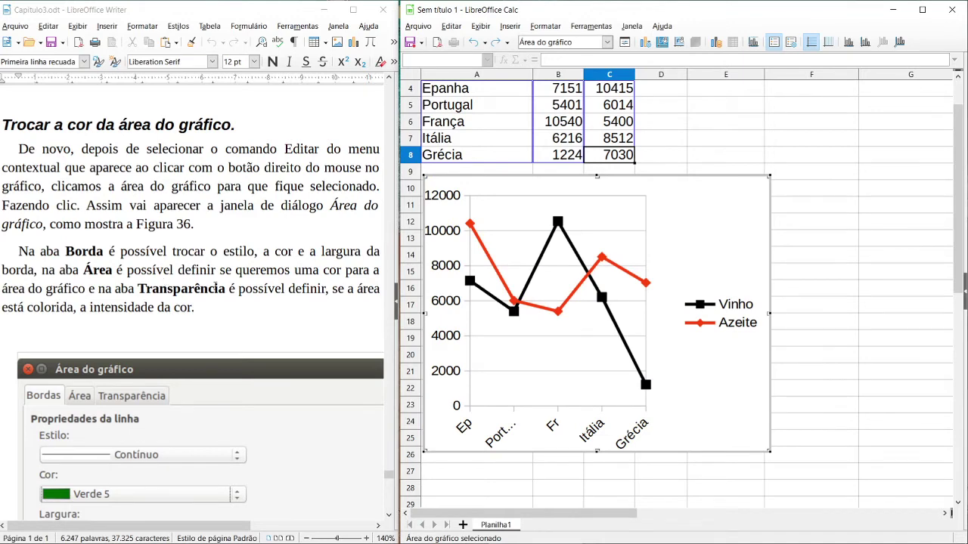
# - Format the chart area's border with the Contínuo line style in black and increase its width
pyautogui.rightClick(670, 200)
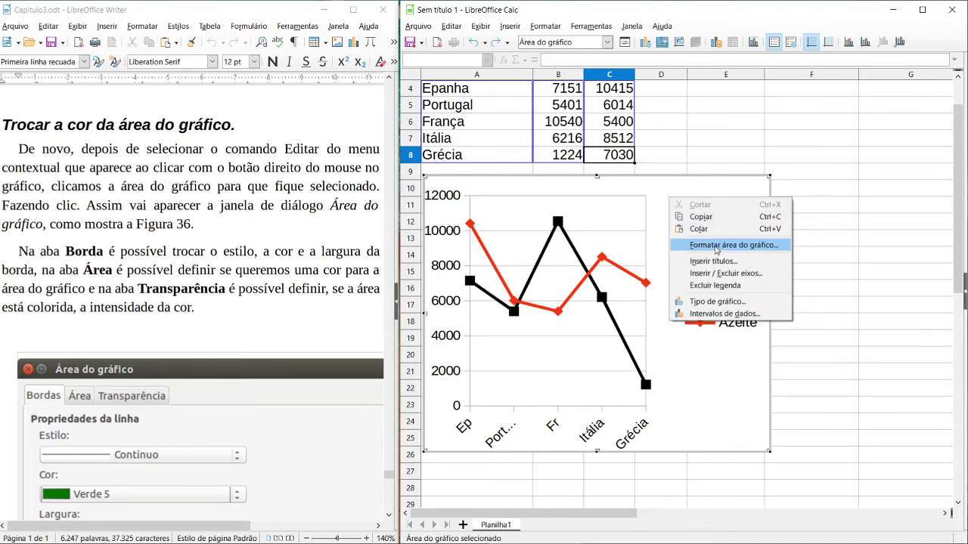
pyautogui.rightClick(638, 187)
pyautogui.rightClick(622, 185)
pyautogui.click(688, 235)
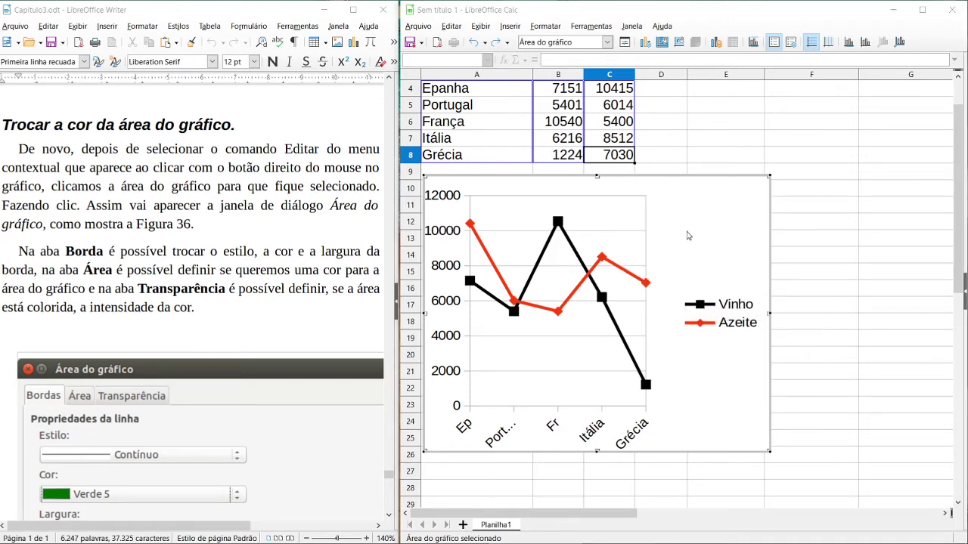
pyautogui.click(479, 134)
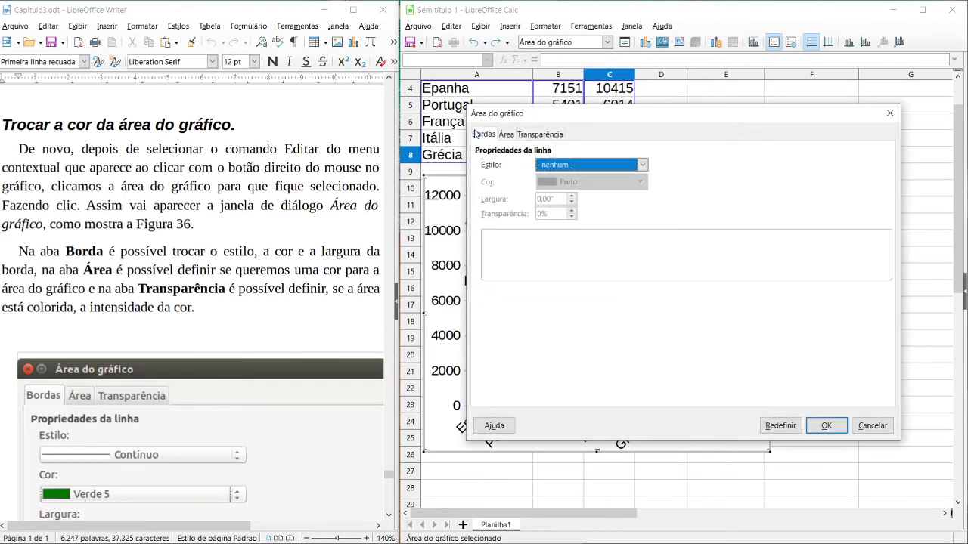
pyautogui.click(587, 166)
pyautogui.click(592, 189)
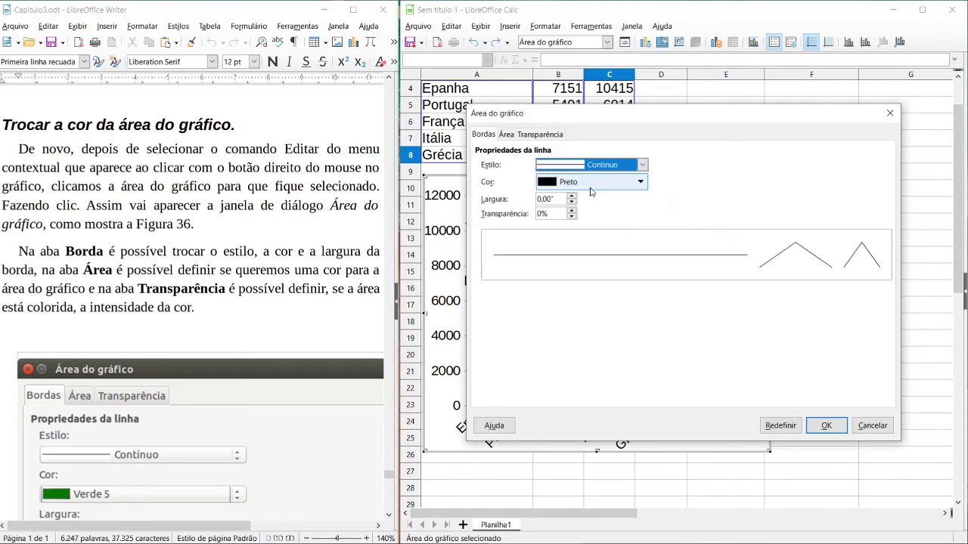
pyautogui.click(573, 198)
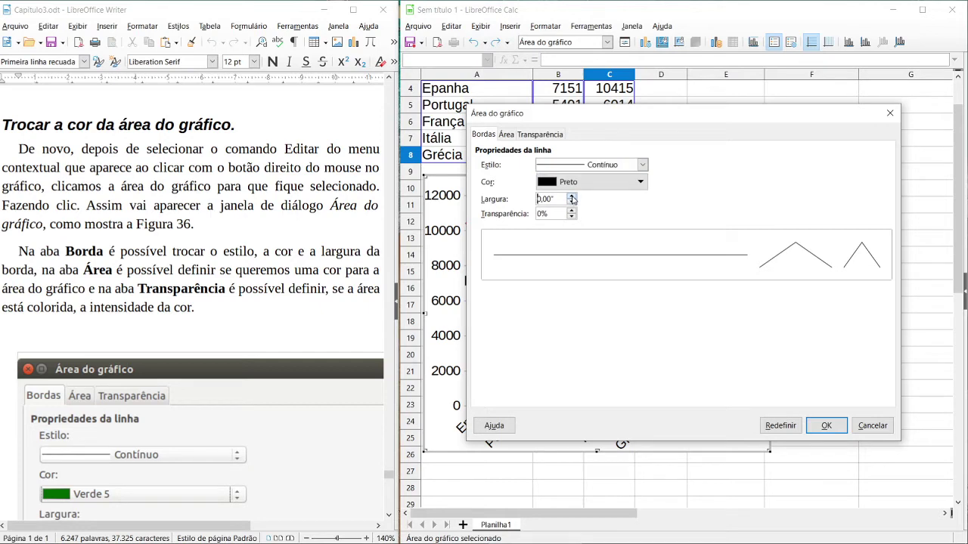
pyautogui.click(822, 425)
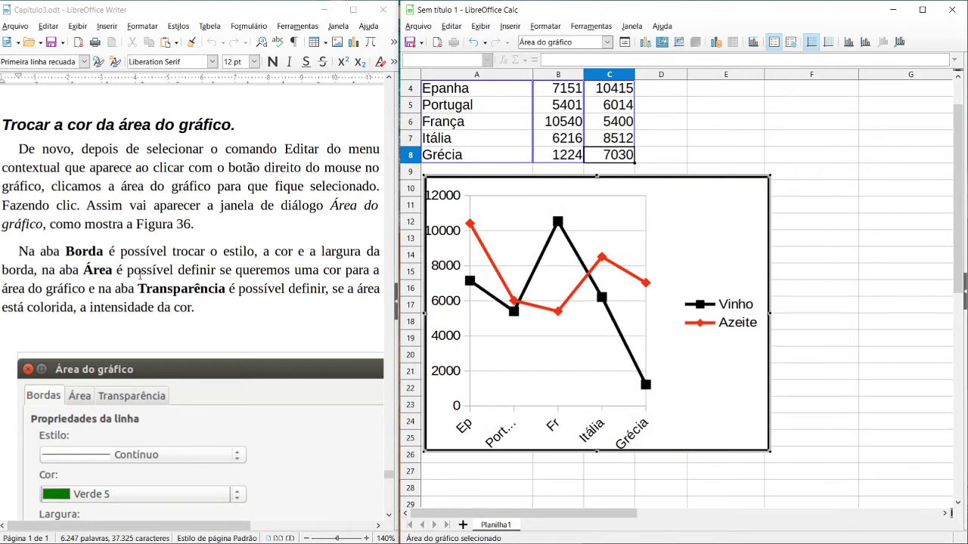
# - Read on in the guide past Figura 36 to the section on changing the format of the axis labels
pyautogui.scroll(-7, 293, 310)
pyautogui.scroll(-3, 292, 310)
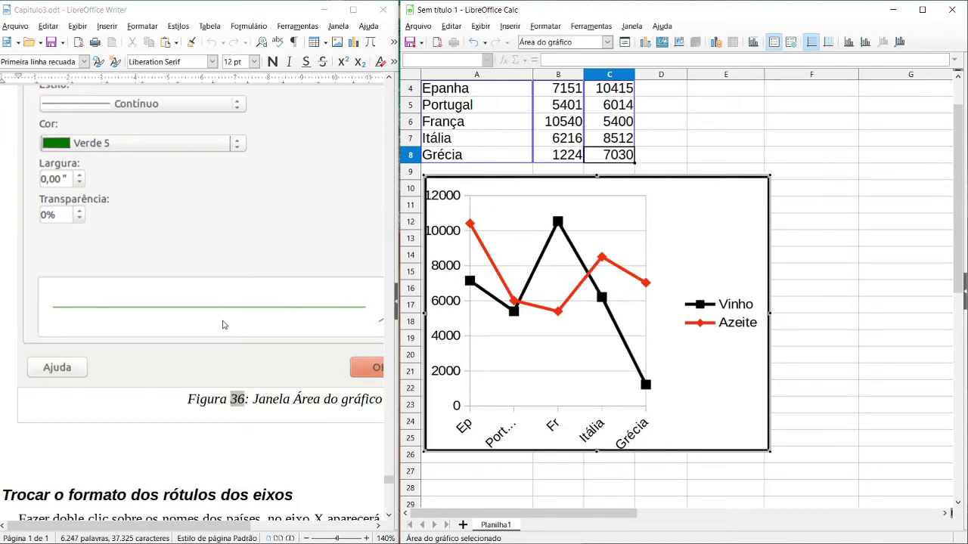
pyautogui.scroll(-7, 223, 325)
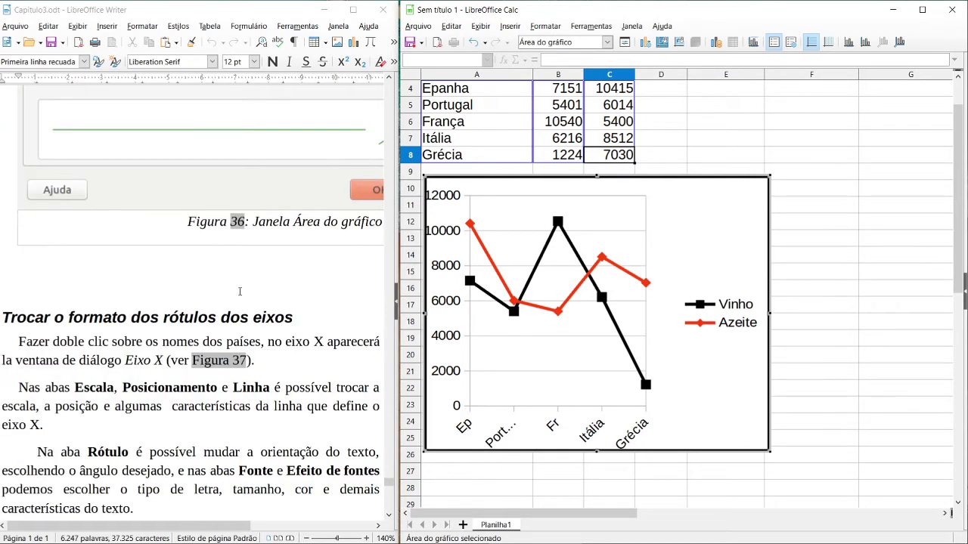
pyautogui.scroll(-1, 240, 288)
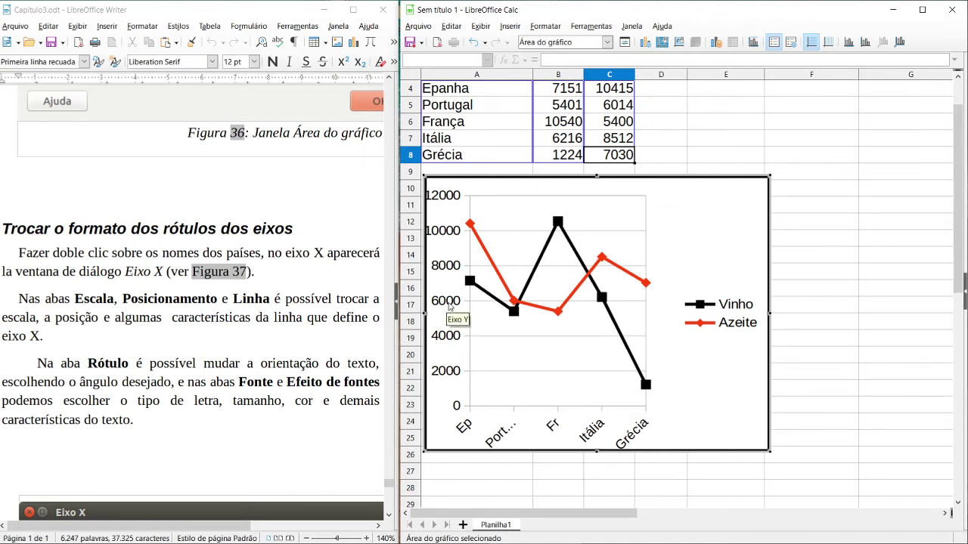
# - Open the X axis formatting and examine its label, line, positioning, scale and font options, including the available font sizes
pyautogui.click(593, 430)
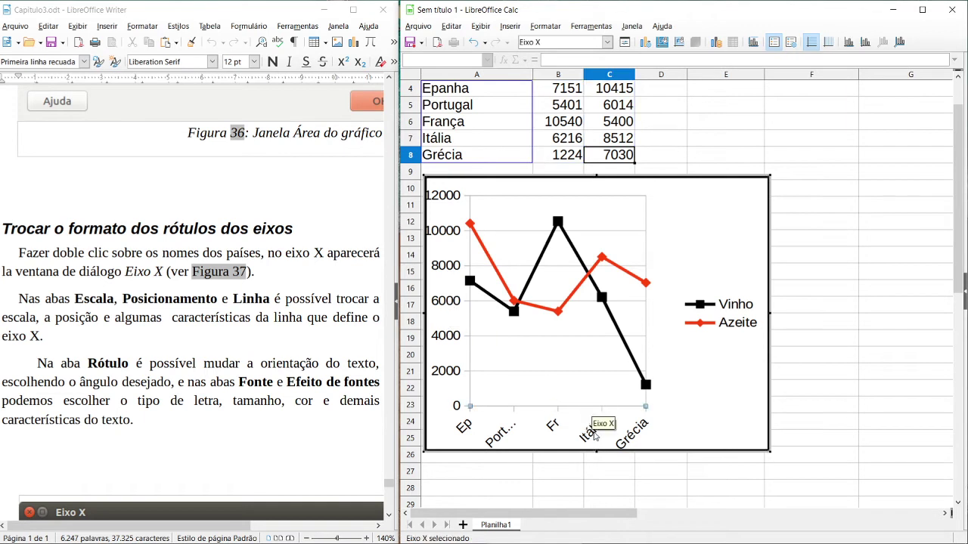
pyautogui.doubleClick(593, 431)
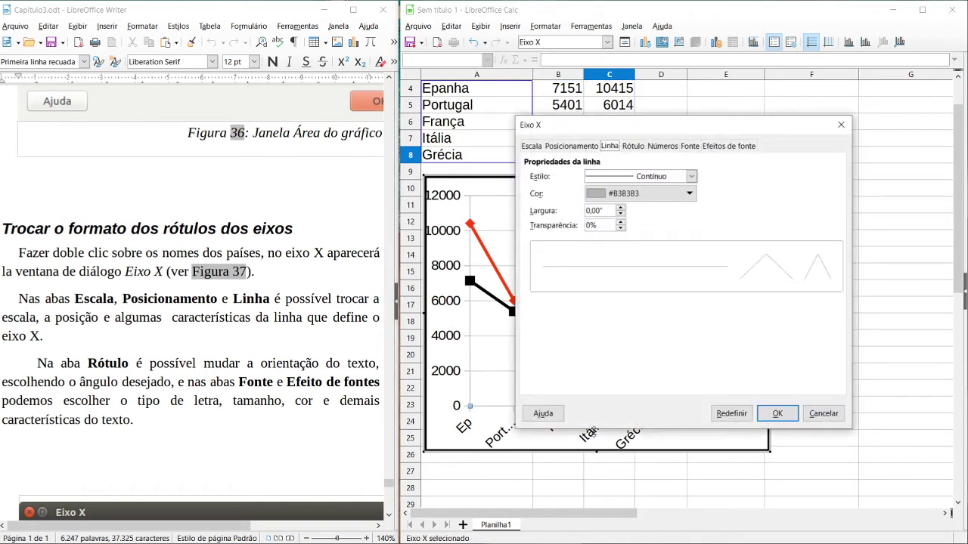
pyautogui.click(632, 149)
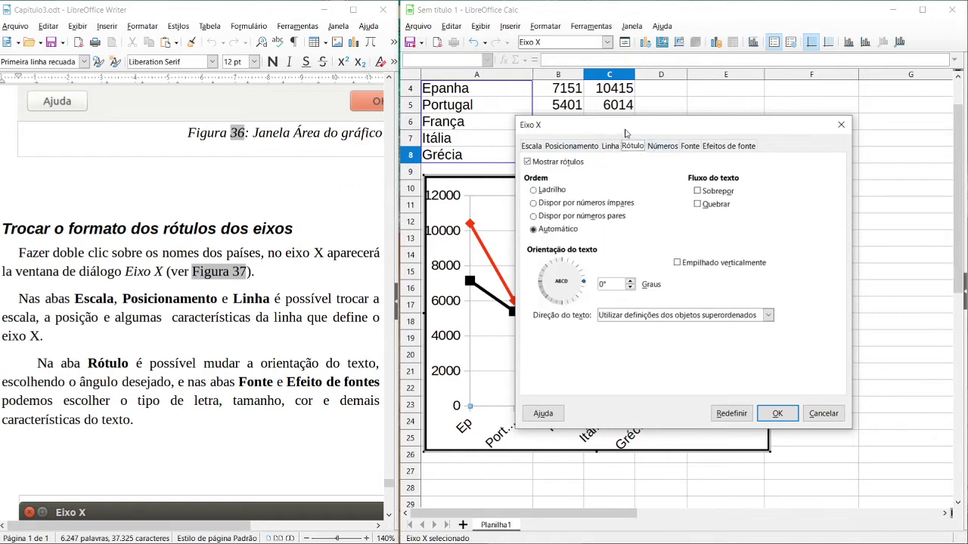
pyautogui.moveTo(624, 133); pyautogui.dragTo(729, 129)
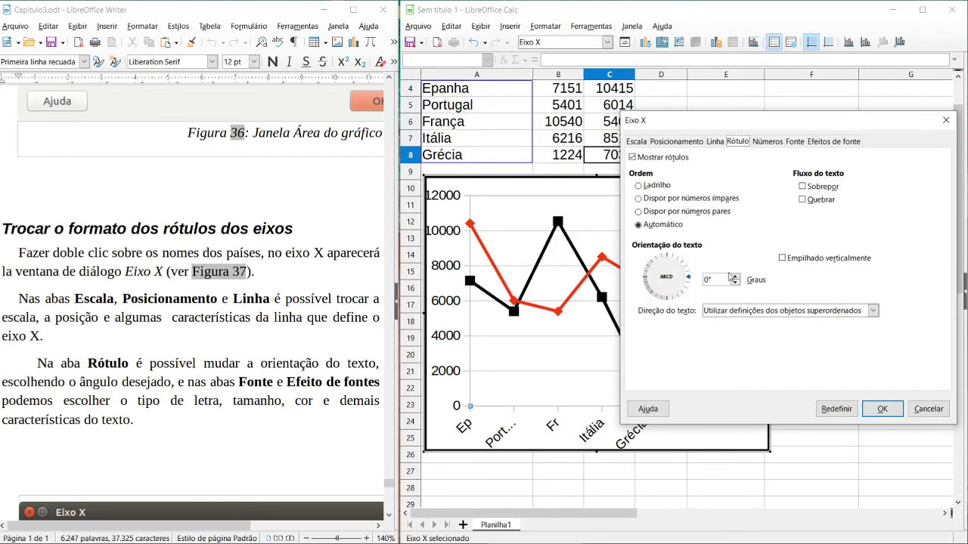
pyautogui.click(717, 143)
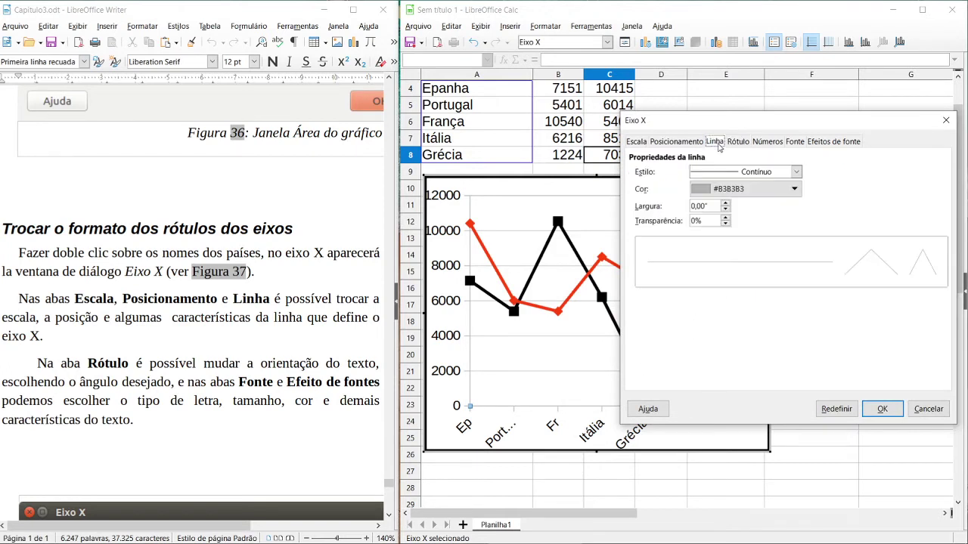
pyautogui.click(688, 144)
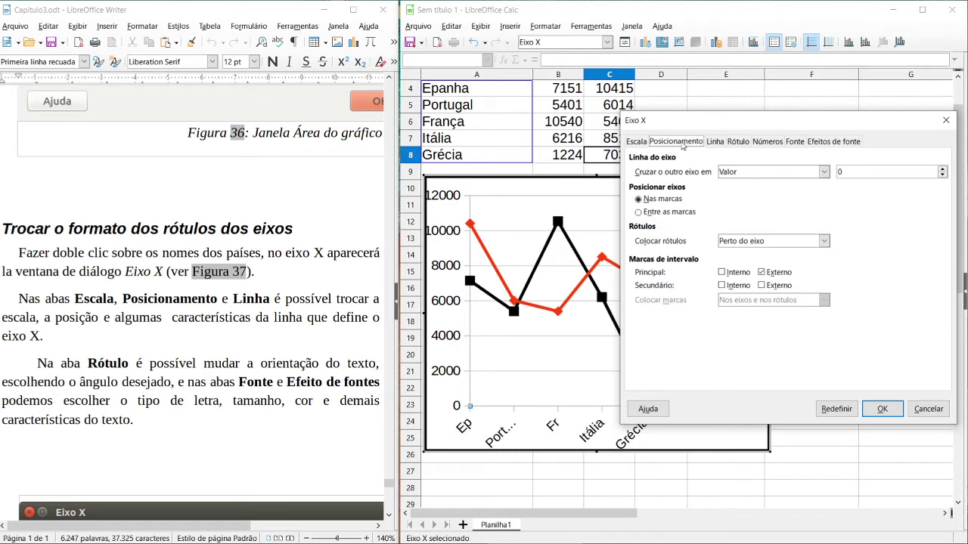
pyautogui.click(641, 143)
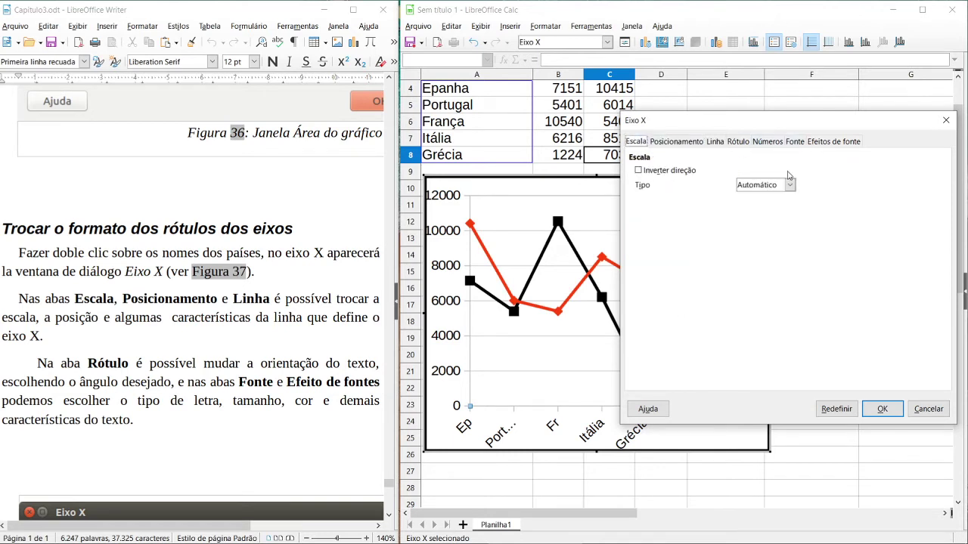
pyautogui.click(796, 142)
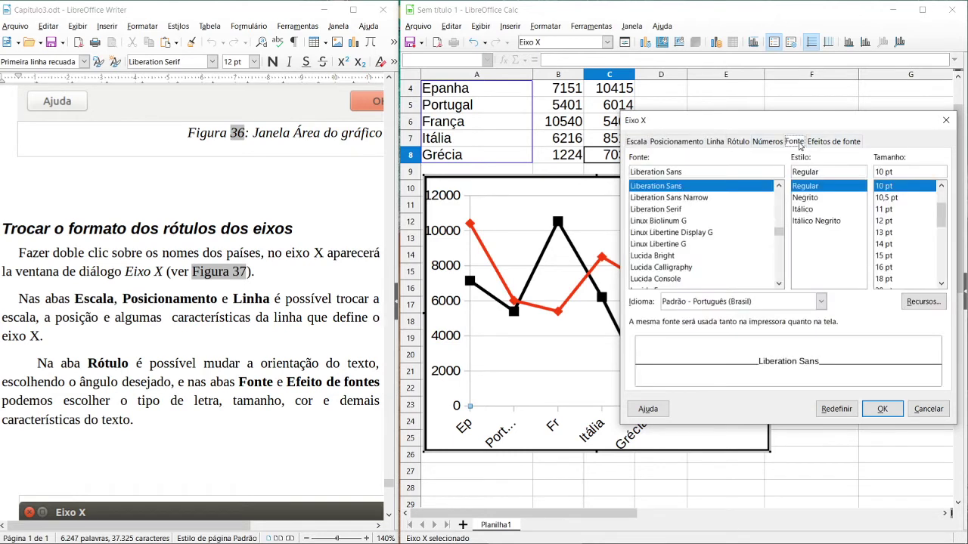
pyautogui.scroll(4, 945, 189)
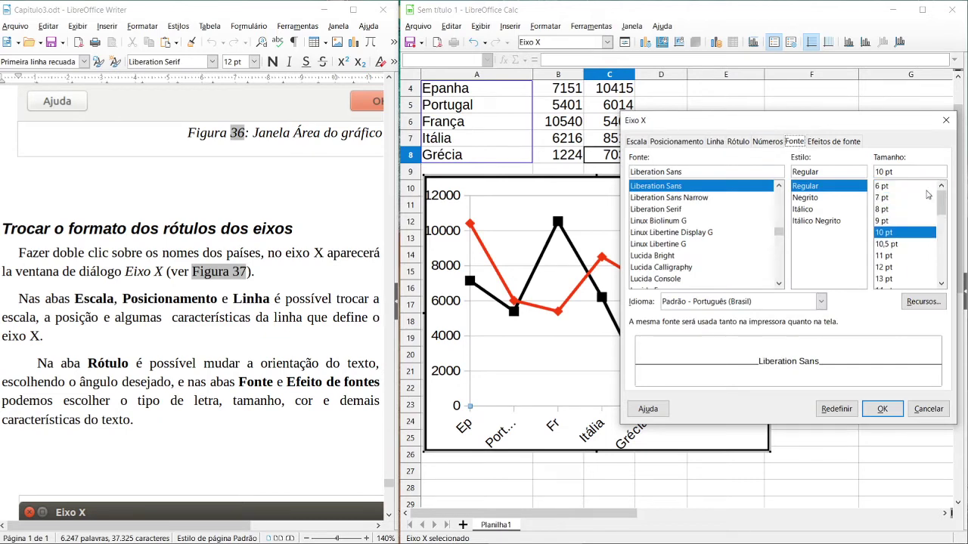
# - Set the font size of the X axis labels to 6 pt
pyautogui.click(898, 190)
pyautogui.click(881, 408)
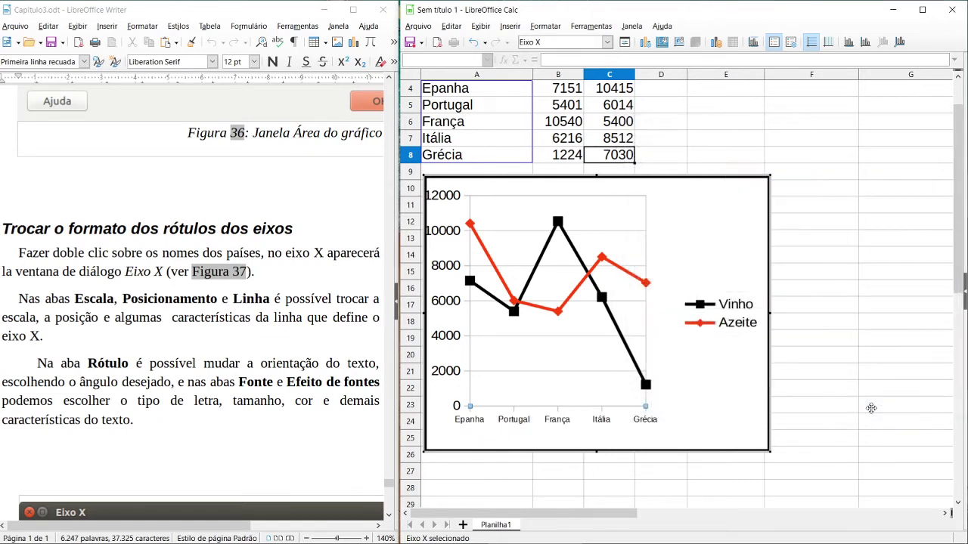
# - Set the font size of the Y axis labels to 6 pt
pyautogui.click(448, 305)
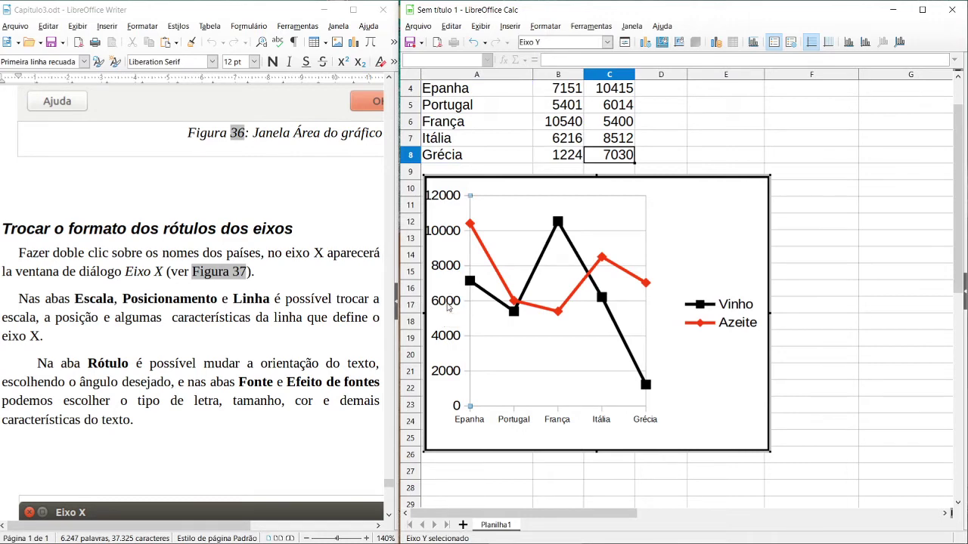
pyautogui.doubleClick(448, 305)
pyautogui.click(874, 190)
pyautogui.click(874, 190)
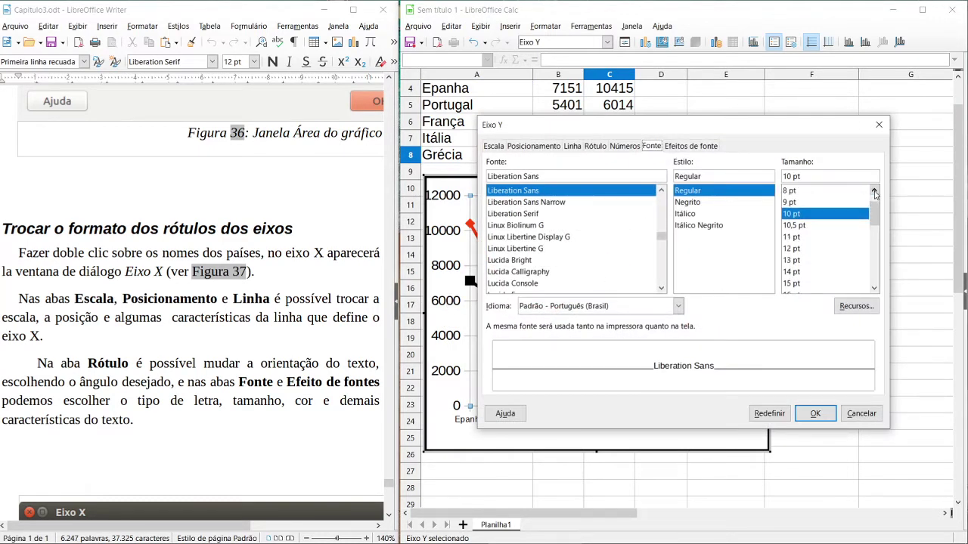
pyautogui.click(874, 191)
pyautogui.click(874, 190)
pyautogui.click(814, 193)
pyautogui.click(815, 413)
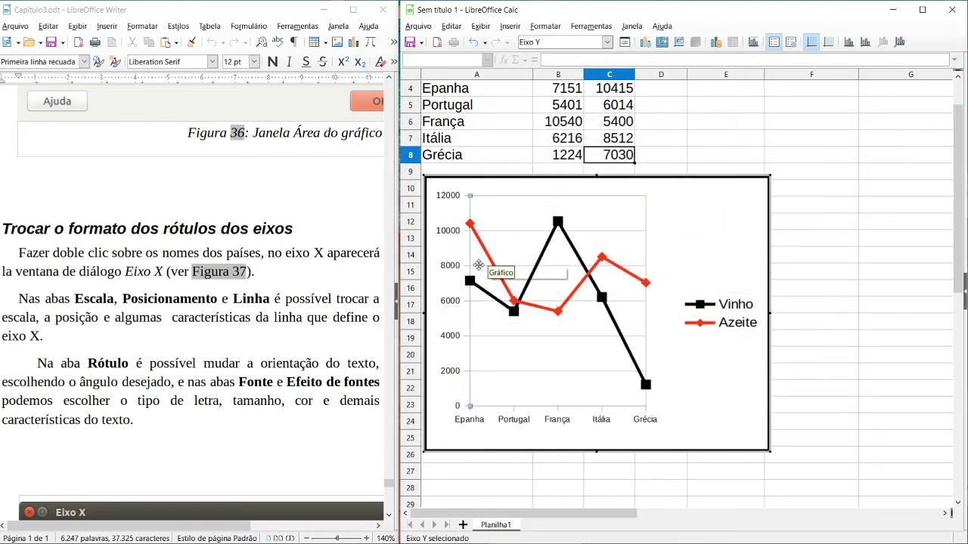
# - Insert a title for the chart's Y axis and replace its default text with "Toneladas"
pyautogui.rightClick(450, 303)
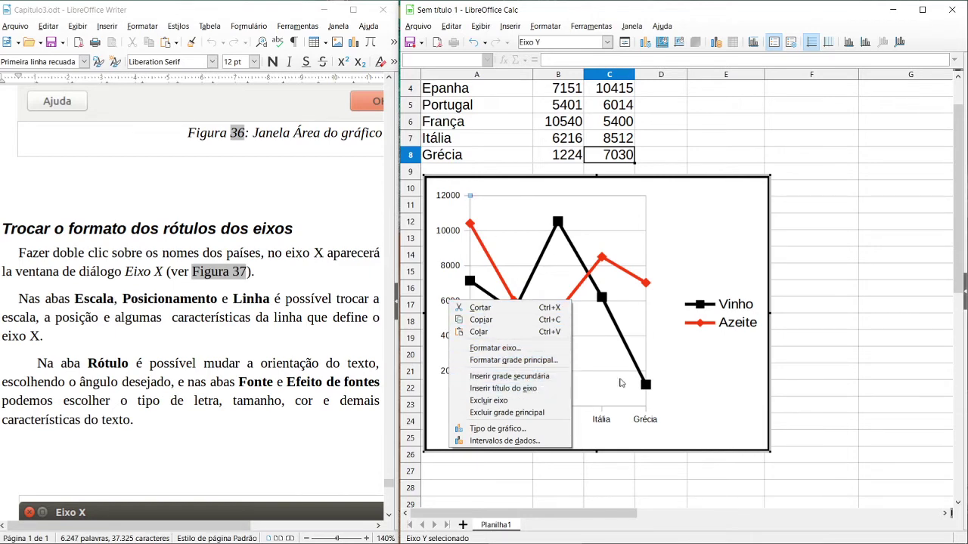
pyautogui.click(517, 388)
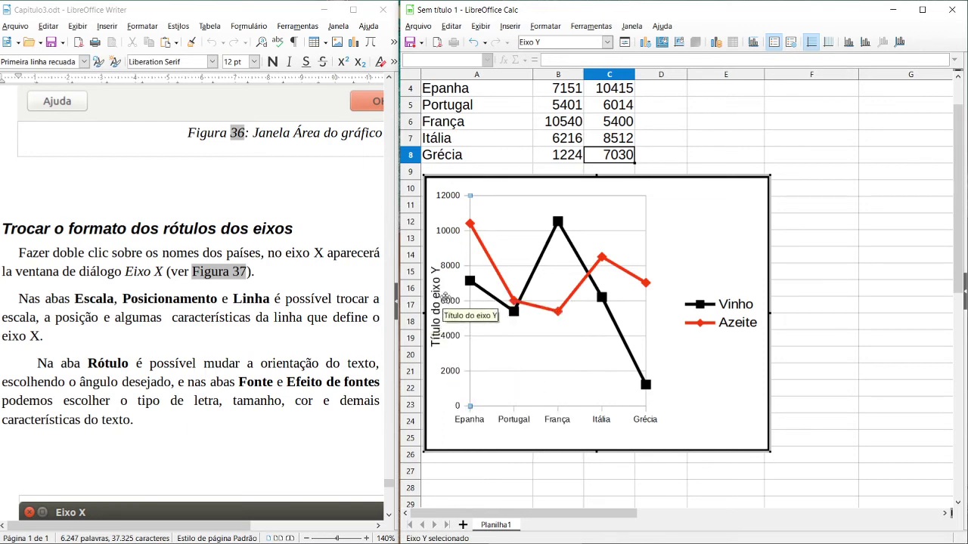
pyautogui.doubleClick(436, 289)
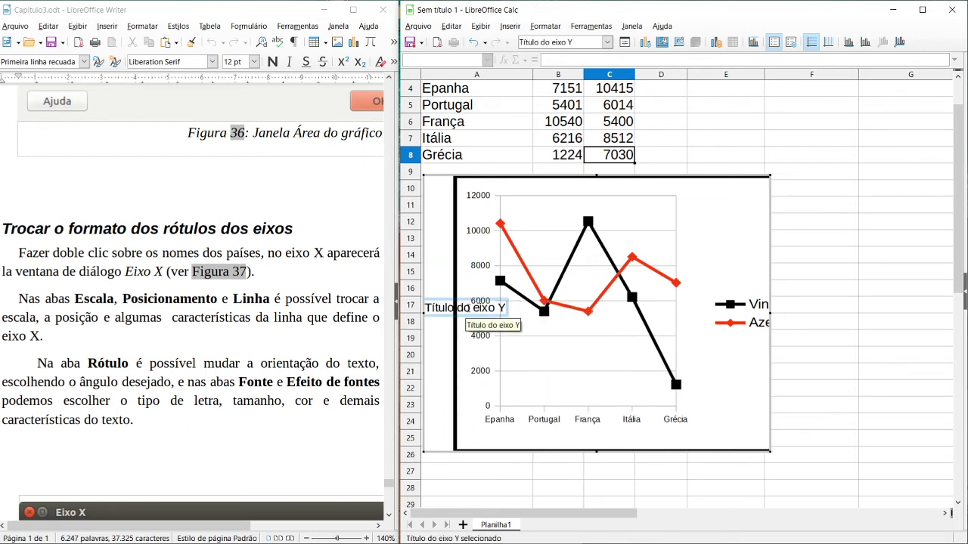
pyautogui.press('Delete')
pyautogui.press('Delete')
pyautogui.press('Delete')
pyautogui.press('Delete')
pyautogui.press('Delete')
pyautogui.press('Delete')
pyautogui.press('Delete')
pyautogui.press('Delete')
pyautogui.press('Delete')
pyautogui.press('Delete')
pyautogui.press('Delete')
pyautogui.press('Delete')
pyautogui.press('Delete')
pyautogui.press('Delete')
pyautogui.press('Delete')
pyautogui.press('Delete')
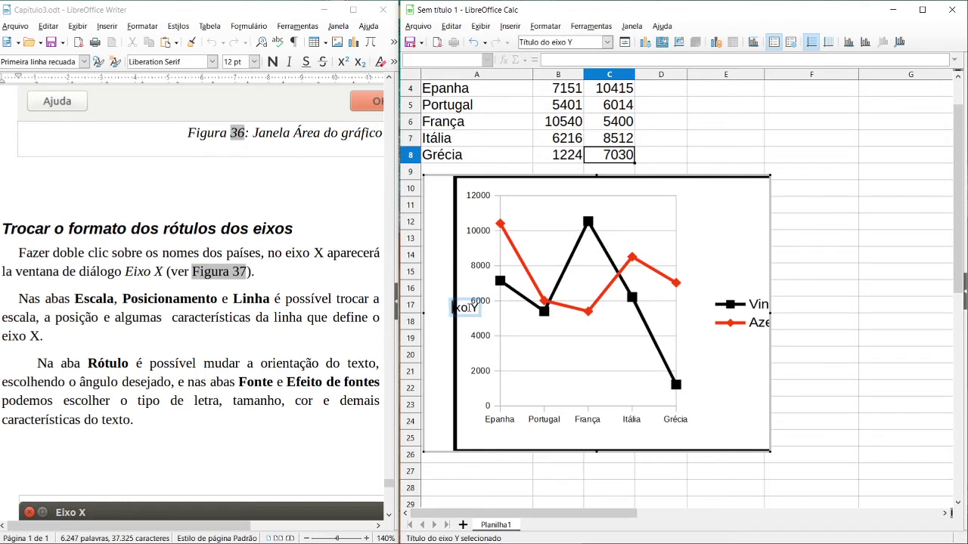
pyautogui.write('Tonelad')
pyautogui.write('as')
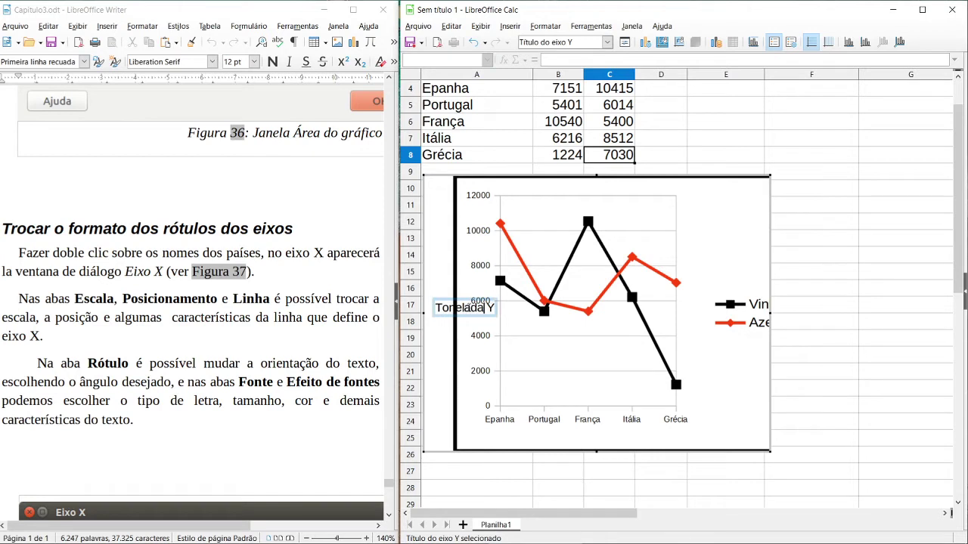
pyautogui.press('Return')
pyautogui.press('BackSpace')
pyautogui.press('Delete')
pyautogui.press('Delete')
pyautogui.click(728, 228)
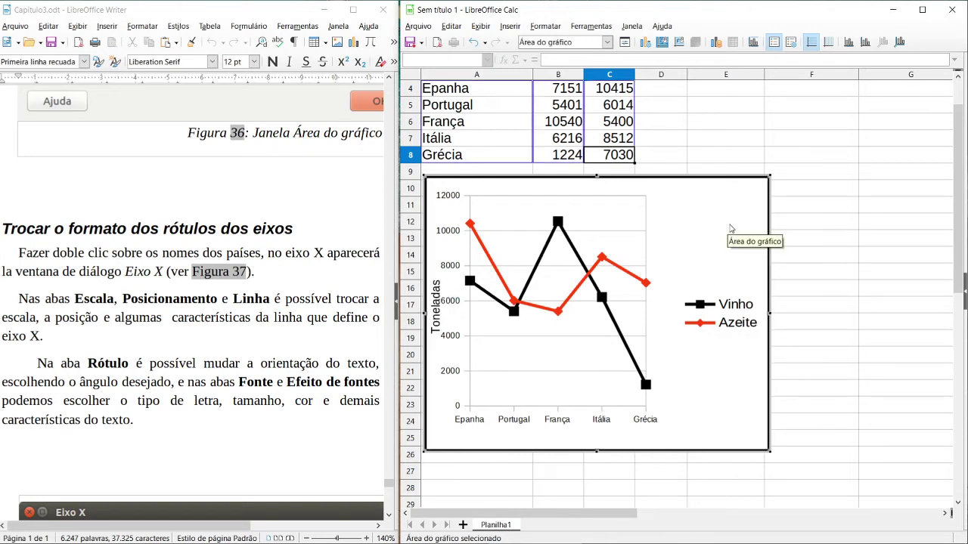
# - Insert a title for the chart's X axis and replace its default text with "Países"
pyautogui.click(557, 424)
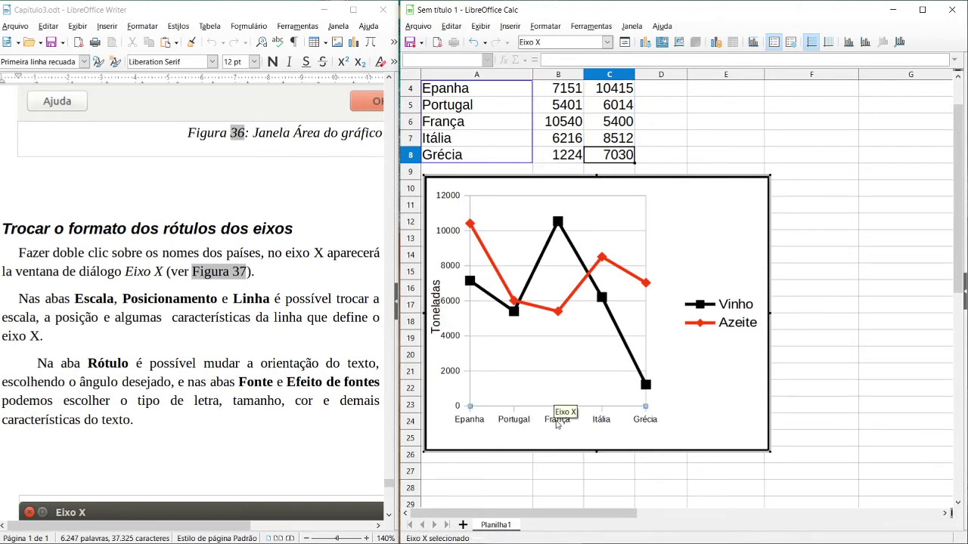
pyautogui.rightClick(557, 425)
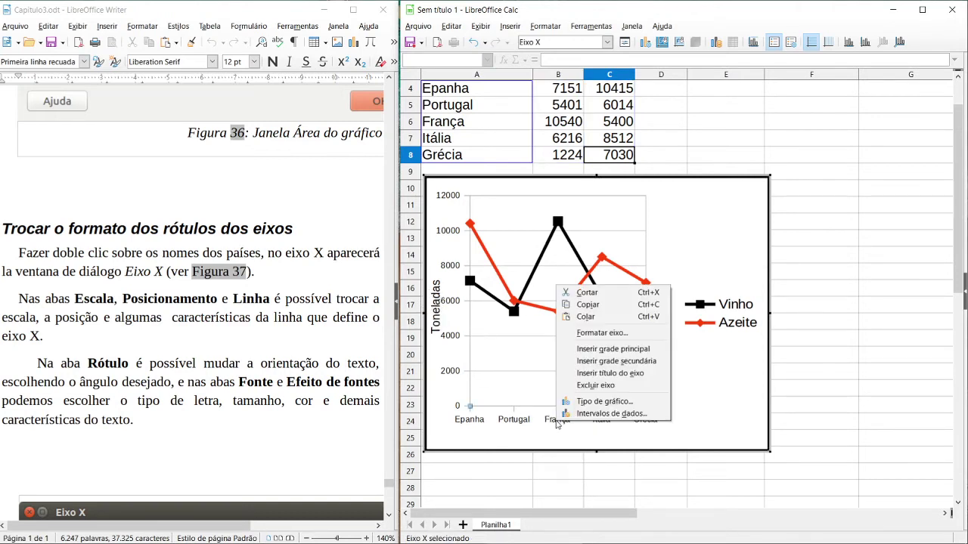
pyautogui.click(637, 374)
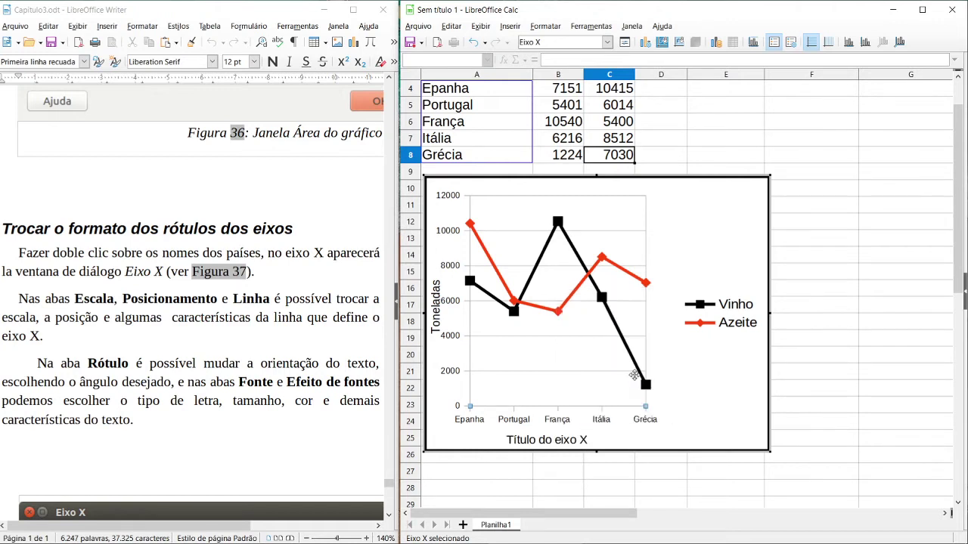
pyautogui.doubleClick(566, 442)
pyautogui.tripleClick(567, 442)
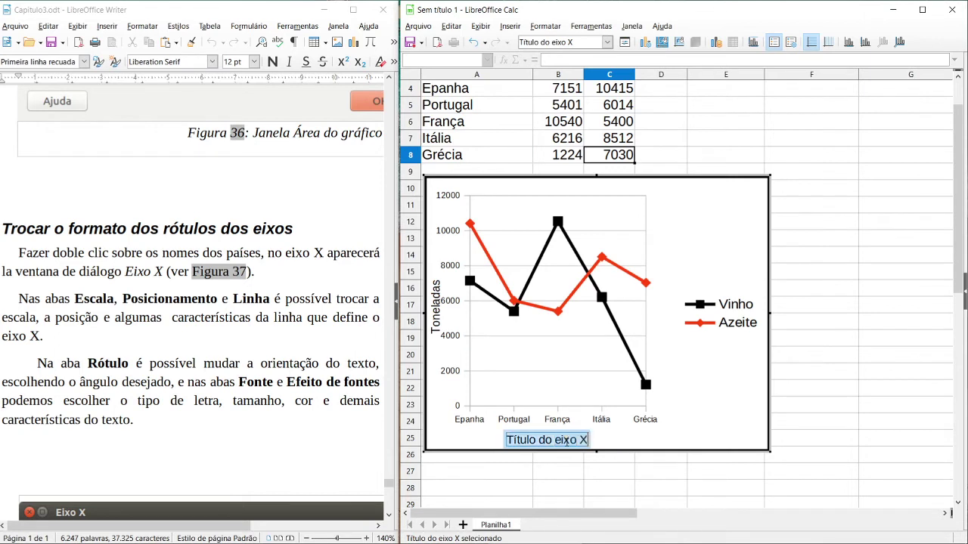
pyautogui.write('Pa')
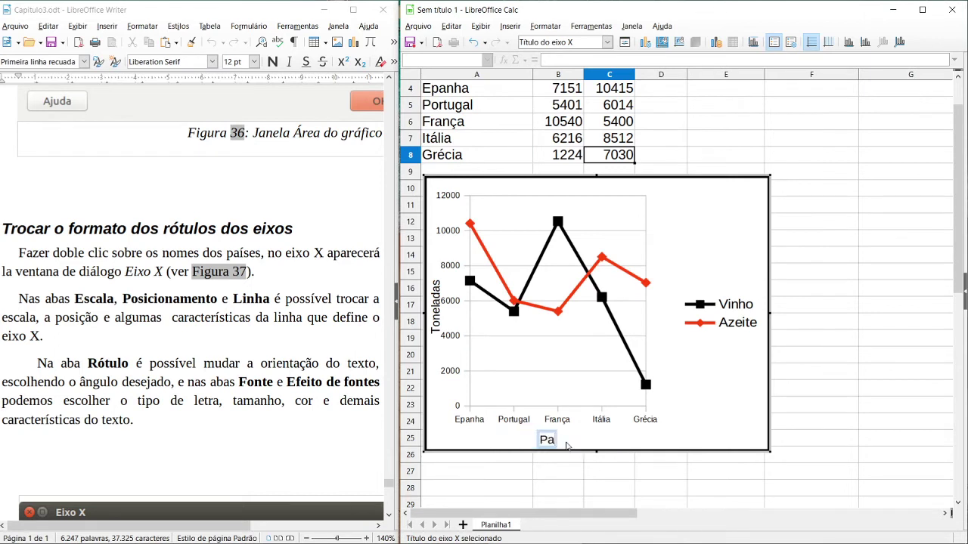
pyautogui.write('íses')
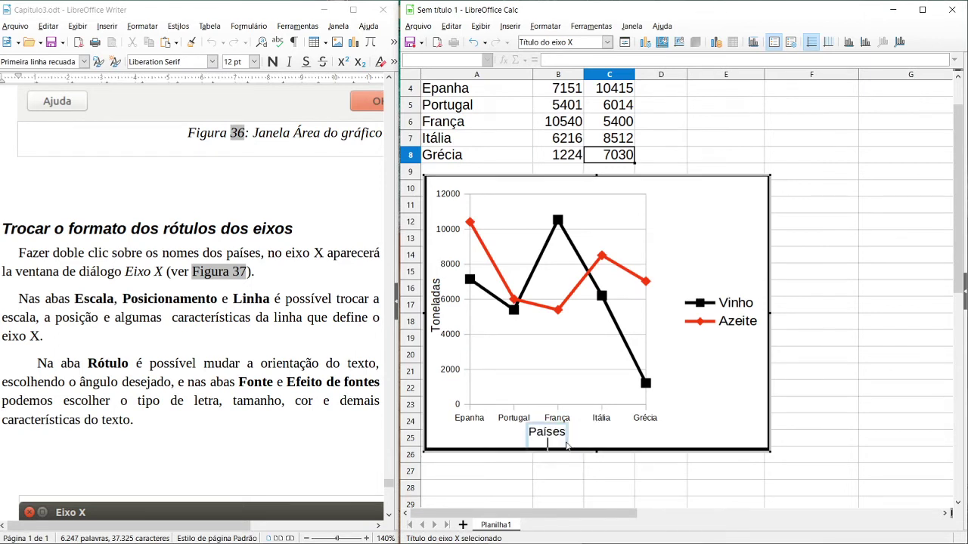
pyautogui.click(673, 225)
# - Add the main chart title "Produção de Vinho e Azeite" and shift it slightly to the right
pyautogui.rightClick(669, 205)
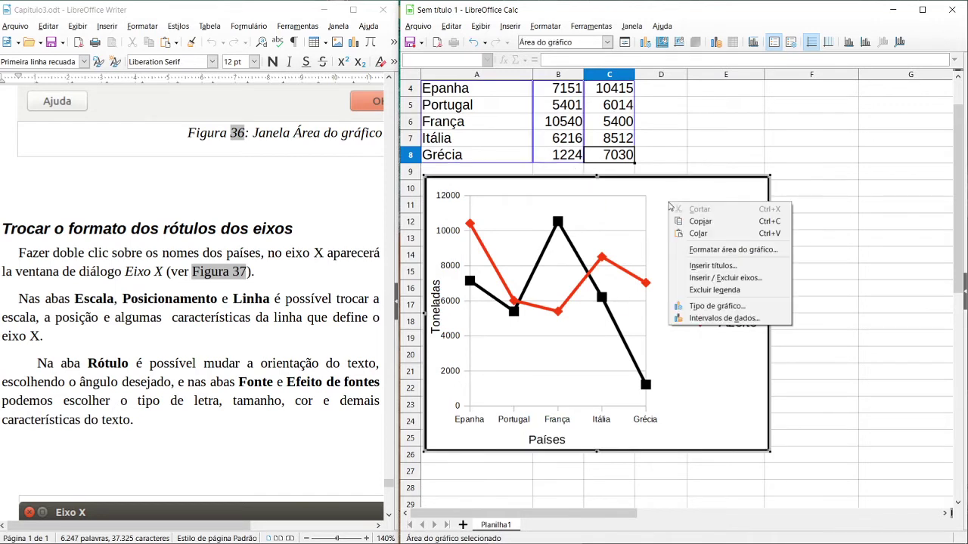
pyautogui.click(712, 265)
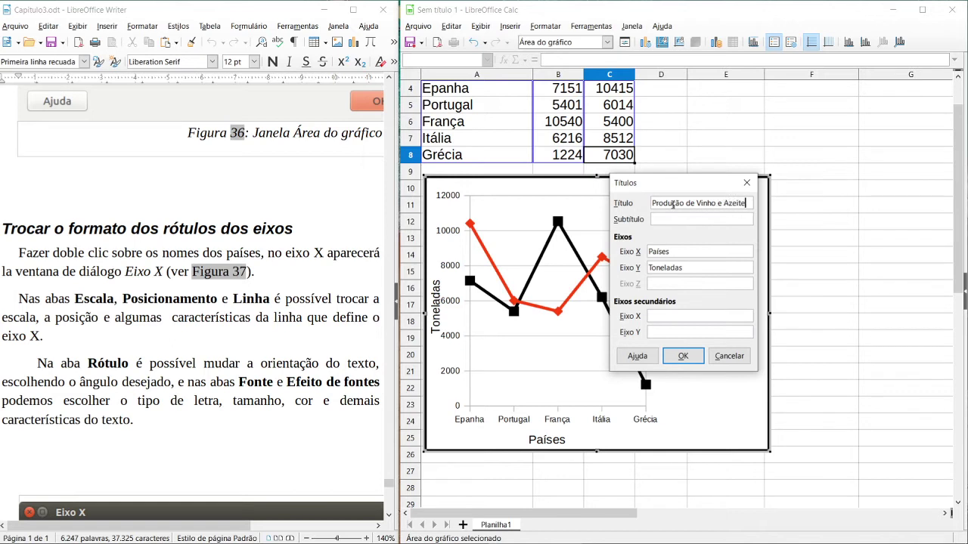
pyautogui.click(683, 355)
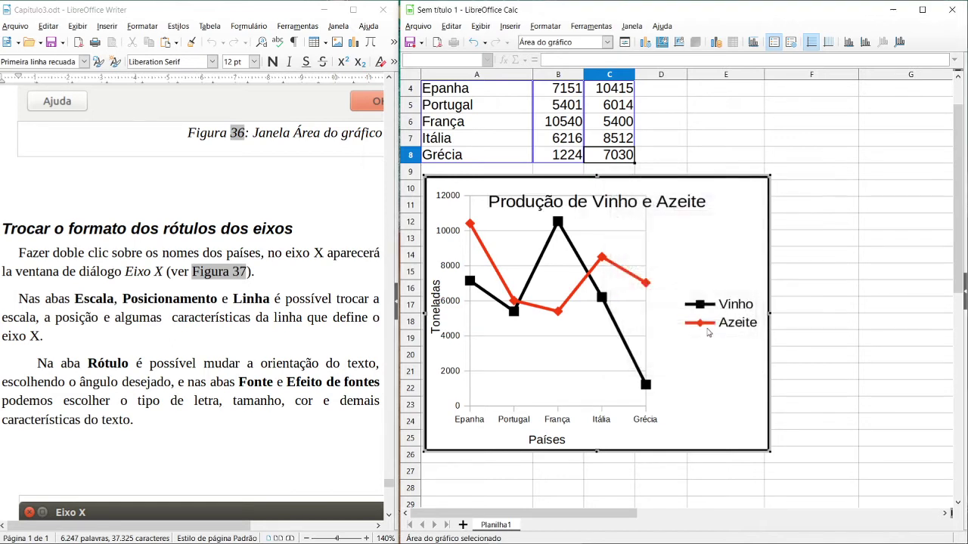
pyautogui.click(614, 202)
pyautogui.moveTo(614, 203); pyautogui.dragTo(646, 201)
# - Resize the plot area, lowering its upper edge below the title and widening it up to the legend, and leave chart editing
pyautogui.click(651, 245)
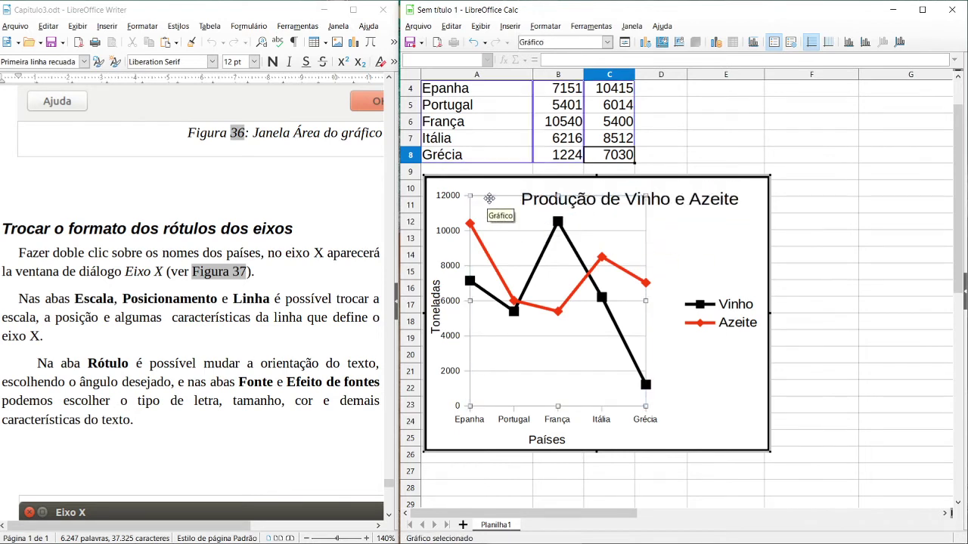
pyautogui.moveTo(469, 195); pyautogui.dragTo(474, 221)
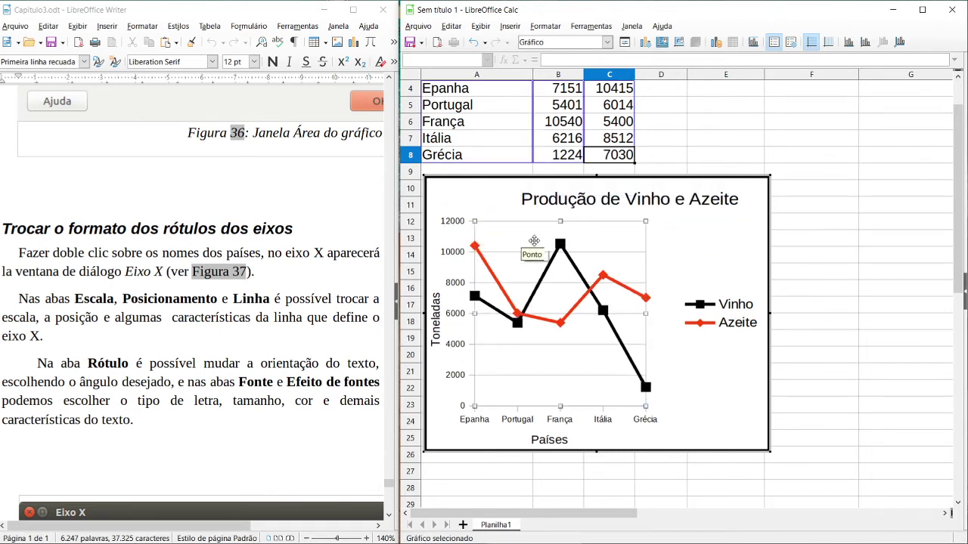
pyautogui.moveTo(646, 313); pyautogui.dragTo(685, 315)
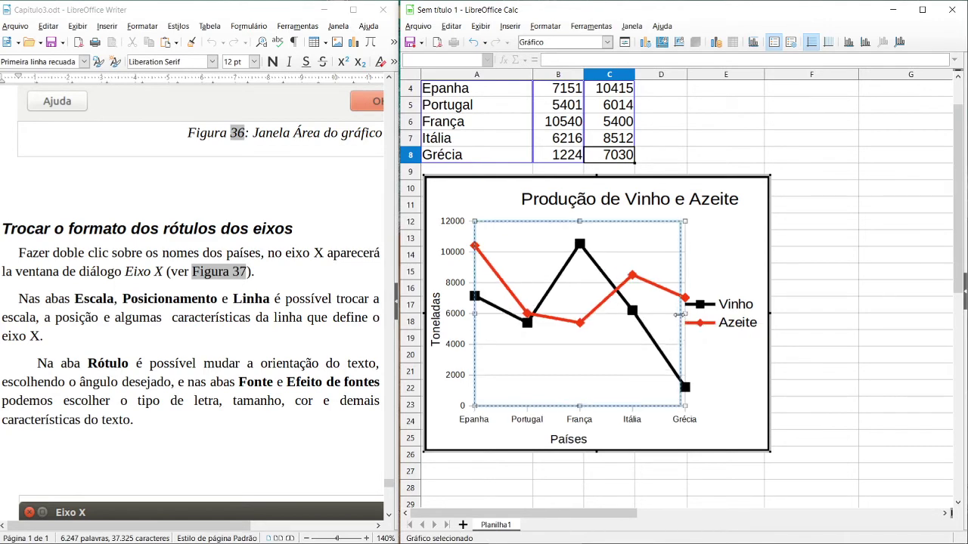
pyautogui.click(839, 312)
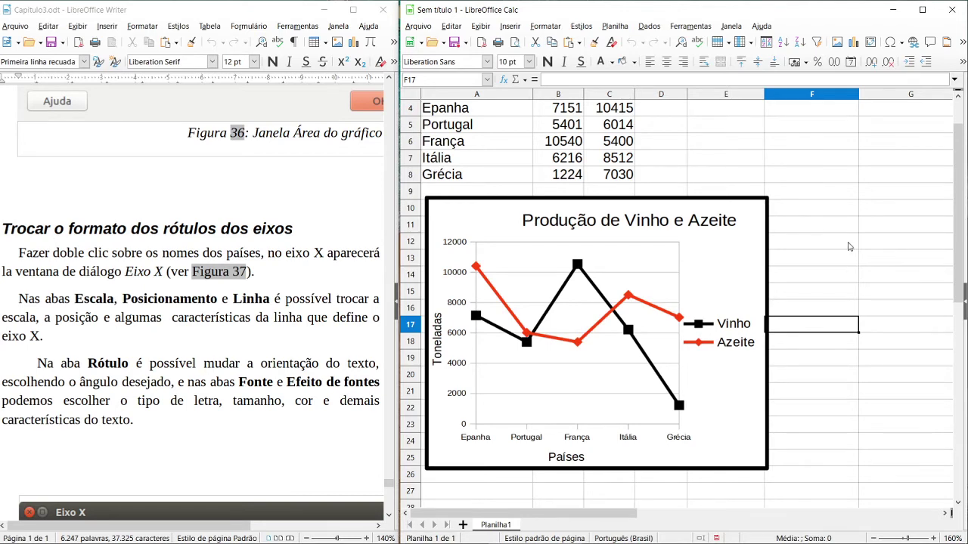
pyautogui.click(712, 255)
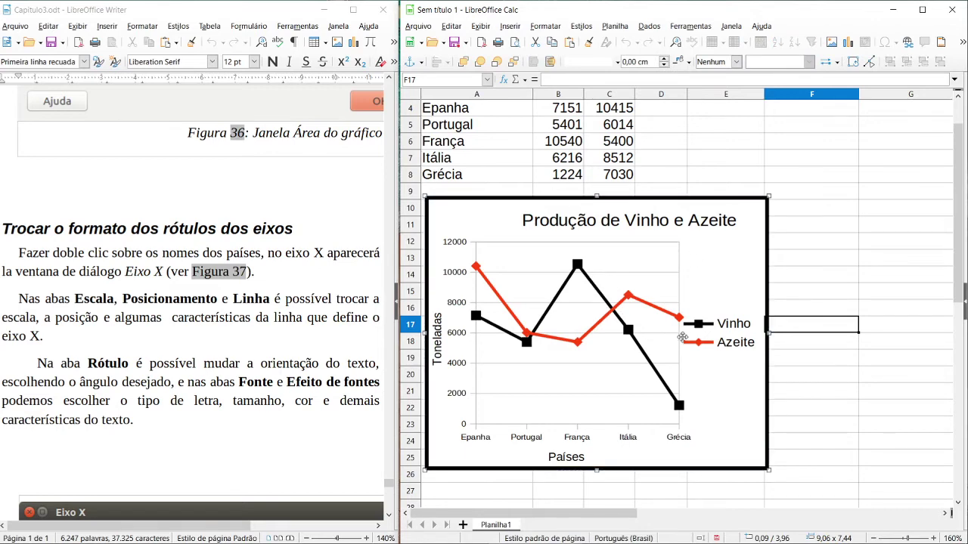
pyautogui.click(779, 231)
pyautogui.click(673, 260)
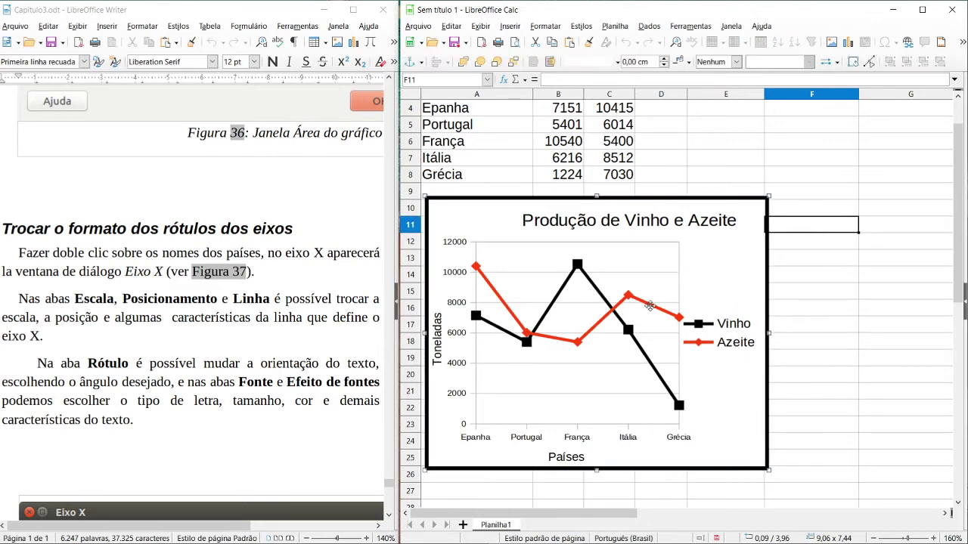
pyautogui.rightClick(696, 257)
pyautogui.click(675, 241)
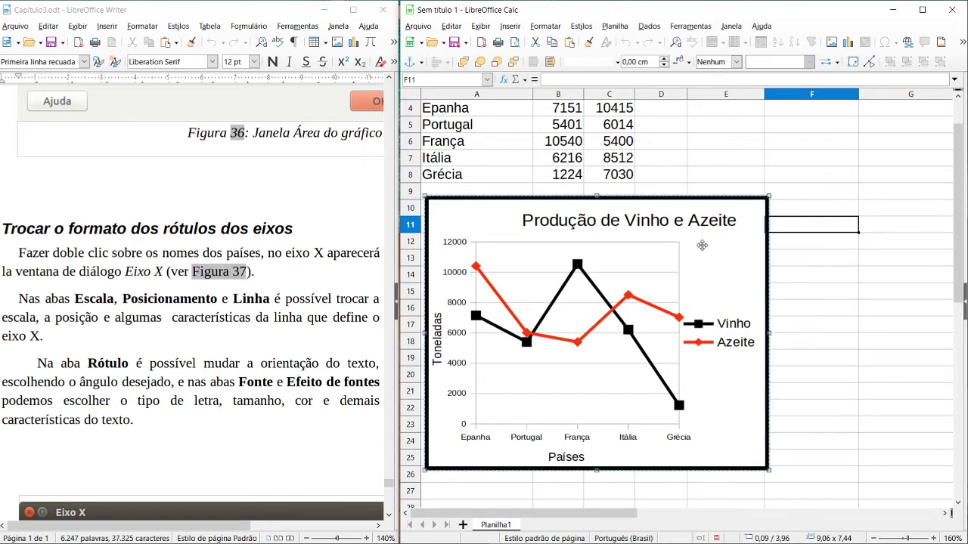
# - Reopen the chart for editing and examine its data range and data series settings without changing them
pyautogui.rightClick(704, 247)
pyautogui.click(734, 402)
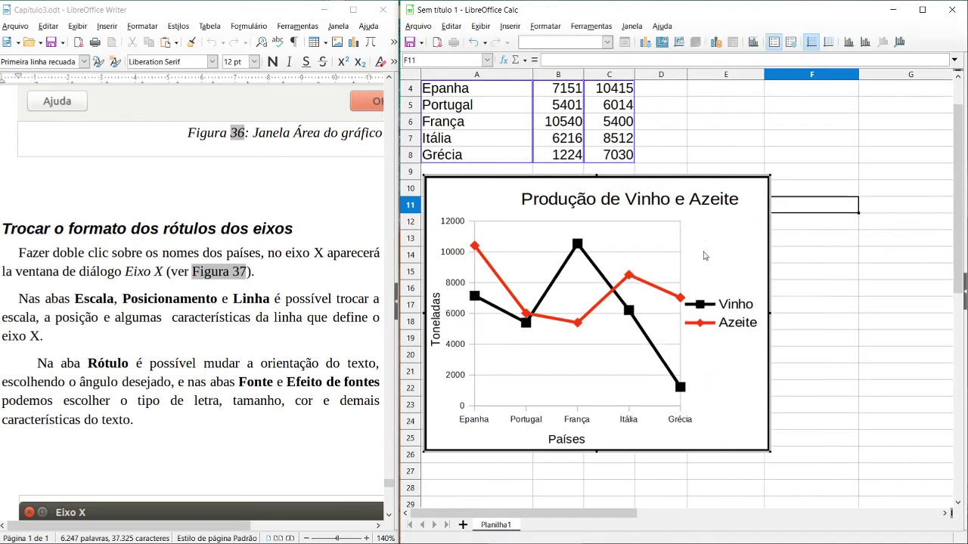
pyautogui.rightClick(705, 244)
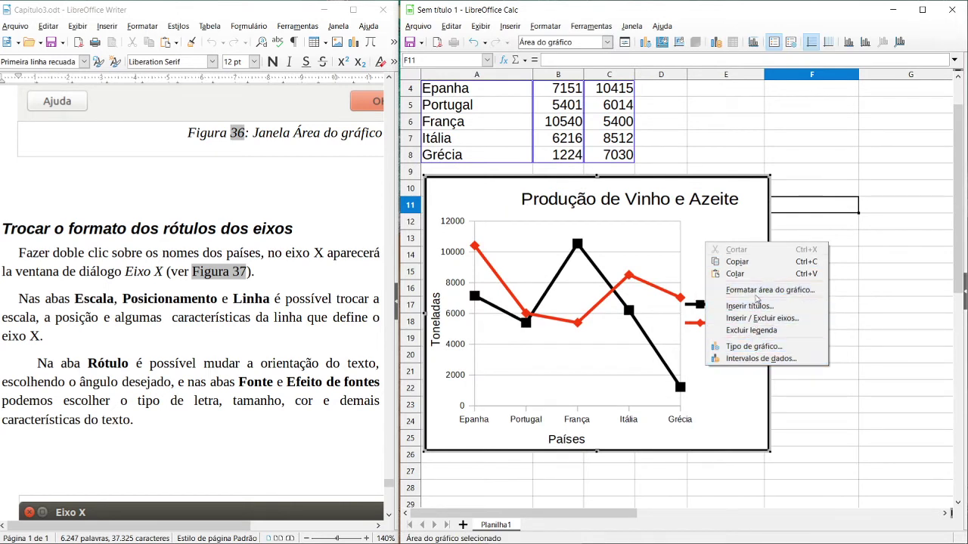
pyautogui.click(708, 227)
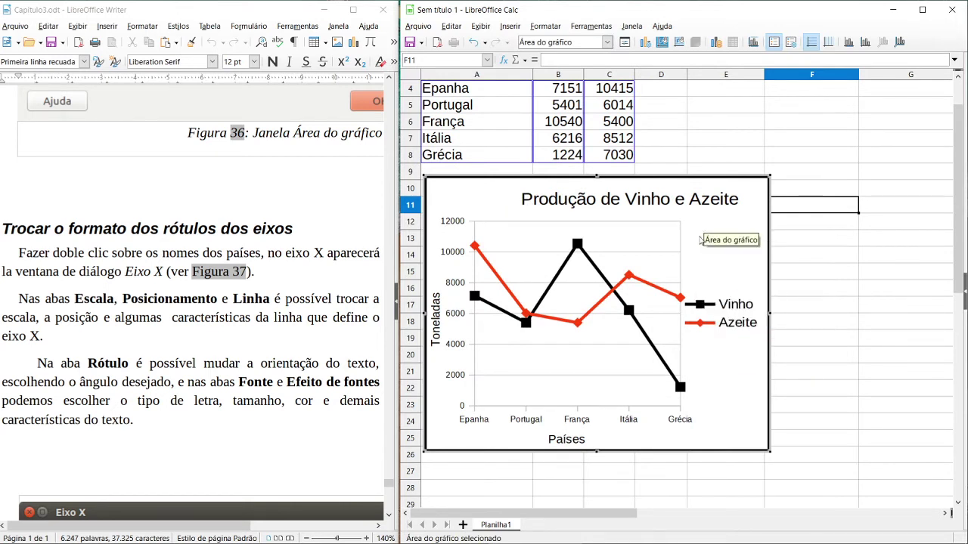
pyautogui.rightClick(702, 226)
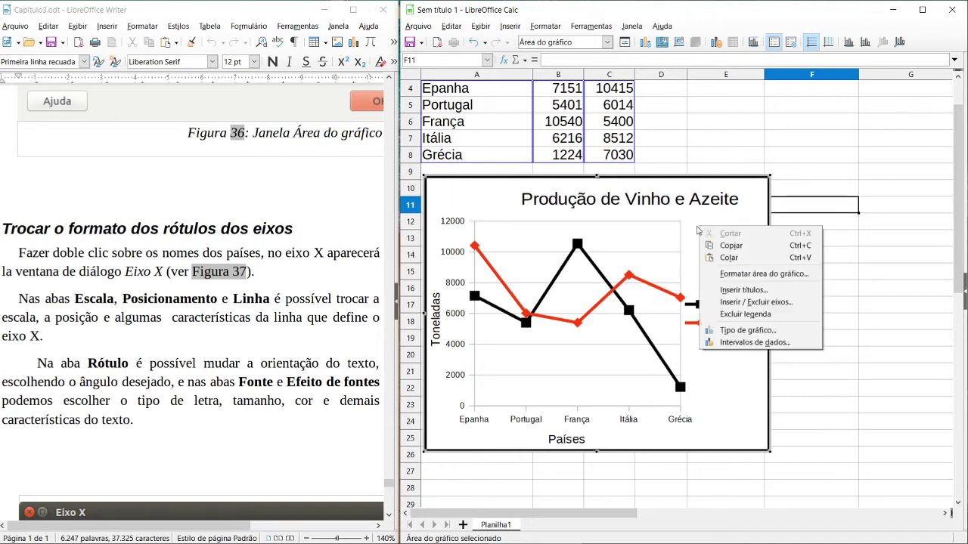
pyautogui.click(766, 345)
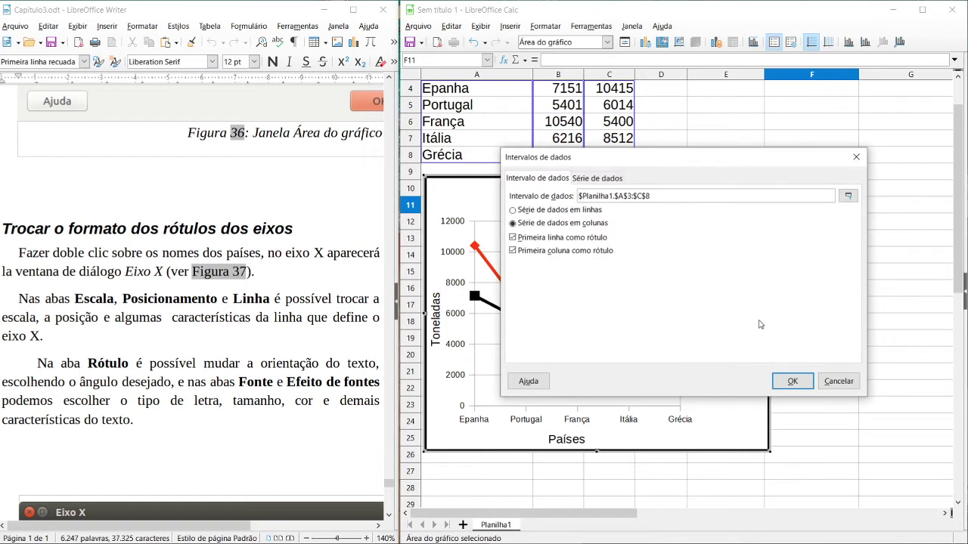
pyautogui.click(609, 181)
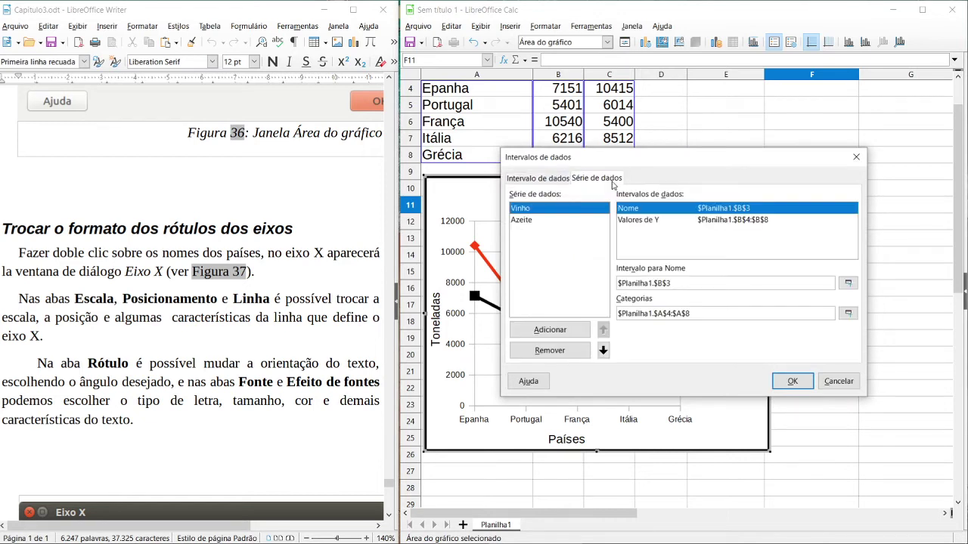
pyautogui.click(848, 384)
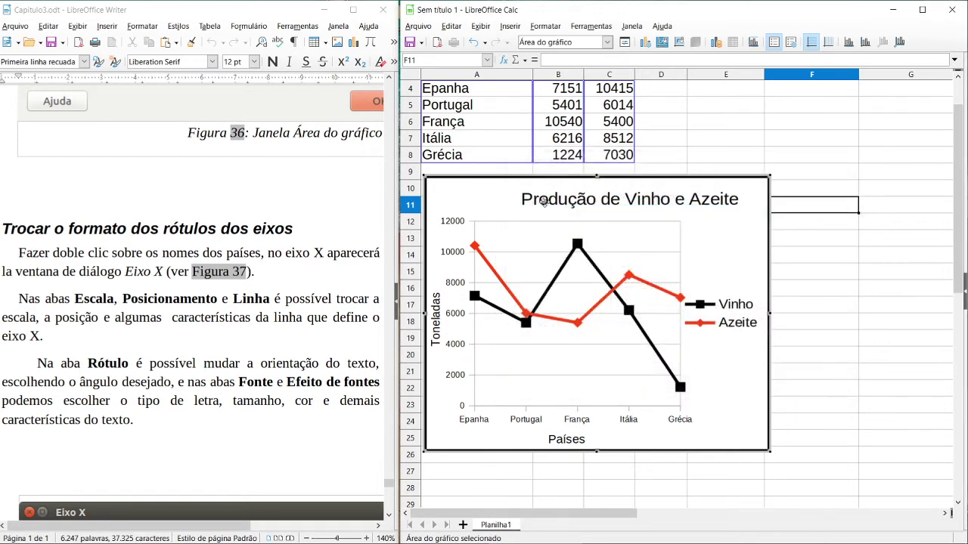
# - Leave and reopen chart editing, then look at the available chart types without changing the current one
pyautogui.click(844, 376)
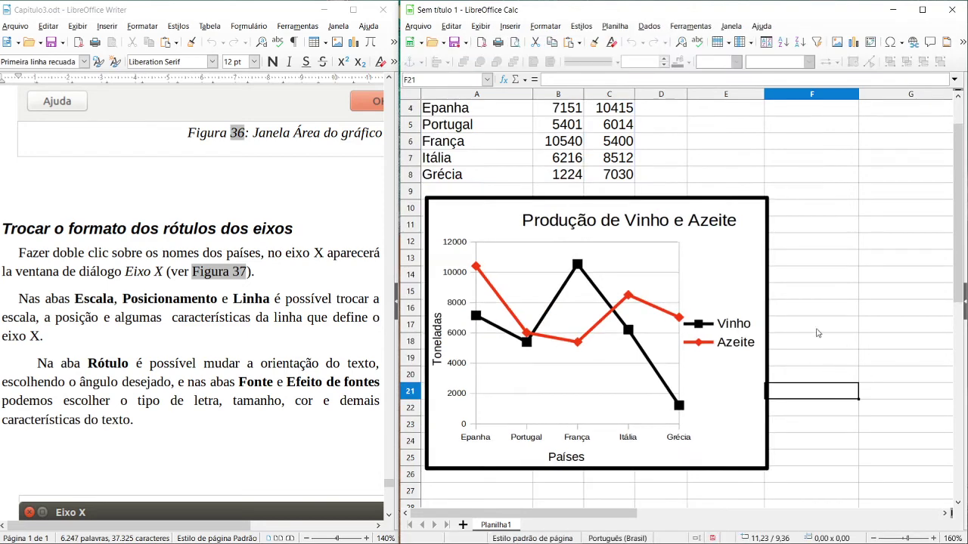
pyautogui.rightClick(753, 267)
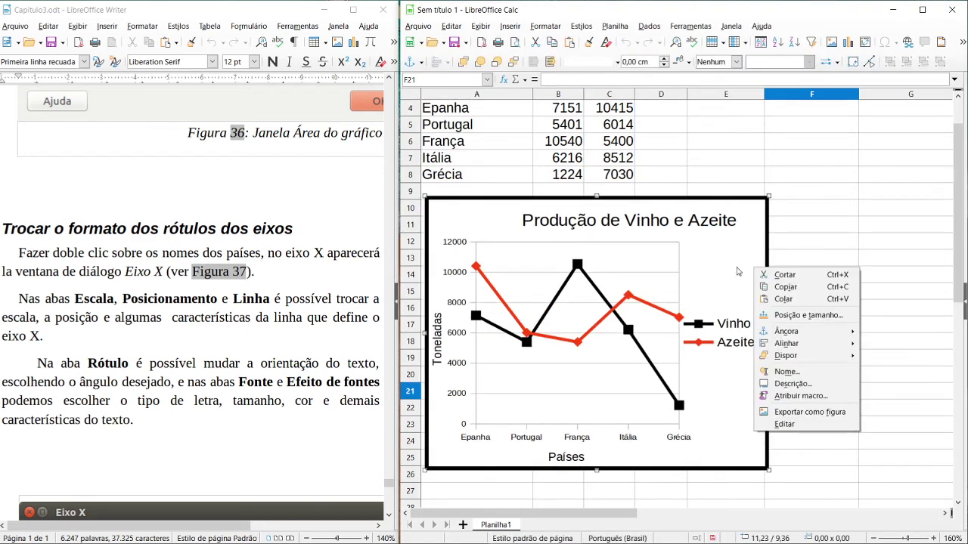
pyautogui.click(786, 424)
pyautogui.rightClick(737, 238)
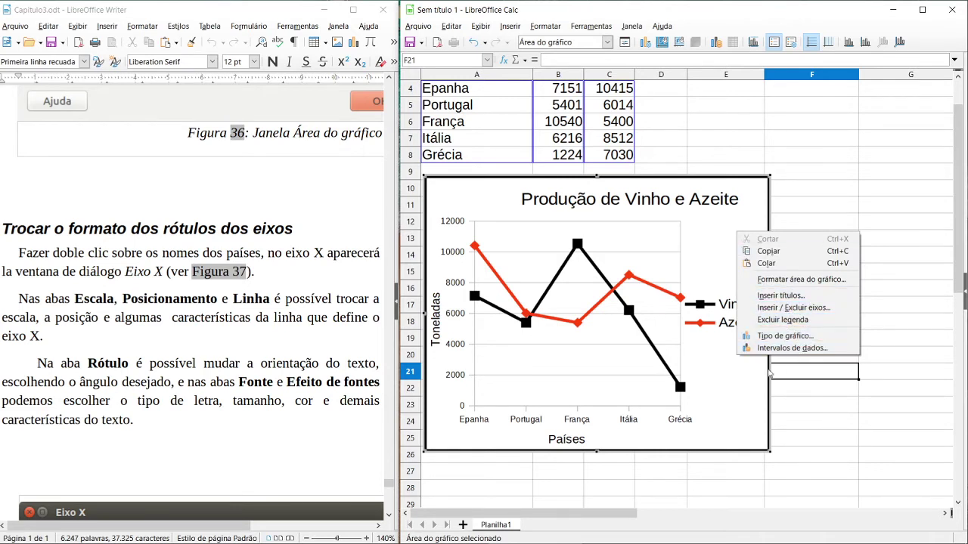
pyautogui.click(734, 406)
pyautogui.rightClick(512, 381)
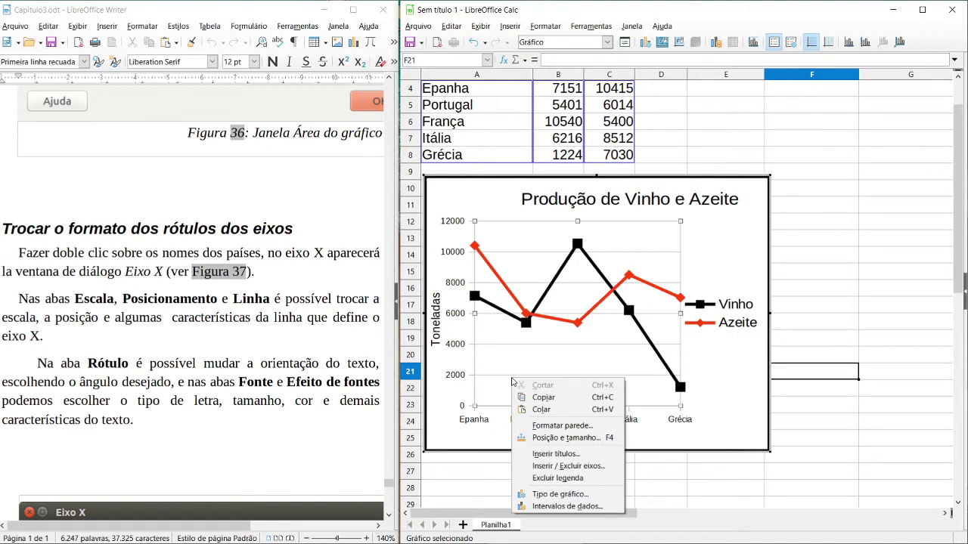
pyautogui.click(594, 495)
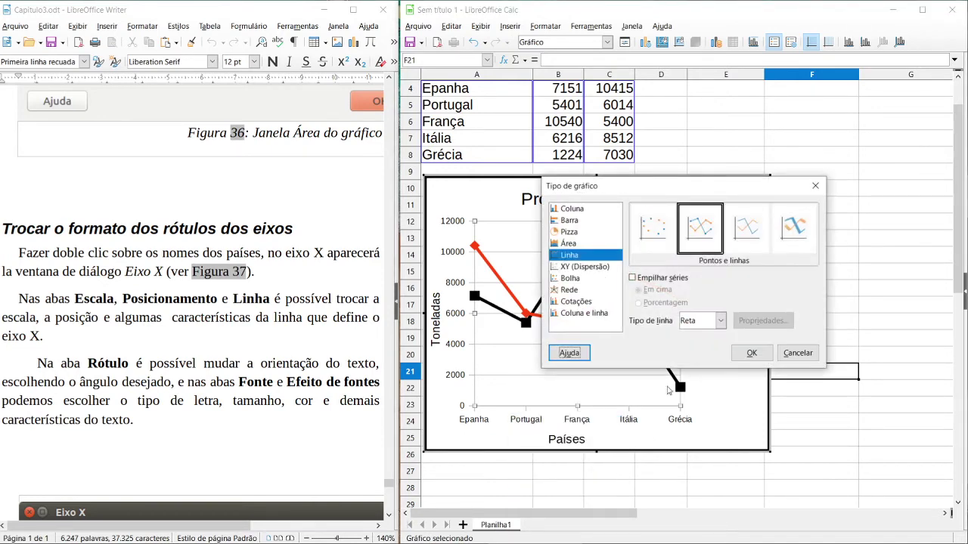
pyautogui.click(796, 354)
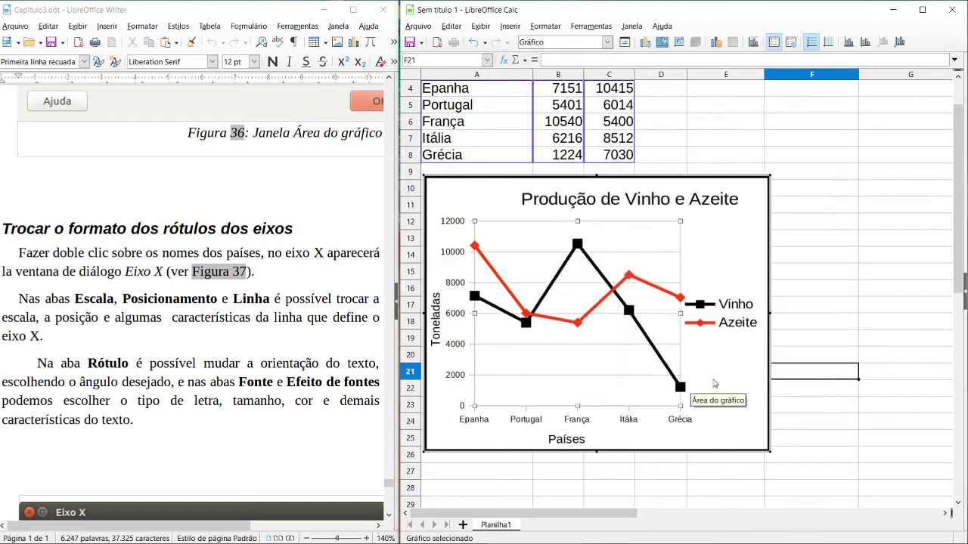
# - Open the chart's data ranges and compare the ranges assigned to the Vinho and Azeite series
pyautogui.rightClick(713, 381)
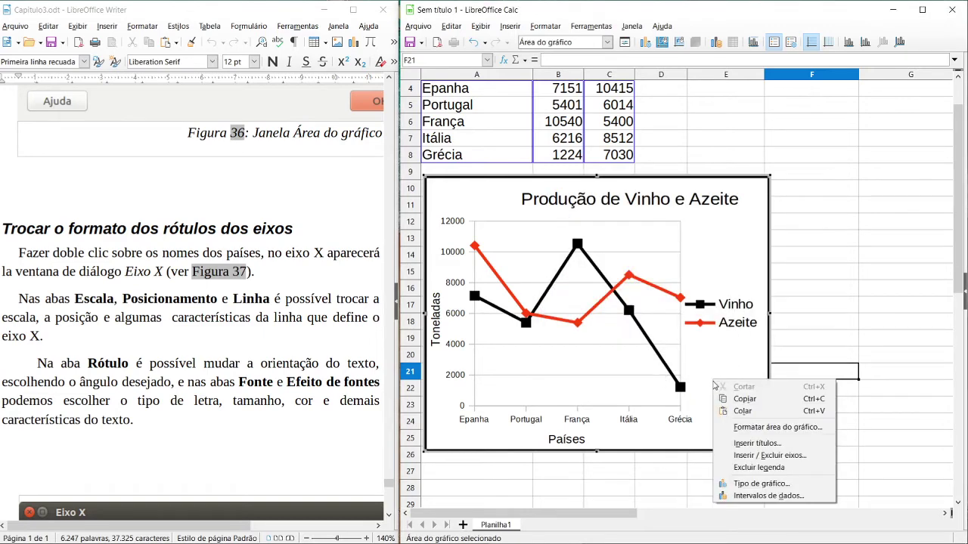
pyautogui.click(765, 496)
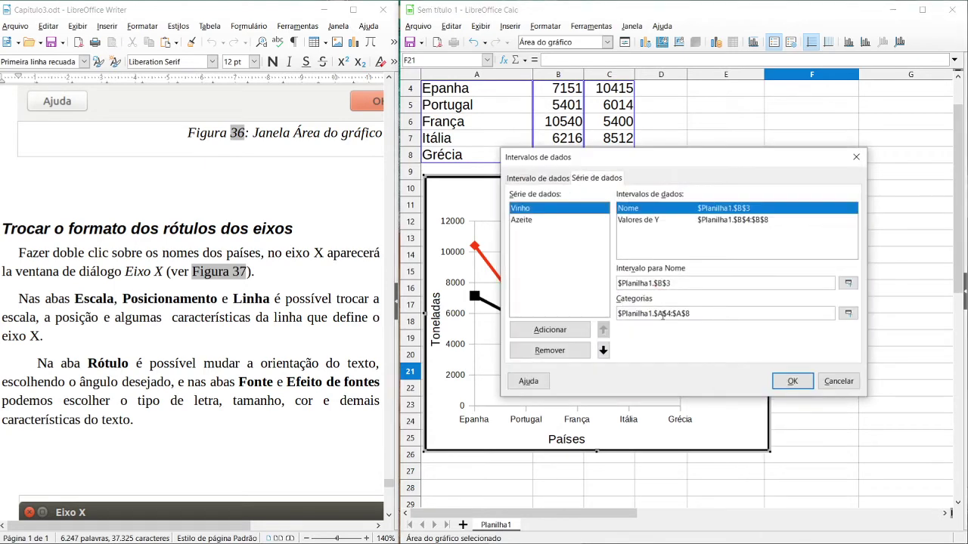
pyautogui.click(528, 220)
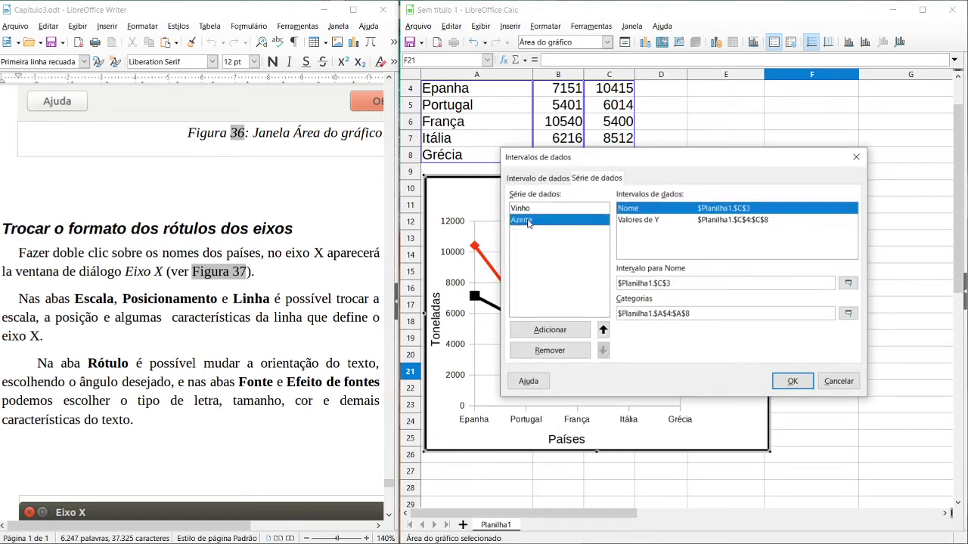
pyautogui.click(530, 209)
pyautogui.click(532, 219)
pyautogui.moveTo(580, 164); pyautogui.dragTo(613, 261)
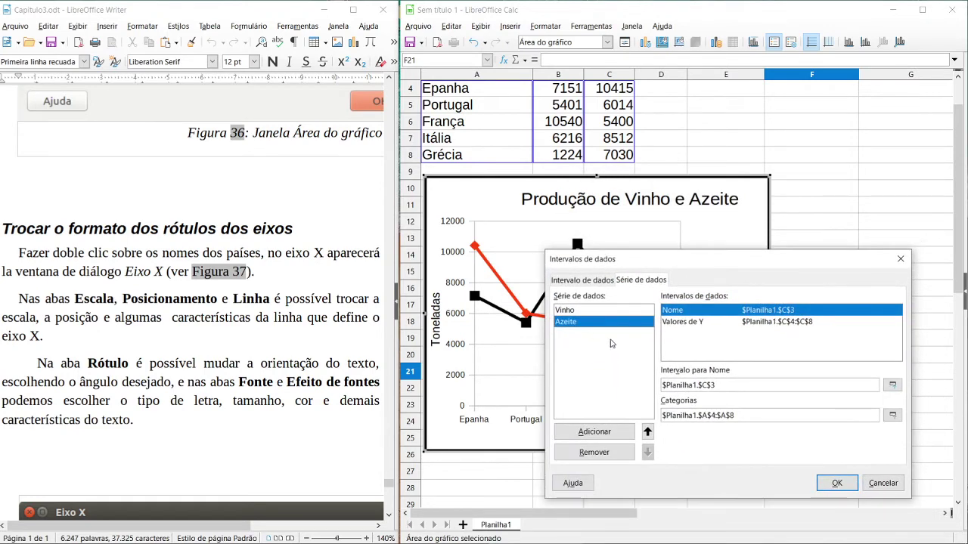
# - Remove the Vinho series from the chart's data series and apply the change
pyautogui.click(580, 310)
pyautogui.click(570, 324)
pyautogui.click(575, 312)
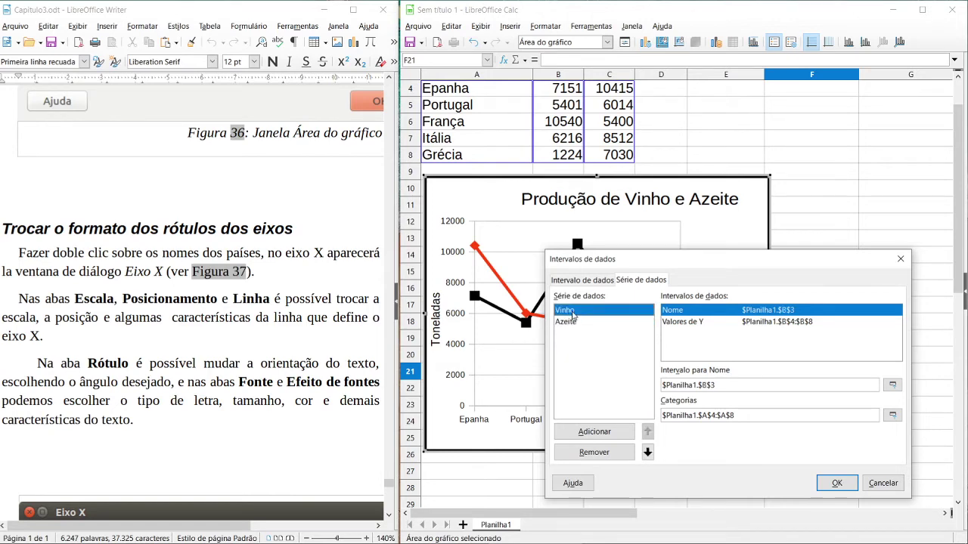
pyautogui.click(619, 452)
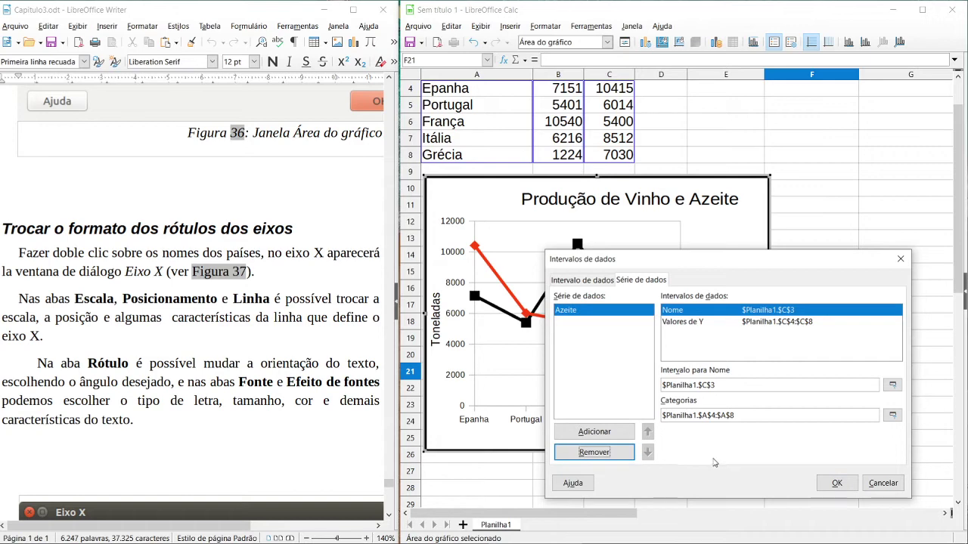
pyautogui.click(835, 484)
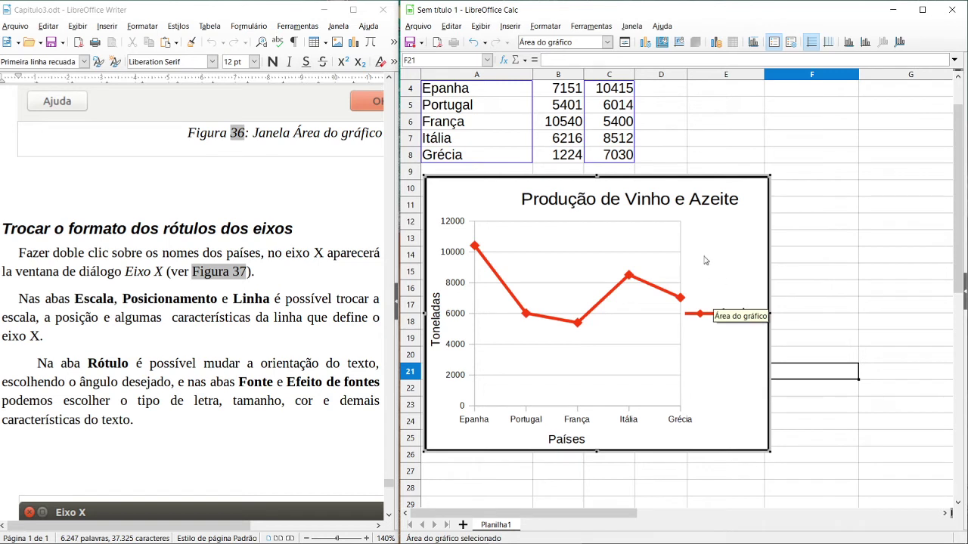
pyautogui.scroll(1, 737, 216)
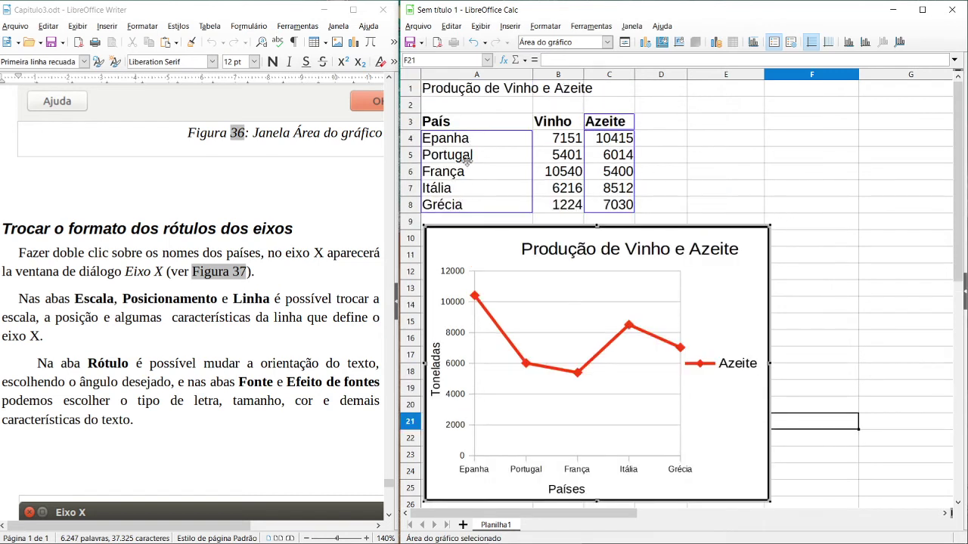
pyautogui.scroll(-1, 802, 319)
pyautogui.scroll(1, 802, 320)
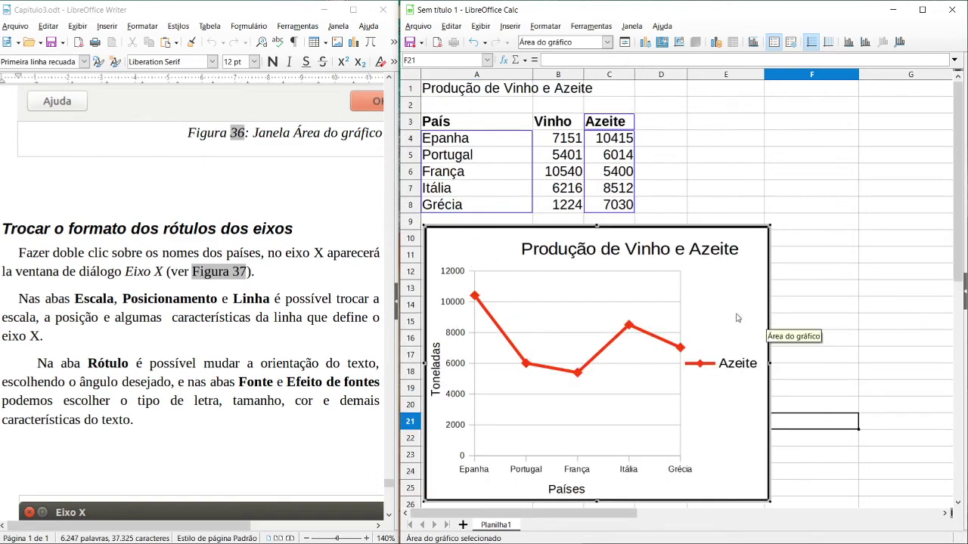
# - Find the section "Adicionar linhas de tendência" in the Writer guide and undo the removal of the Vinho series in the Calc chart
pyautogui.scroll(-1, 219, 348)
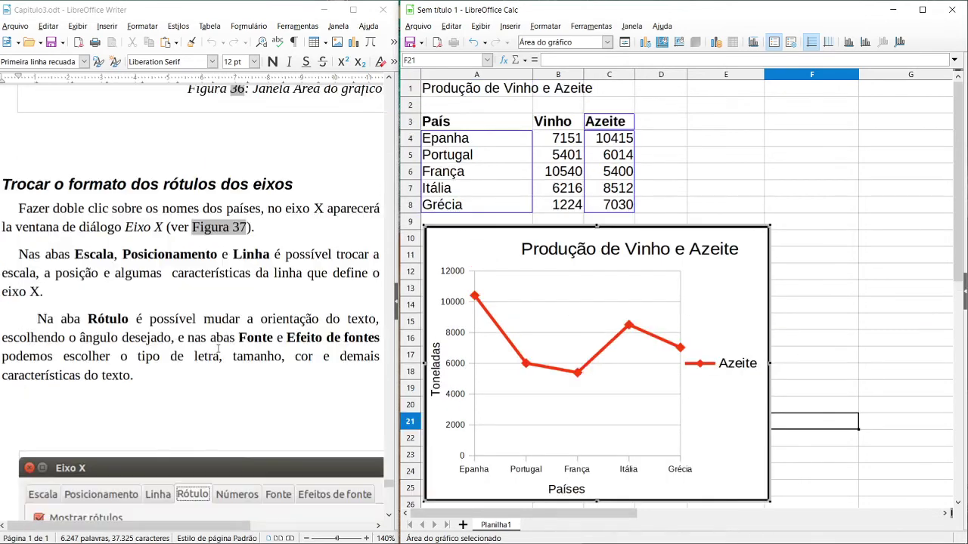
pyautogui.scroll(-2, 224, 337)
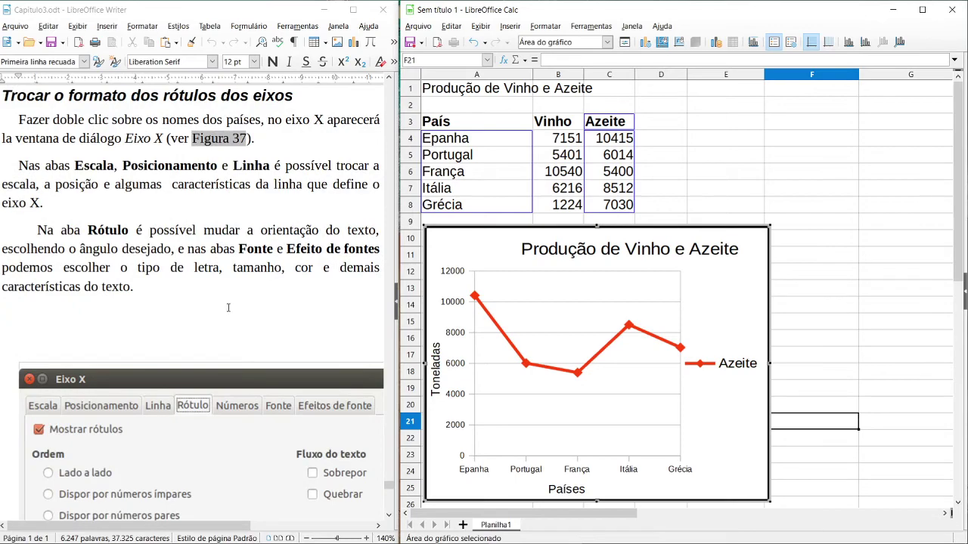
pyautogui.scroll(-11, 228, 307)
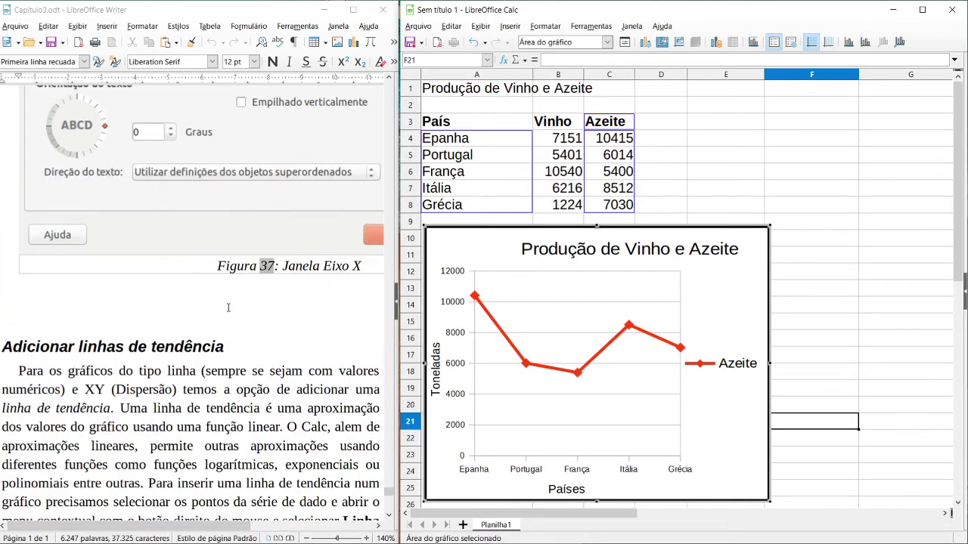
pyautogui.scroll(-2, 228, 308)
pyautogui.scroll(-2, 227, 308)
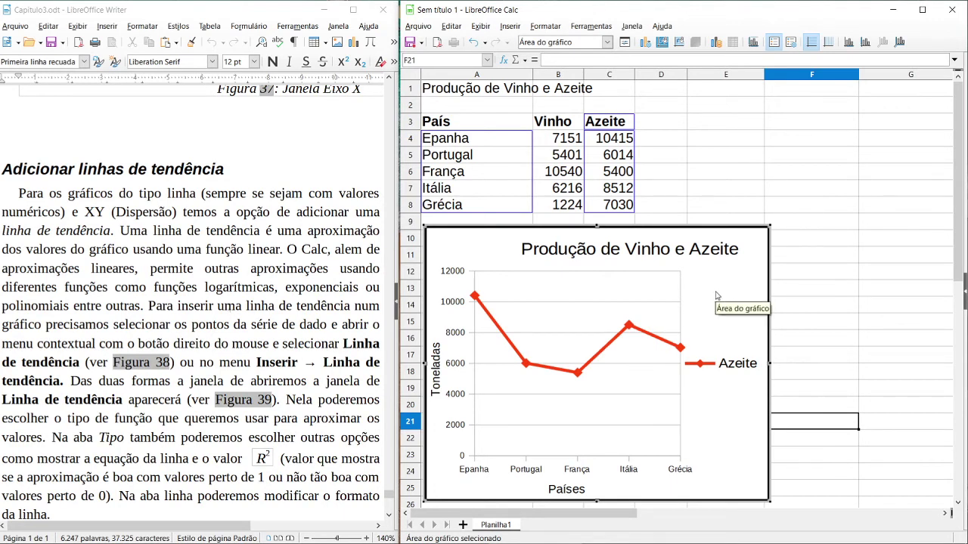
pyautogui.hotkey('ctrl', 'z')
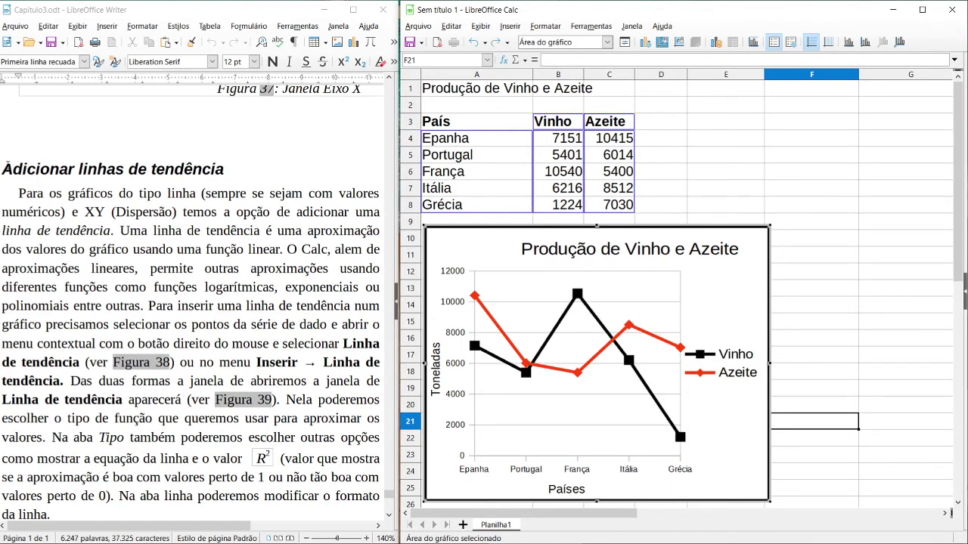
# - Read the Writer guide's section on trend lines, covering the function types and how to insert one in a chart
pyautogui.moveTo(4, 168); pyautogui.dragTo(224, 169)
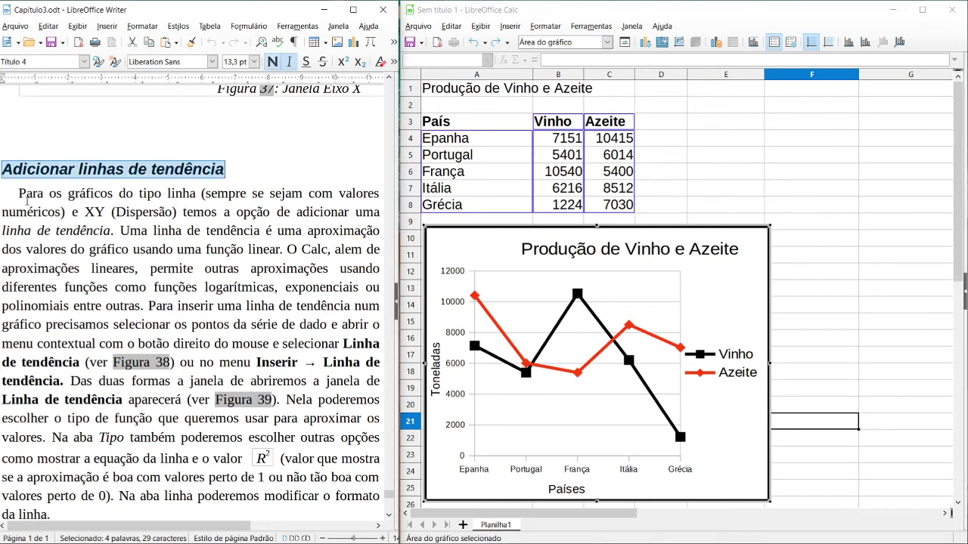
pyautogui.moveTo(21, 193); pyautogui.dragTo(286, 252)
pyautogui.click(305, 287)
pyautogui.scroll(-1, 312, 285)
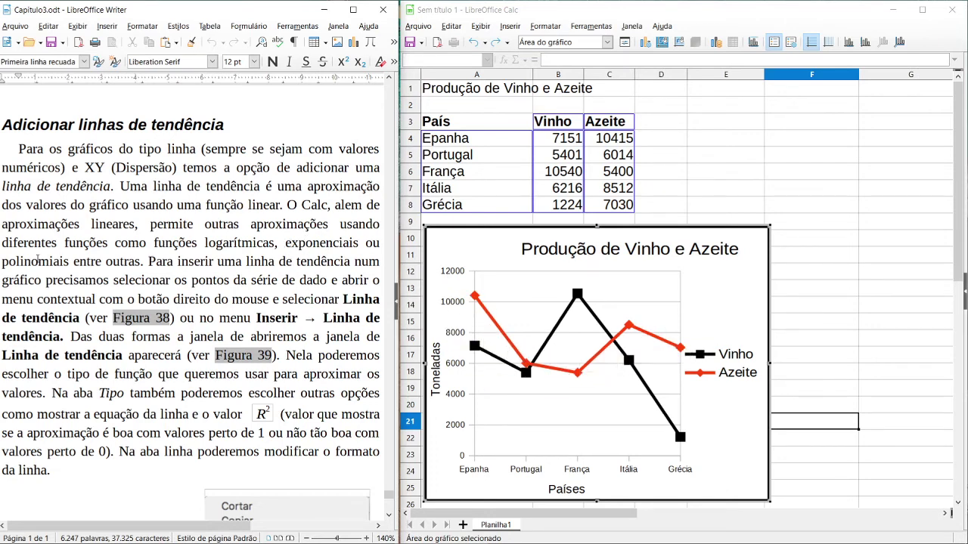
pyautogui.moveTo(144, 262); pyautogui.dragTo(368, 280)
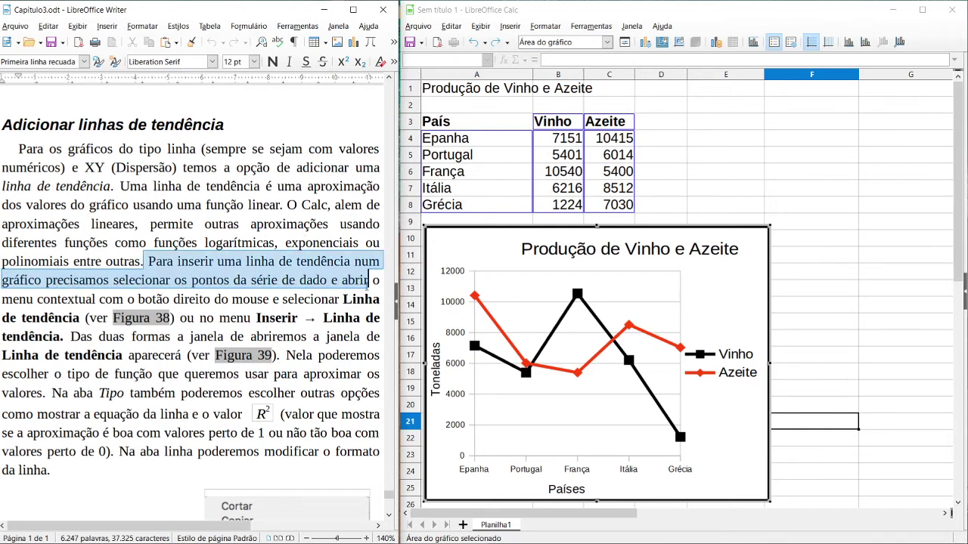
# - In the Calc chart, insert a trend line for the Azeite series with the Linear regression type
pyautogui.click(602, 353)
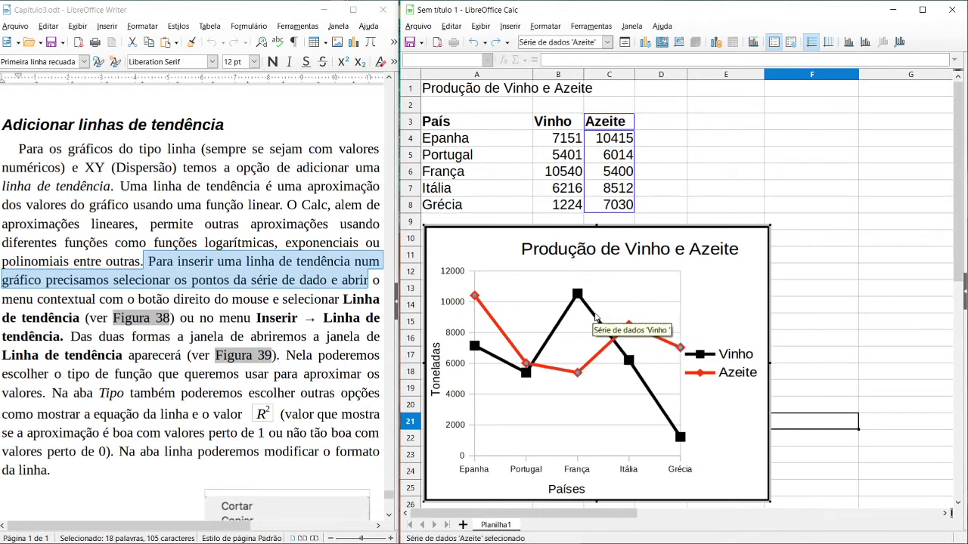
pyautogui.rightClick(598, 360)
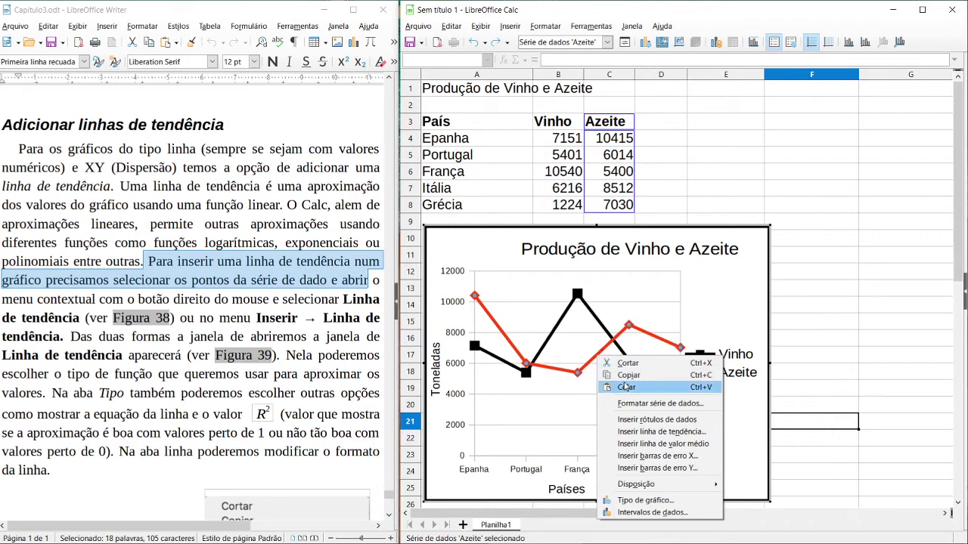
pyautogui.click(675, 435)
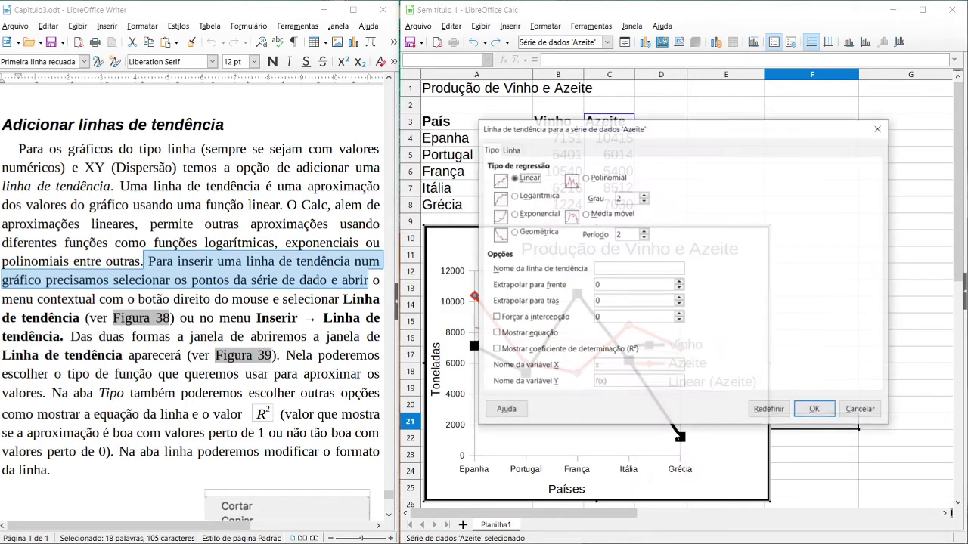
pyautogui.moveTo(618, 130); pyautogui.dragTo(159, 189)
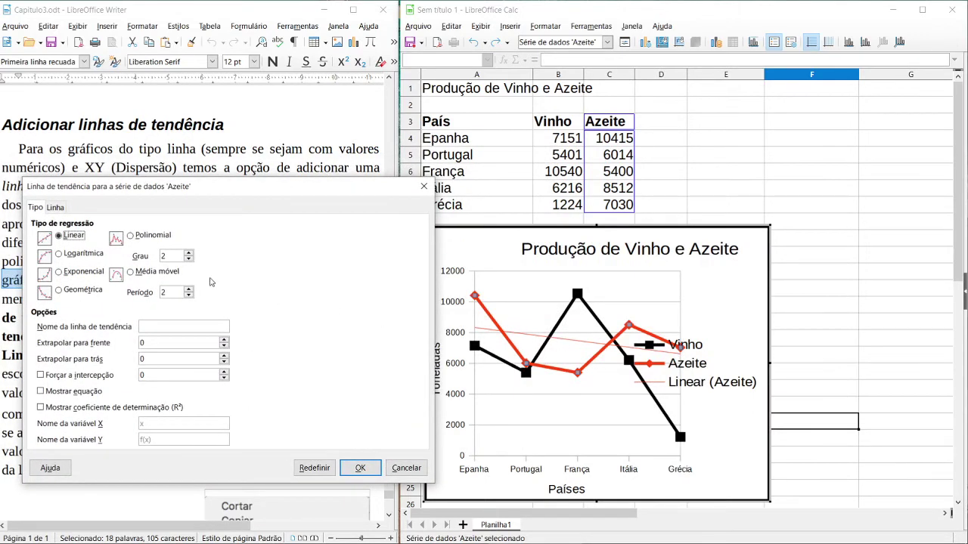
pyautogui.click(59, 254)
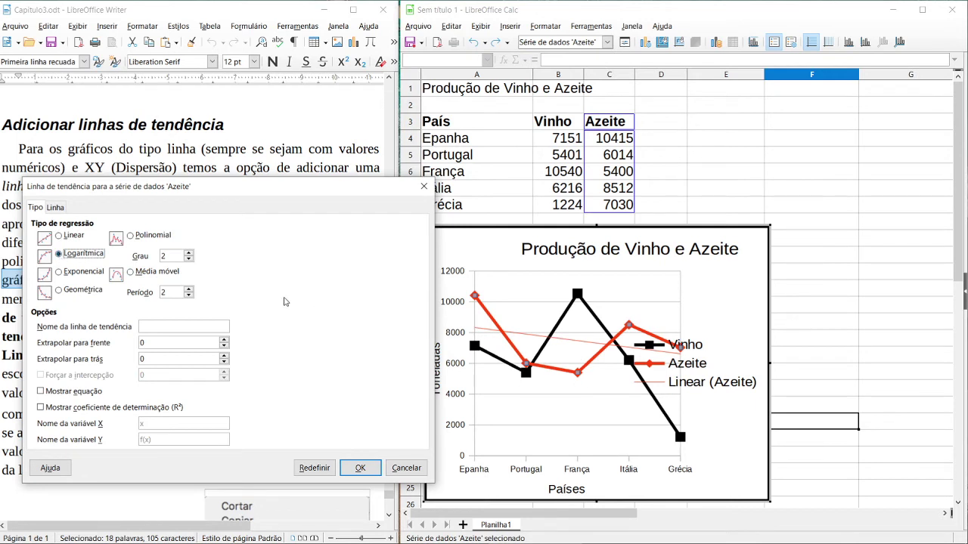
pyautogui.click(189, 255)
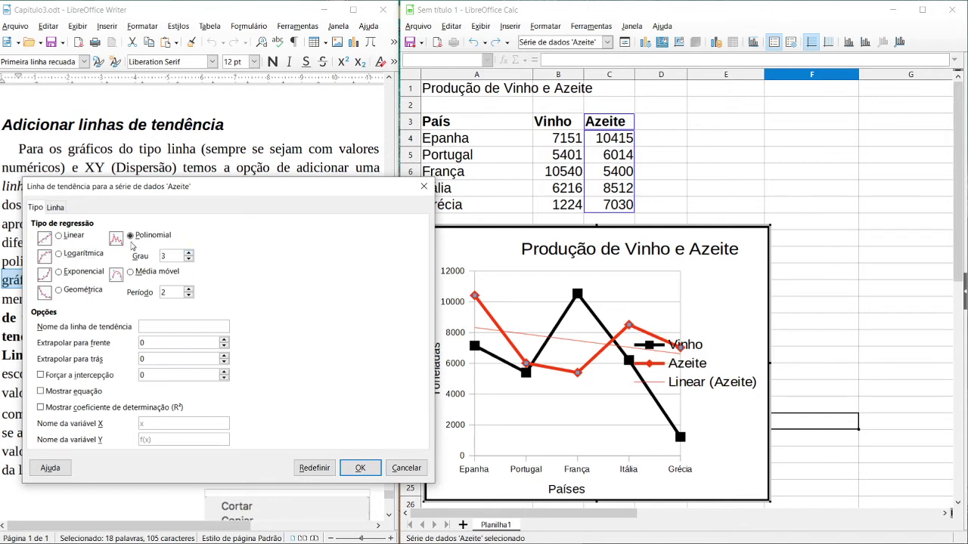
pyautogui.click(59, 237)
pyautogui.click(60, 255)
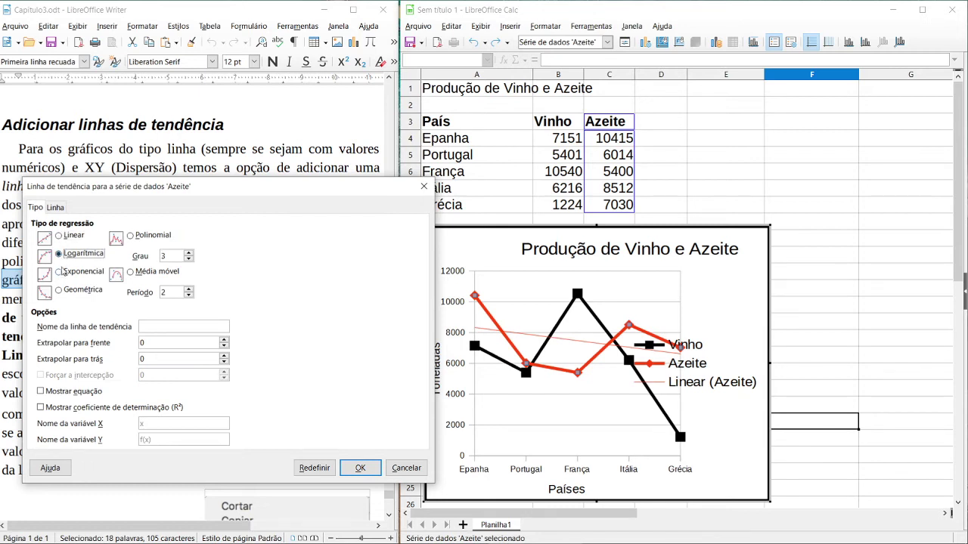
pyautogui.click(59, 236)
pyautogui.click(369, 466)
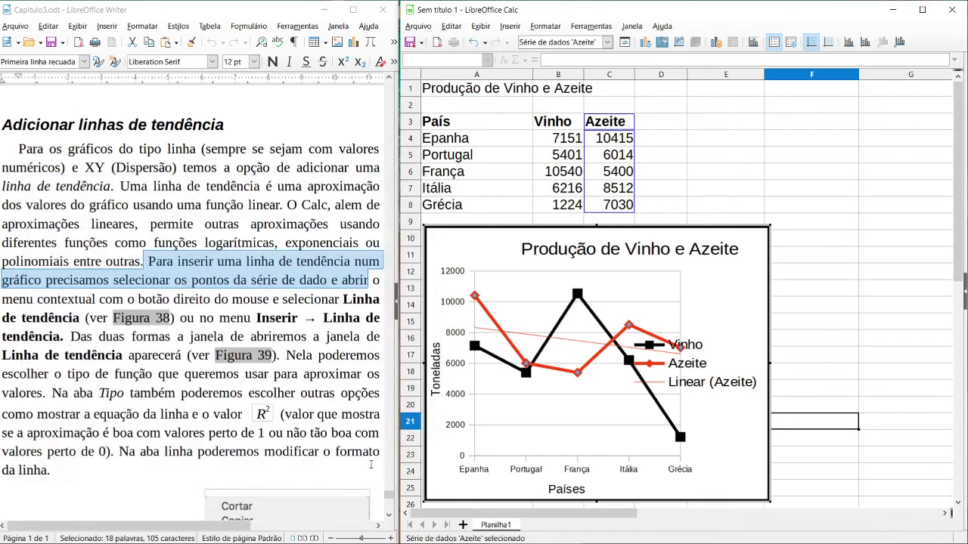
# - Insert a second trend line for the Azeite series in the chart, using the Logarítmica regression type
pyautogui.rightClick(598, 355)
pyautogui.press('Escape')
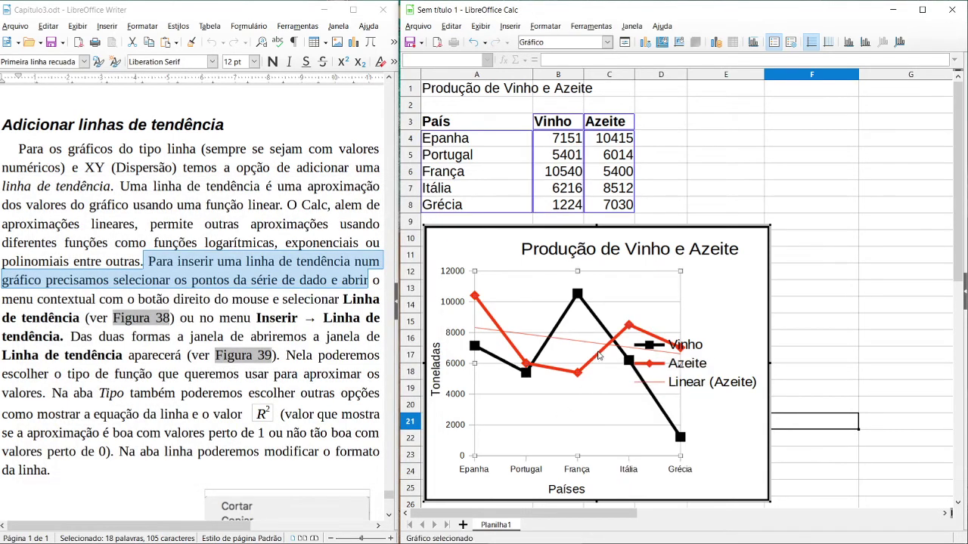
pyautogui.click(598, 356)
pyautogui.rightClick(597, 356)
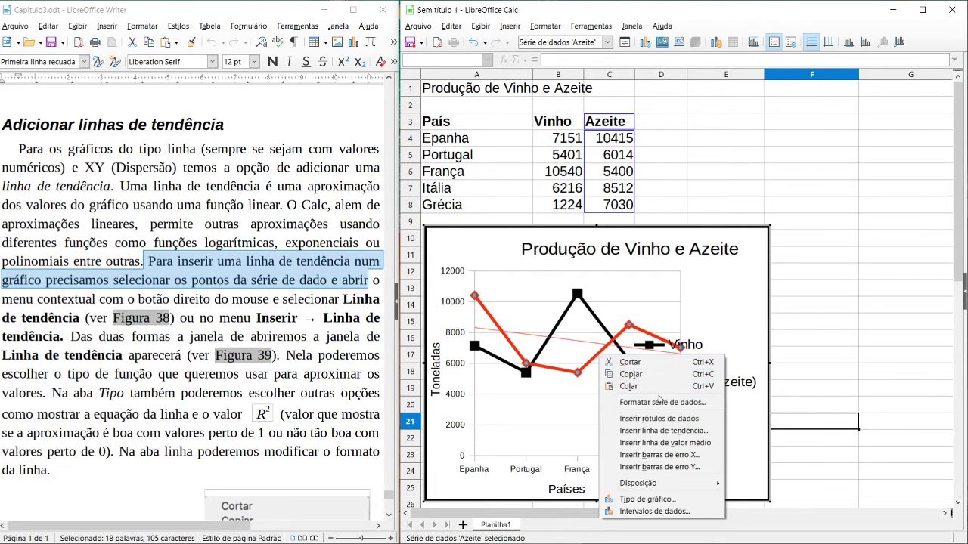
pyautogui.click(664, 431)
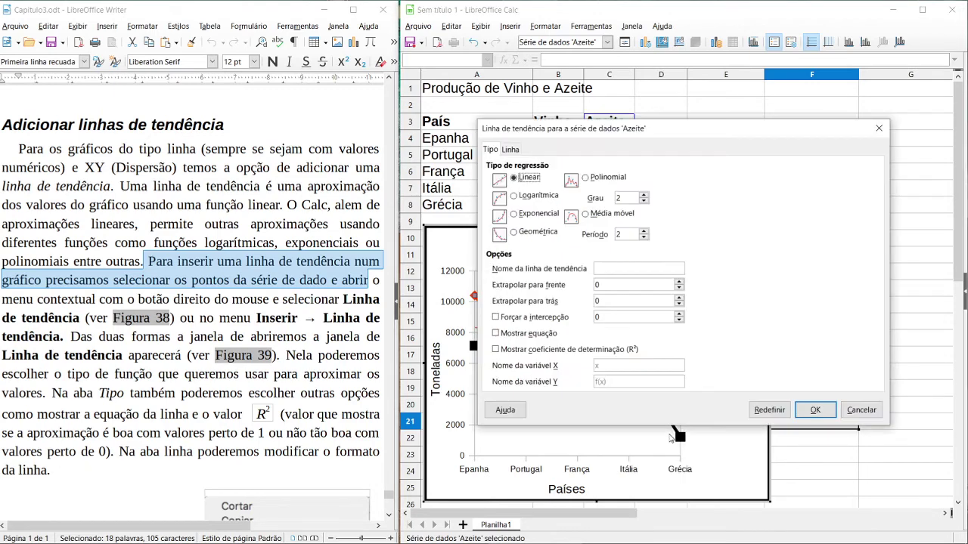
pyautogui.click(514, 196)
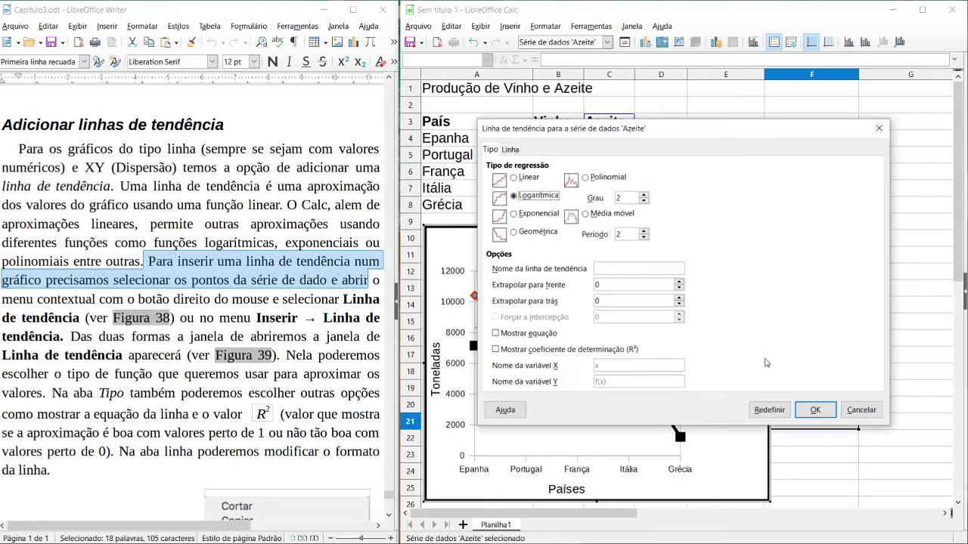
pyautogui.click(815, 410)
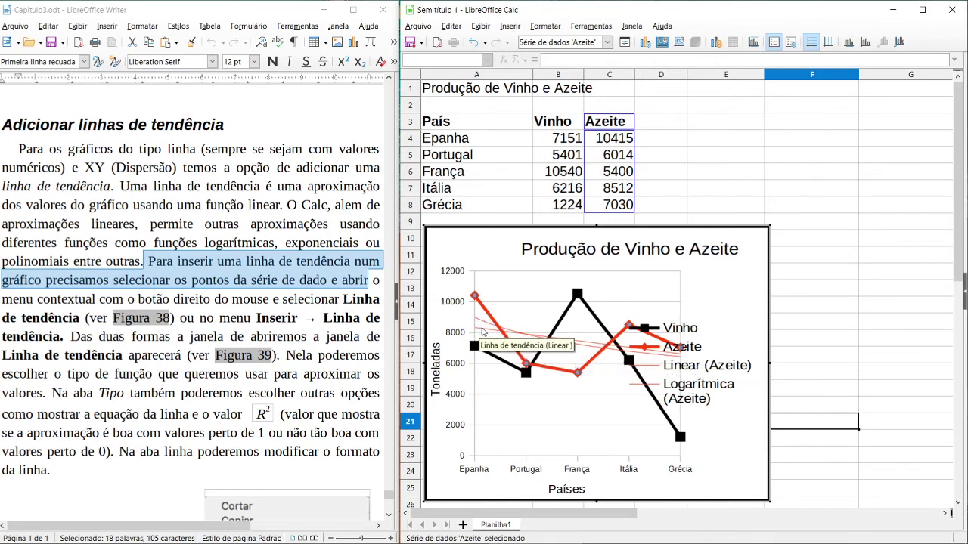
pyautogui.rightClick(508, 339)
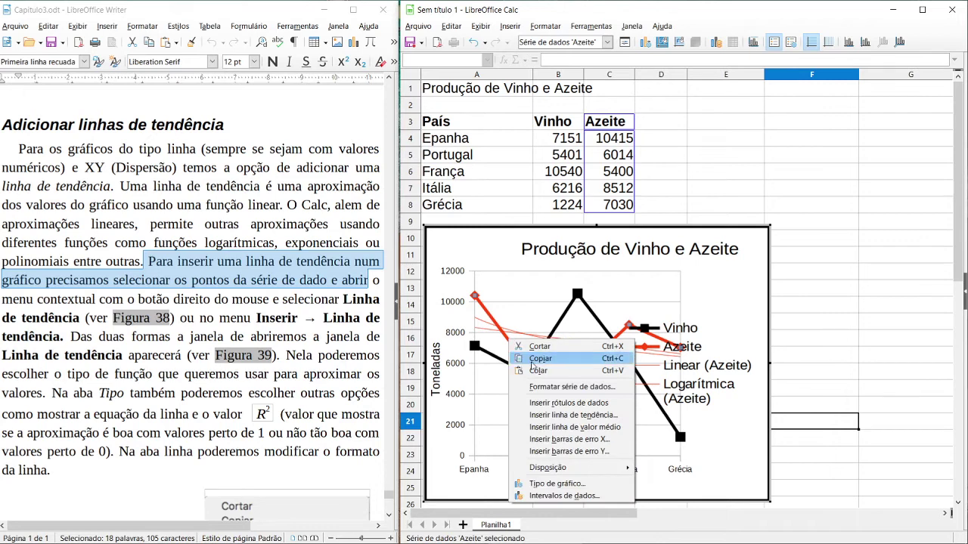
pyautogui.click(473, 324)
pyautogui.click(482, 328)
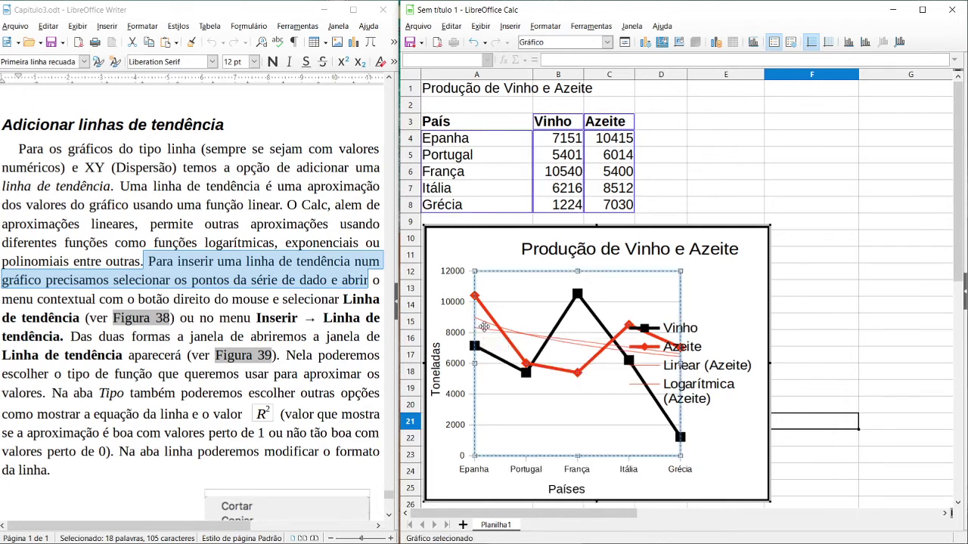
pyautogui.doubleClick(484, 327)
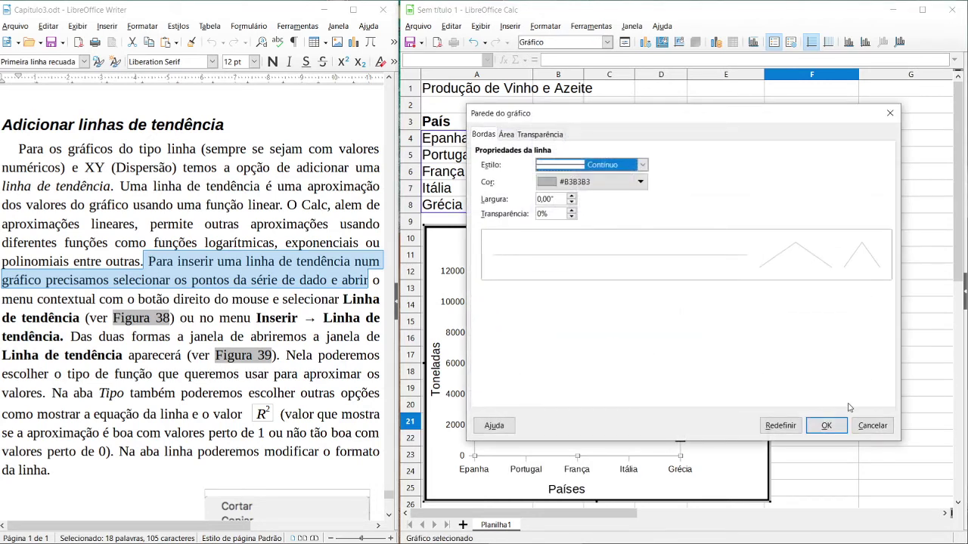
pyautogui.click(505, 135)
pyautogui.click(540, 134)
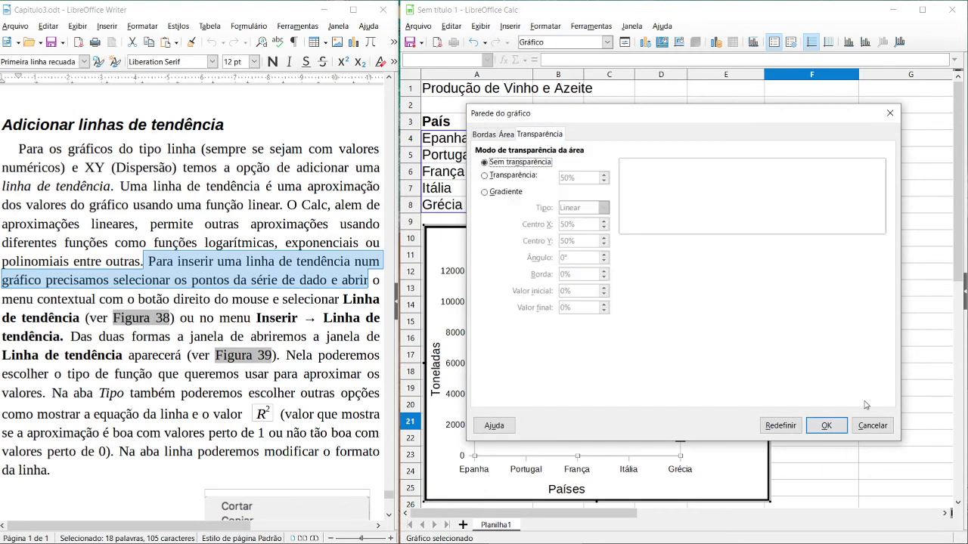
pyautogui.click(868, 427)
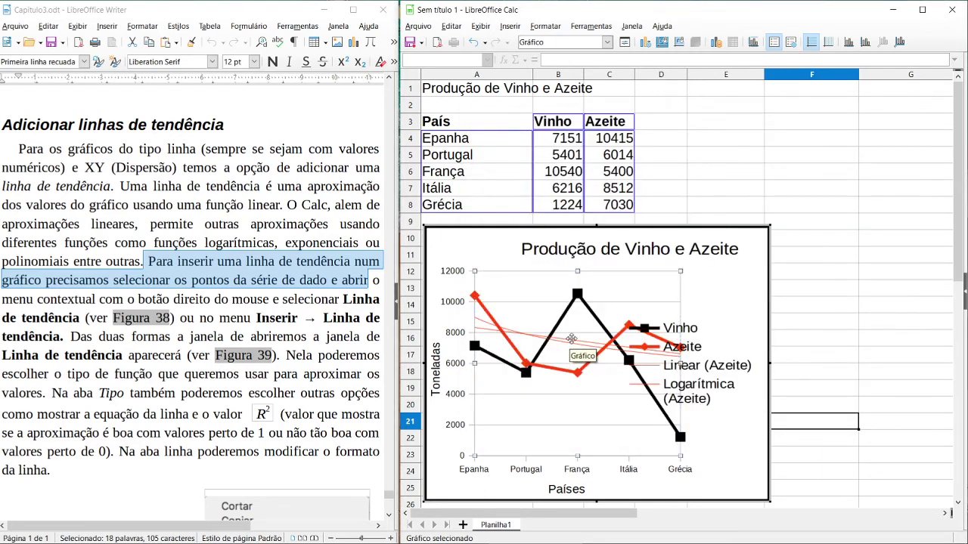
# - Insert another trend line for the Azeite series, using the Média móvel type with a period of 2
pyautogui.click(565, 371)
pyautogui.rightClick(565, 371)
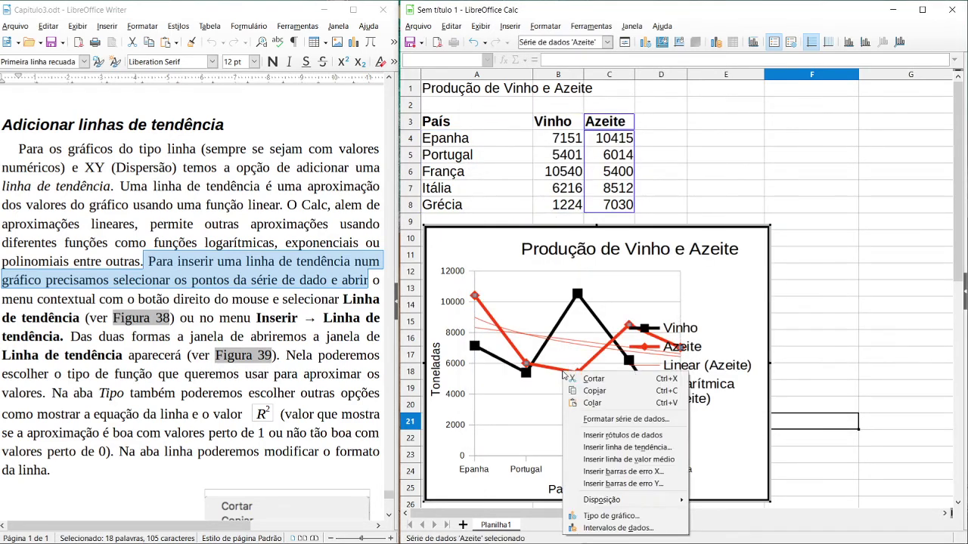
pyautogui.click(644, 448)
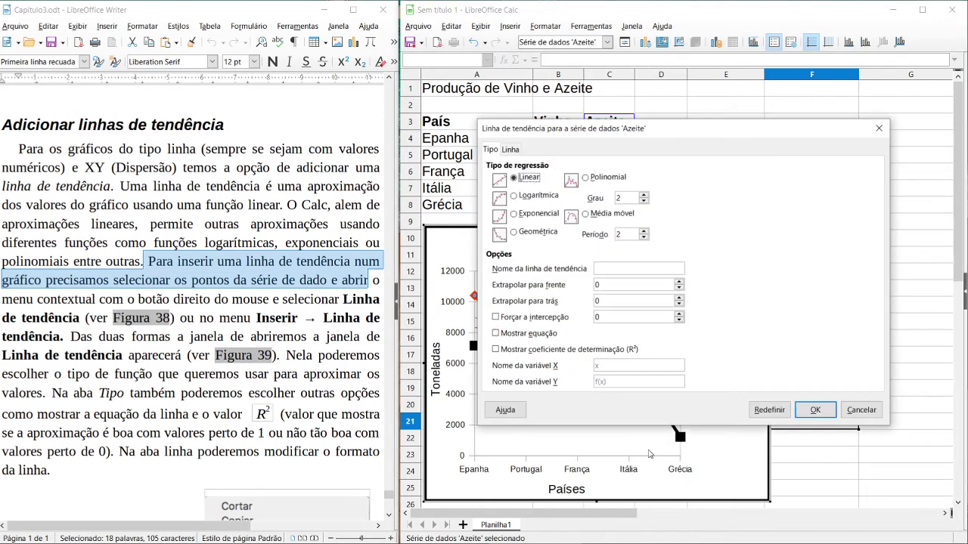
pyautogui.moveTo(568, 135); pyautogui.dragTo(512, 133)
pyautogui.click(455, 149)
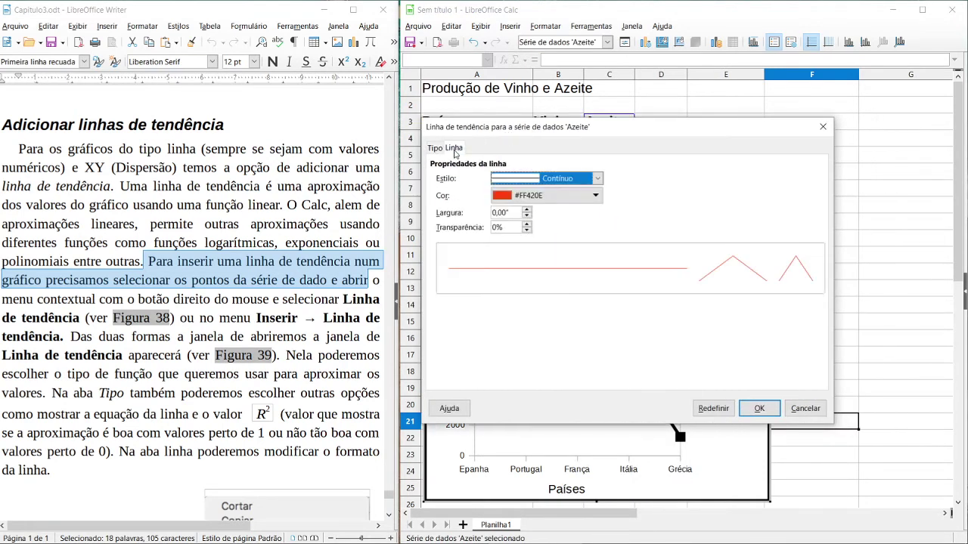
pyautogui.click(434, 148)
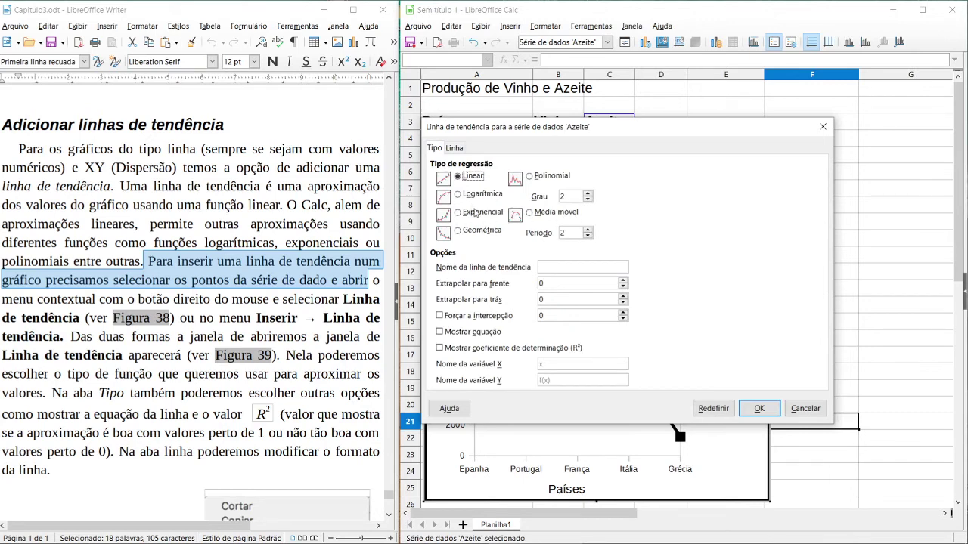
pyautogui.click(528, 214)
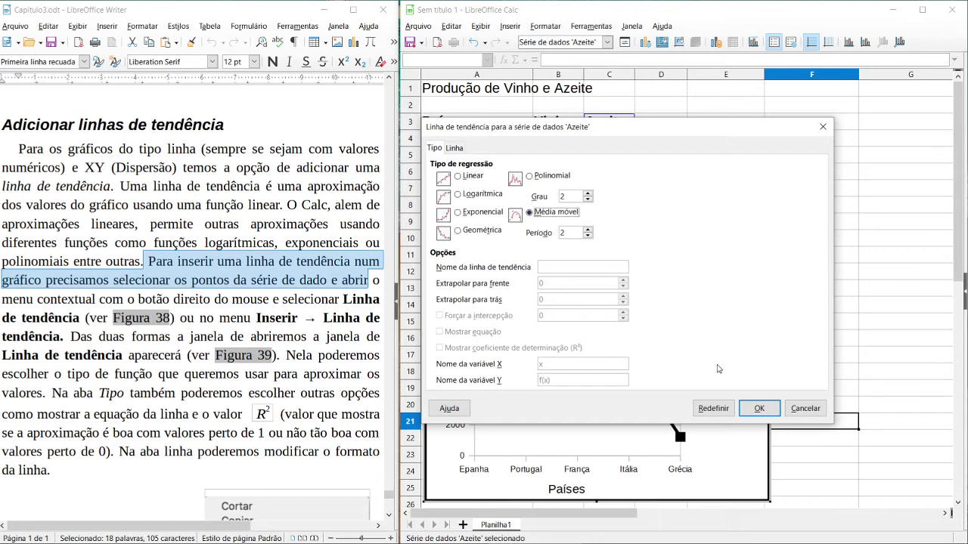
pyautogui.click(759, 408)
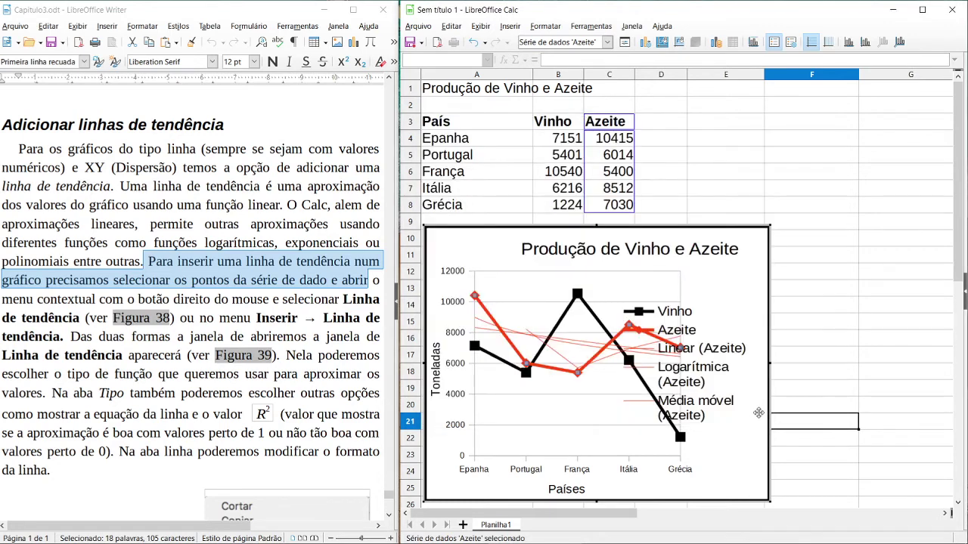
# - Delete the moving average, logarithmic and linear trend lines of the Azeite series from the chart
pyautogui.click(553, 349)
pyautogui.press('Delete')
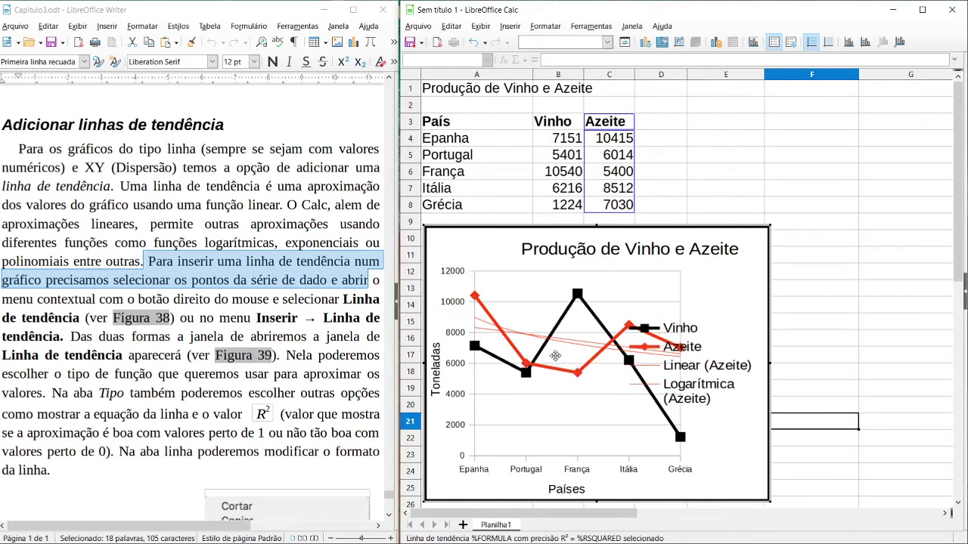
pyautogui.click(561, 350)
pyautogui.press('Delete')
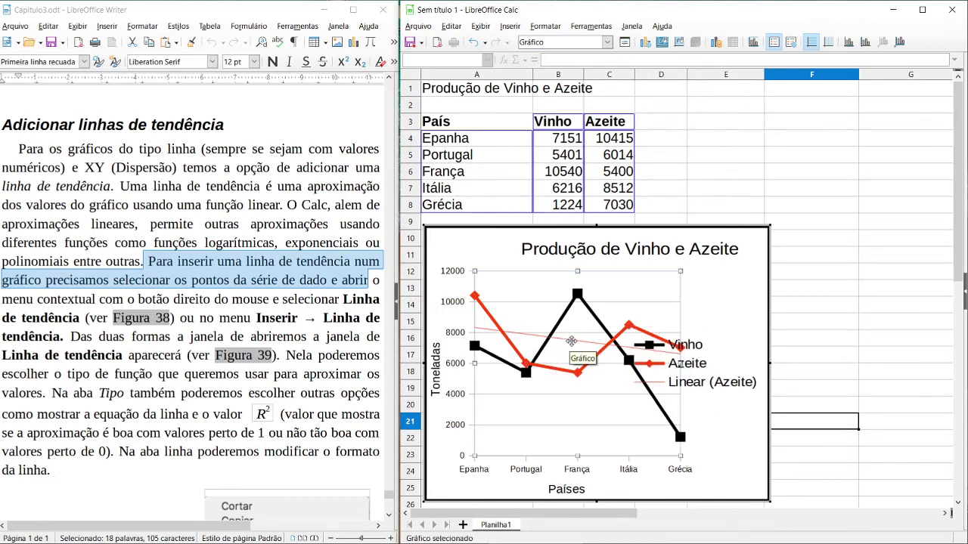
pyautogui.click(572, 344)
pyautogui.press('Delete')
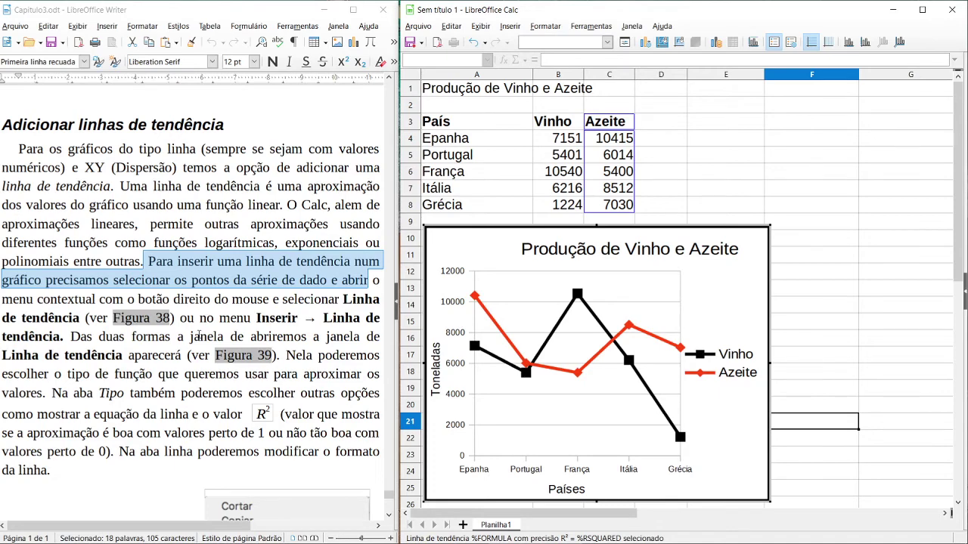
# - Examine Figures 38 and 39 in the Writer guide, covering the trend line context menu and the options of the trend line window
pyautogui.scroll(-1, 198, 336)
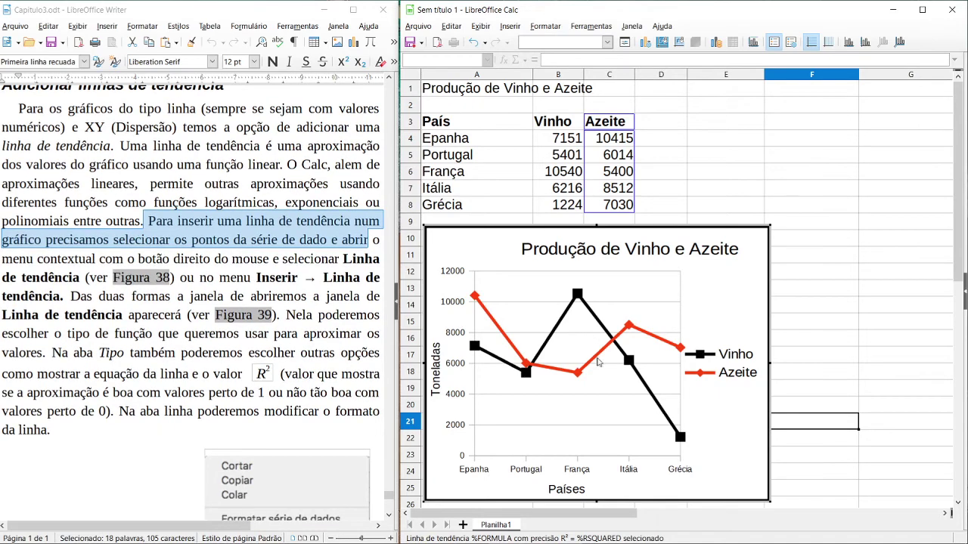
pyautogui.click(510, 350)
pyautogui.scroll(-2, 254, 322)
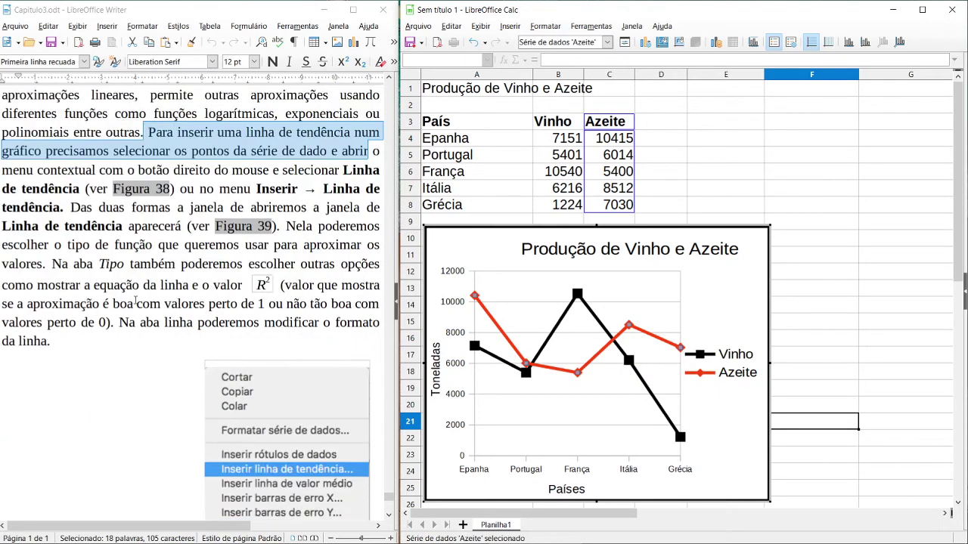
pyautogui.scroll(-5, 178, 281)
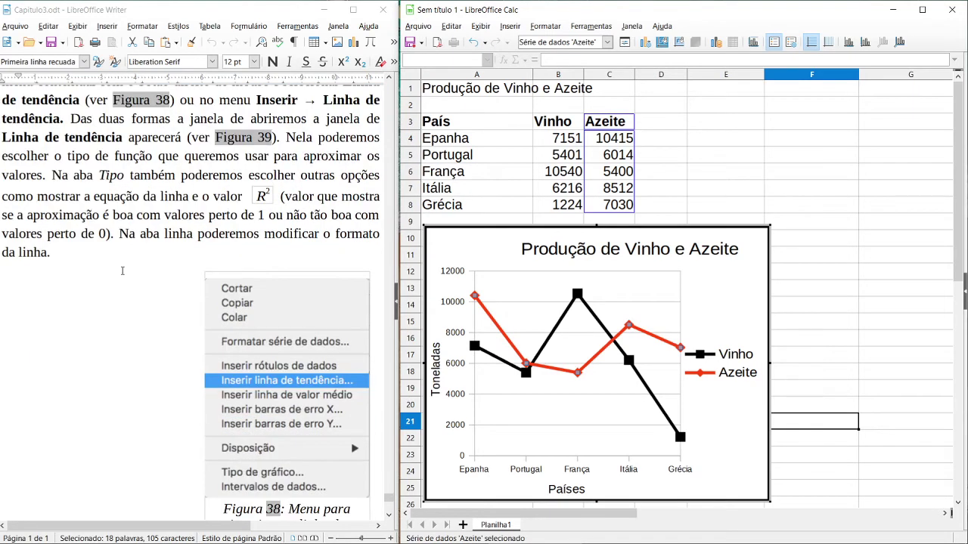
pyautogui.scroll(-5, 111, 296)
pyautogui.scroll(-4, 111, 296)
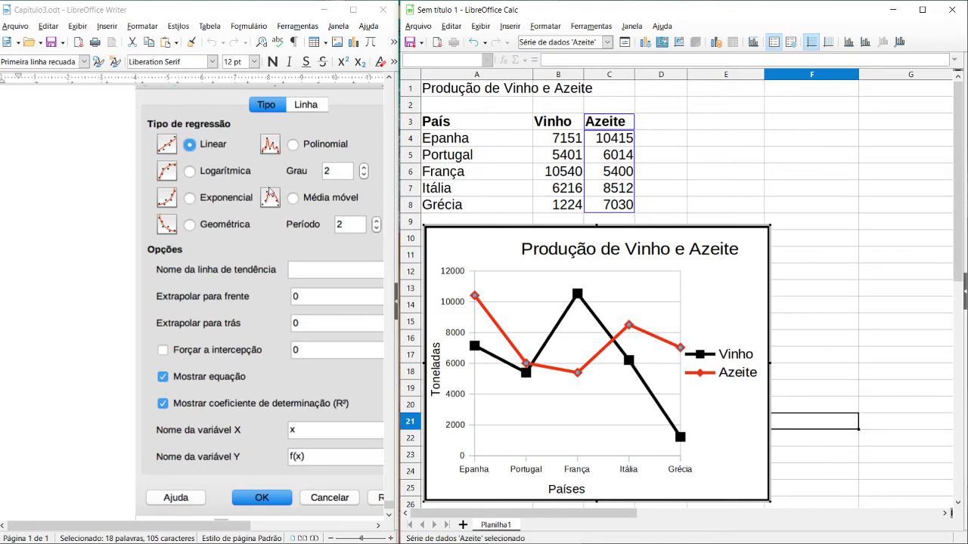
pyautogui.scroll(-2, 75, 314)
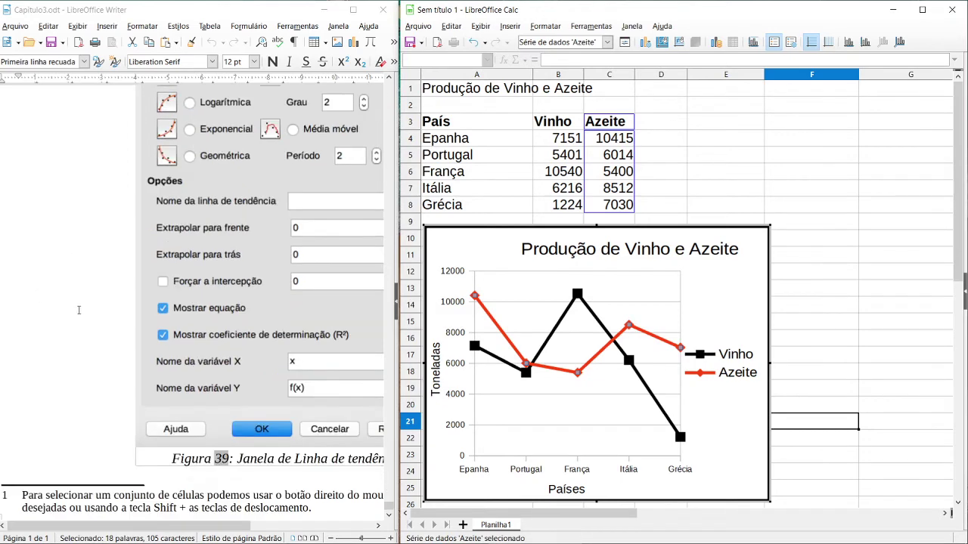
pyautogui.scroll(7, 99, 362)
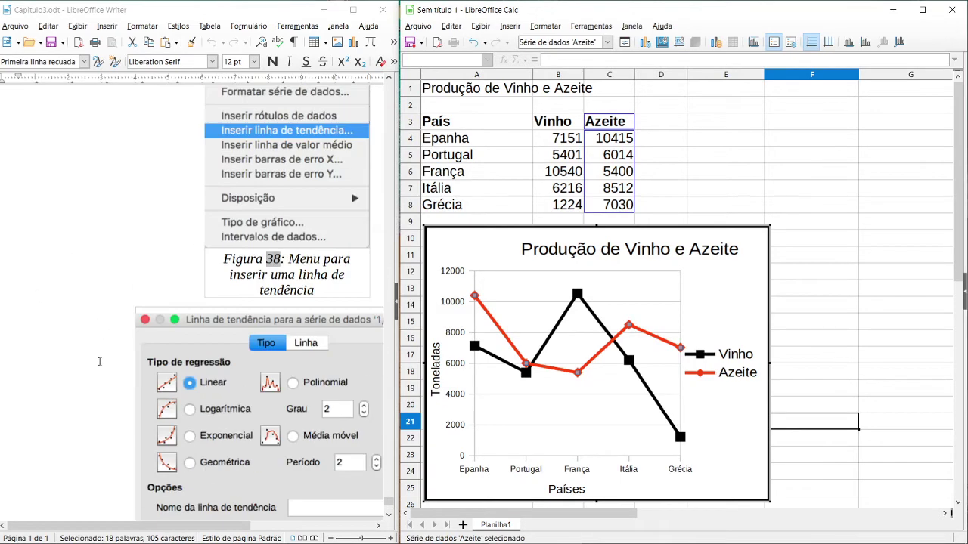
pyautogui.scroll(-7, 99, 362)
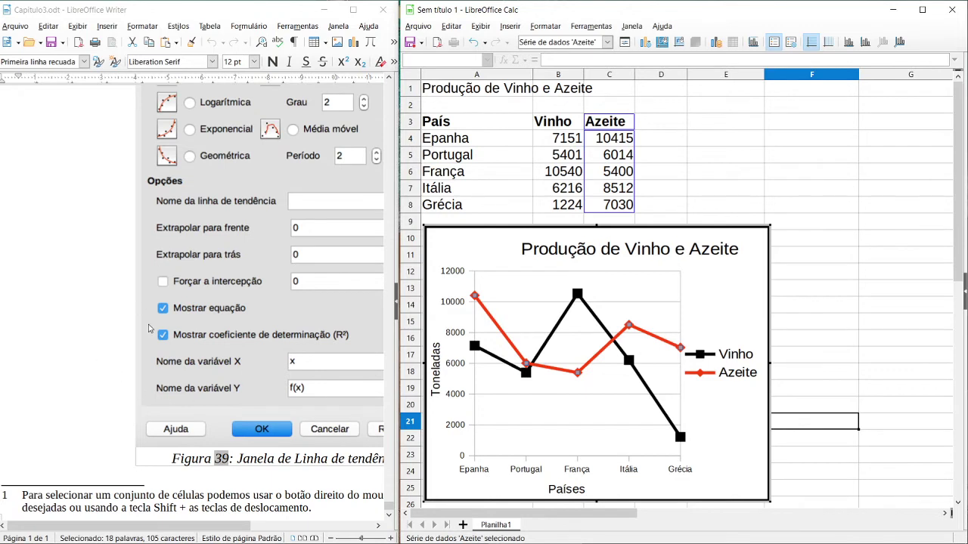
# - Leave chart editing in Calc and delete the whole Produção de Vinho e Azeite chart from the sheet
pyautogui.click(654, 234)
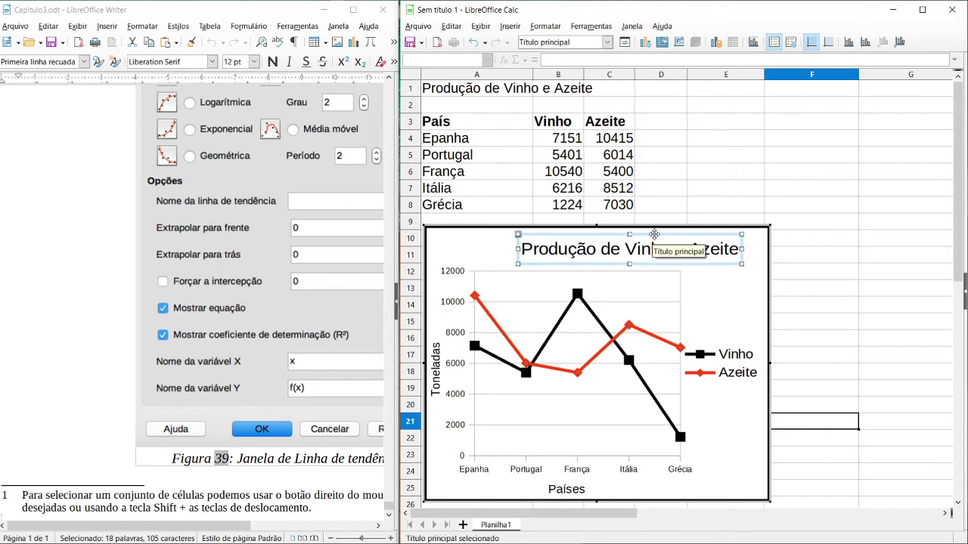
pyautogui.click(762, 255)
pyautogui.press('Delete')
pyautogui.click(767, 295)
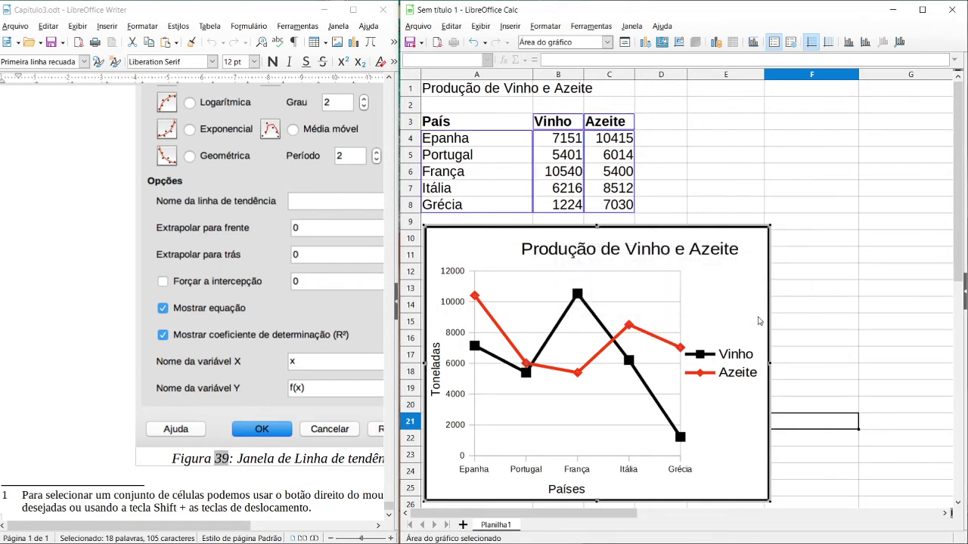
pyautogui.press('Delete')
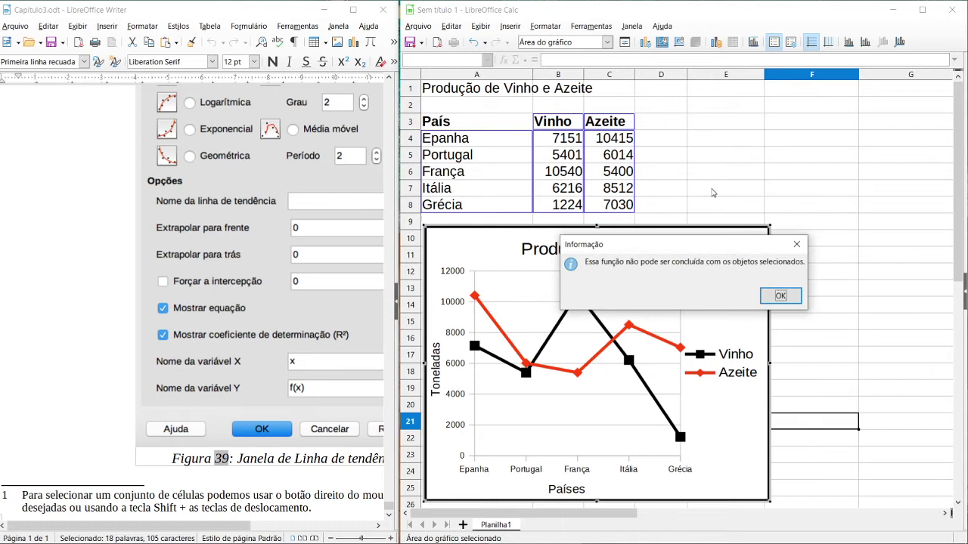
pyautogui.click(778, 294)
pyautogui.click(678, 194)
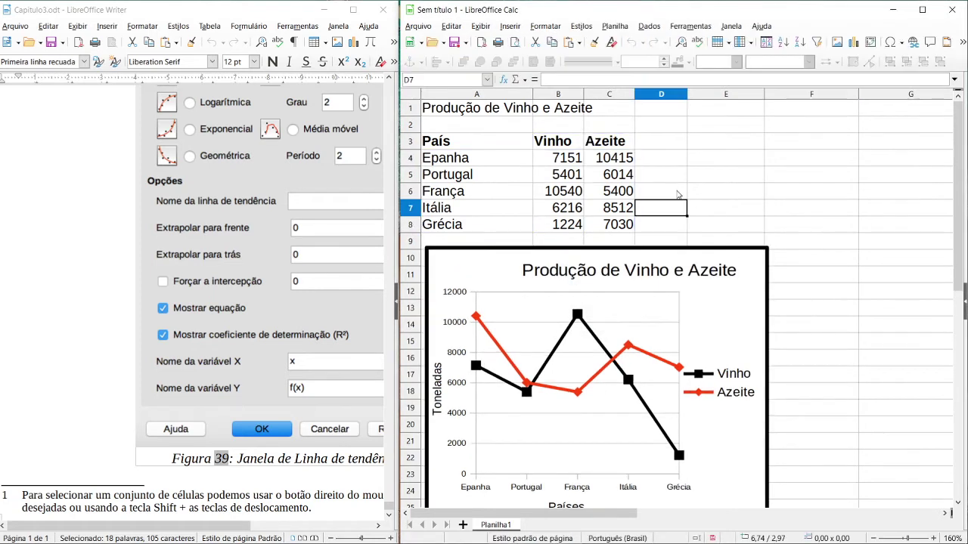
pyautogui.click(719, 264)
pyautogui.press('Delete')
# - Clear the wine and olive oil table in A1:C8, including its title, and return to cell A1
pyautogui.click(618, 225)
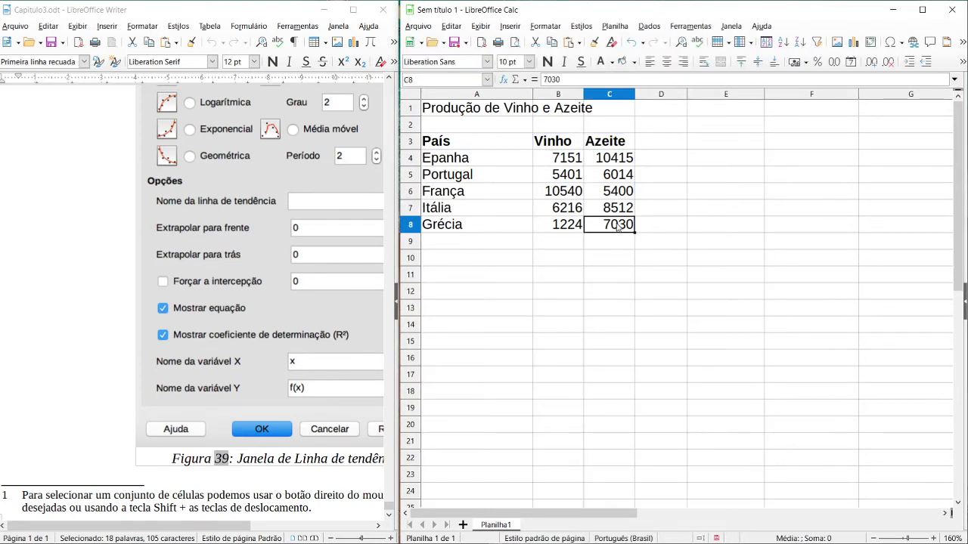
pyautogui.hotkey('ctrl', 'shift', 'Home')
pyautogui.press('Delete')
pyautogui.click(497, 166)
pyautogui.hotkey('ctrl', 'Home')
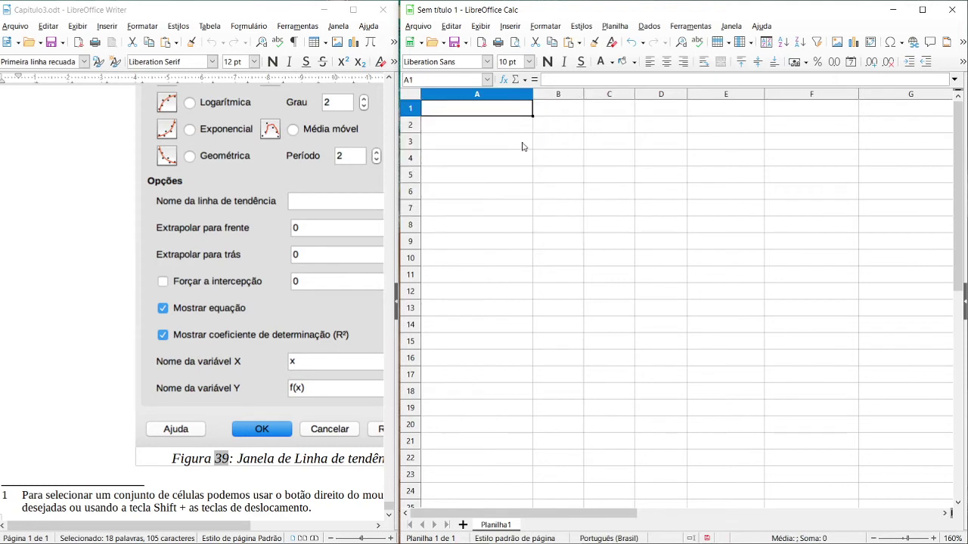
pyautogui.click(536, 158)
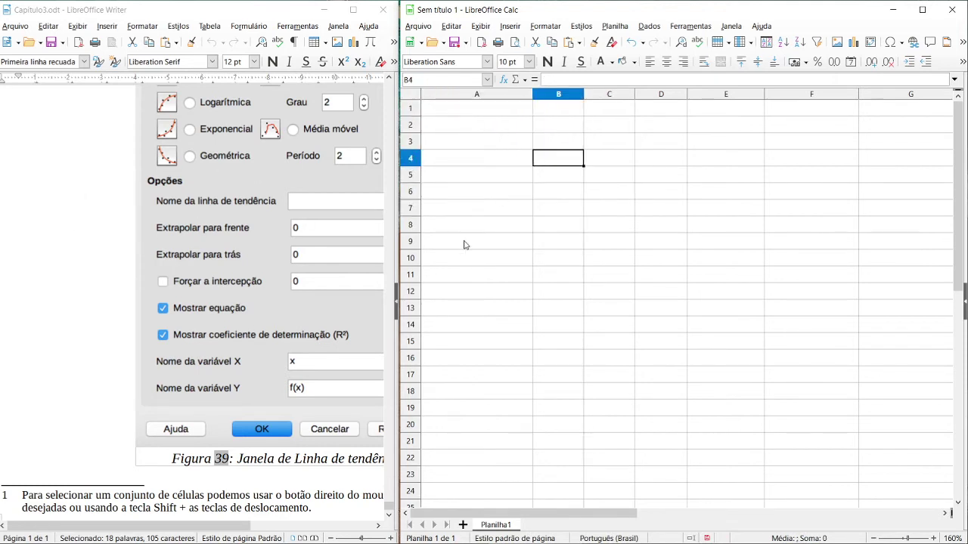
pyautogui.click(623, 126)
pyautogui.click(545, 125)
pyautogui.click(497, 126)
pyautogui.click(512, 112)
pyautogui.click(553, 124)
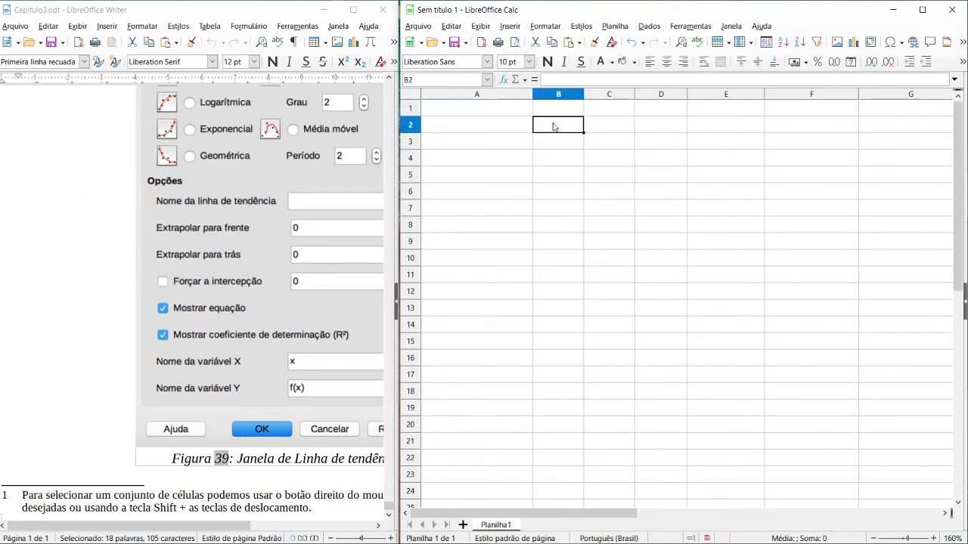
pyautogui.click(501, 125)
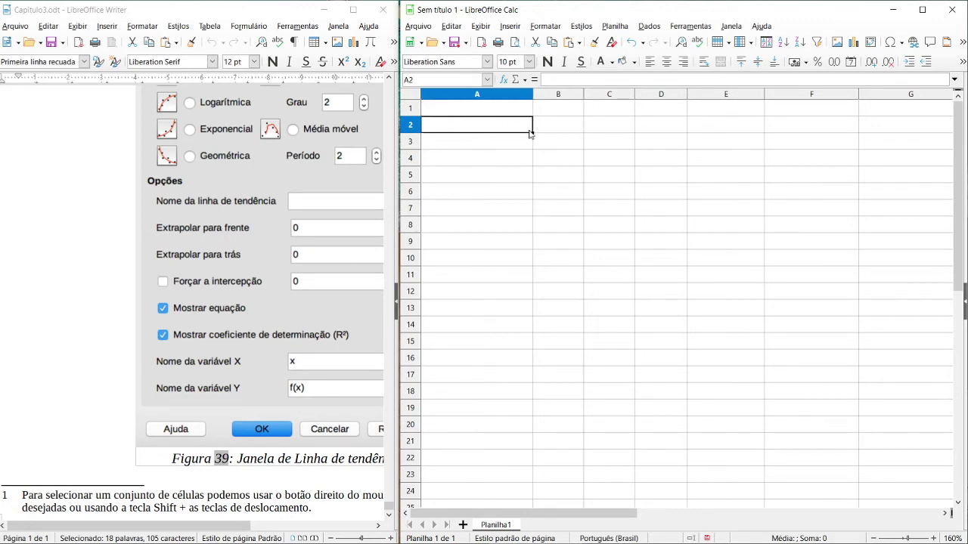
# - Enter the header x in A2, replacing the mistaken entry seno, and the header seno(x) in B2
pyautogui.write('seno')
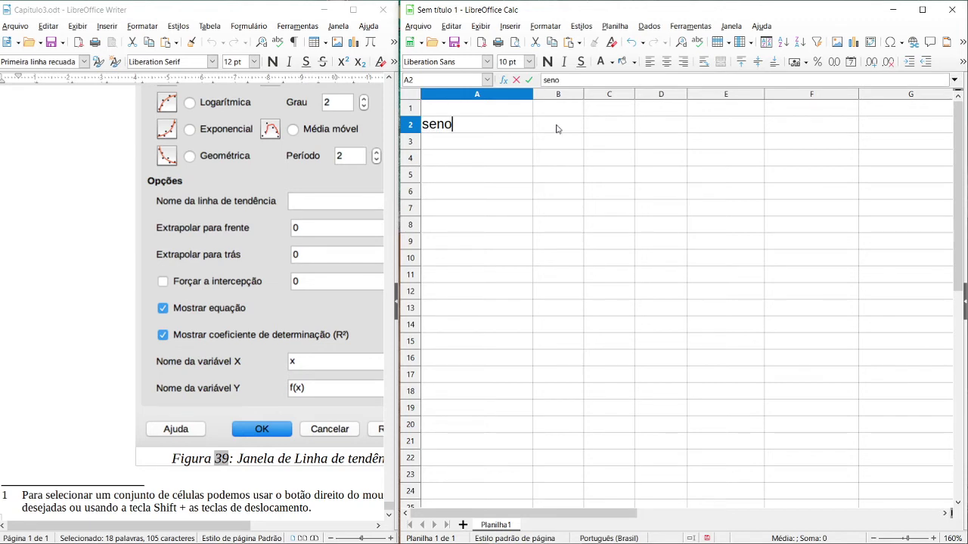
pyautogui.click(557, 128)
pyautogui.click(518, 126)
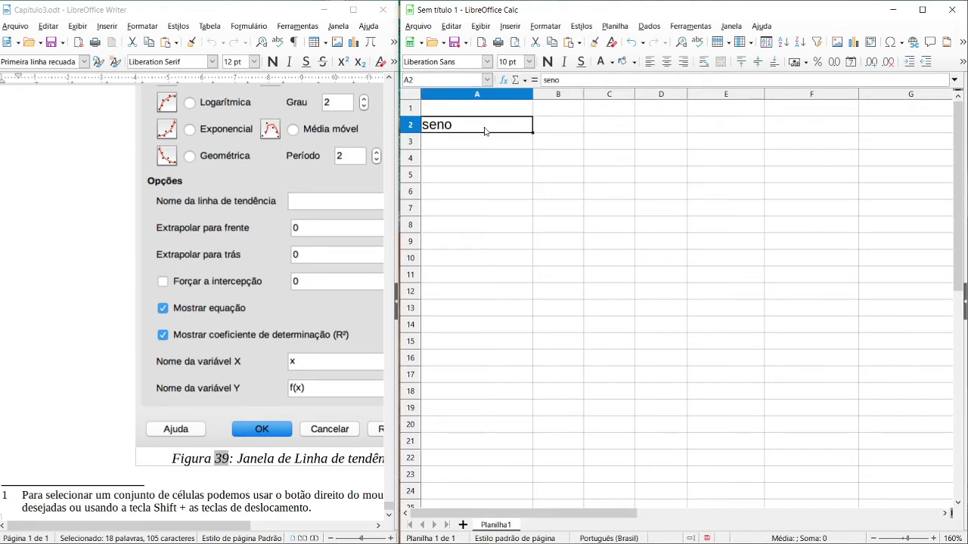
pyautogui.write('X')
pyautogui.click(552, 133)
pyautogui.write('s')
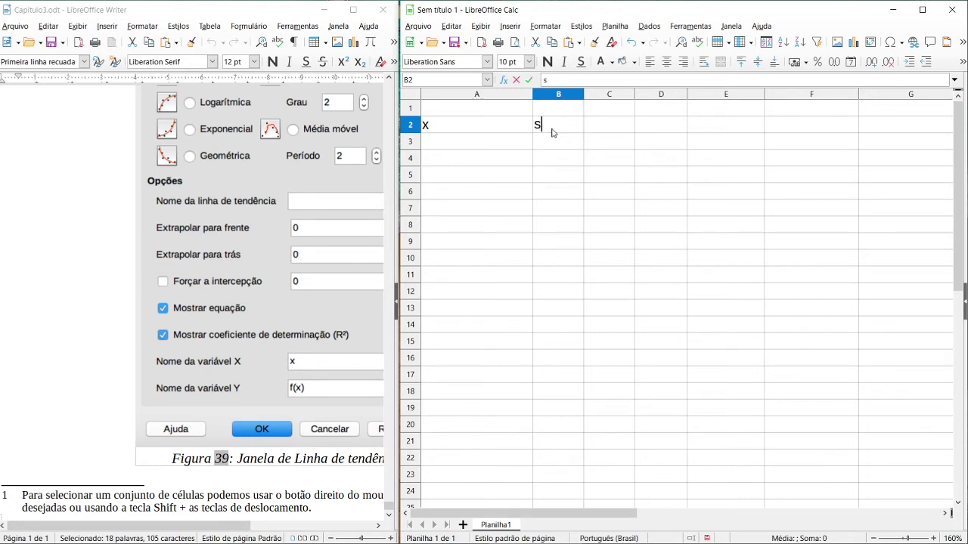
pyautogui.write('eno(x)')
# - Enter the header cosseno(x) in C2 and widen columns B and C to fit their headers
pyautogui.click(590, 126)
pyautogui.write('c')
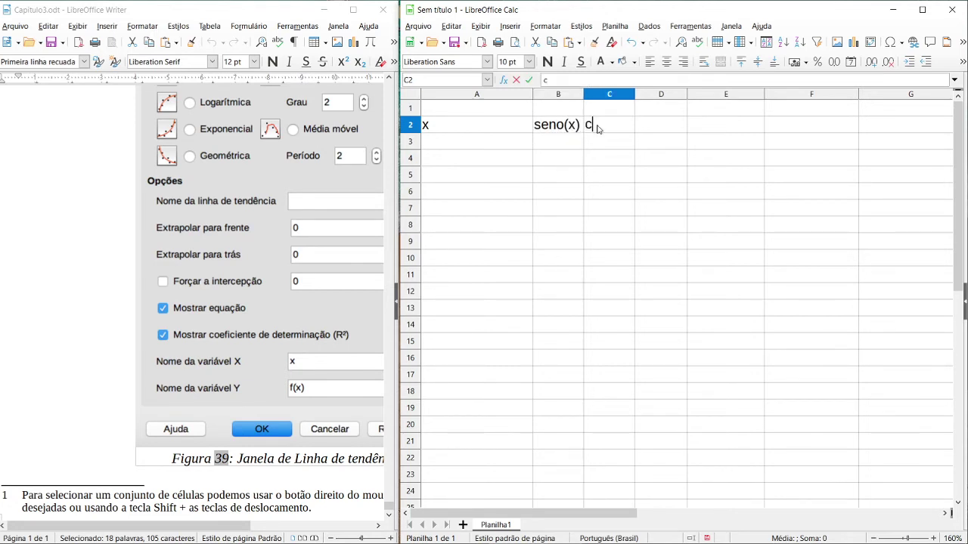
pyautogui.write('ossenoi')
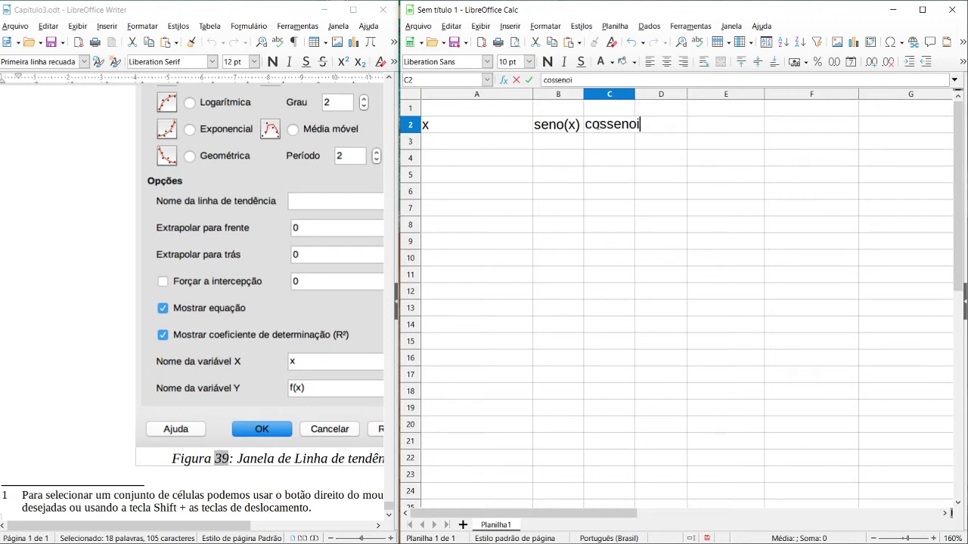
pyautogui.press('BackSpace')
pyautogui.write('(x)')
pyautogui.click(480, 149)
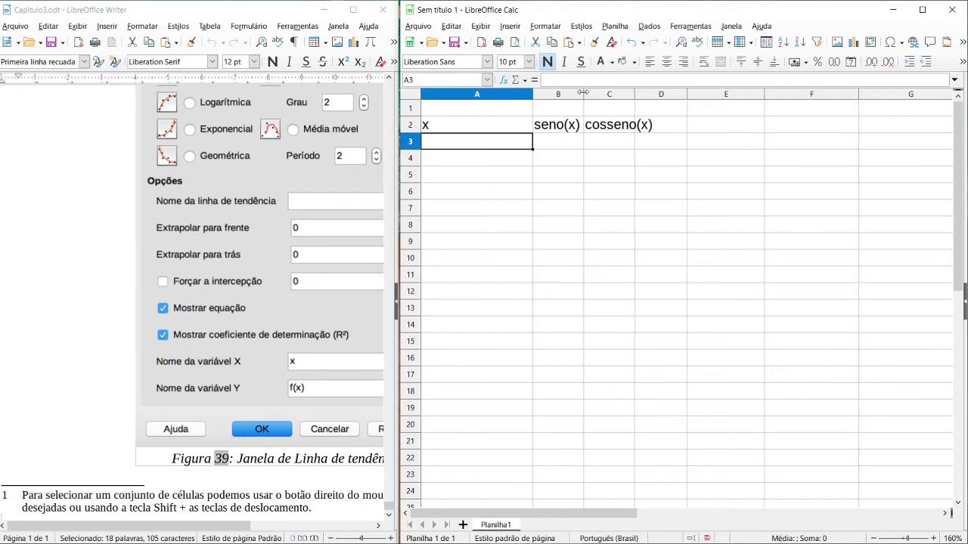
pyautogui.moveTo(583, 92); pyautogui.dragTo(678, 93)
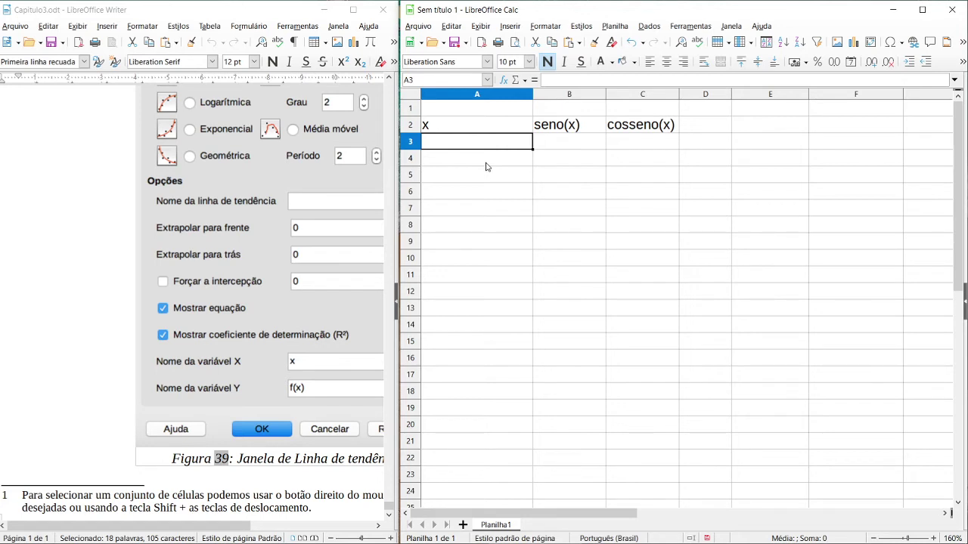
# - Enter the first two x values, 0,1 in A3 and 0,2 in A4, using a comma as the decimal separator
pyautogui.write('0')
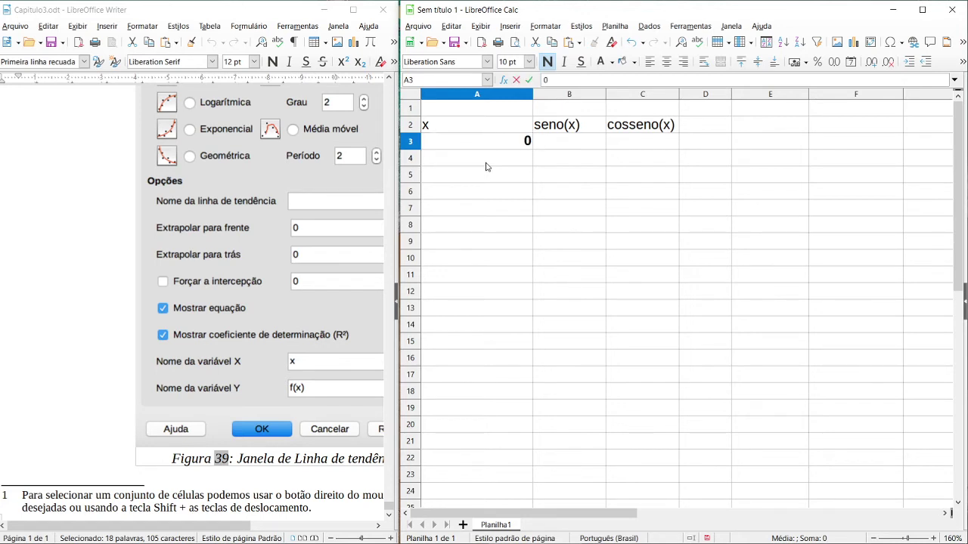
pyautogui.write('.1')
pyautogui.press('Return')
pyautogui.tripleClick(502, 143)
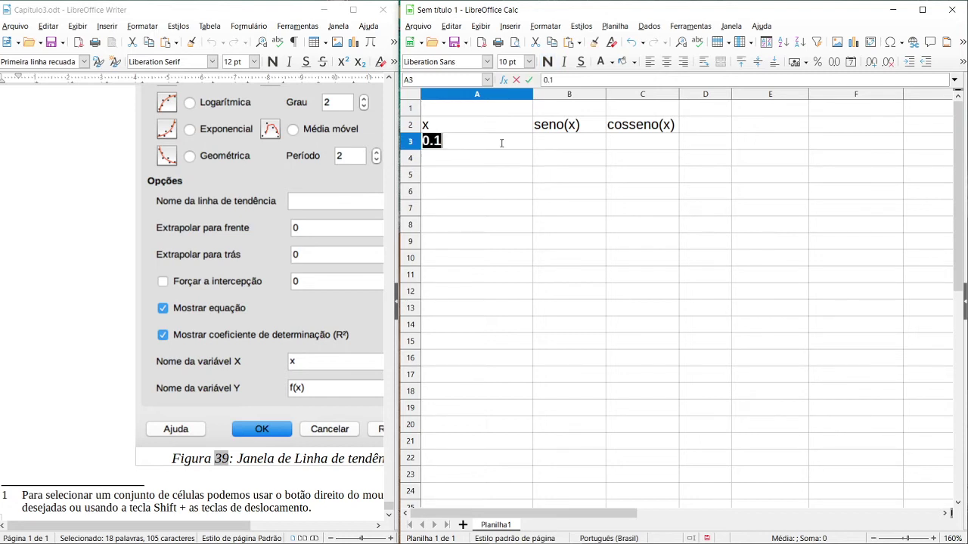
pyautogui.write('0,1')
pyautogui.press('Return')
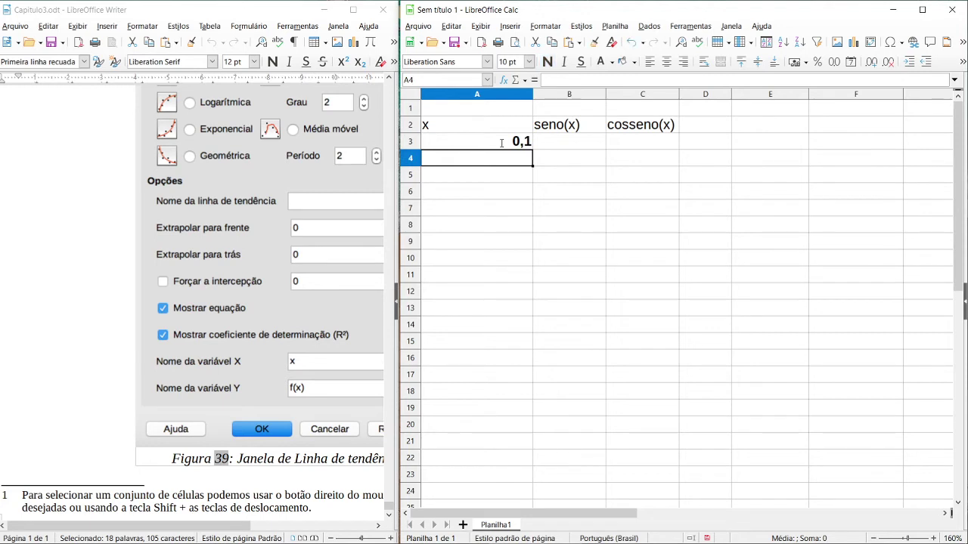
pyautogui.write('0,2')
pyautogui.press('Return')
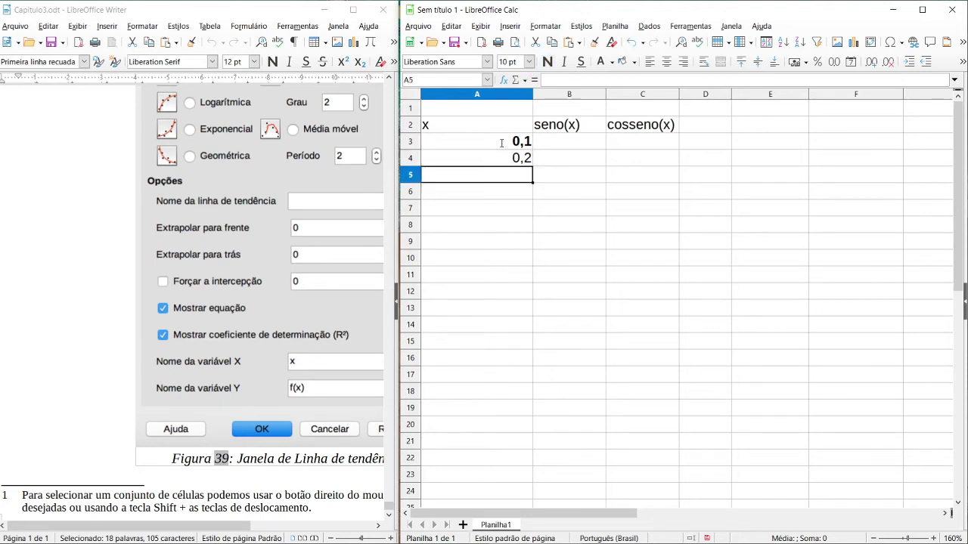
# - Fill the x series from A3:A4 down to A22 and make only the headers in A2:C2 bold
pyautogui.click(511, 144)
pyautogui.click(516, 157)
pyautogui.moveTo(519, 145); pyautogui.dragTo(536, 477)
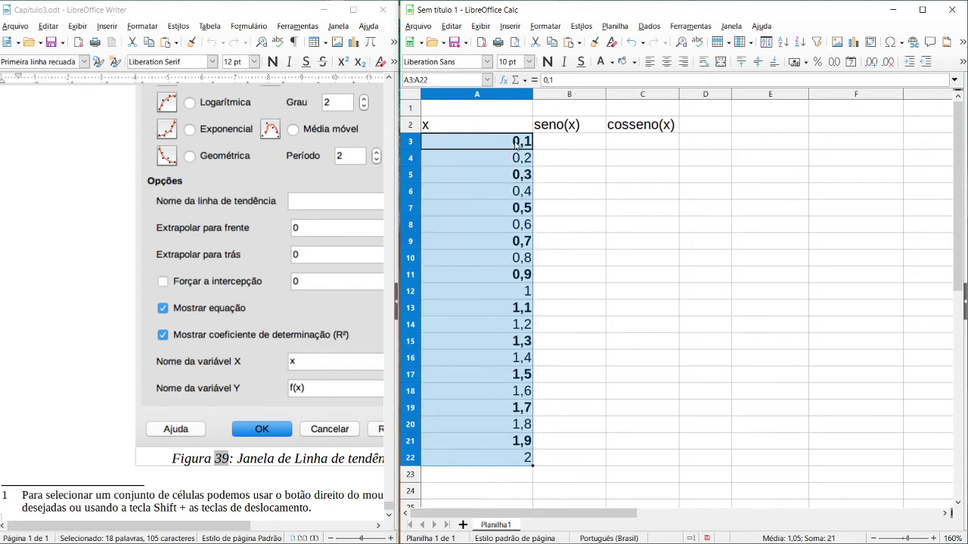
pyautogui.moveTo(486, 129); pyautogui.dragTo(620, 127)
pyautogui.click(547, 62)
# - Try the function names seno and sin in a formula in B3, and clear it back to the equals sign
pyautogui.click(571, 148)
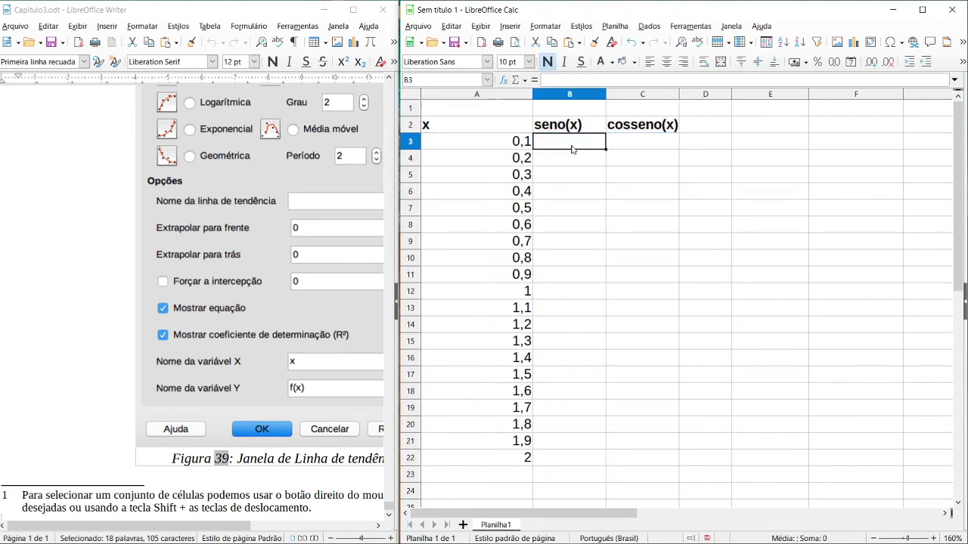
pyautogui.write('=se')
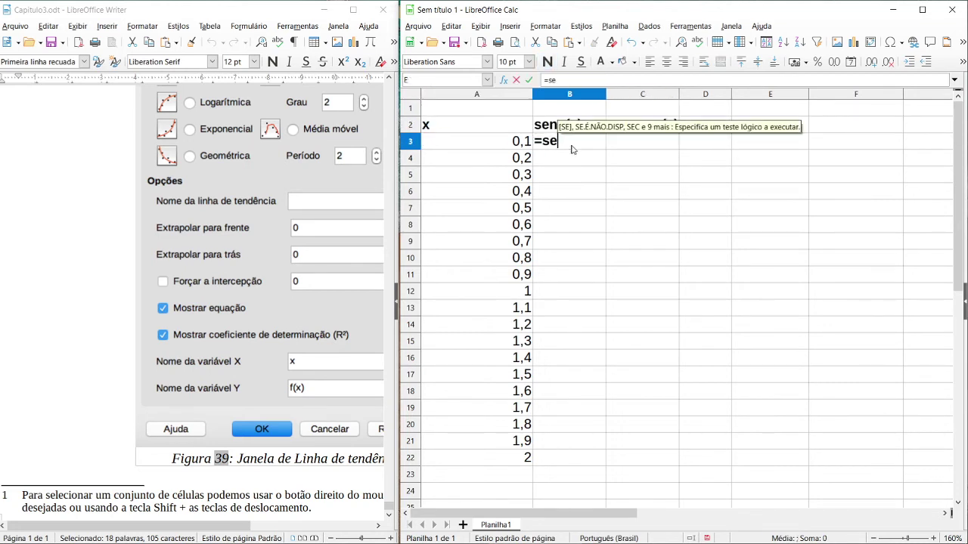
pyautogui.write('o')
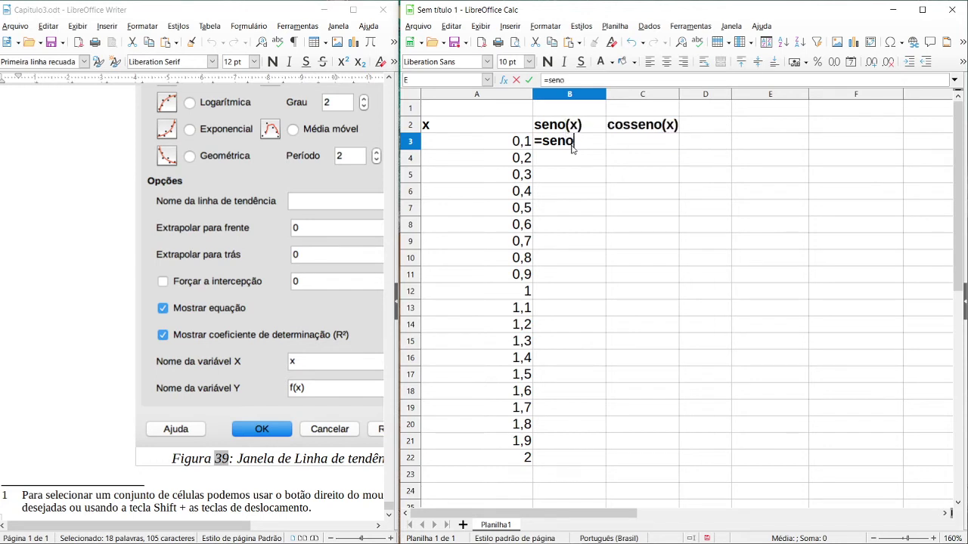
pyautogui.press('BackSpace')
pyautogui.press('BackSpace')
pyautogui.press('BackSpace')
pyautogui.write('in')
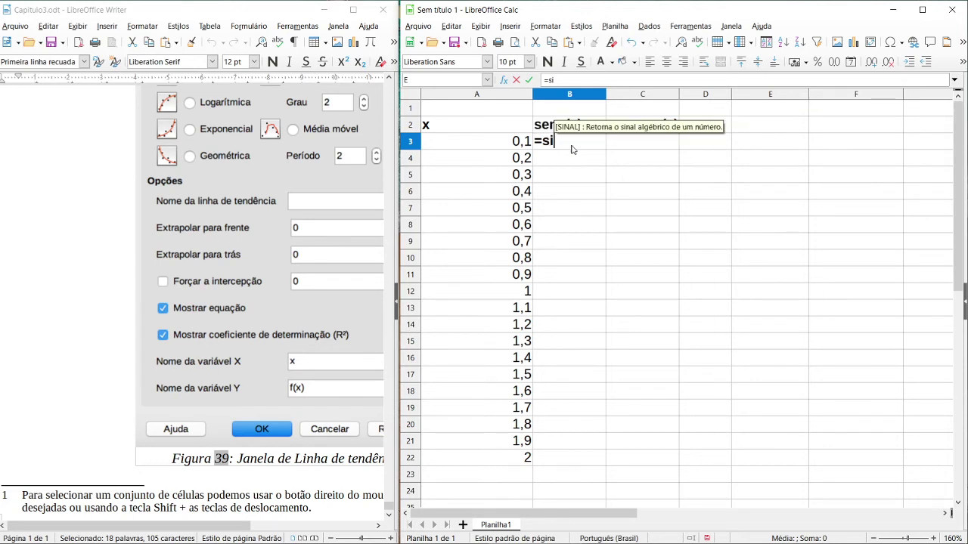
pyautogui.press('BackSpace')
pyautogui.press('BackSpace')
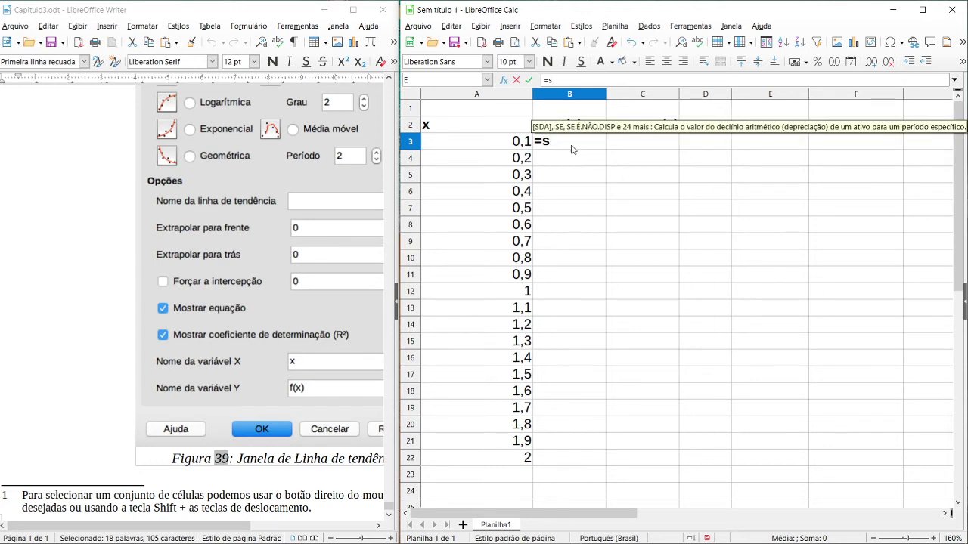
pyautogui.press('BackSpace')
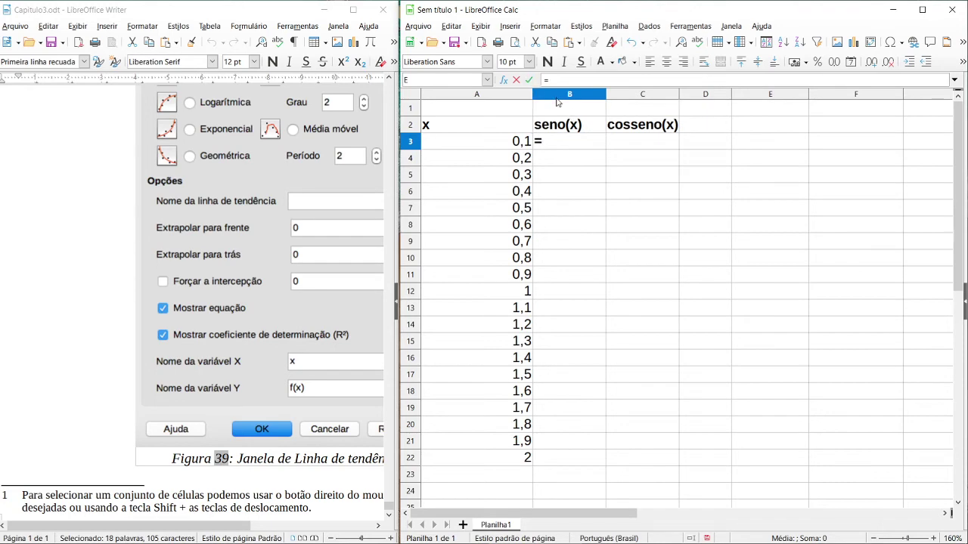
# - Search the function wizard for sen and insert the SEN function in B3
pyautogui.click(503, 81)
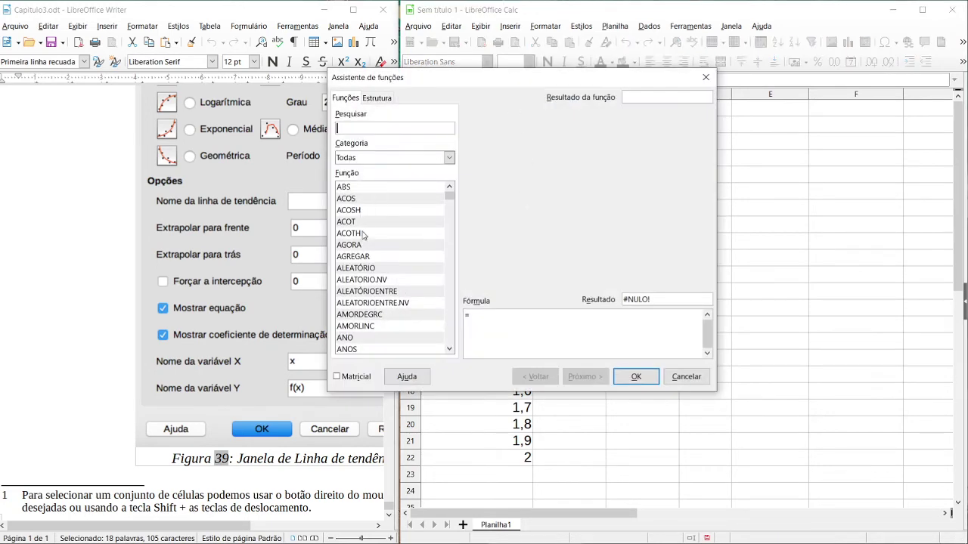
pyautogui.scroll(-13, 363, 250)
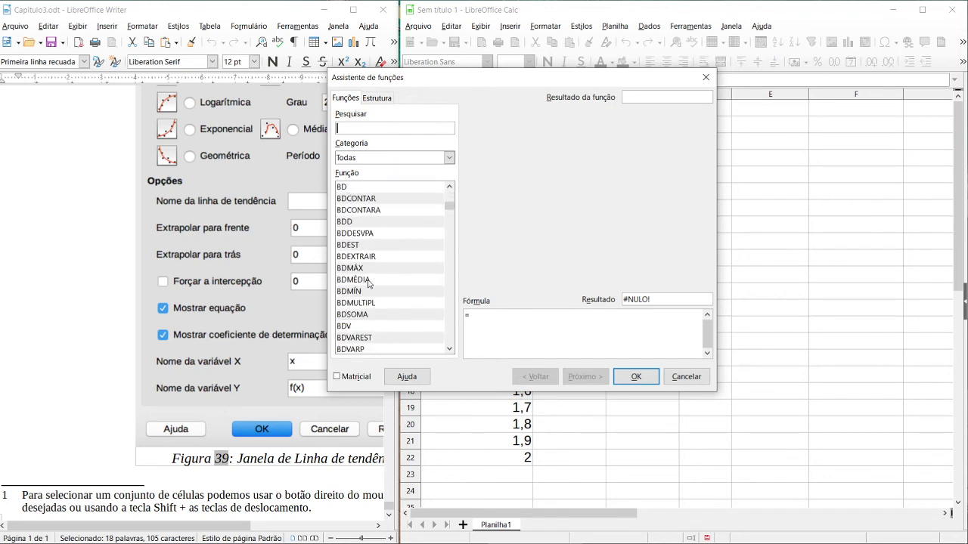
pyautogui.write('se')
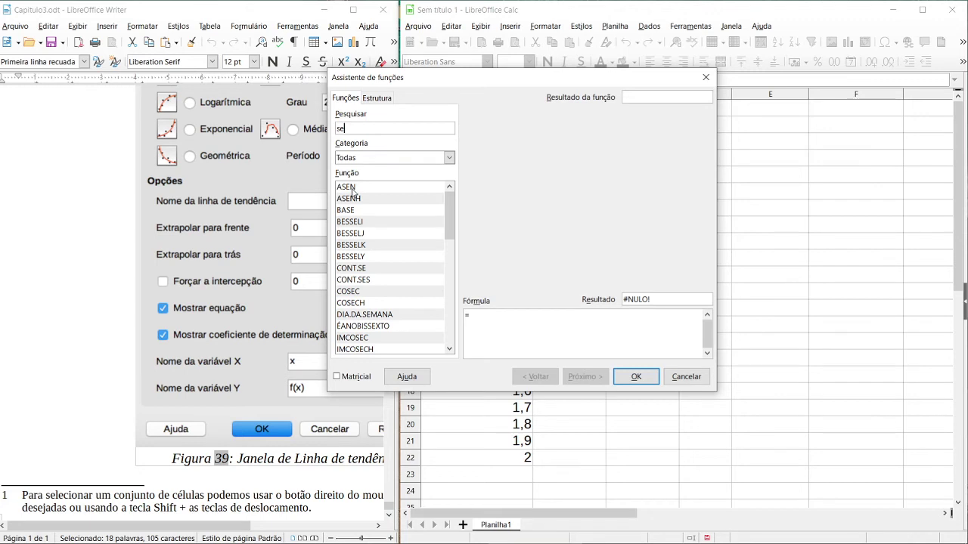
pyautogui.write('n')
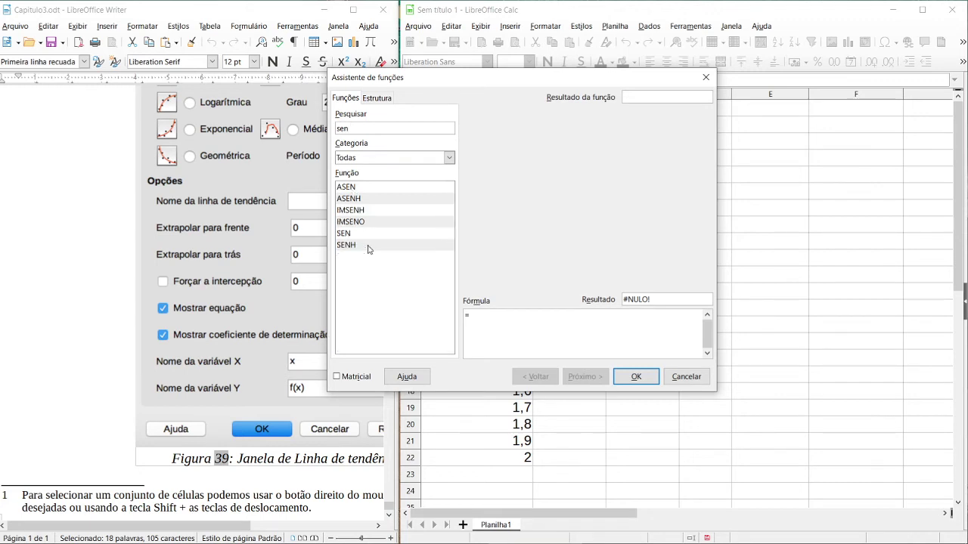
pyautogui.click(344, 235)
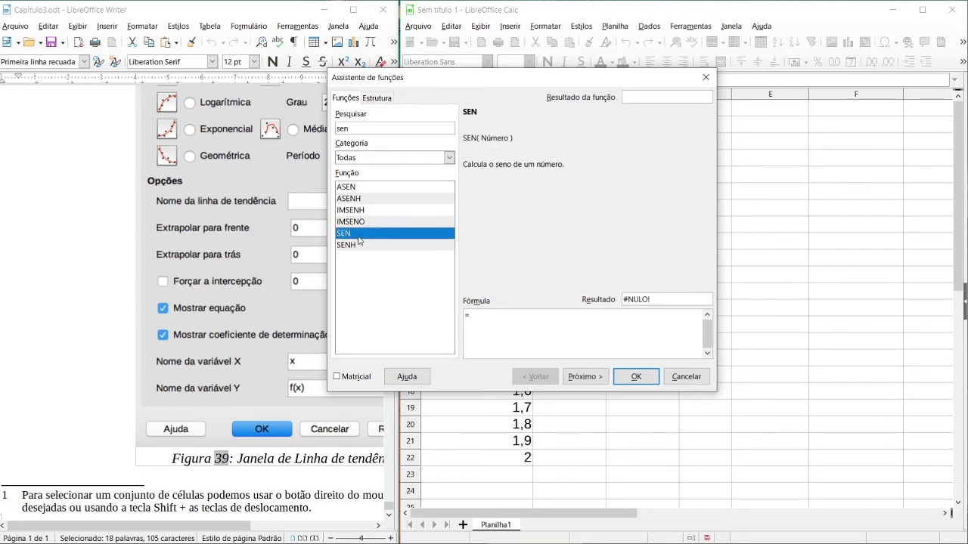
pyautogui.doubleClick(359, 237)
pyautogui.click(632, 377)
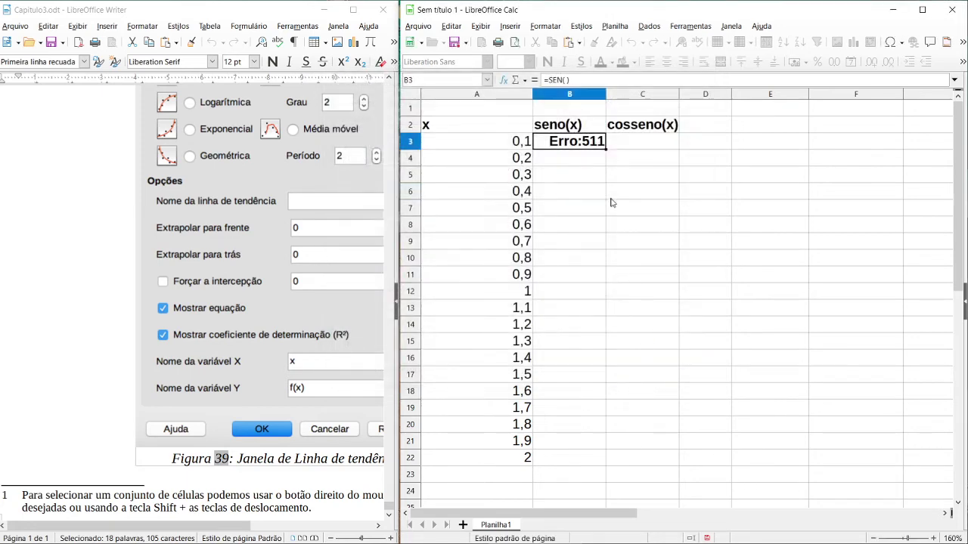
# - Complete the formula in B3 as =SEN(A3) and fill it down to B22
pyautogui.doubleClick(582, 141)
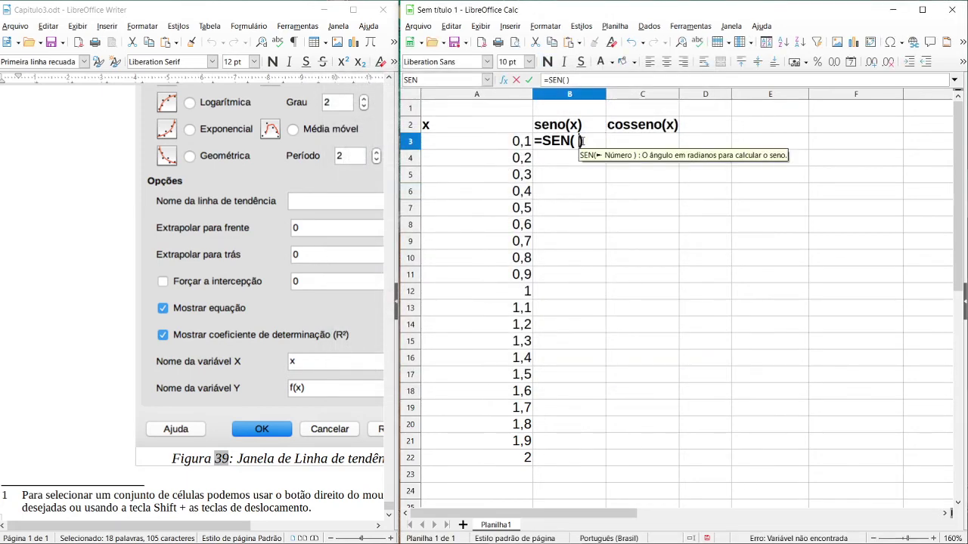
pyautogui.press('BackSpace')
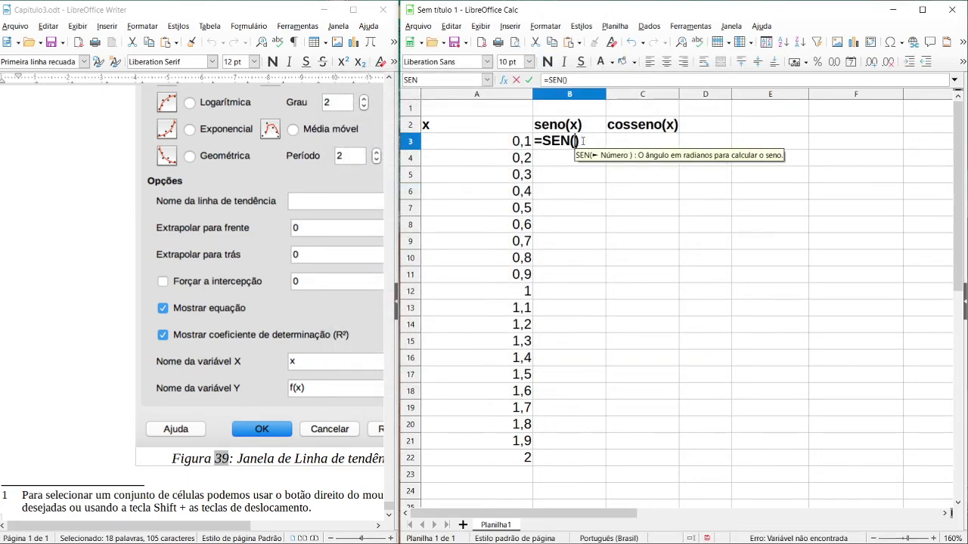
pyautogui.click(509, 143)
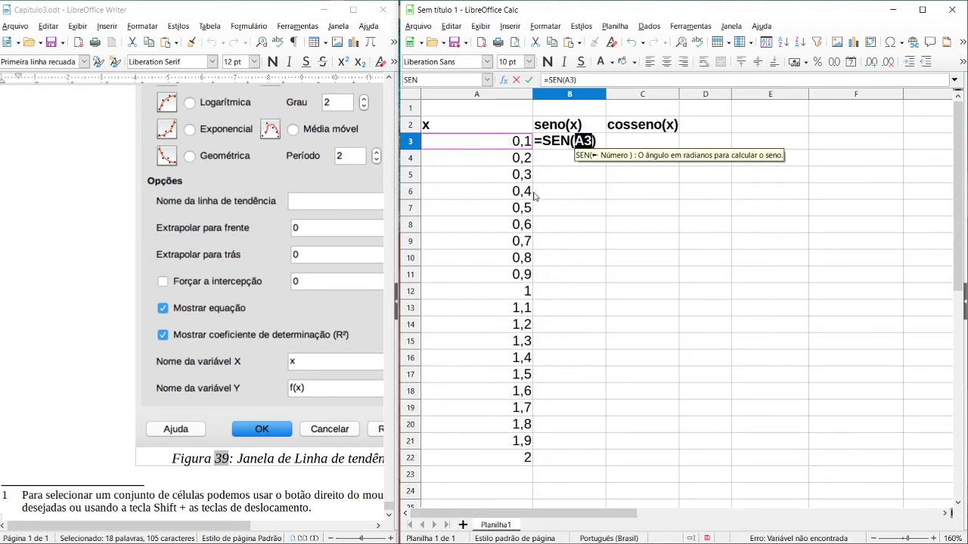
pyautogui.press('Return')
pyautogui.click(596, 145)
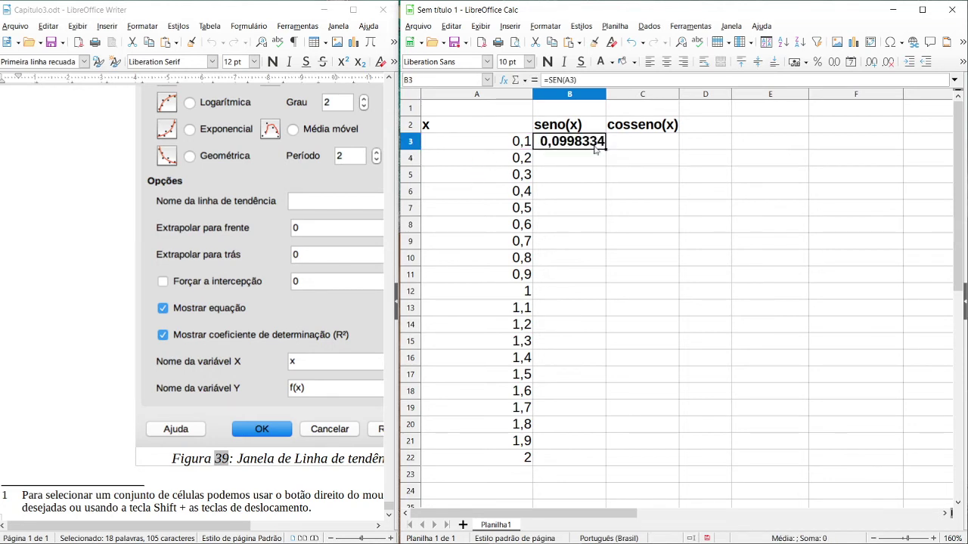
pyautogui.moveTo(605, 149); pyautogui.dragTo(610, 463)
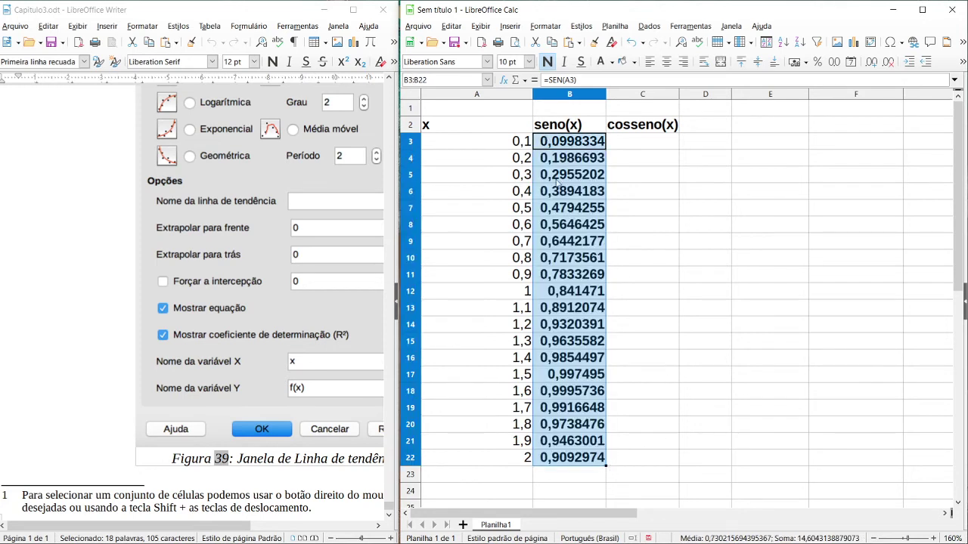
# - Enter the formula =cos(A3) in C3 and fill it down to C22
pyautogui.click(628, 147)
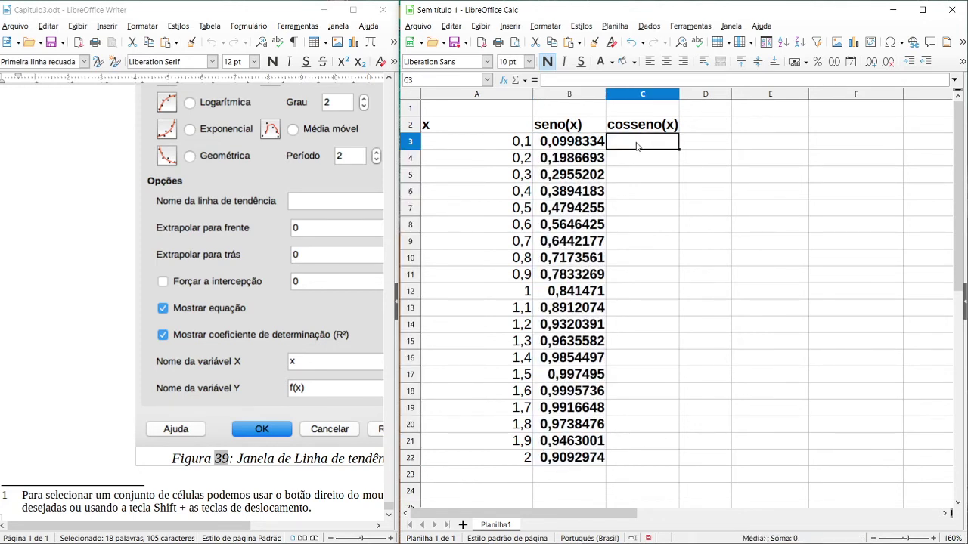
pyautogui.write('=co')
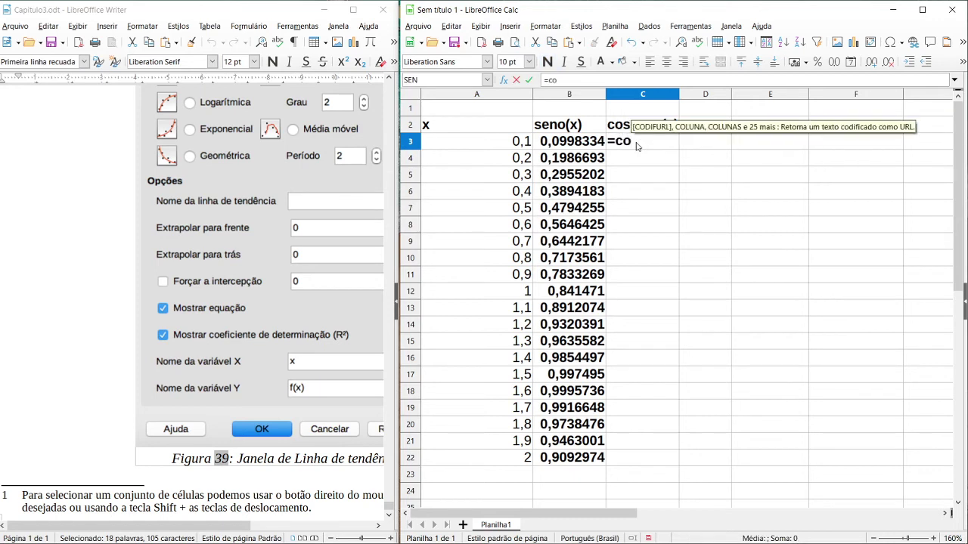
pyautogui.write('s(')
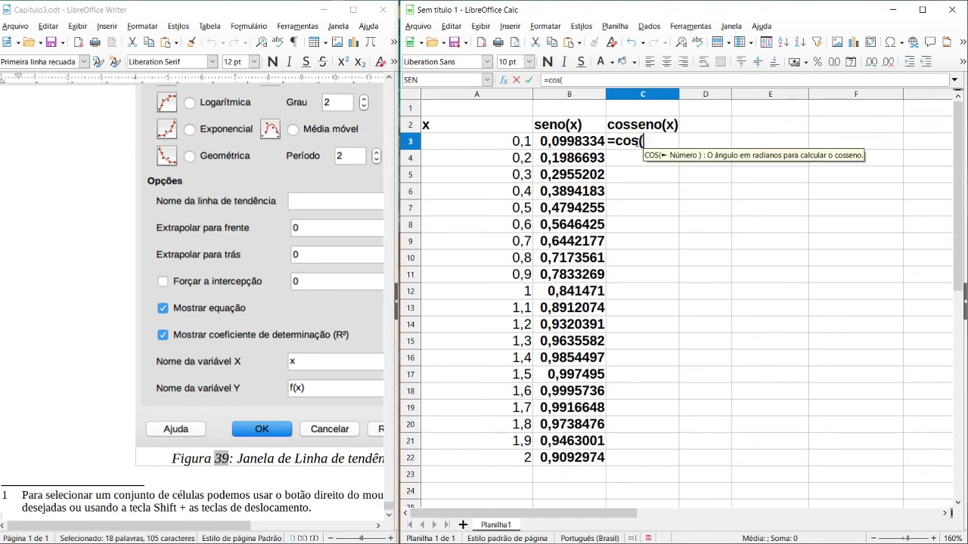
pyautogui.click(498, 143)
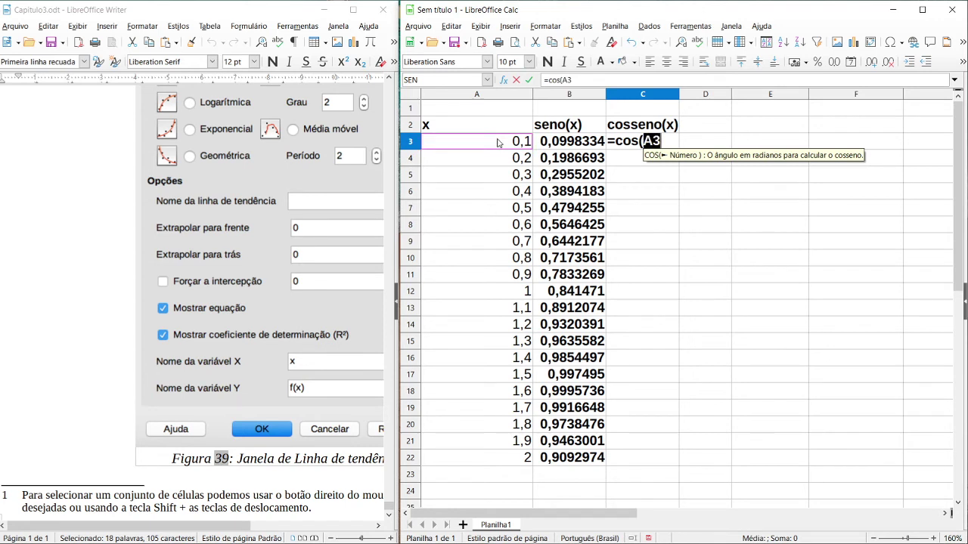
pyautogui.write(')')
pyautogui.press('Return')
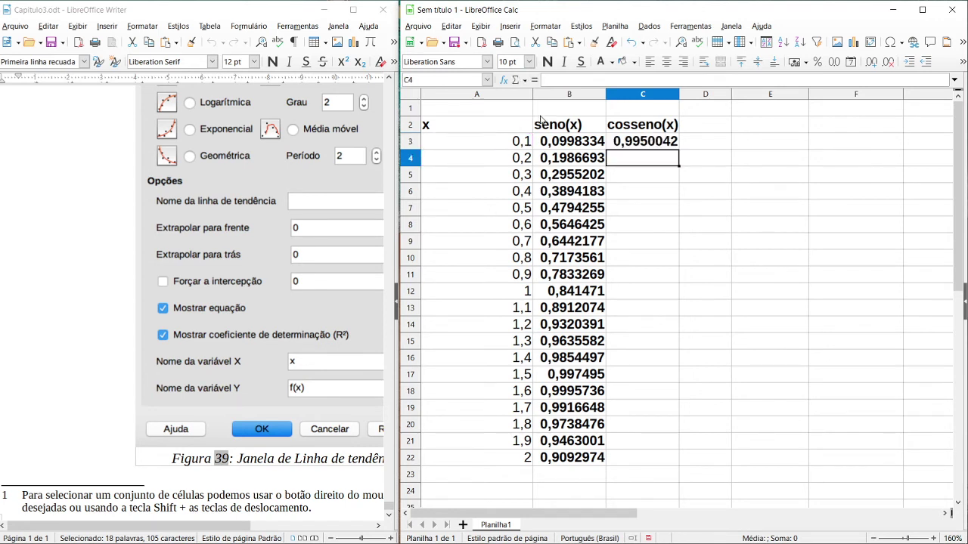
pyautogui.click(646, 144)
pyautogui.moveTo(678, 149); pyautogui.dragTo(679, 458)
pyautogui.click(770, 408)
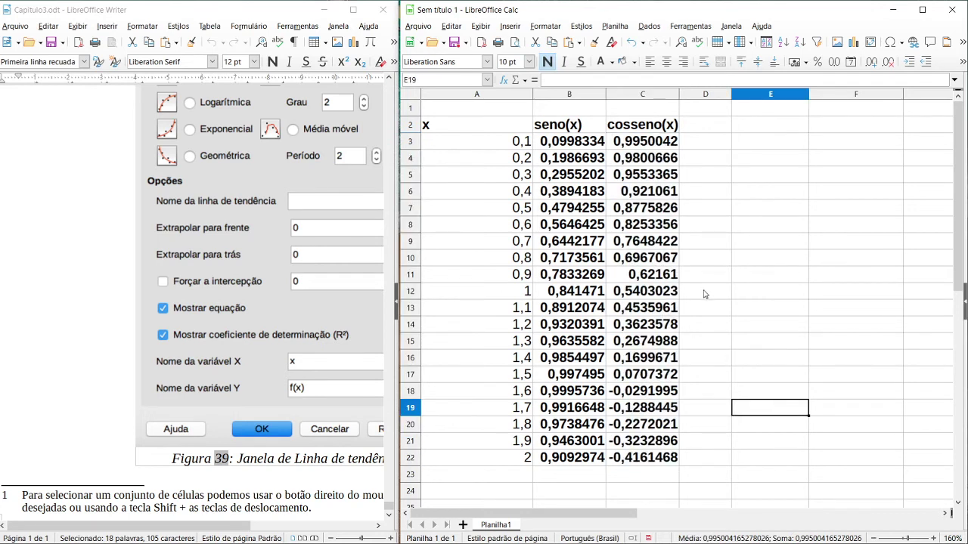
# - Start a chart from the range A2:C22 and choose the Linha type with the Pontos e linhas subtype
pyautogui.click(480, 144)
pyautogui.moveTo(463, 146); pyautogui.dragTo(571, 240)
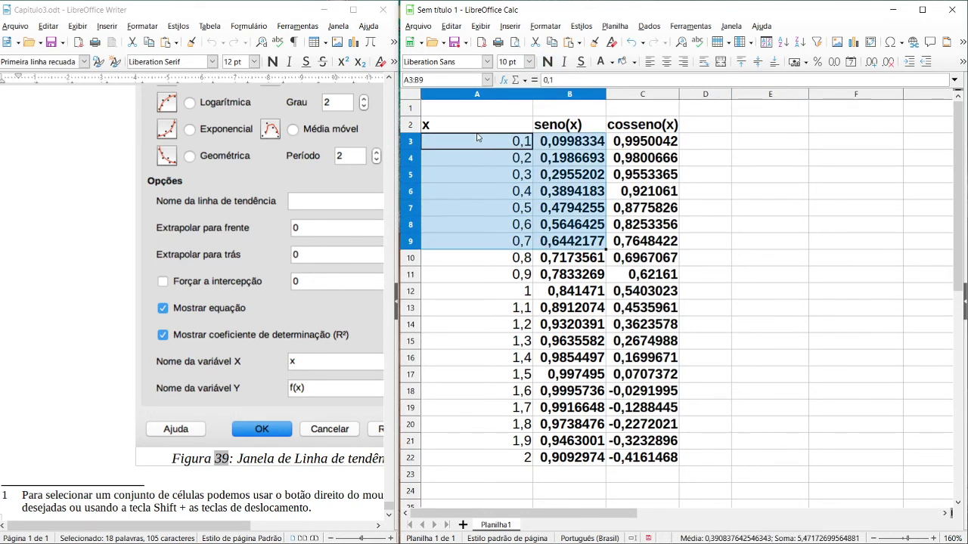
pyautogui.moveTo(454, 125); pyautogui.dragTo(669, 463)
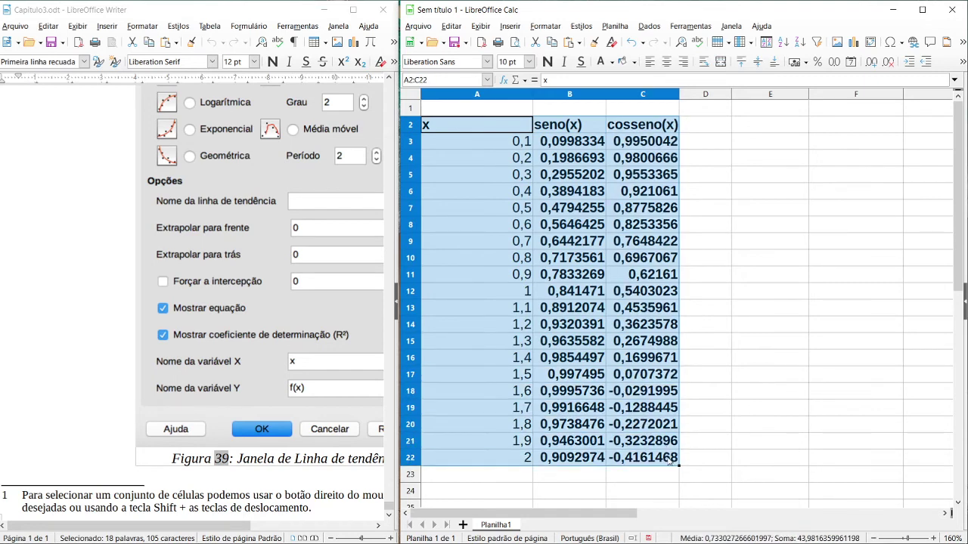
pyautogui.click(510, 26)
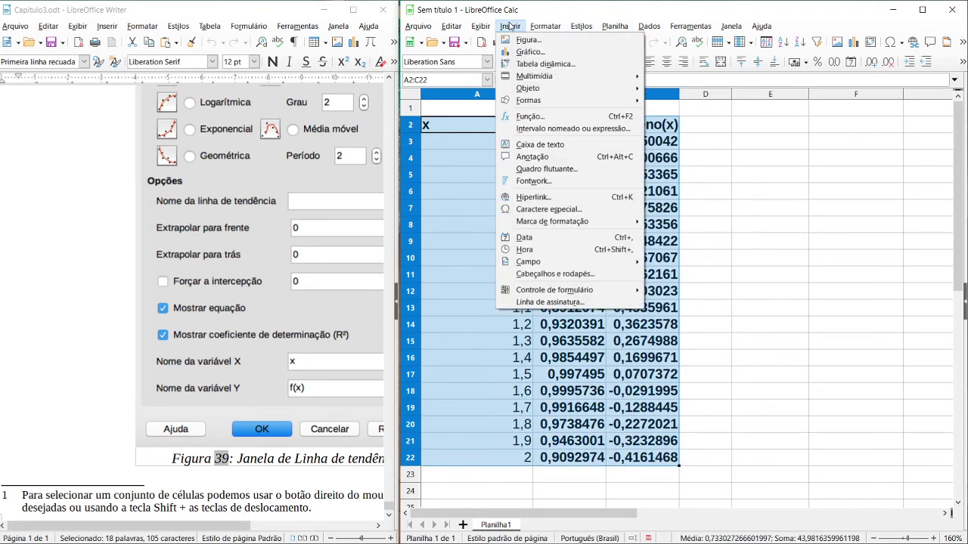
pyautogui.click(529, 52)
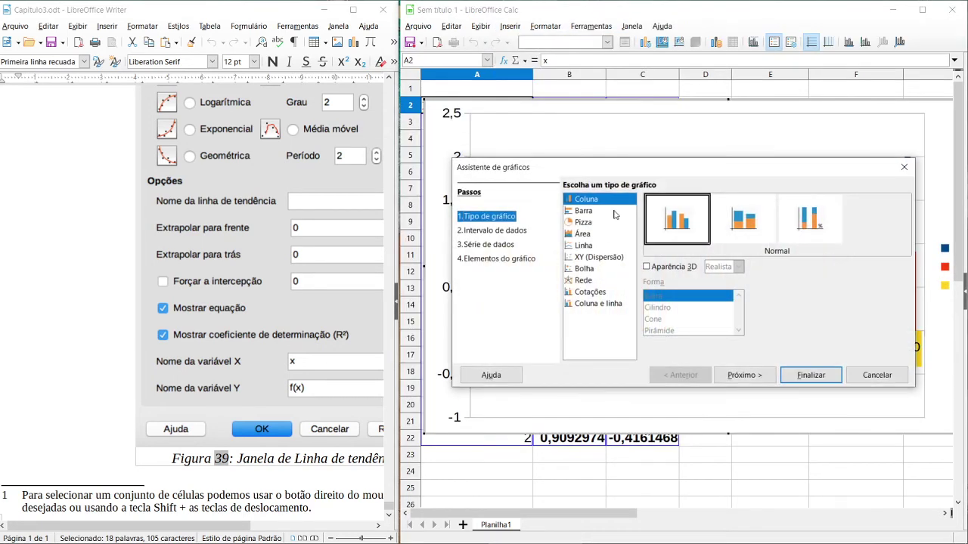
pyautogui.click(585, 246)
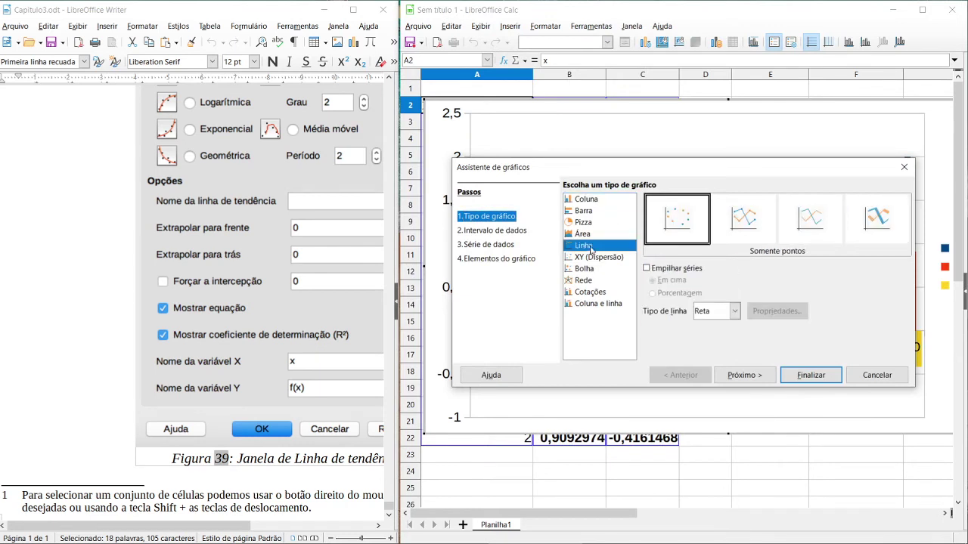
pyautogui.click(744, 219)
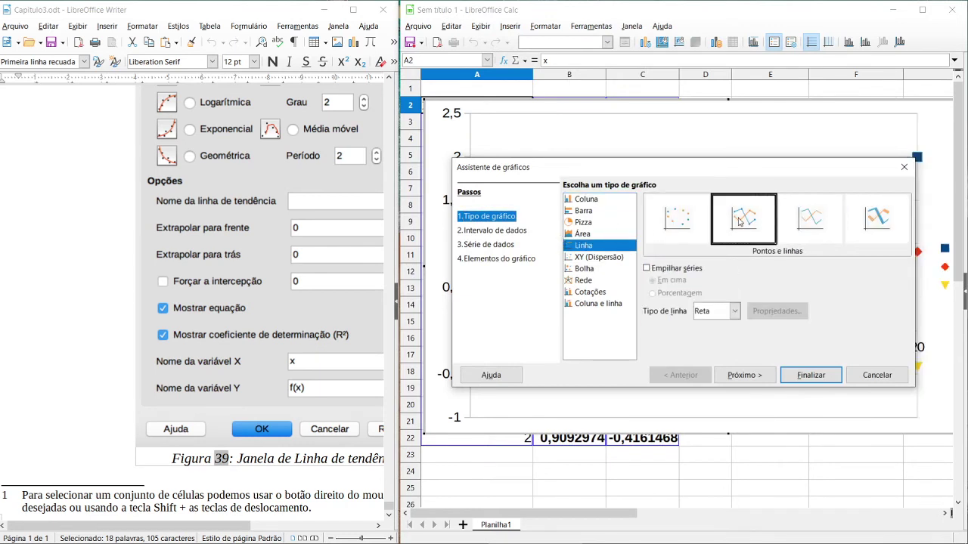
# - Use the first column as label in the chart's data range and finish the chart
pyautogui.moveTo(694, 170); pyautogui.dragTo(200, 195)
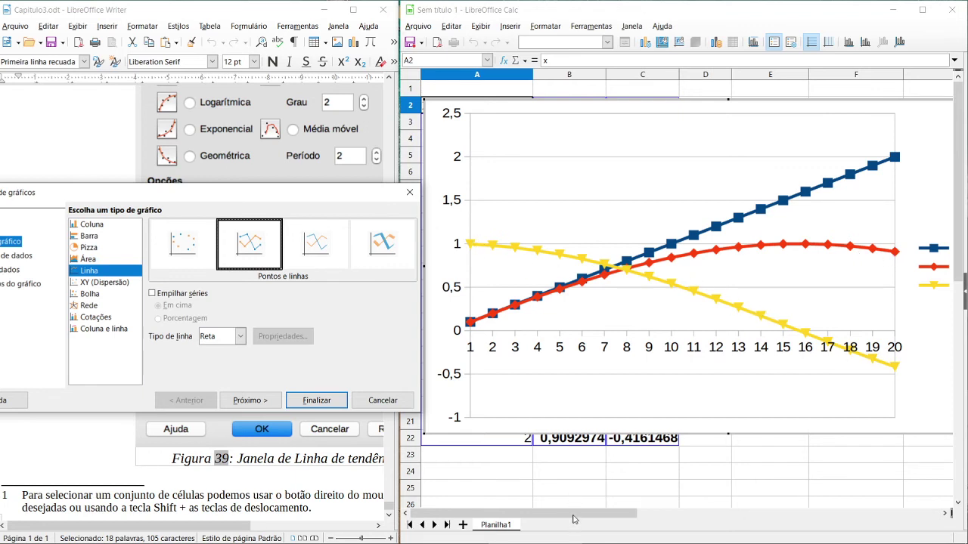
pyautogui.click(17, 256)
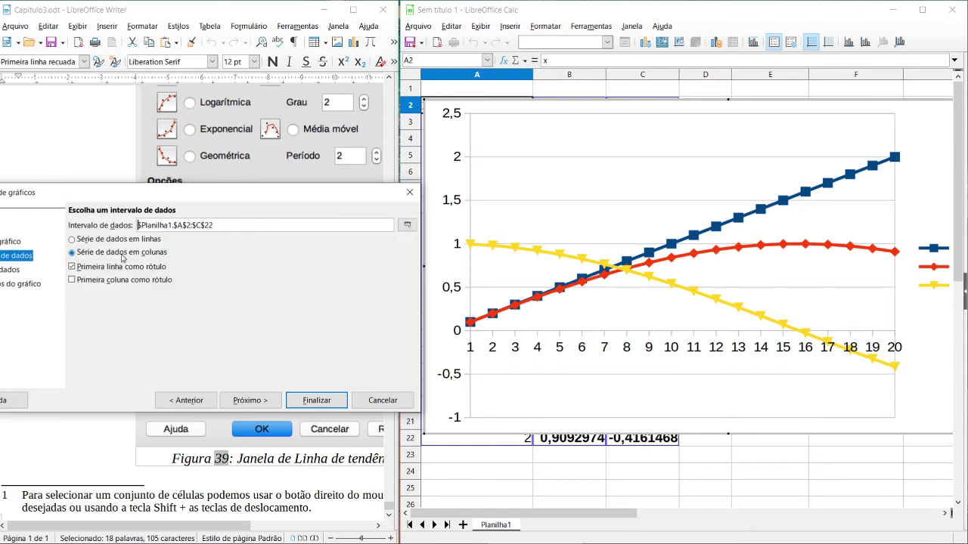
pyautogui.click(73, 280)
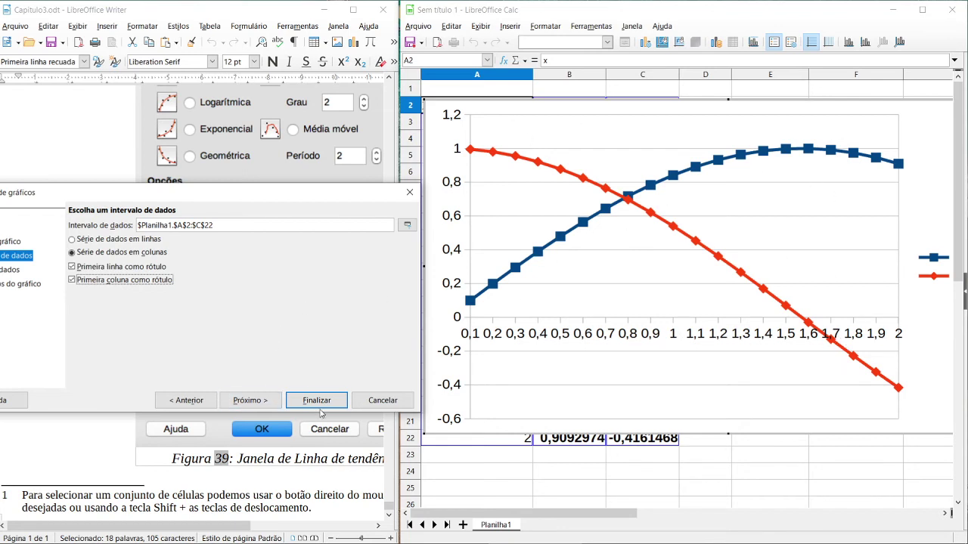
pyautogui.click(19, 272)
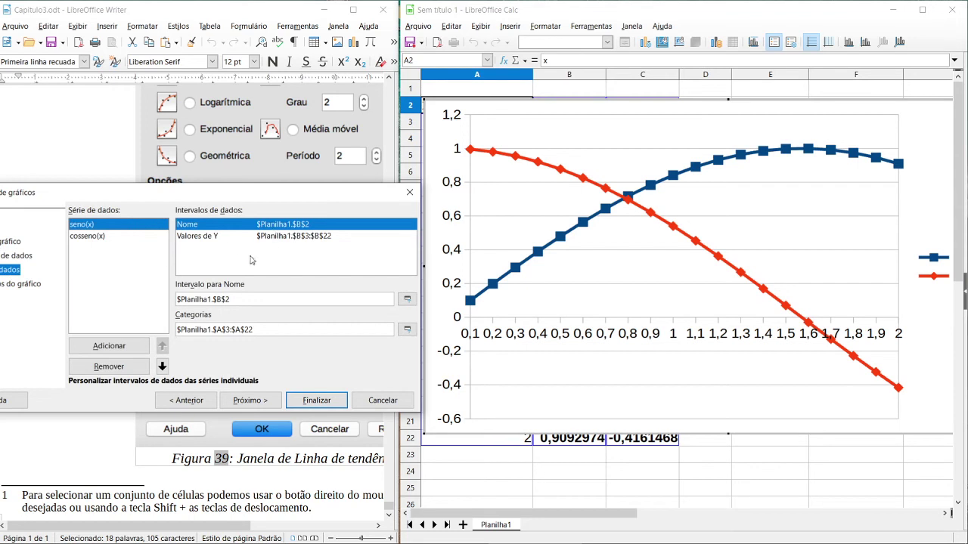
pyautogui.click(28, 284)
pyautogui.click(324, 401)
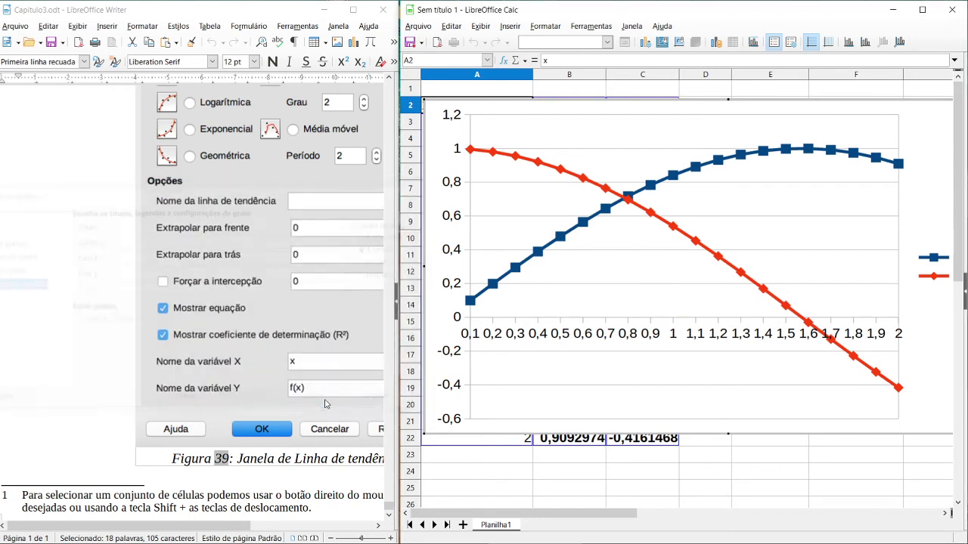
# - Shift the plot area slightly within the sine and cosine chart and leave chart editing
pyautogui.click(843, 110)
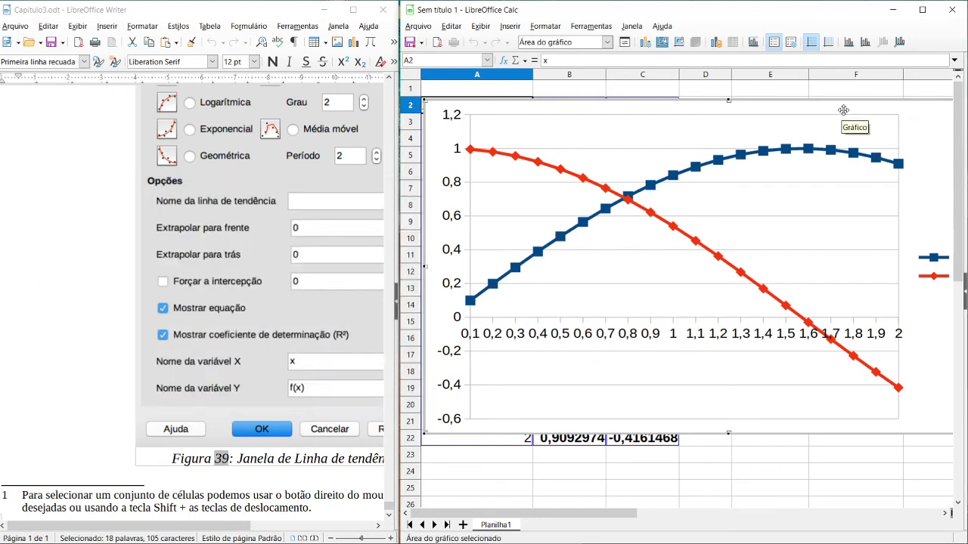
pyautogui.click(839, 111)
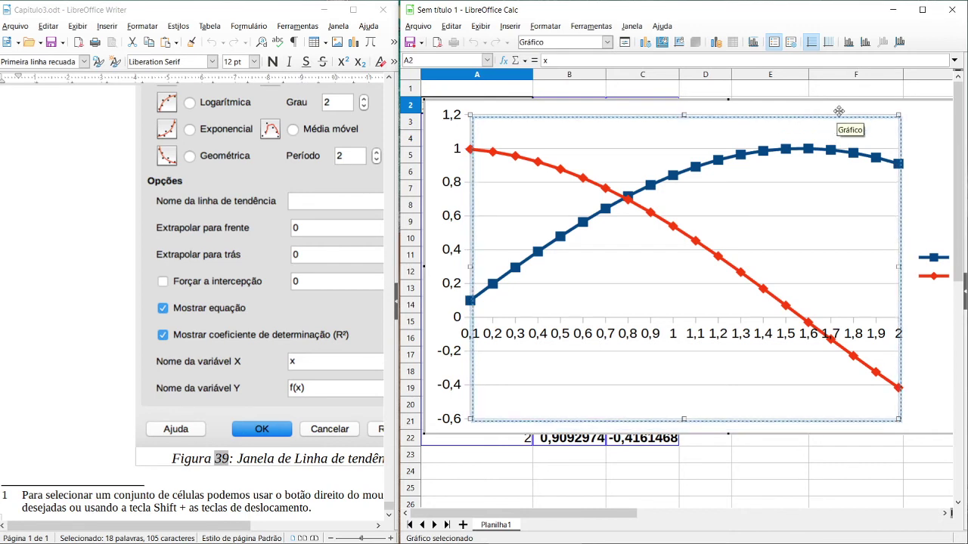
pyautogui.moveTo(839, 111); pyautogui.dragTo(818, 110)
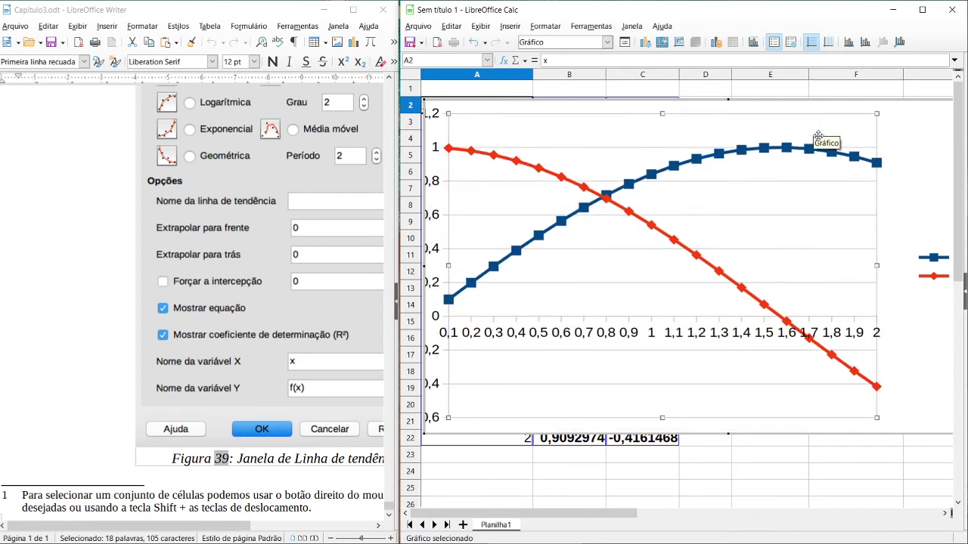
pyautogui.click(899, 164)
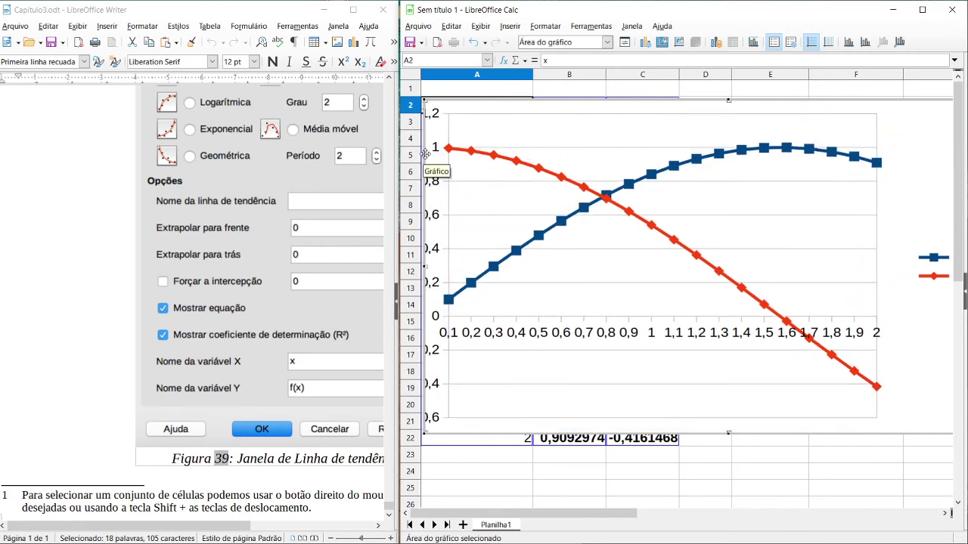
pyautogui.moveTo(501, 119); pyautogui.dragTo(514, 118)
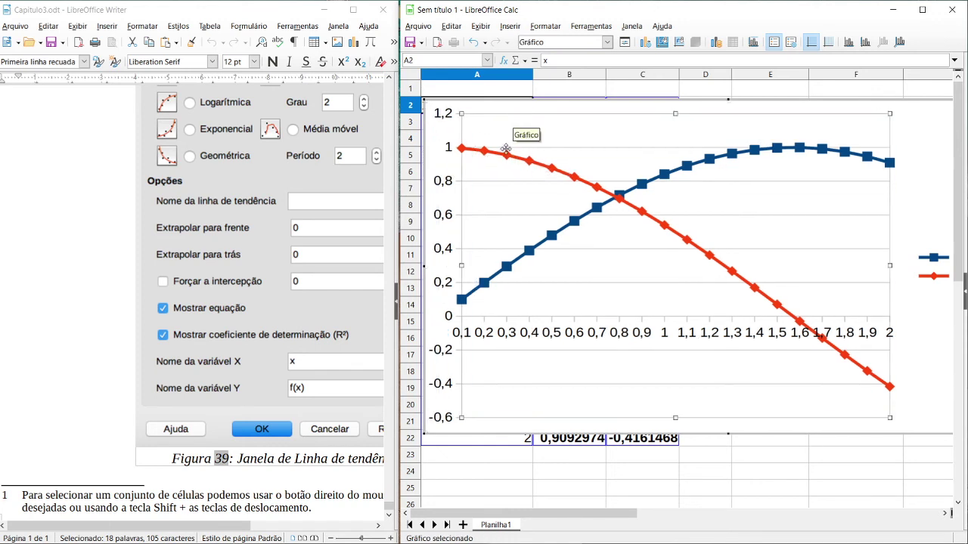
pyautogui.click(432, 442)
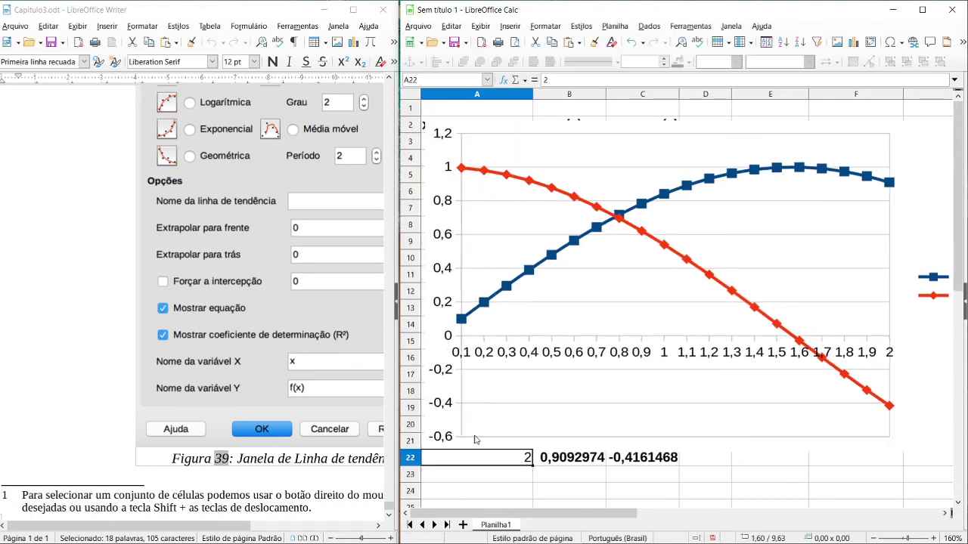
# - Shrink the chart to about 11.40 × 6.41 cm and move it beside the data table, starting in column E
pyautogui.click(502, 396)
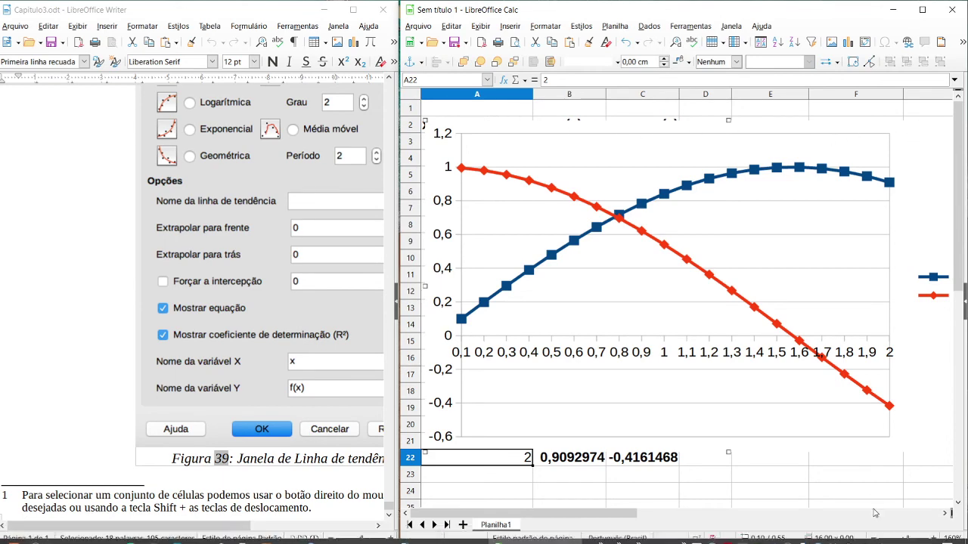
pyautogui.click(875, 539)
pyautogui.click(874, 539)
pyautogui.click(875, 539)
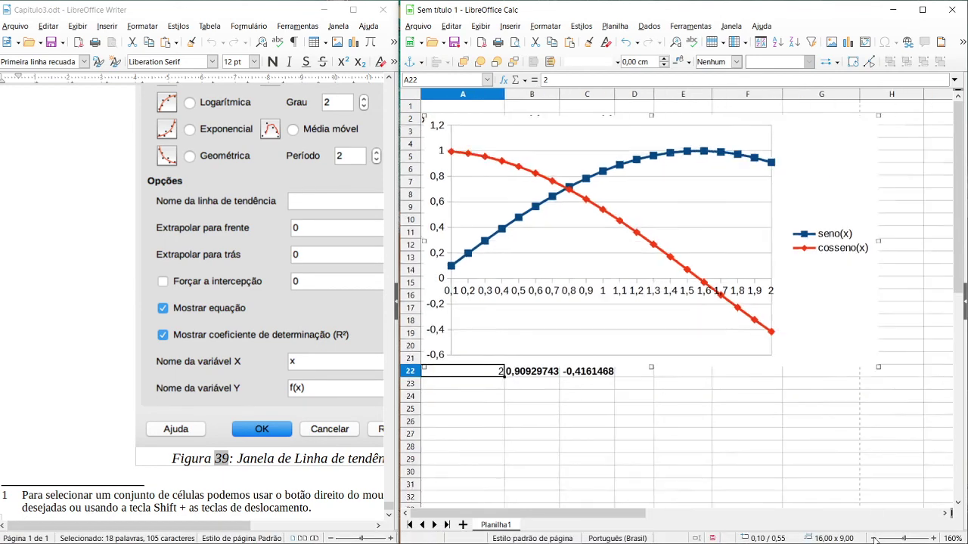
pyautogui.click(875, 538)
pyautogui.click(875, 538)
pyautogui.click(811, 127)
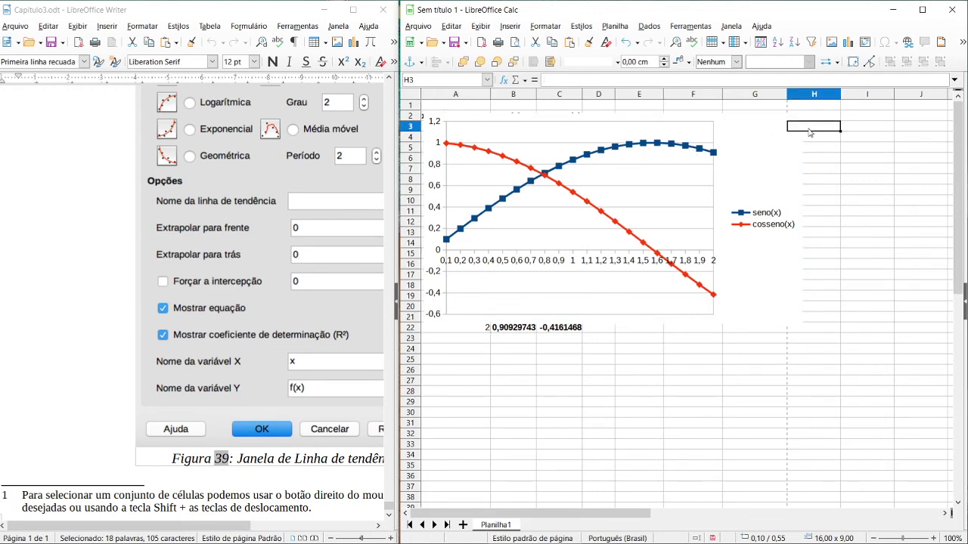
pyautogui.moveTo(803, 113); pyautogui.dragTo(693, 173)
pyautogui.moveTo(665, 210); pyautogui.dragTo(867, 135)
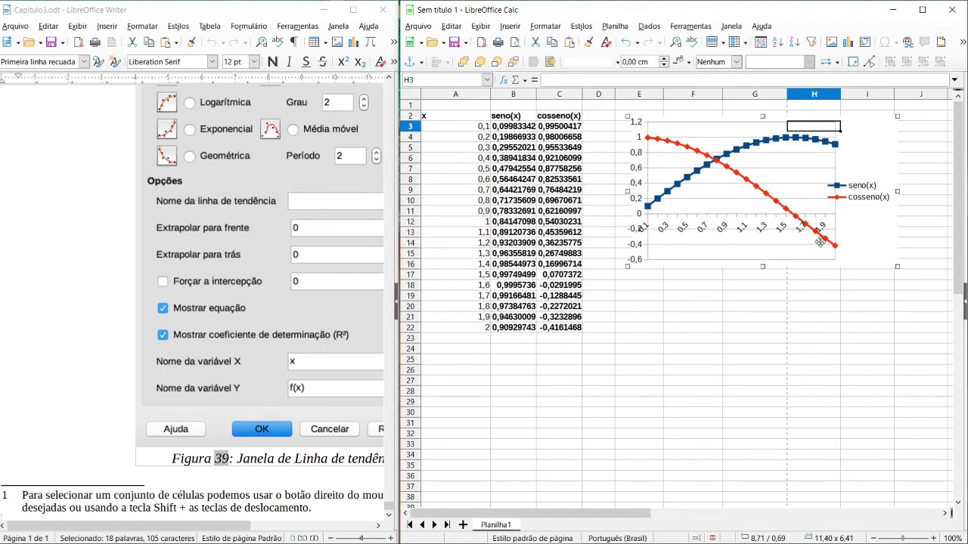
# - Fill the x, sine and cosine columns down from rows 21 and 22 to row 78
pyautogui.click(484, 126)
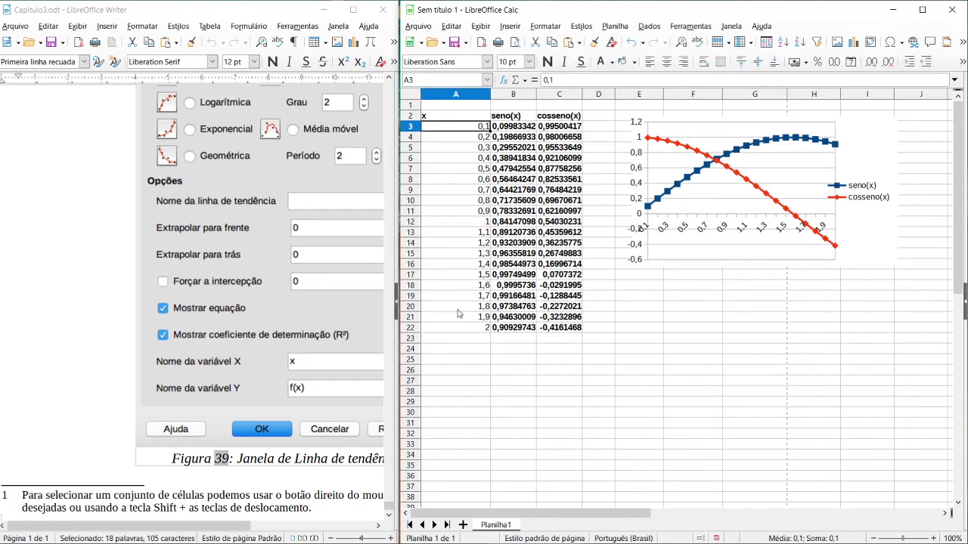
pyautogui.moveTo(456, 329); pyautogui.dragTo(577, 499)
pyautogui.hotkey('shift', 'Up')
pyautogui.scroll(-3, 625, 394)
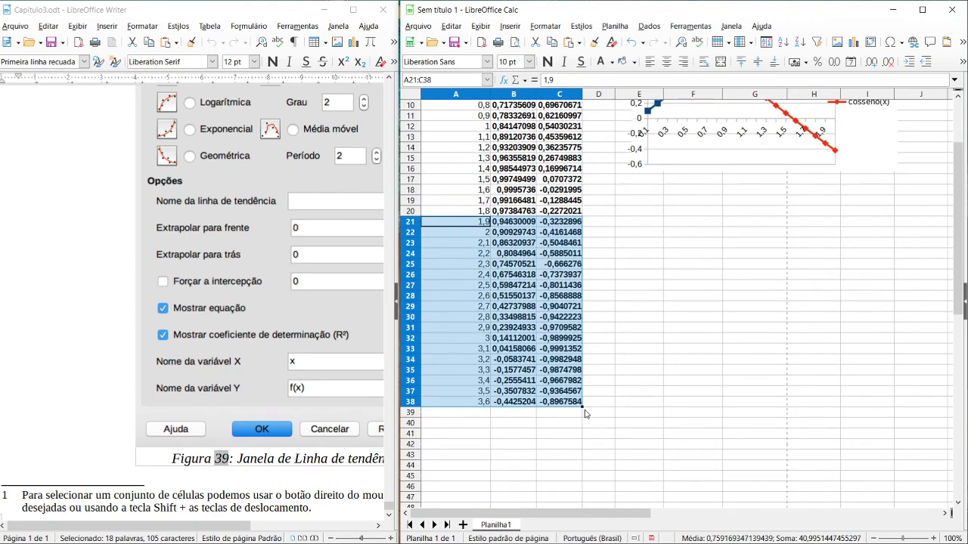
pyautogui.moveTo(582, 407); pyautogui.dragTo(583, 499)
pyautogui.scroll(-5, 624, 415)
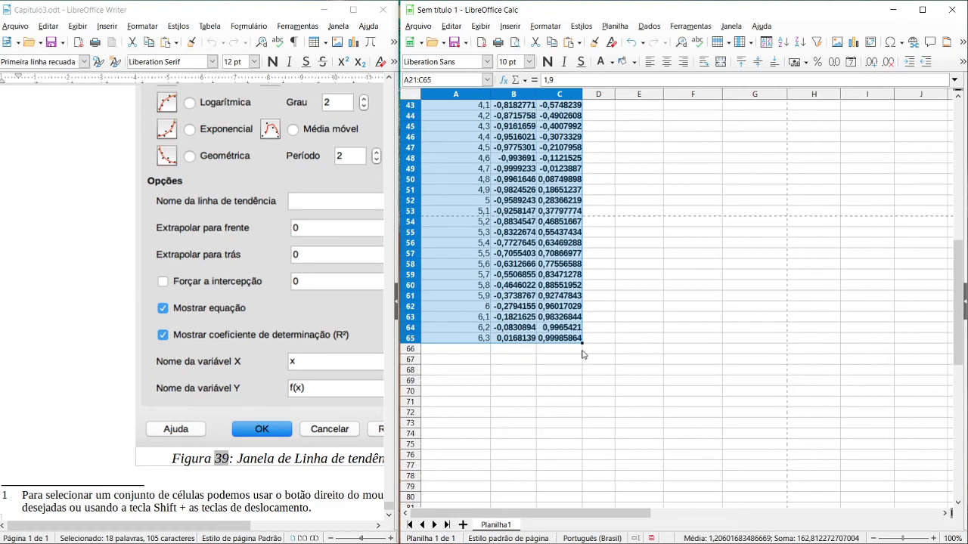
pyautogui.moveTo(583, 345); pyautogui.dragTo(594, 456)
pyautogui.scroll(14, 640, 298)
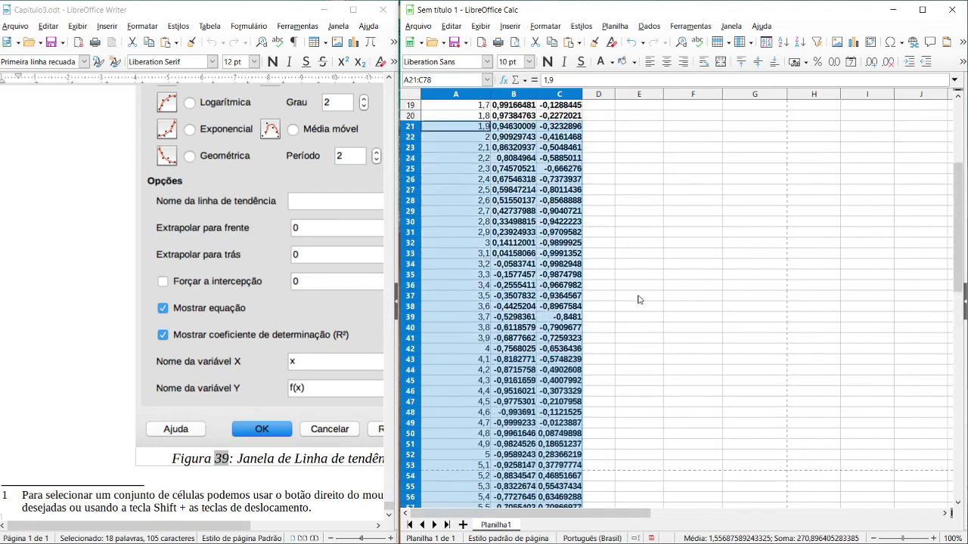
# - Open the sine and cosine chart for editing, leave it, and delete the chart
pyautogui.click(734, 175)
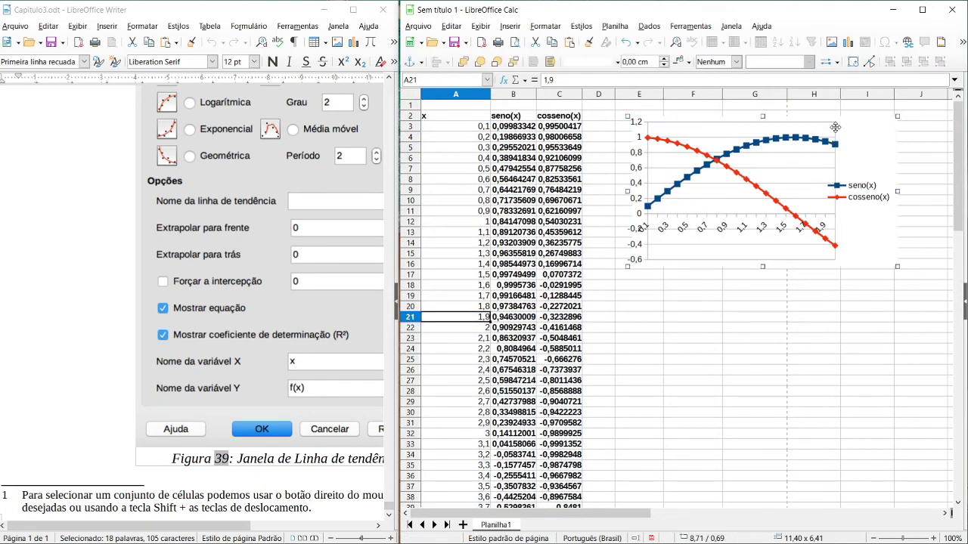
pyautogui.click(915, 141)
pyautogui.rightClick(854, 142)
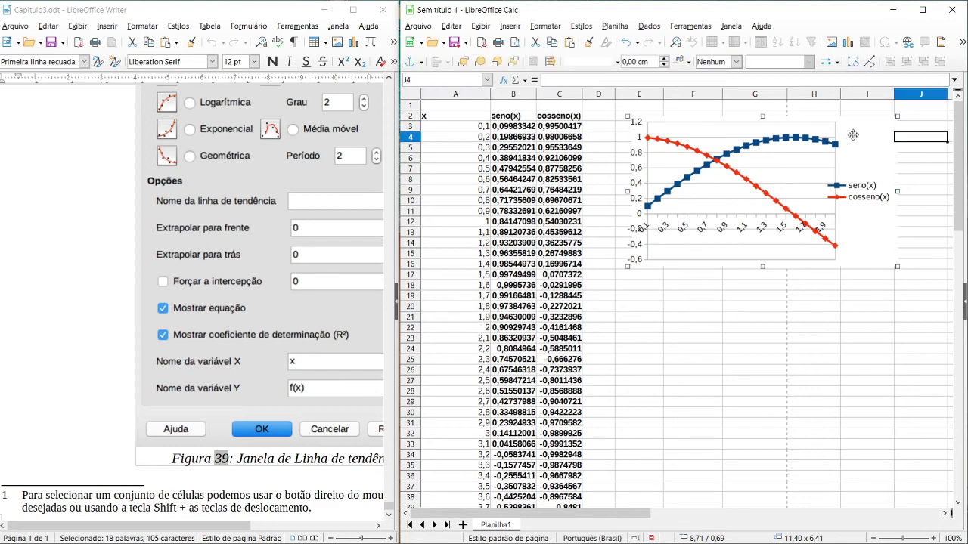
pyautogui.click(884, 292)
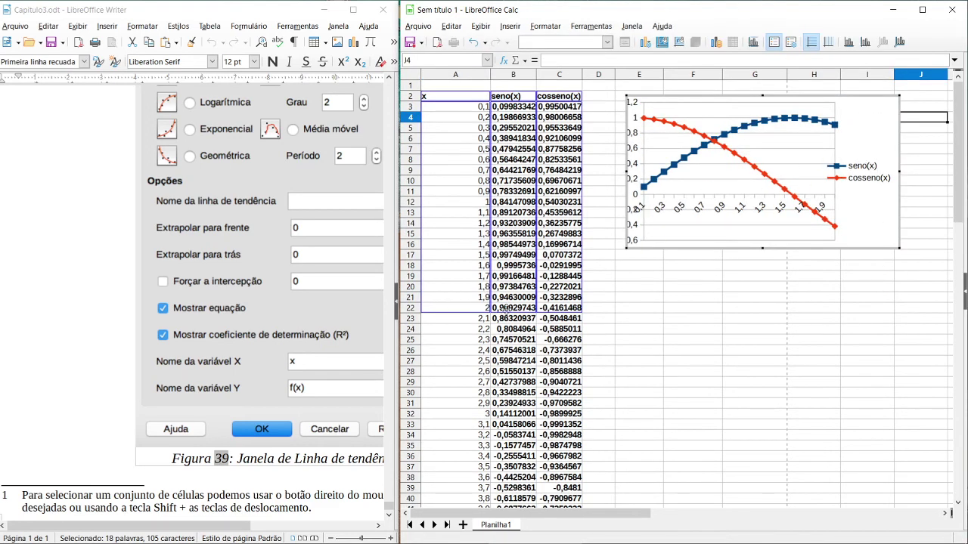
pyautogui.click(522, 205)
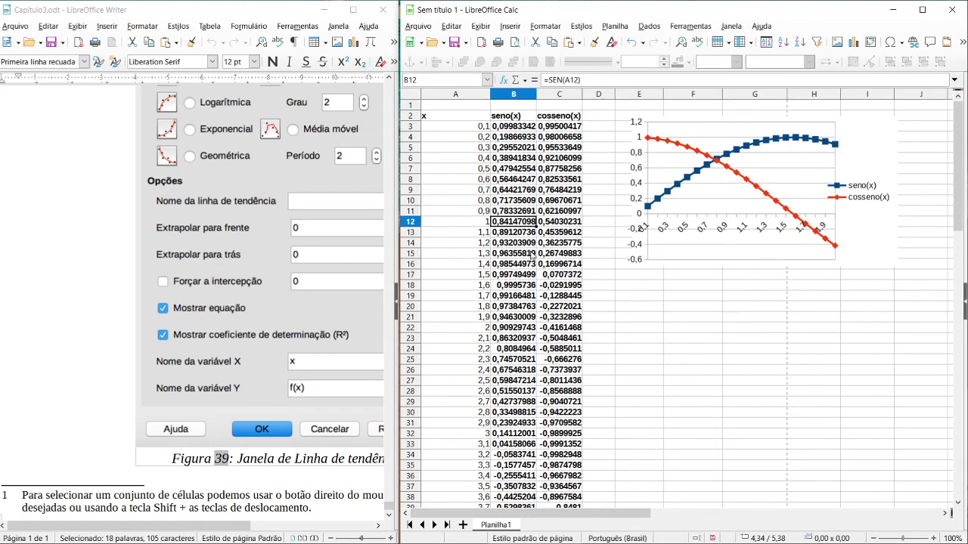
pyautogui.click(847, 158)
pyautogui.press('Delete')
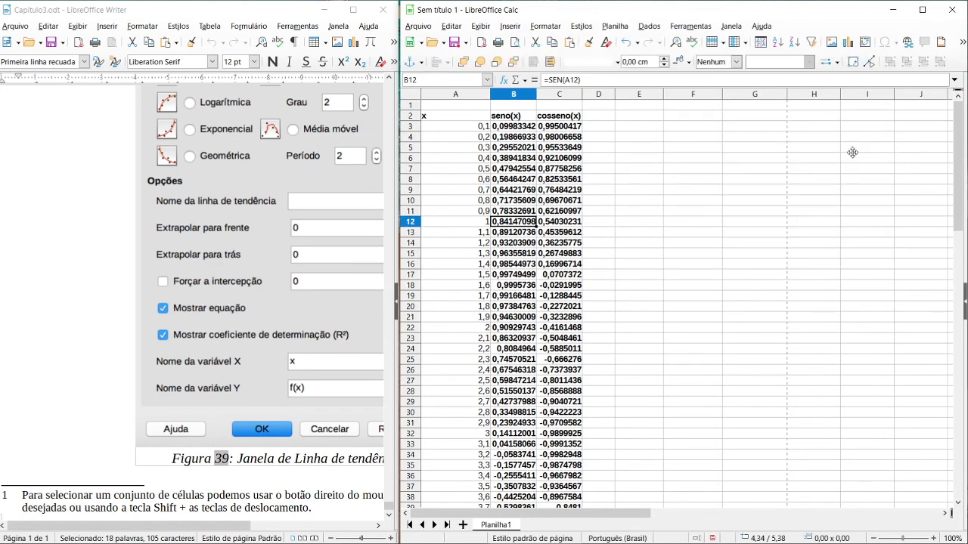
# - Insert a line chart of the points-and-lines subtype from the x, sine and cosine data in A2:C78
pyautogui.moveTo(458, 116); pyautogui.dragTo(574, 452)
pyautogui.scroll(15, 717, 234)
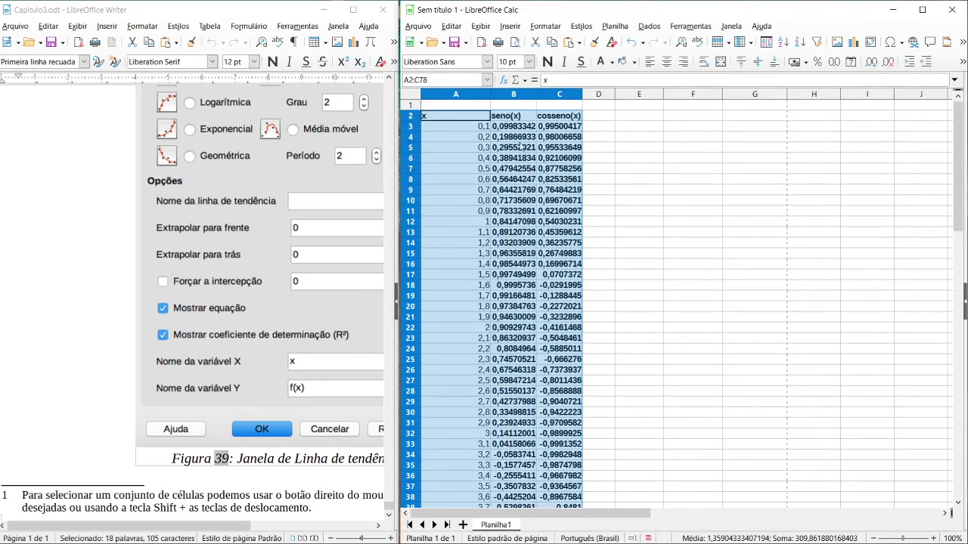
pyautogui.click(510, 25)
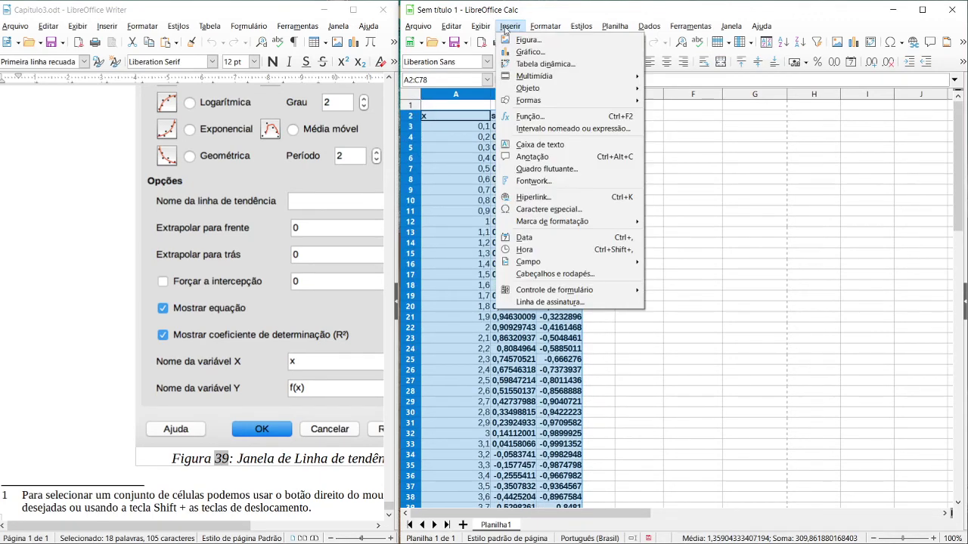
pyautogui.click(533, 47)
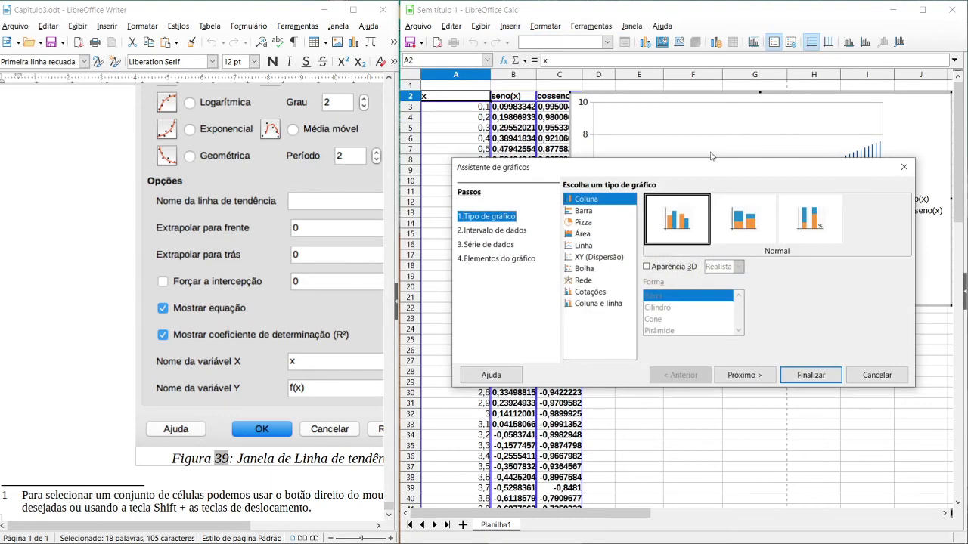
pyautogui.click(583, 245)
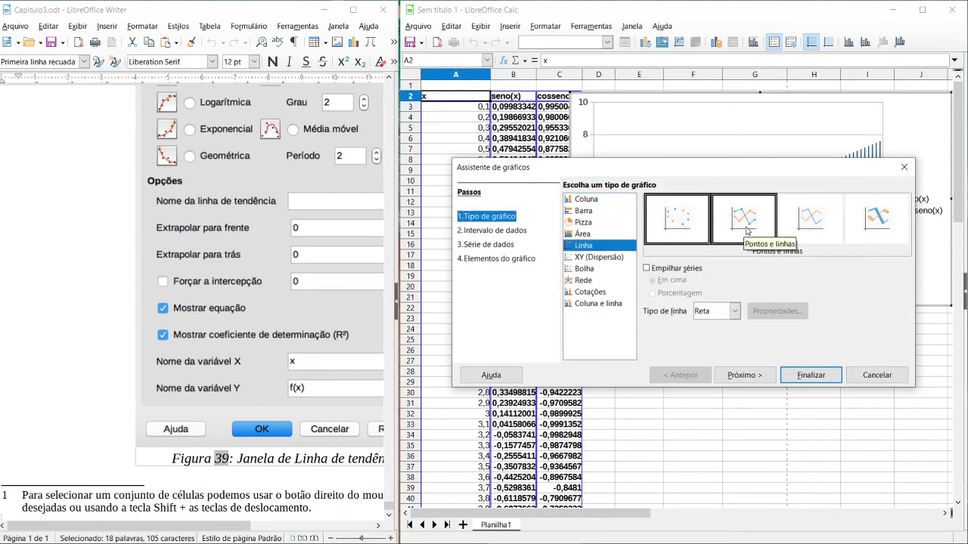
pyautogui.click(747, 229)
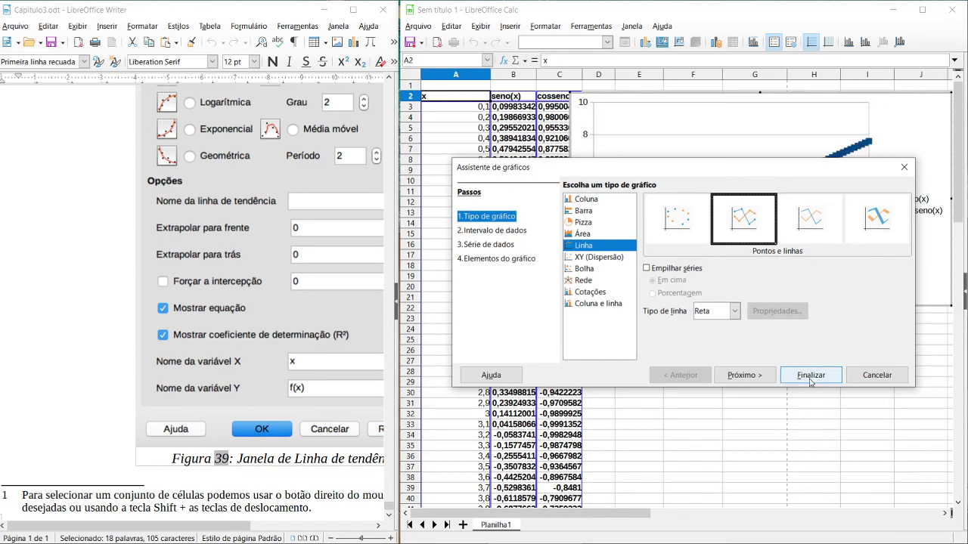
# - Use the first column as labels, review the chart's data series and elements, and finish the sine and cosine chart
pyautogui.click(494, 230)
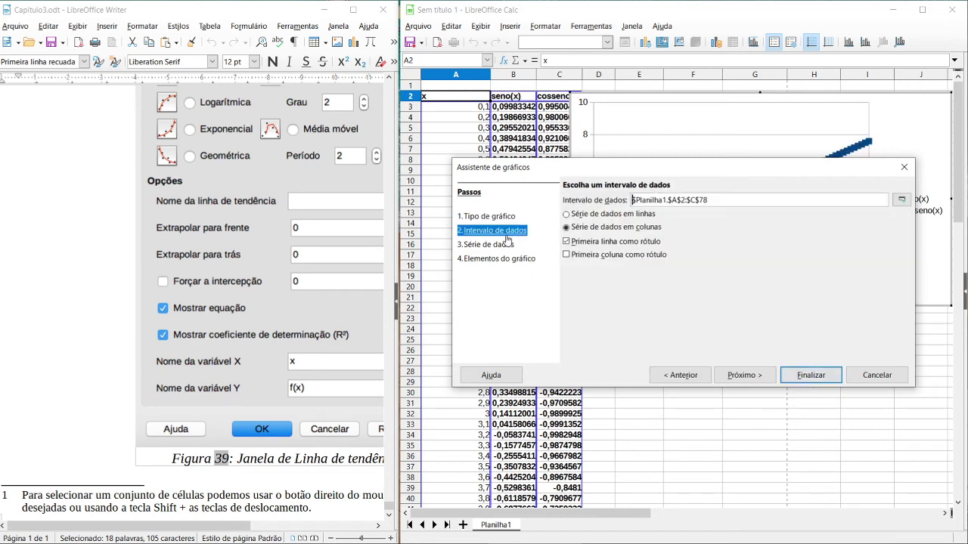
pyautogui.click(567, 255)
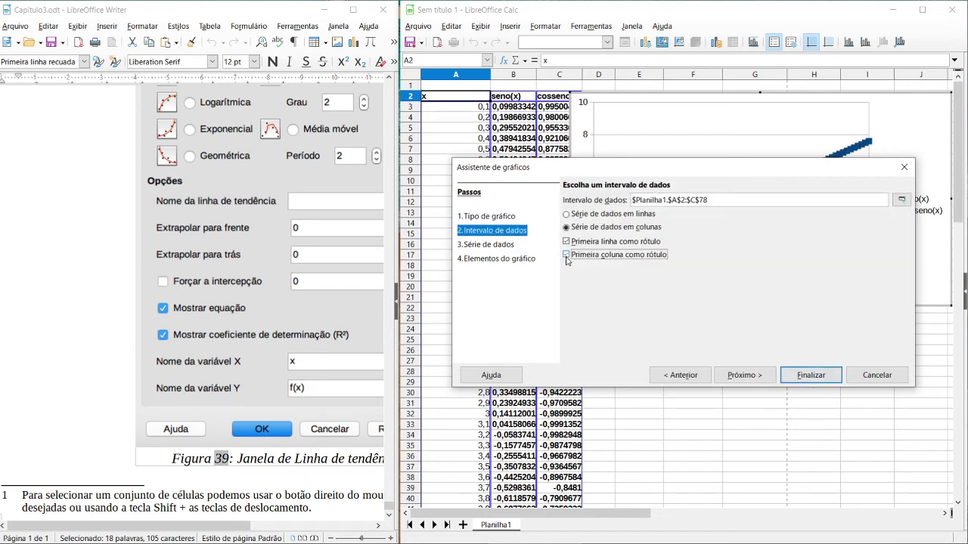
pyautogui.moveTo(608, 164); pyautogui.dragTo(711, 225)
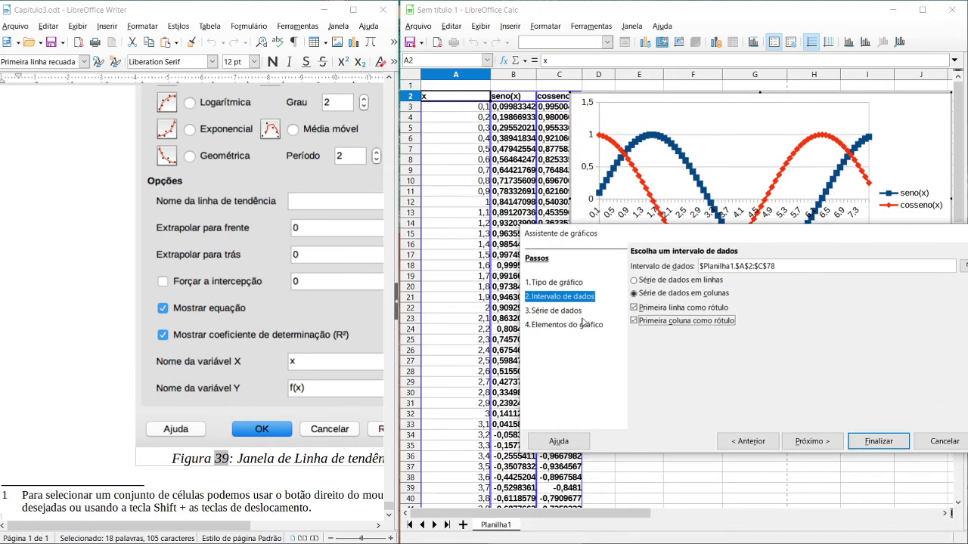
pyautogui.click(570, 318)
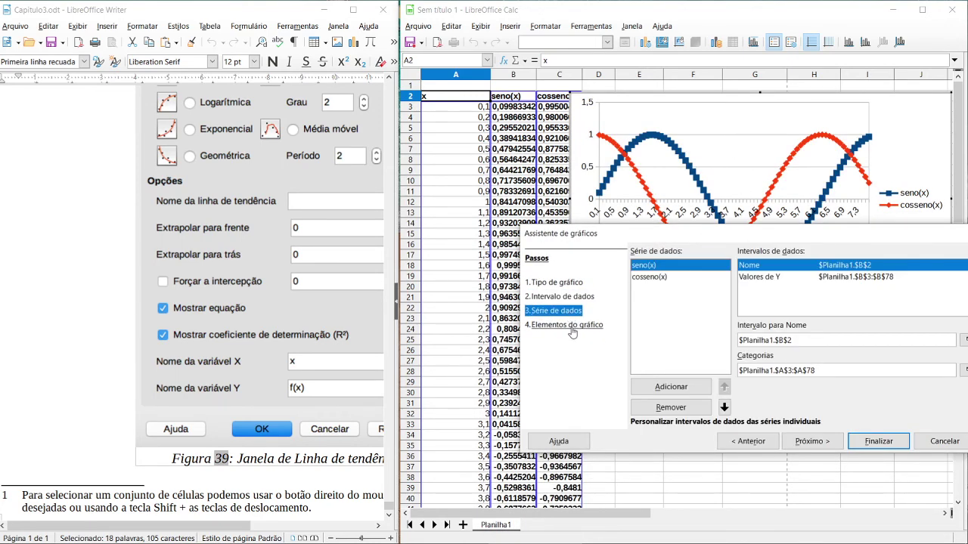
pyautogui.click(571, 328)
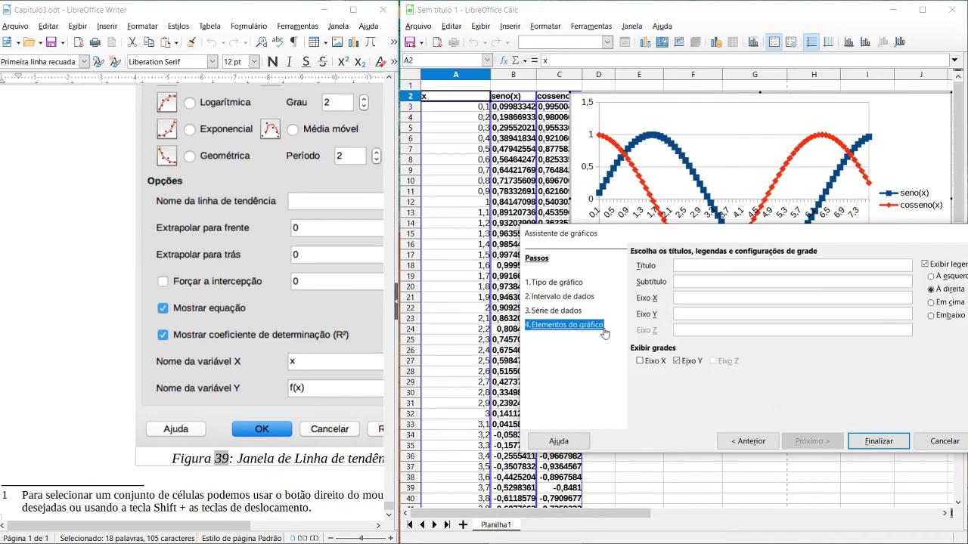
pyautogui.click(879, 441)
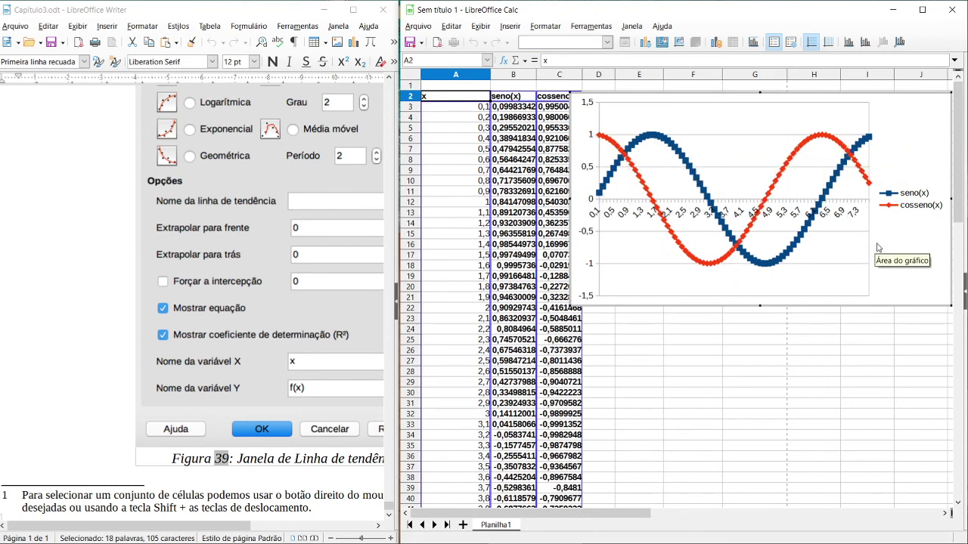
# - Leave chart editing and delete the sine and cosine chart from the sheet
pyautogui.click(905, 104)
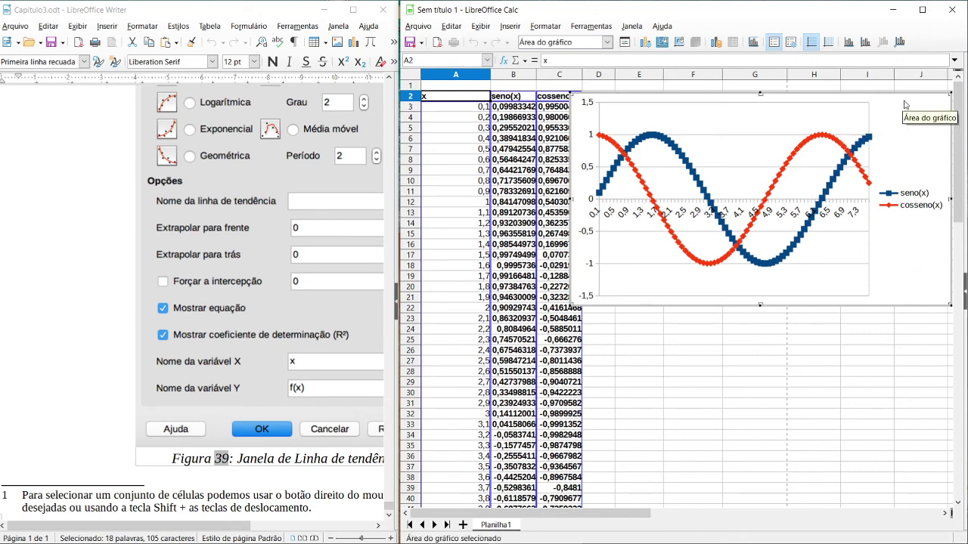
pyautogui.press('Delete')
pyautogui.click(781, 296)
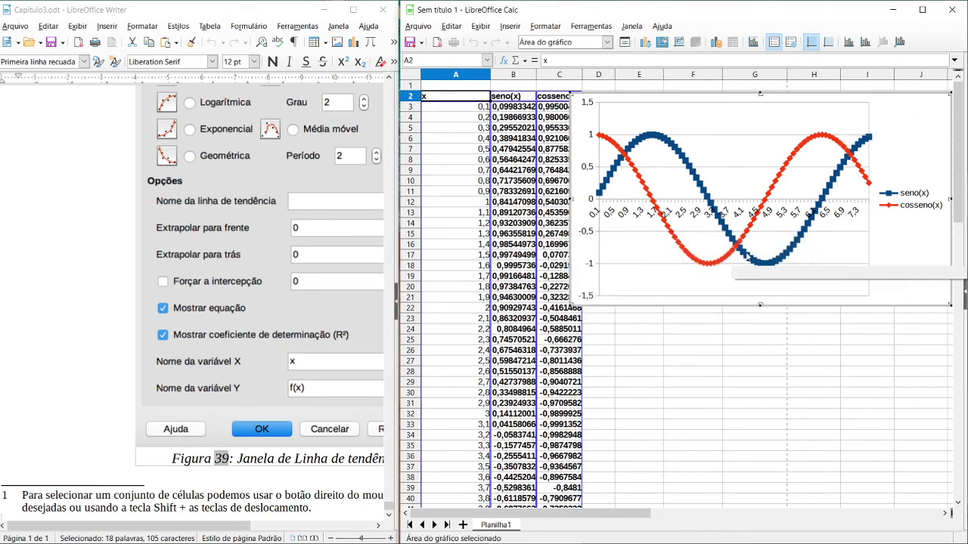
pyautogui.press('Delete')
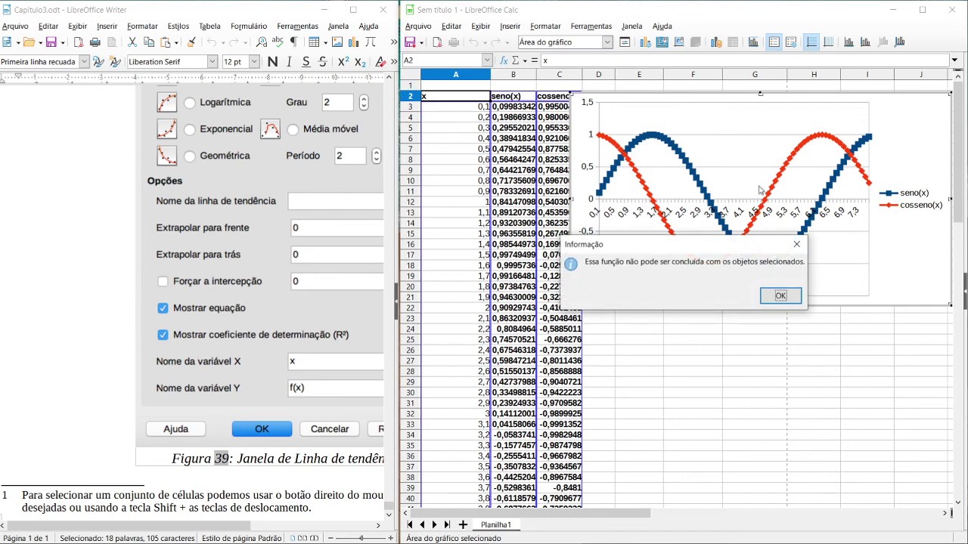
pyautogui.click(780, 295)
pyautogui.click(753, 365)
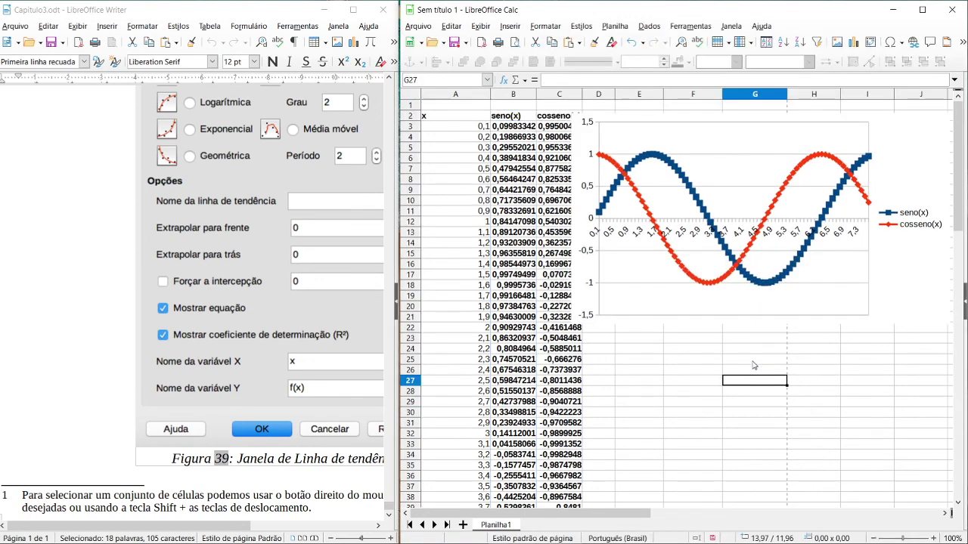
pyautogui.click(882, 125)
pyautogui.press('Delete')
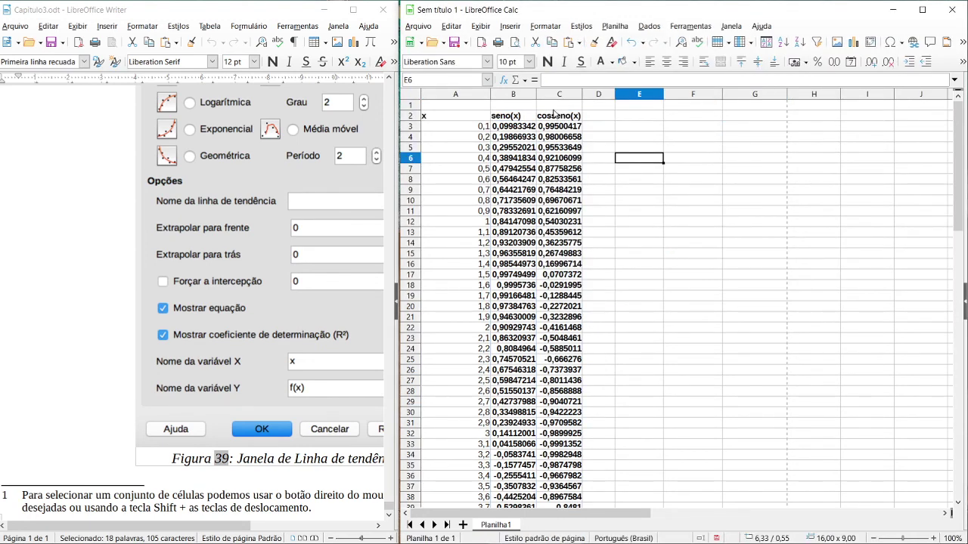
# - Clear the contents of the cosine and sine columns, C and B
pyautogui.click(542, 99)
pyautogui.press('Delete')
pyautogui.click(523, 96)
pyautogui.press('Delete')
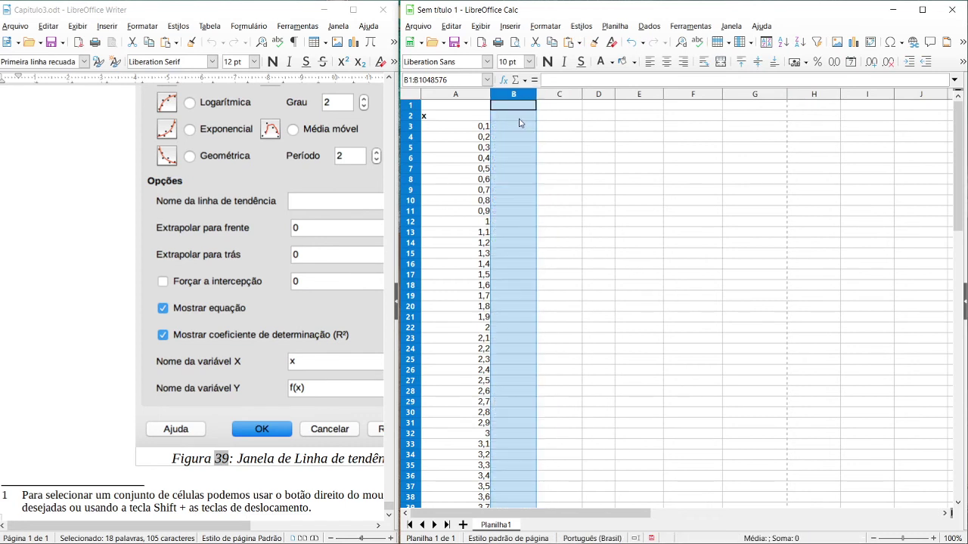
# - Enter the heading x^2-x in B2 and the formula =A3^2+A3 in B3
pyautogui.click(520, 119)
pyautogui.write('x^2-x')
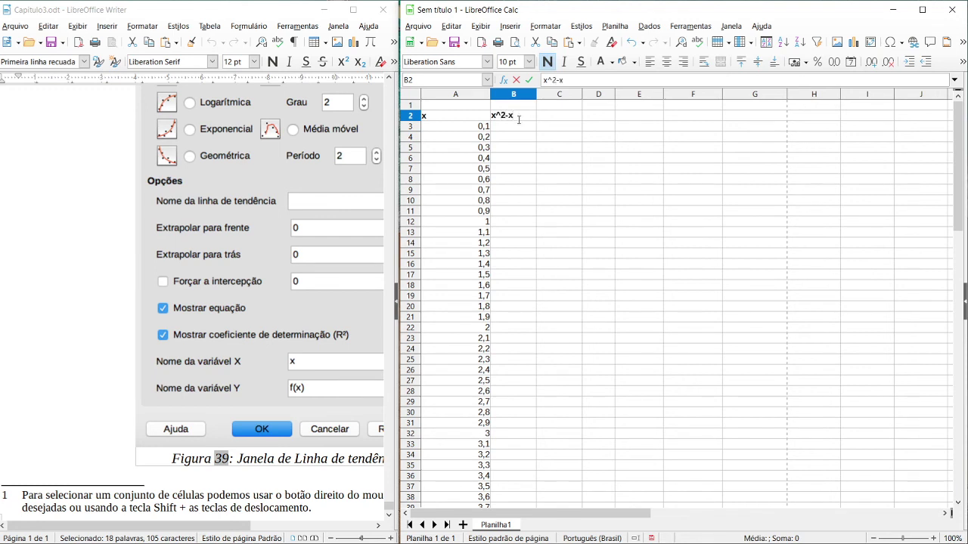
pyautogui.press('Return')
pyautogui.write('=')
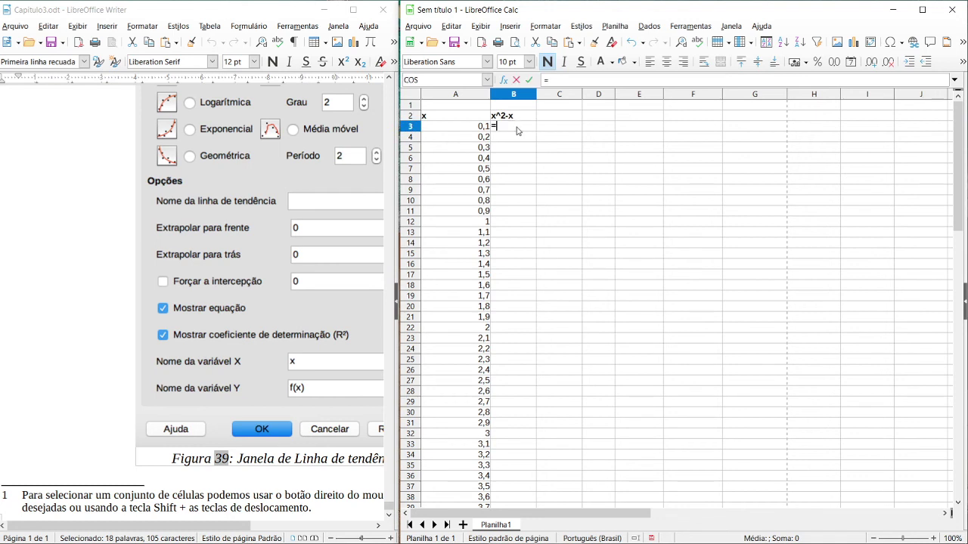
pyautogui.click(455, 128)
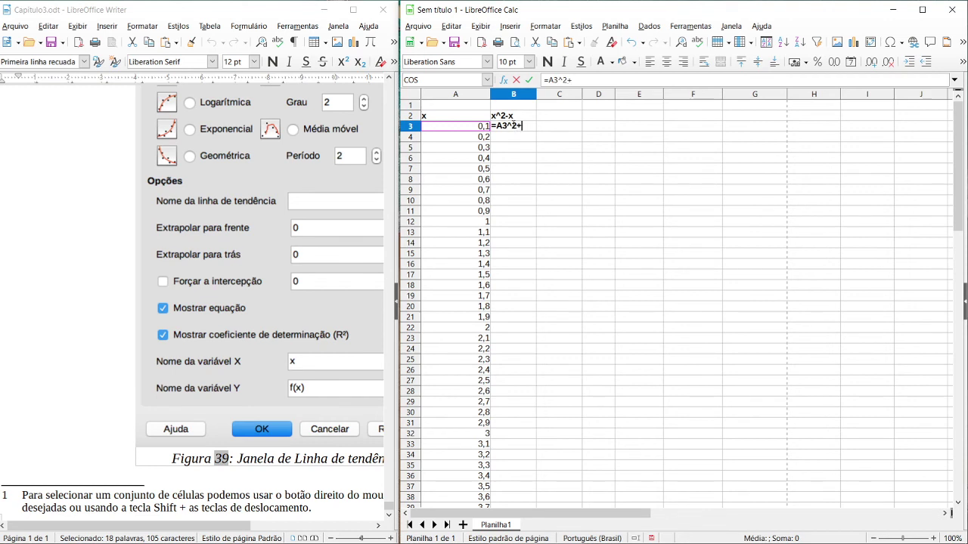
pyautogui.click(458, 134)
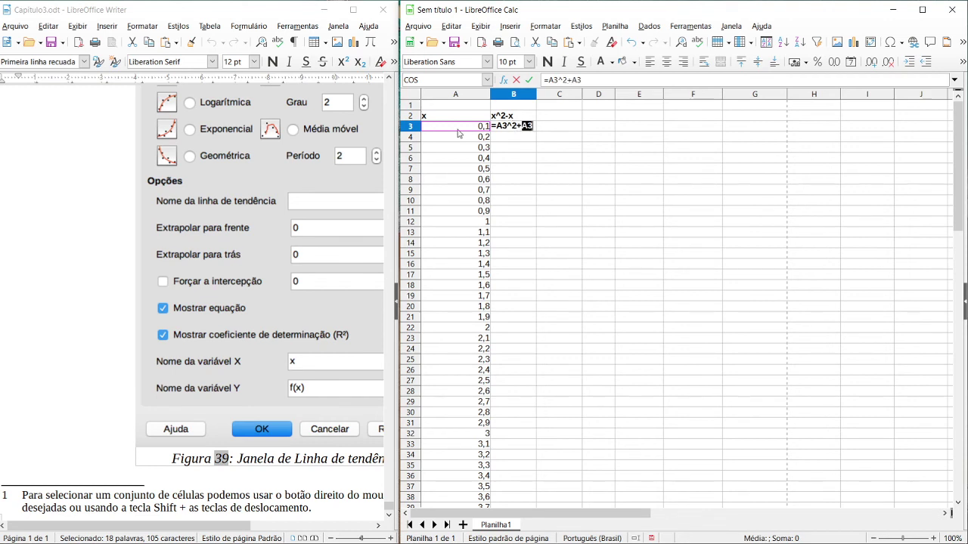
pyautogui.press('Return')
# - Fill the formula in B3 down to row 78
pyautogui.click(524, 129)
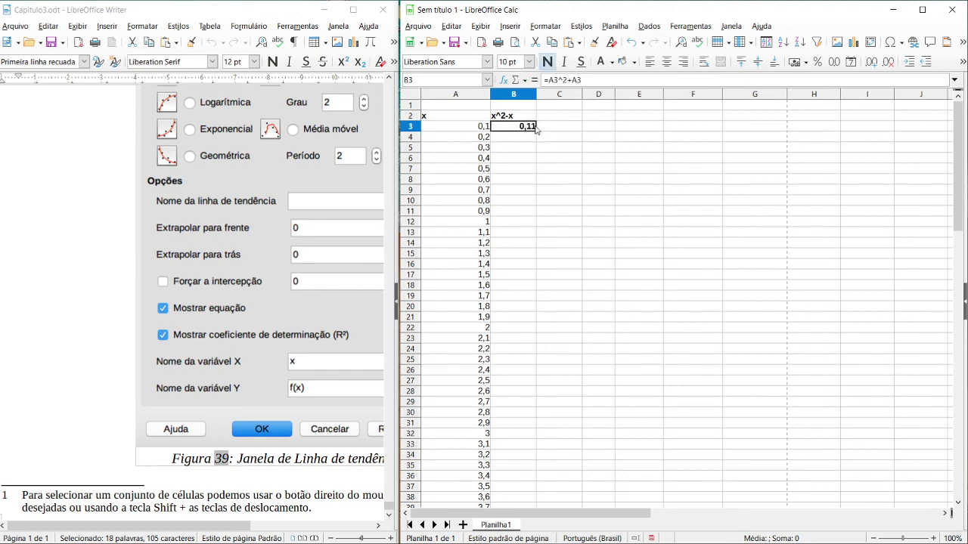
pyautogui.moveTo(537, 132); pyautogui.dragTo(527, 242)
pyautogui.scroll(13, 610, 235)
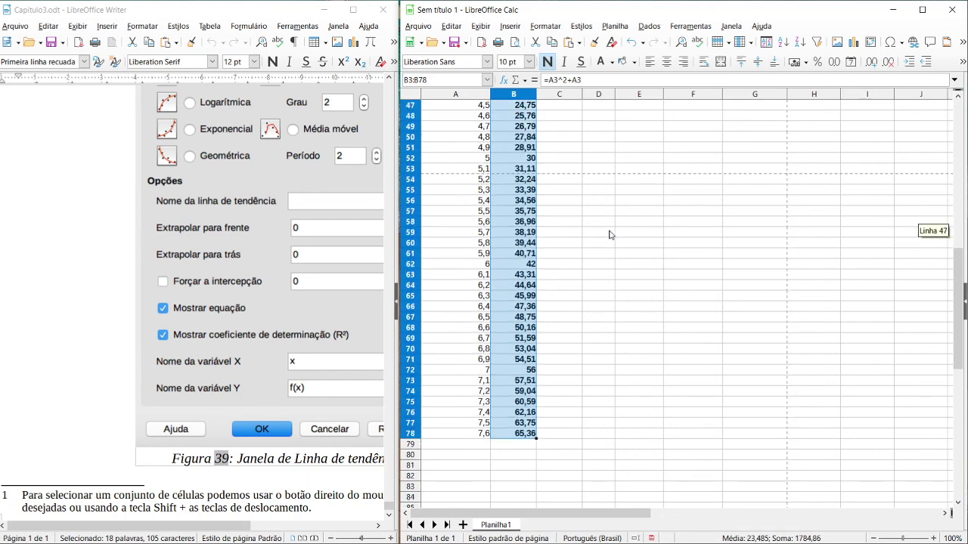
pyautogui.scroll(8, 610, 235)
# - Correct the formula in B3 to =A3^2-A3
pyautogui.click(467, 128)
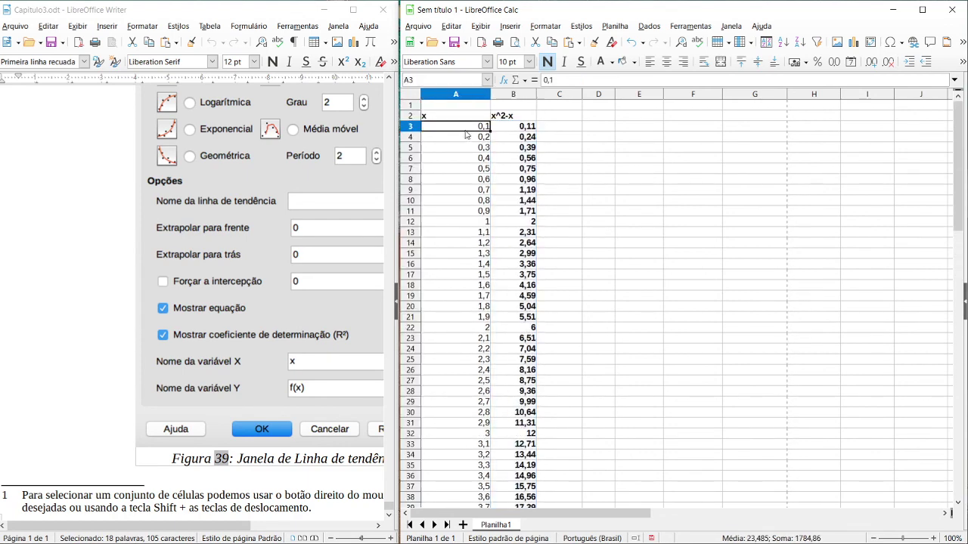
pyautogui.click(515, 127)
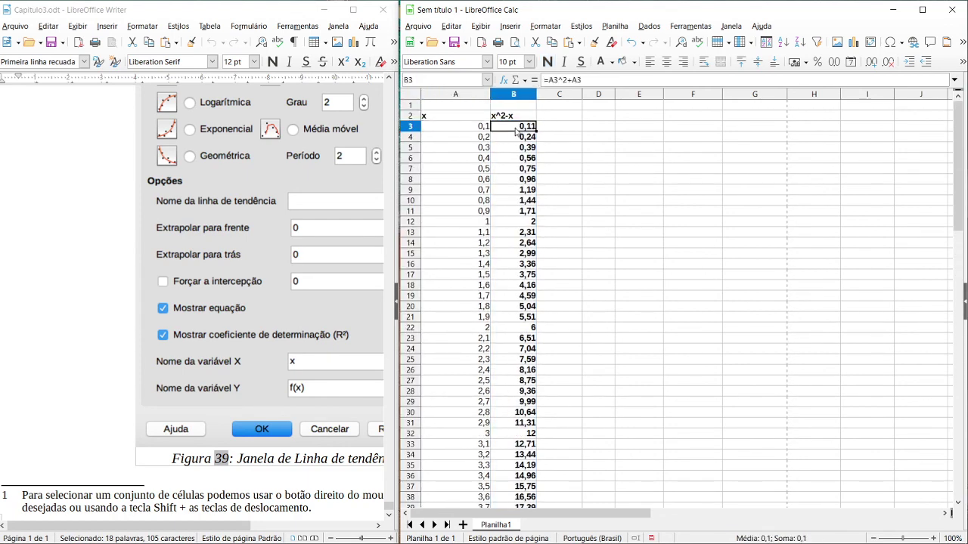
pyautogui.click(478, 129)
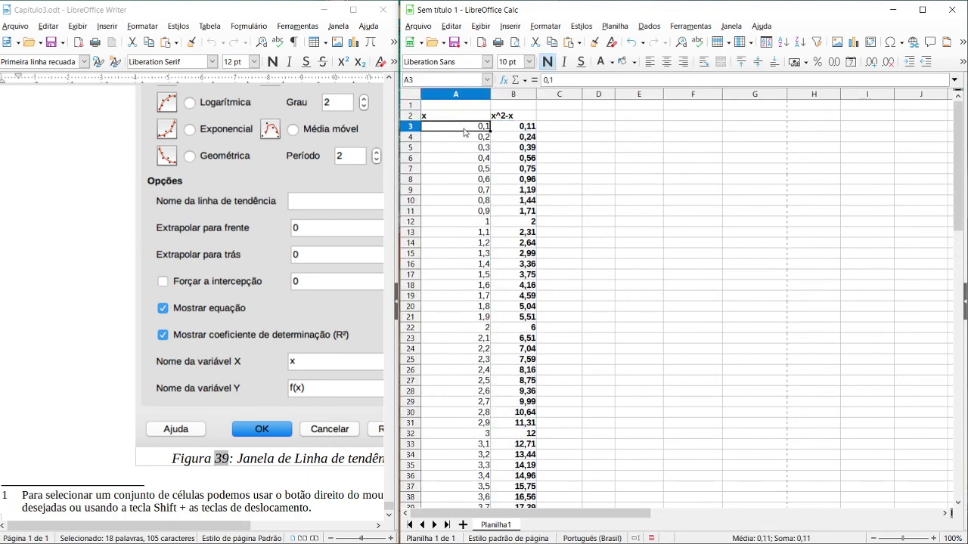
pyautogui.click(514, 129)
pyautogui.doubleClick(521, 129)
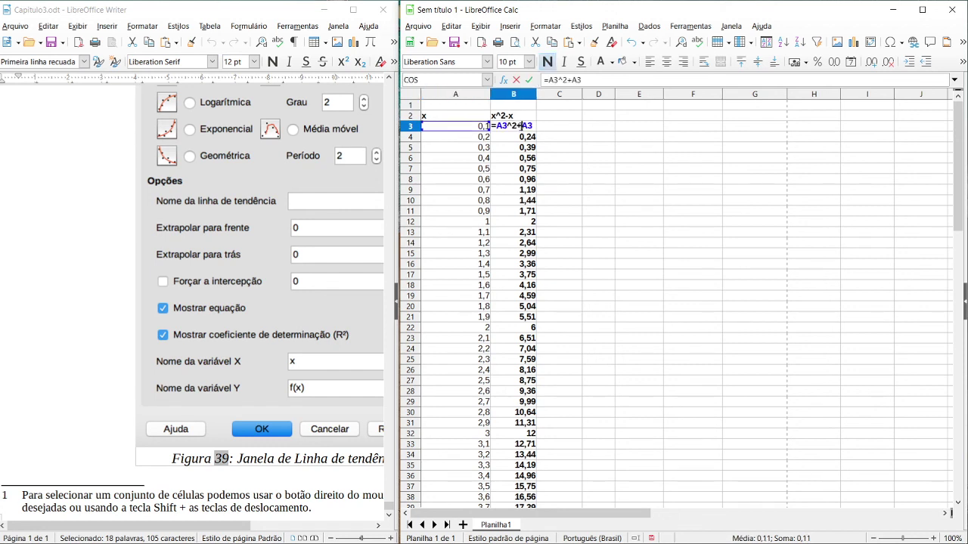
pyautogui.press('BackSpace')
pyautogui.write('-')
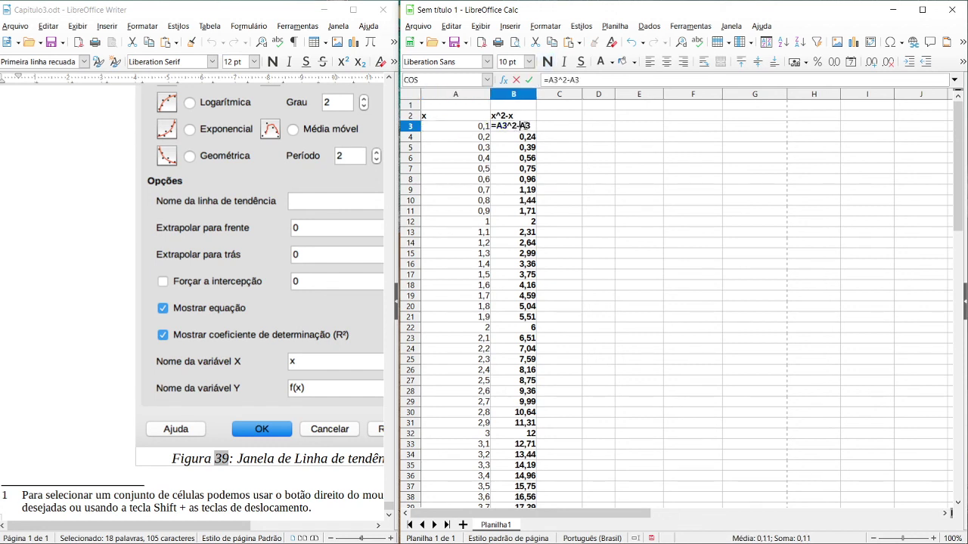
pyautogui.press('Return')
# - Fill the corrected formula from B3 down to row 78 and check the copied formula in B4
pyautogui.click(525, 126)
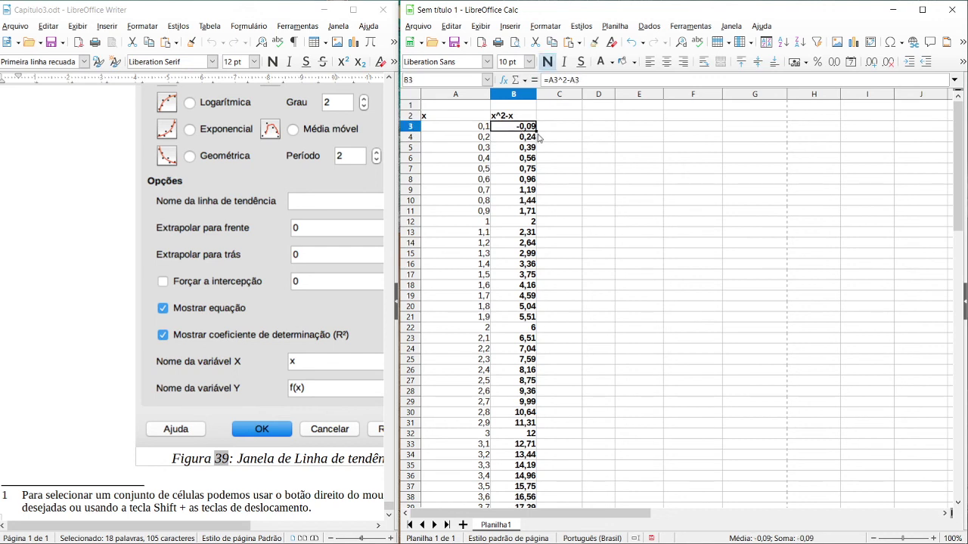
pyautogui.doubleClick(536, 133)
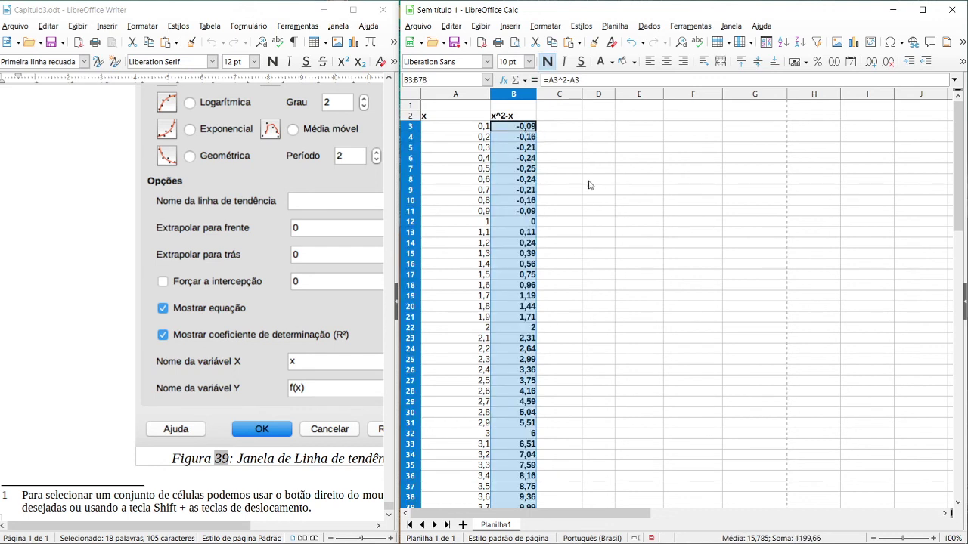
pyautogui.click(577, 155)
pyautogui.click(510, 136)
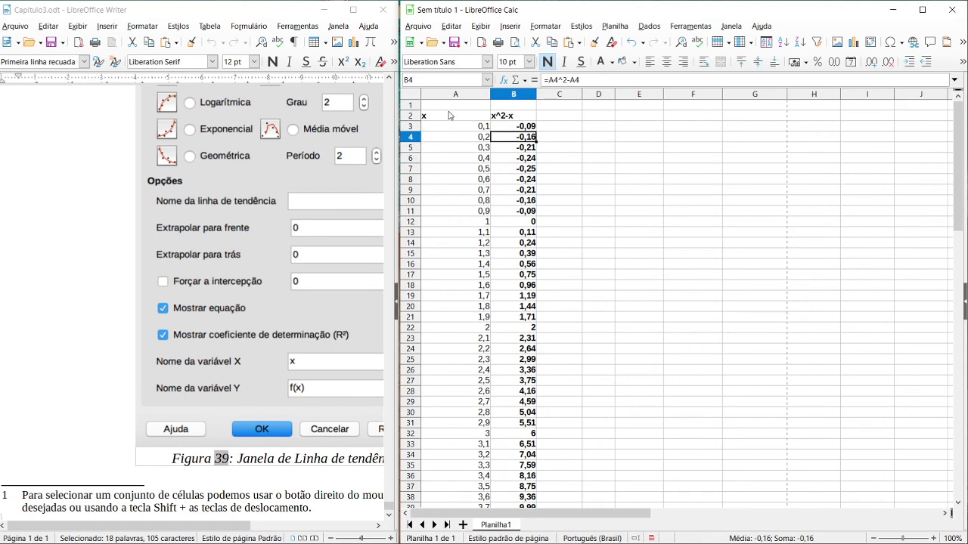
# - Insert a line chart of the points-and-lines subtype from the x and x^2-x data in A2:B78
pyautogui.moveTo(449, 115); pyautogui.dragTo(524, 348)
pyautogui.scroll(18, 612, 236)
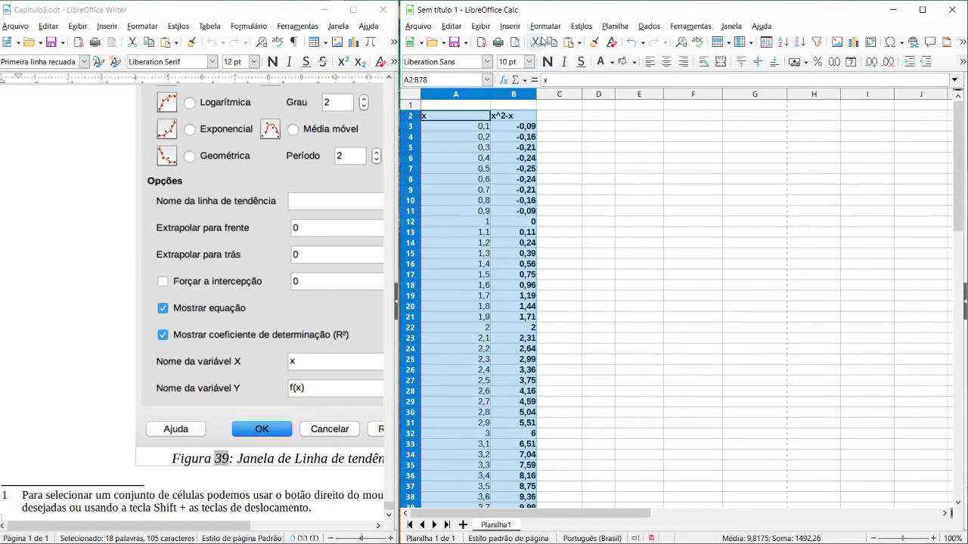
pyautogui.click(510, 26)
pyautogui.click(522, 51)
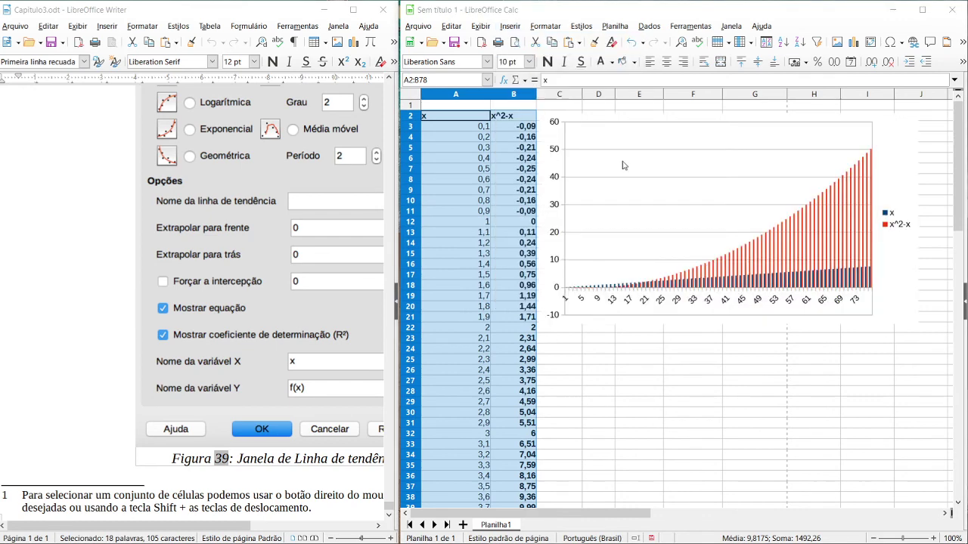
pyautogui.click(588, 245)
pyautogui.click(747, 236)
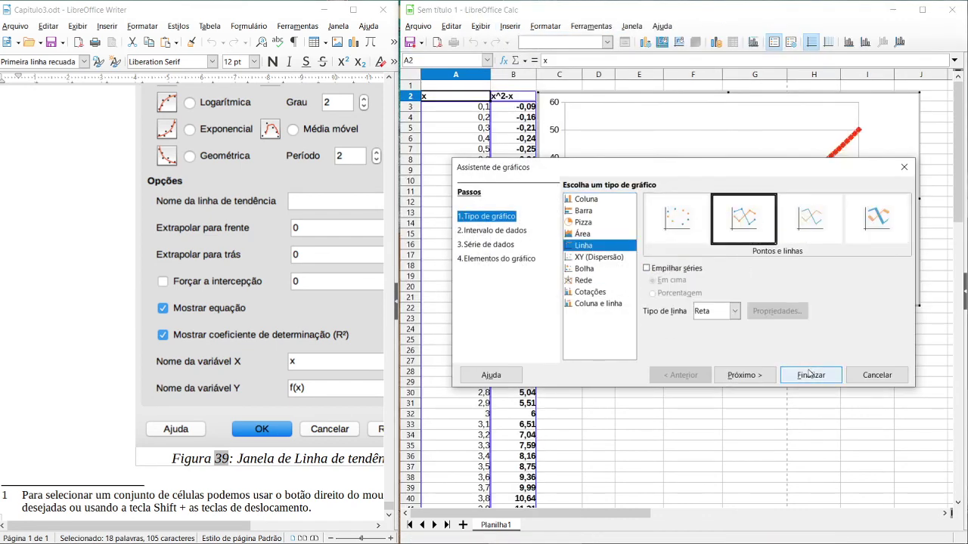
# - Use the first column as labels, finish the x^2-x chart, and shift it slightly away from the data table
pyautogui.click(502, 231)
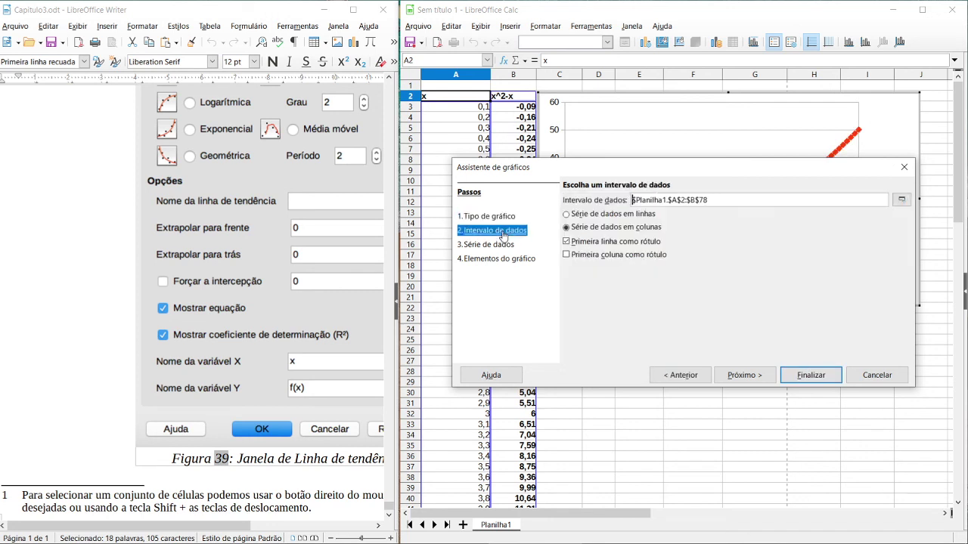
pyautogui.click(567, 255)
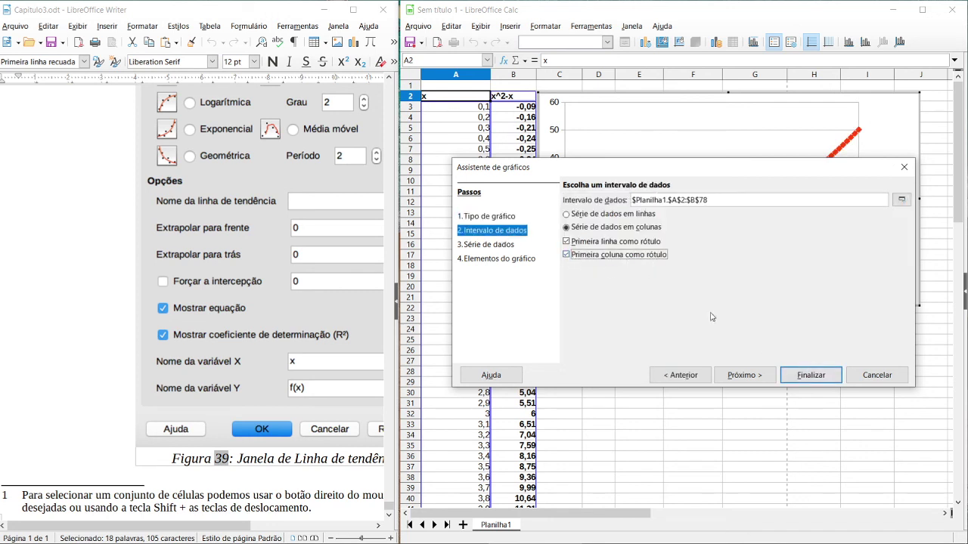
pyautogui.click(809, 375)
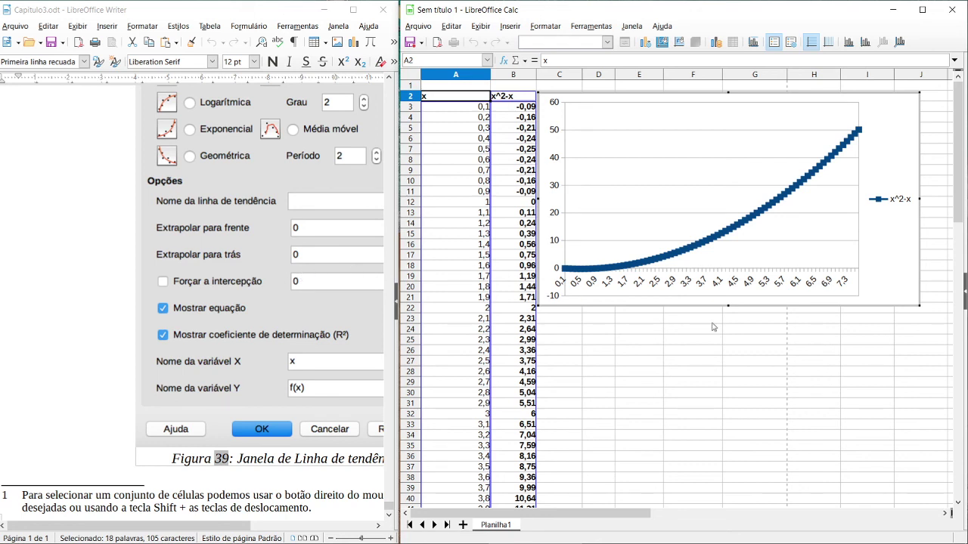
pyautogui.click(885, 301)
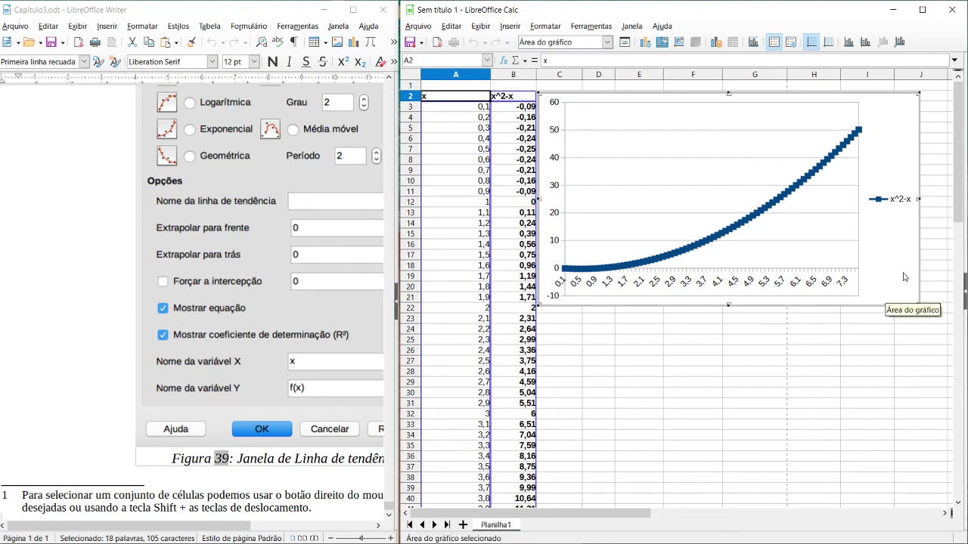
pyautogui.moveTo(920, 257); pyautogui.dragTo(928, 256)
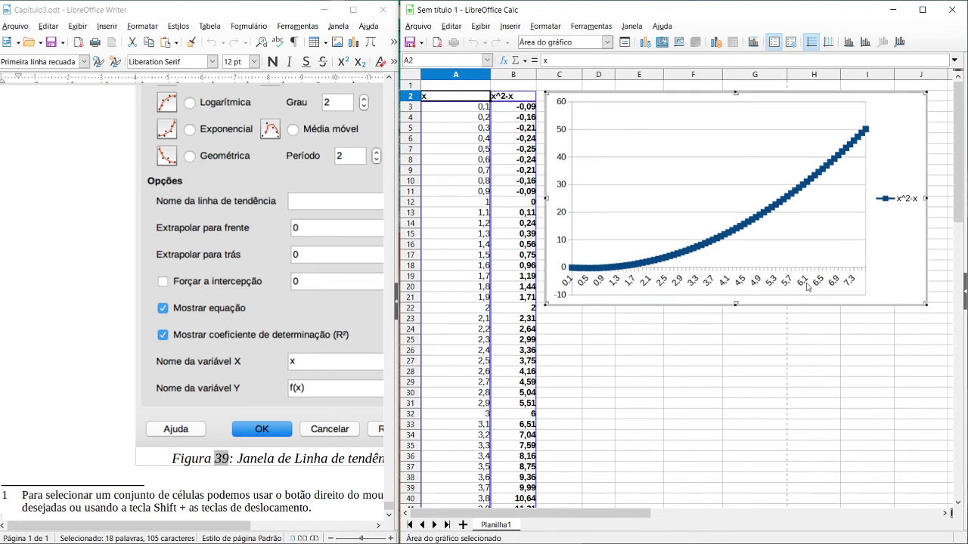